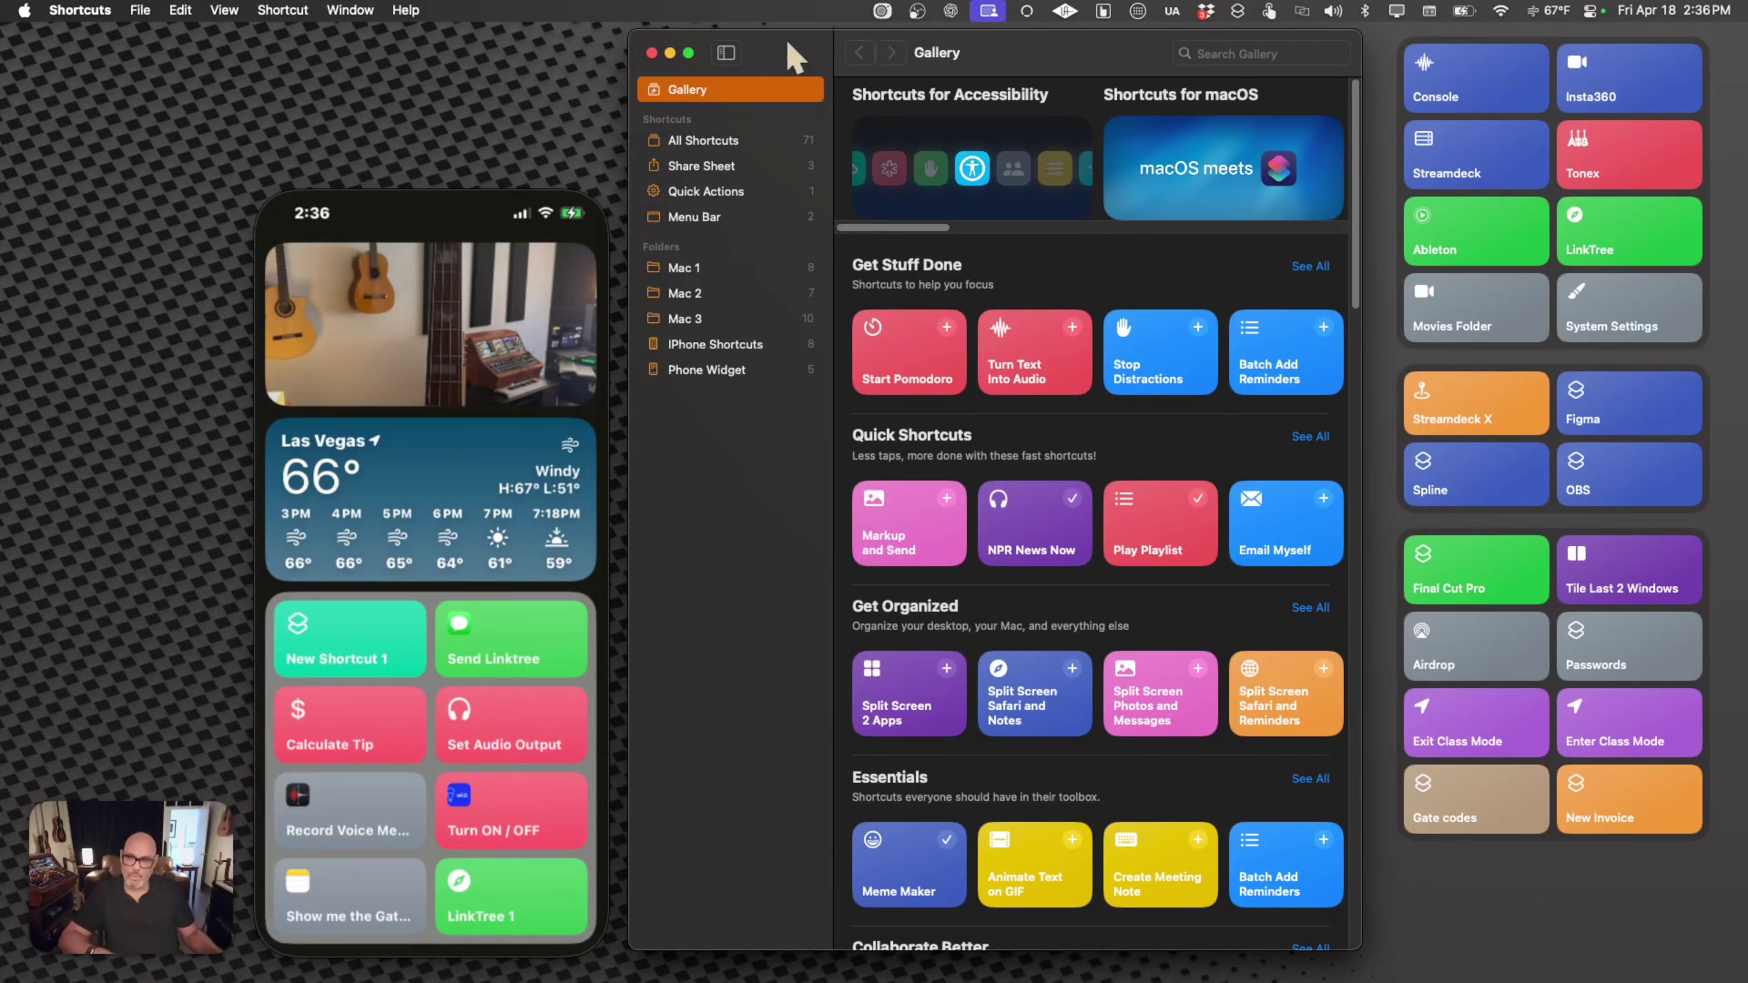
Step: In the Gallery, open the Wonderful Widget Shortcuts collection and view the Pizza Assistant details
{"action": "mouse_move", "coordinate": [433, 200]}
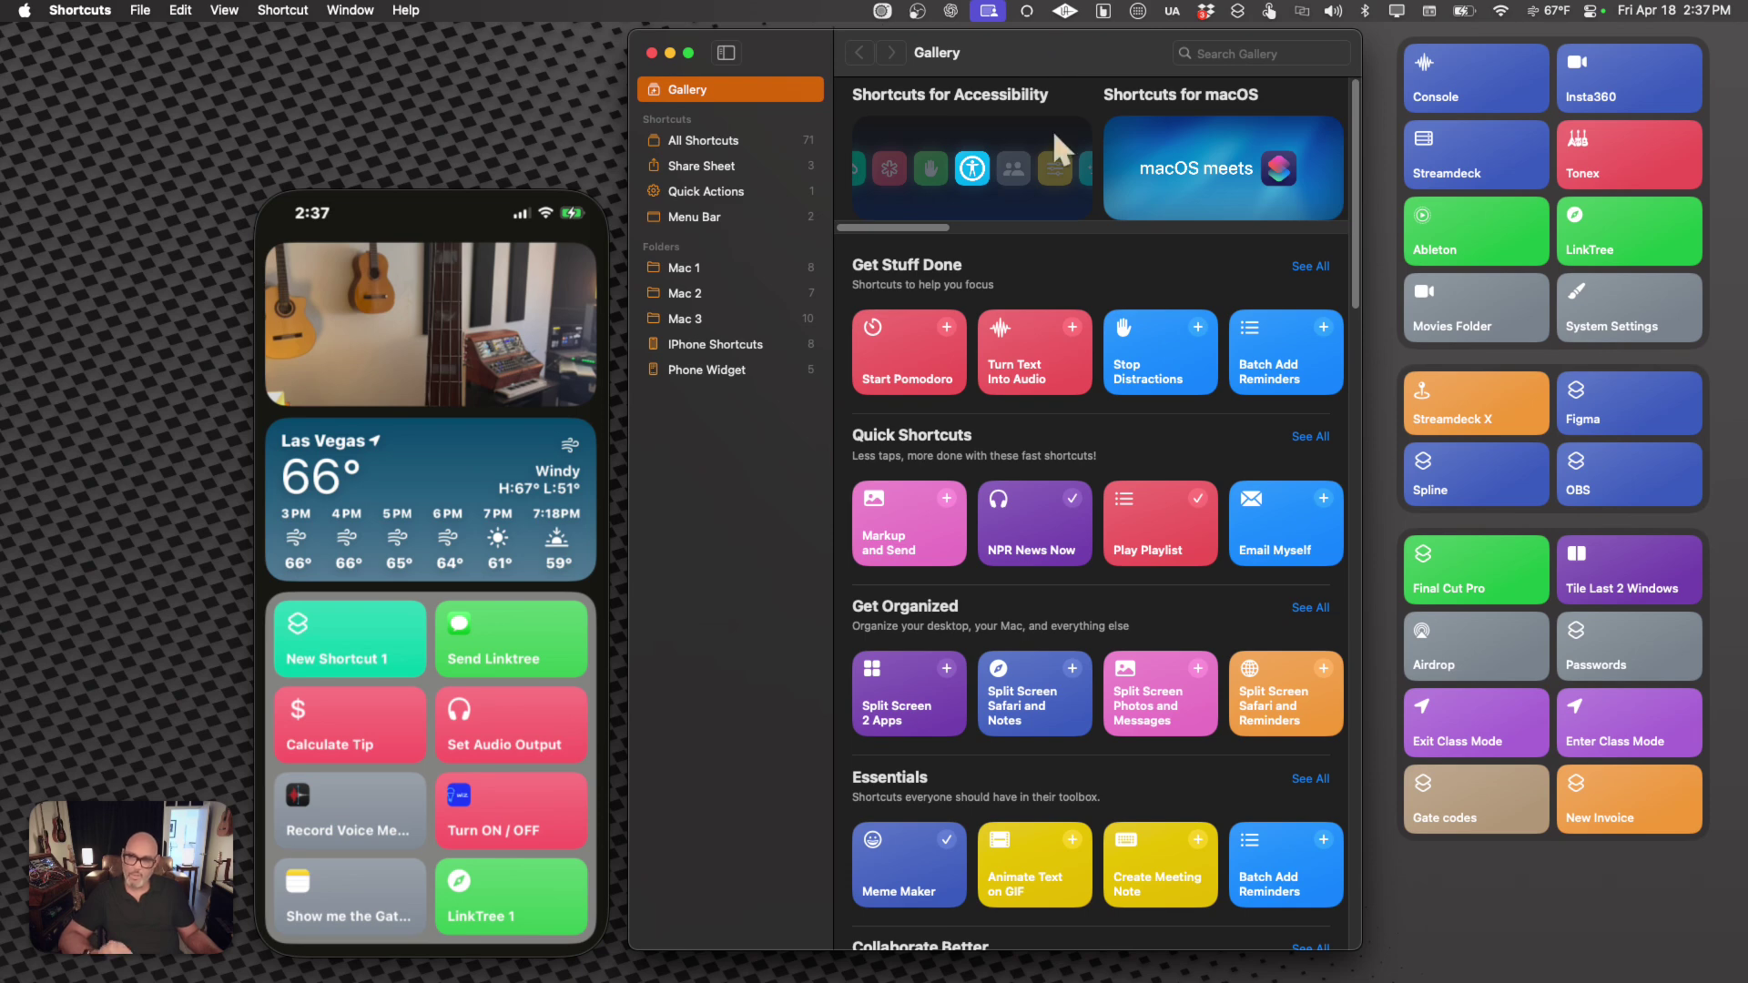
{"action": "scroll", "coordinate": [1060, 176], "scroll_direction": "right", "scroll_amount": 5}
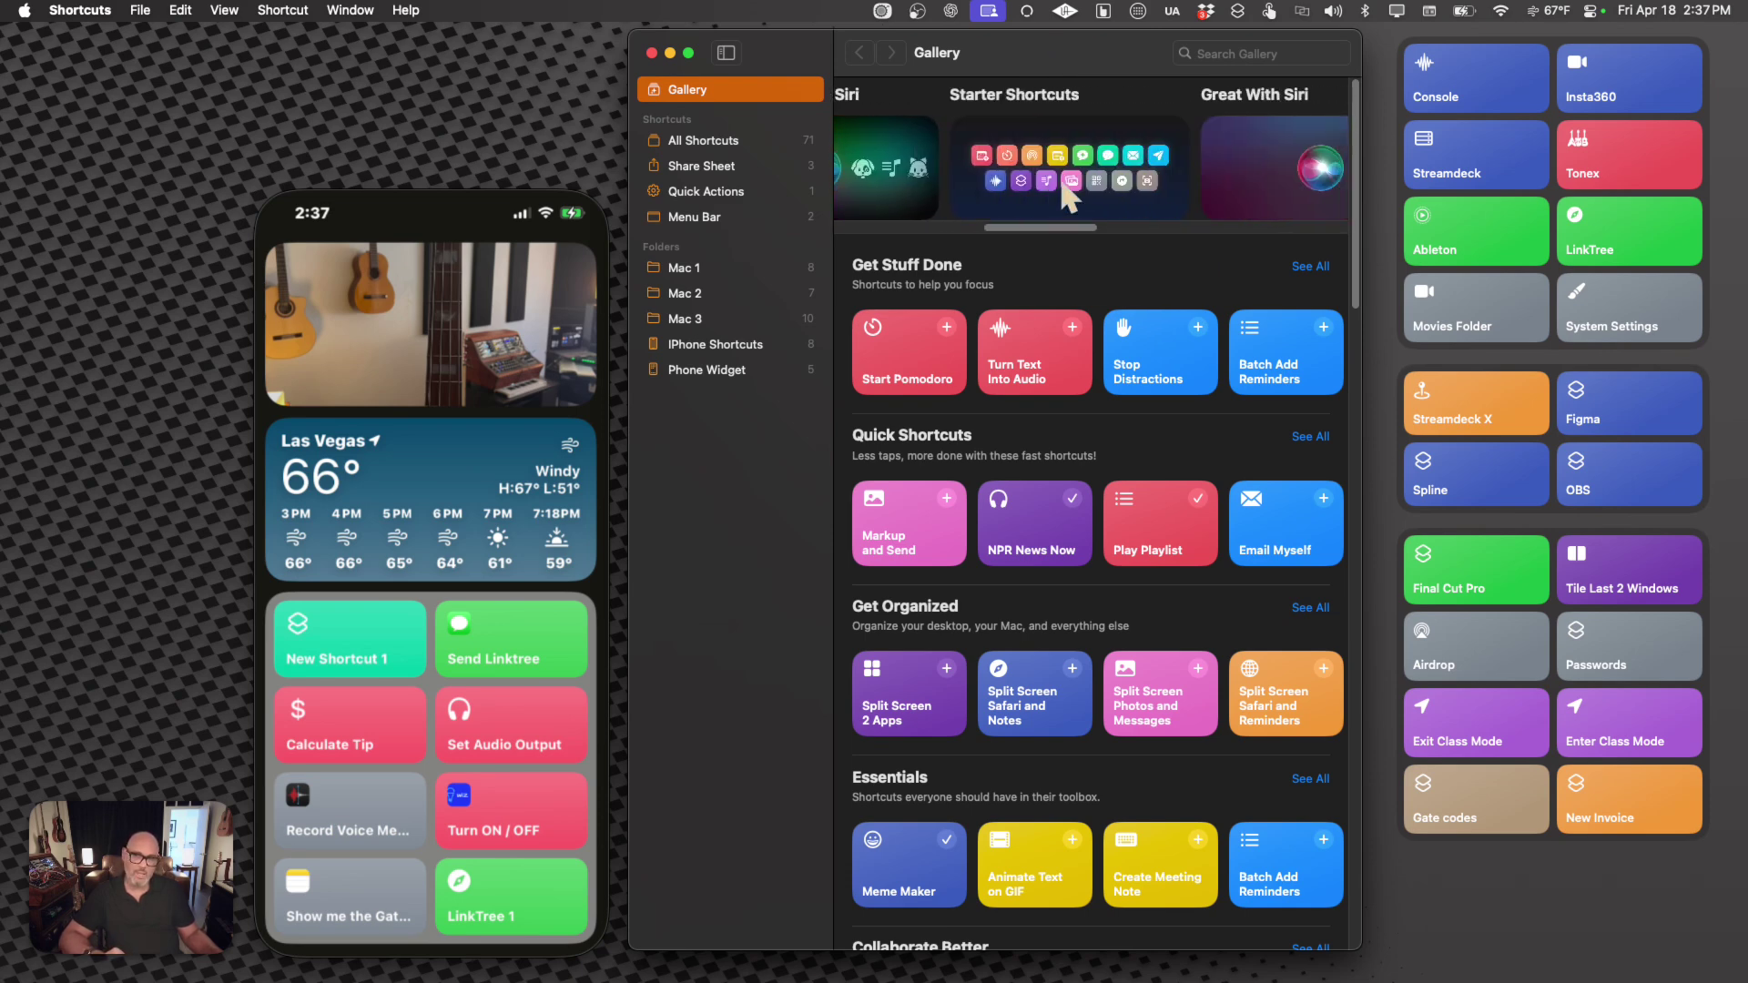
{"action": "scroll", "coordinate": [1062, 186], "scroll_direction": "right", "scroll_amount": 5}
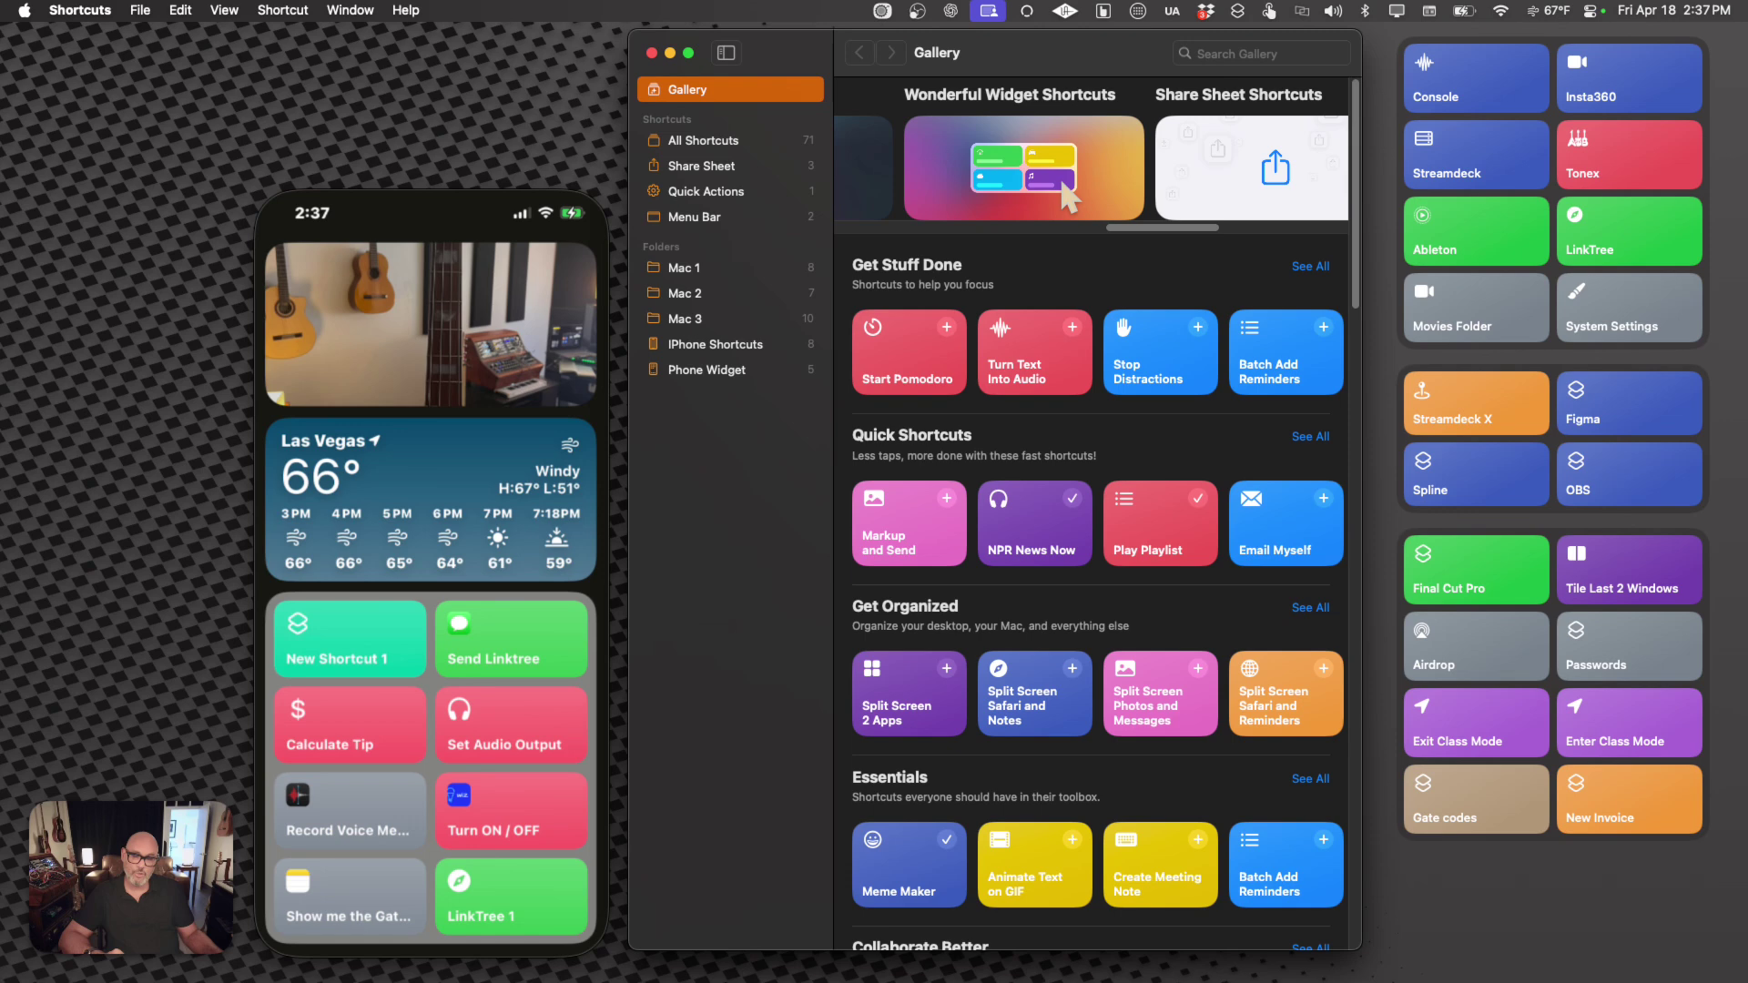
{"action": "left_click", "coordinate": [1059, 176]}
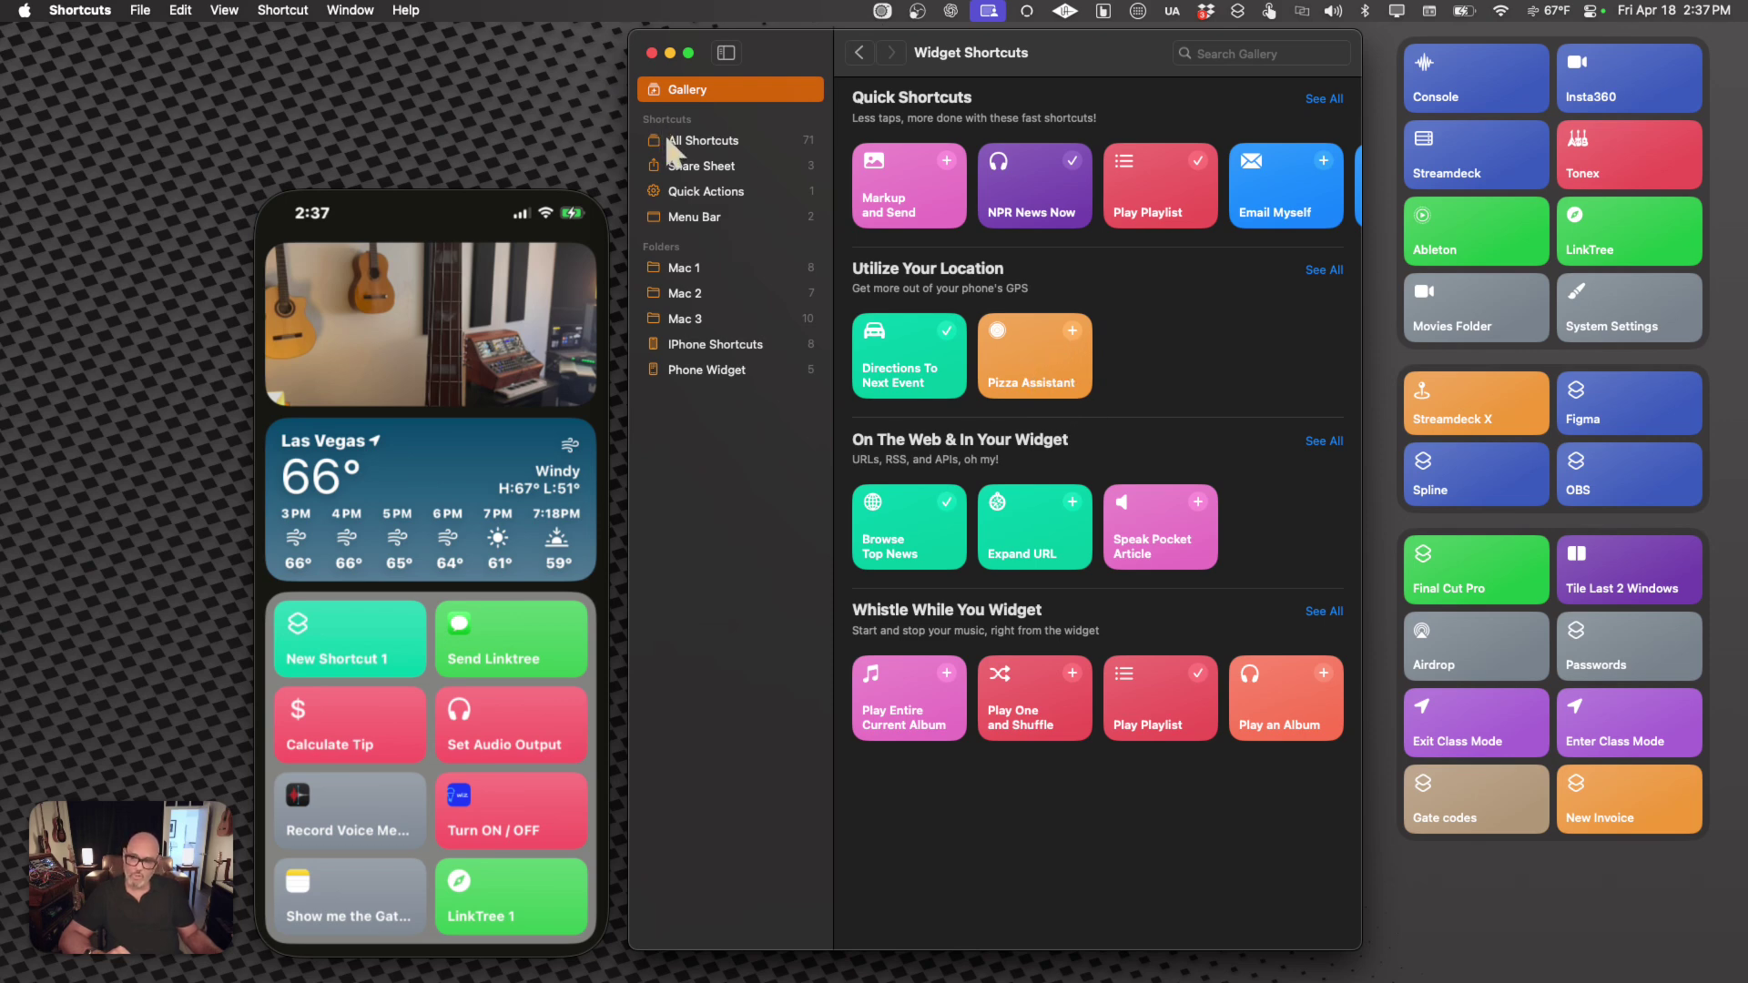
{"action": "left_click", "coordinate": [1014, 344]}
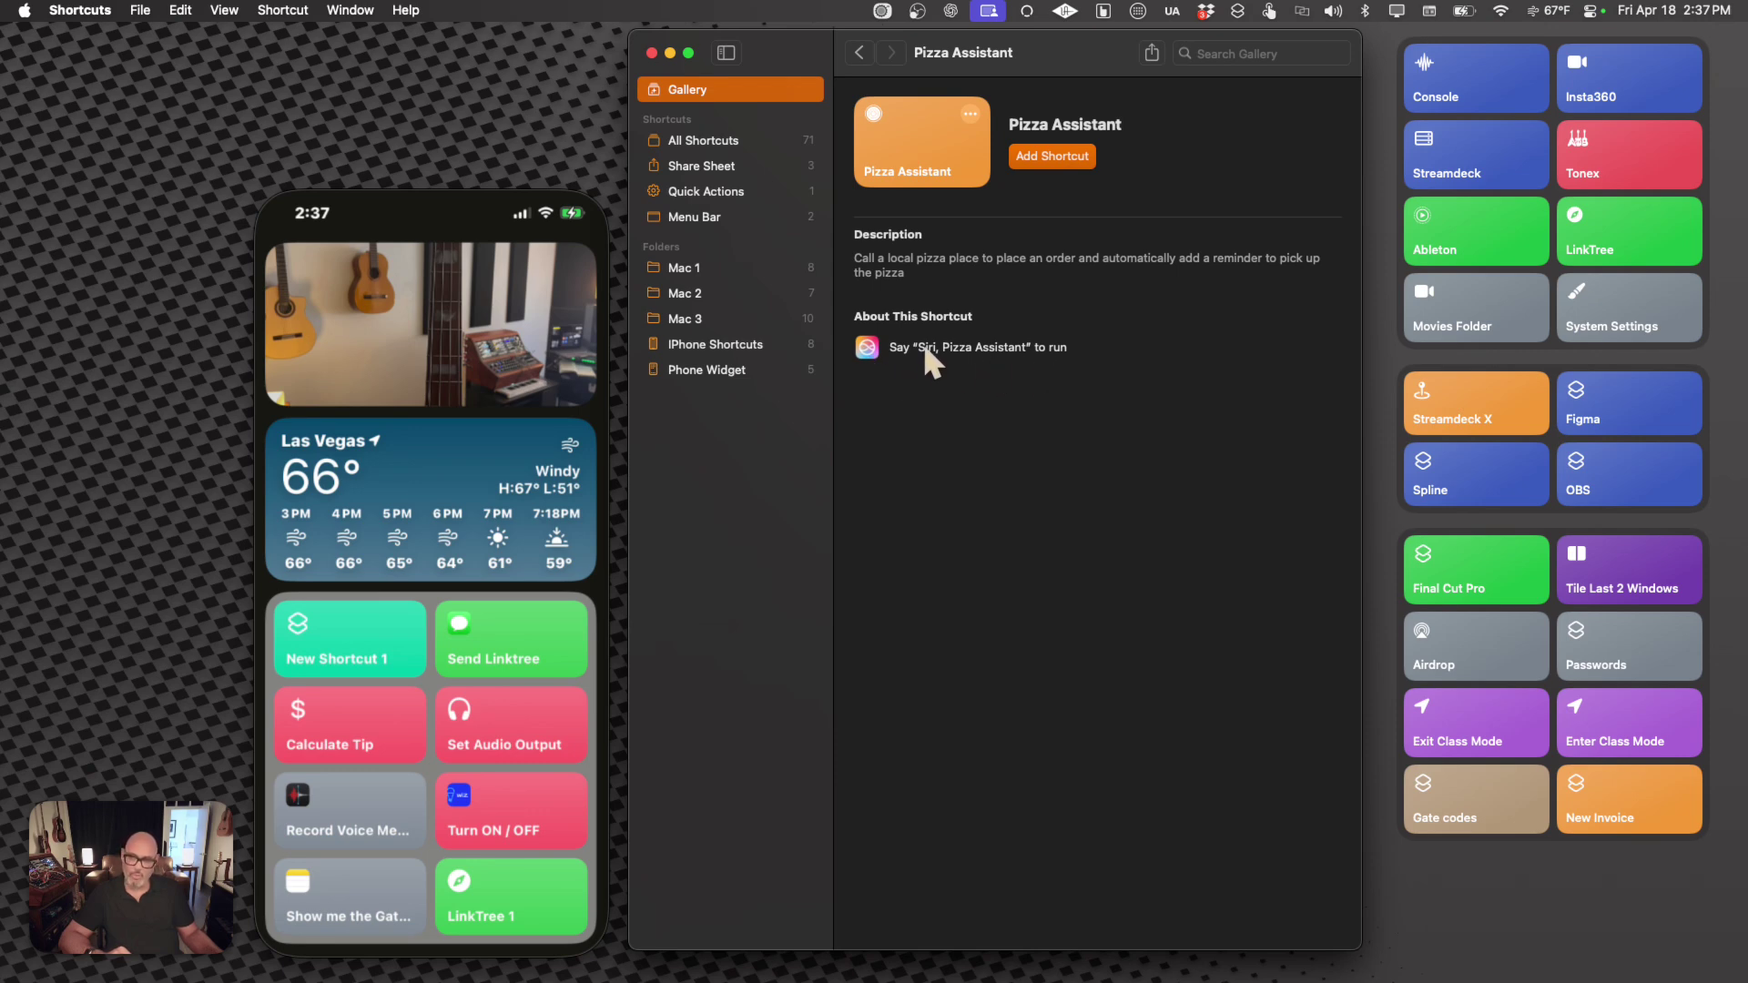
Step: Show All Shortcuts and scroll through the whole library
{"action": "left_click", "coordinate": [719, 142]}
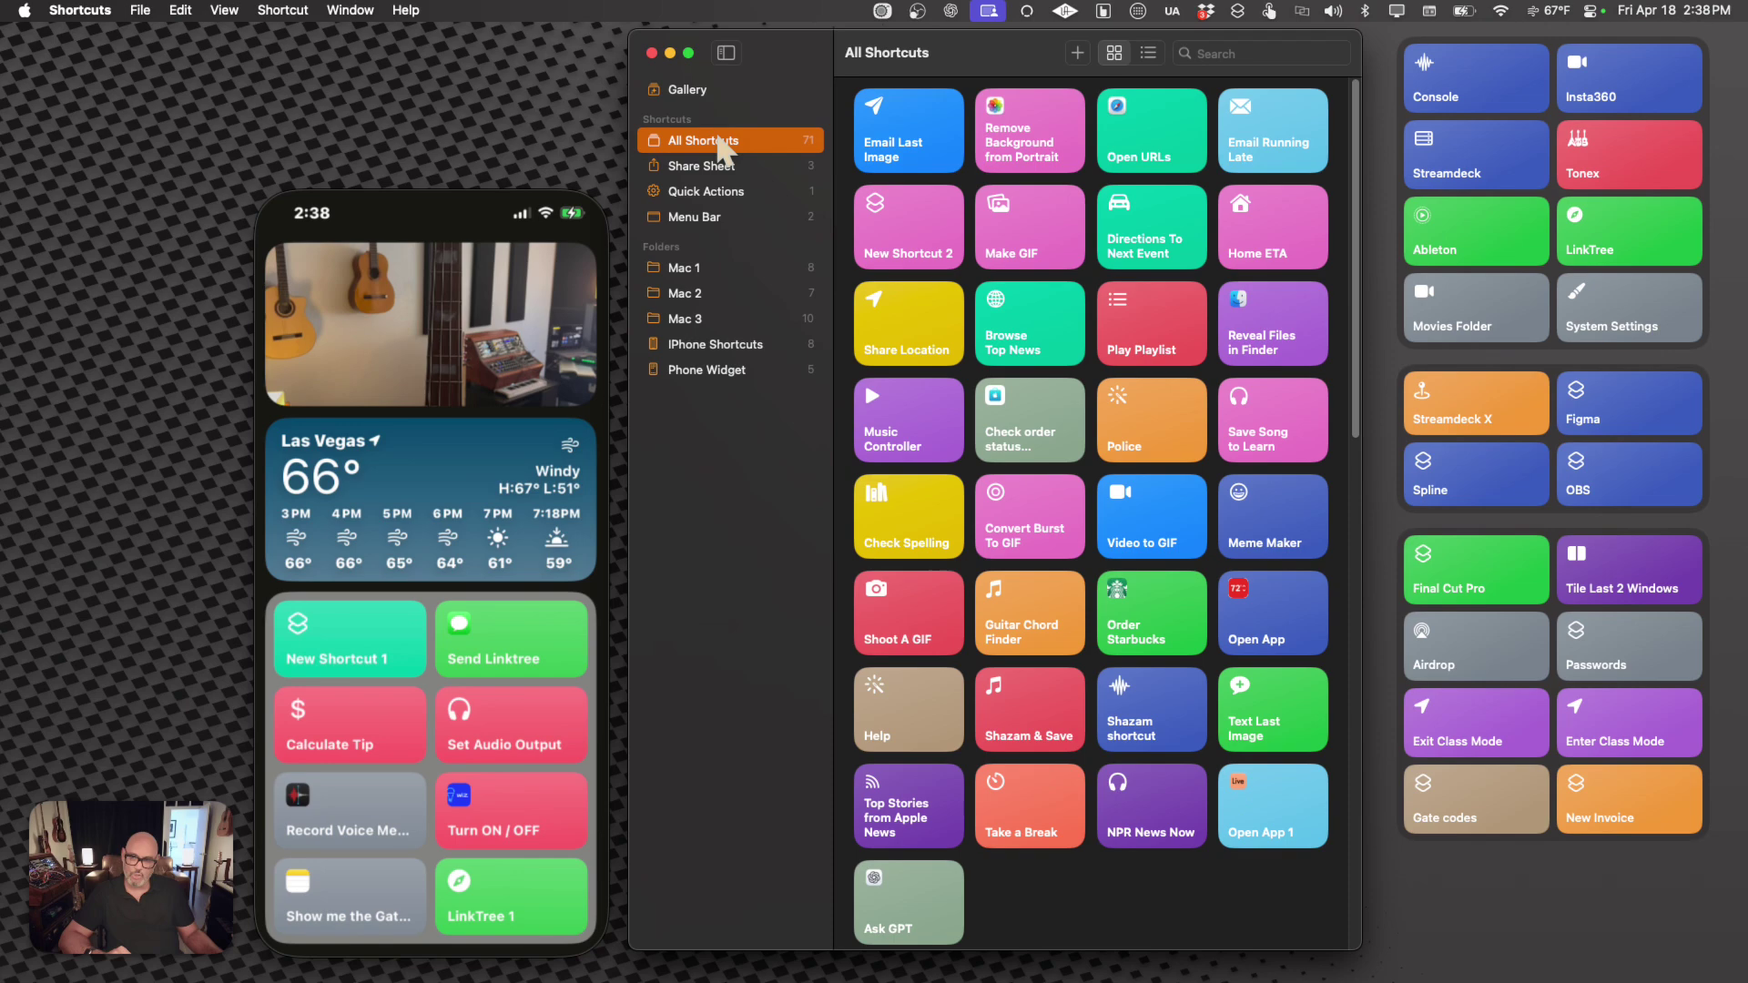
{"action": "scroll", "coordinate": [1010, 269], "scroll_direction": "down", "scroll_amount": 10}
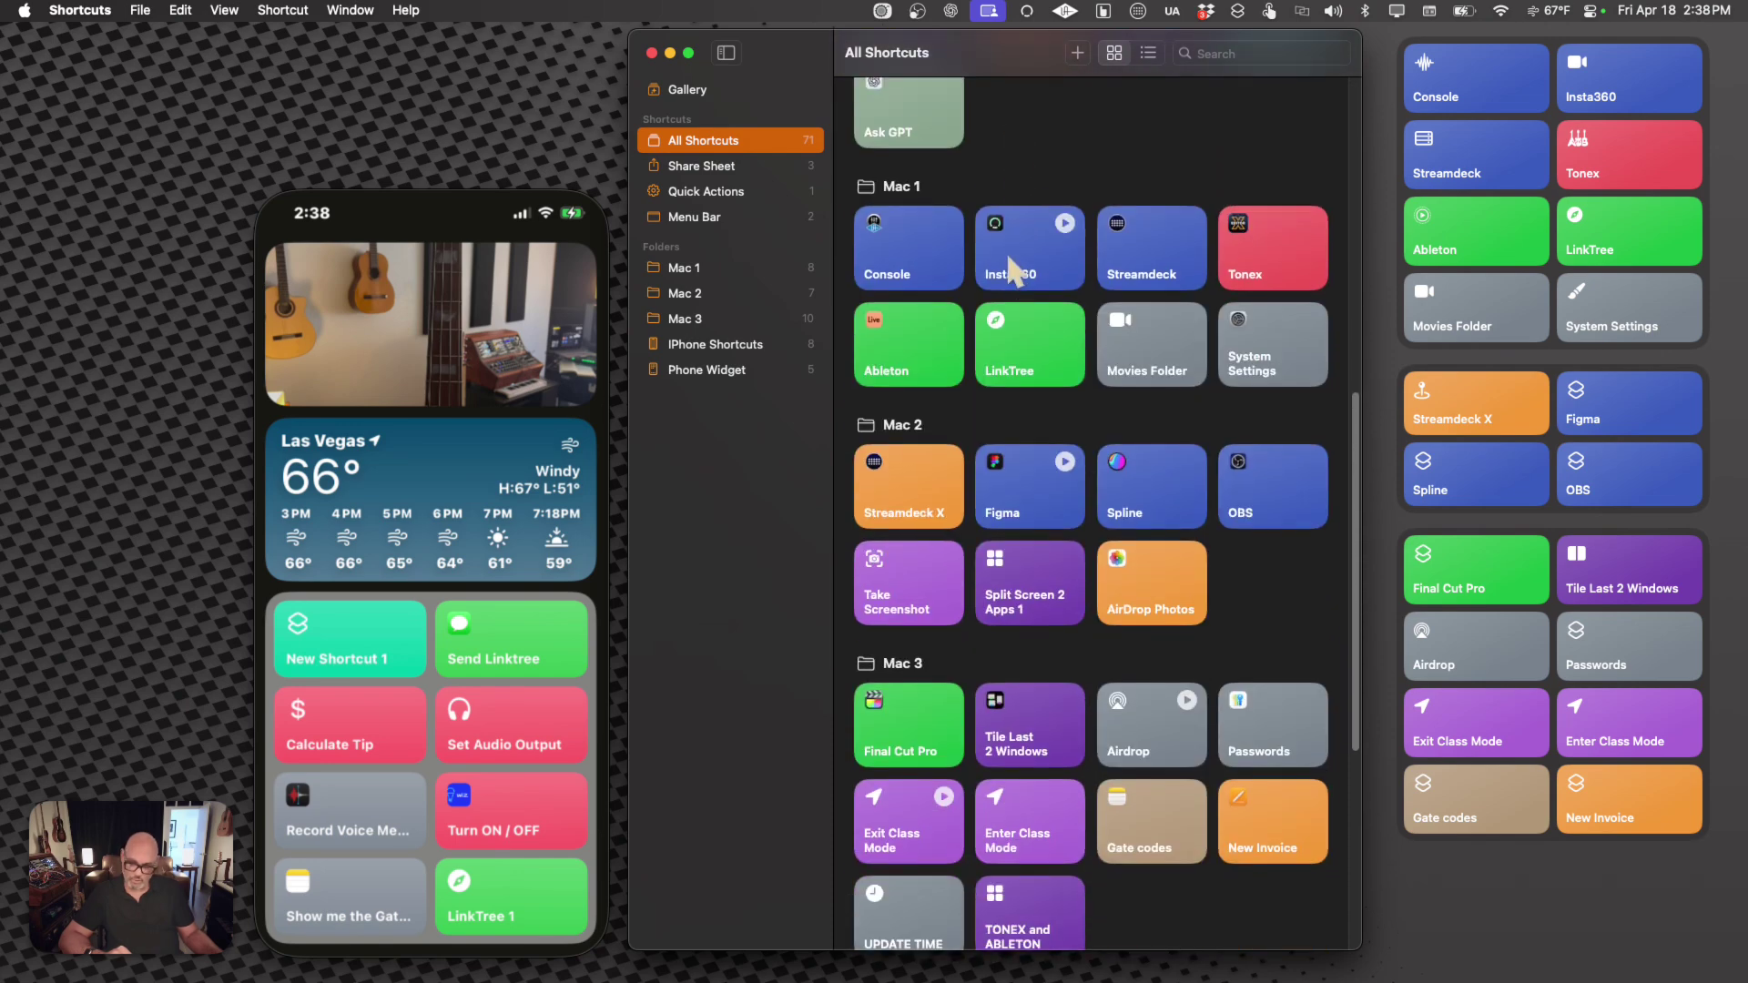
{"action": "scroll", "coordinate": [1007, 255], "scroll_direction": "down", "scroll_amount": 5}
{"action": "scroll", "coordinate": [1007, 253], "scroll_direction": "up", "scroll_amount": 15}
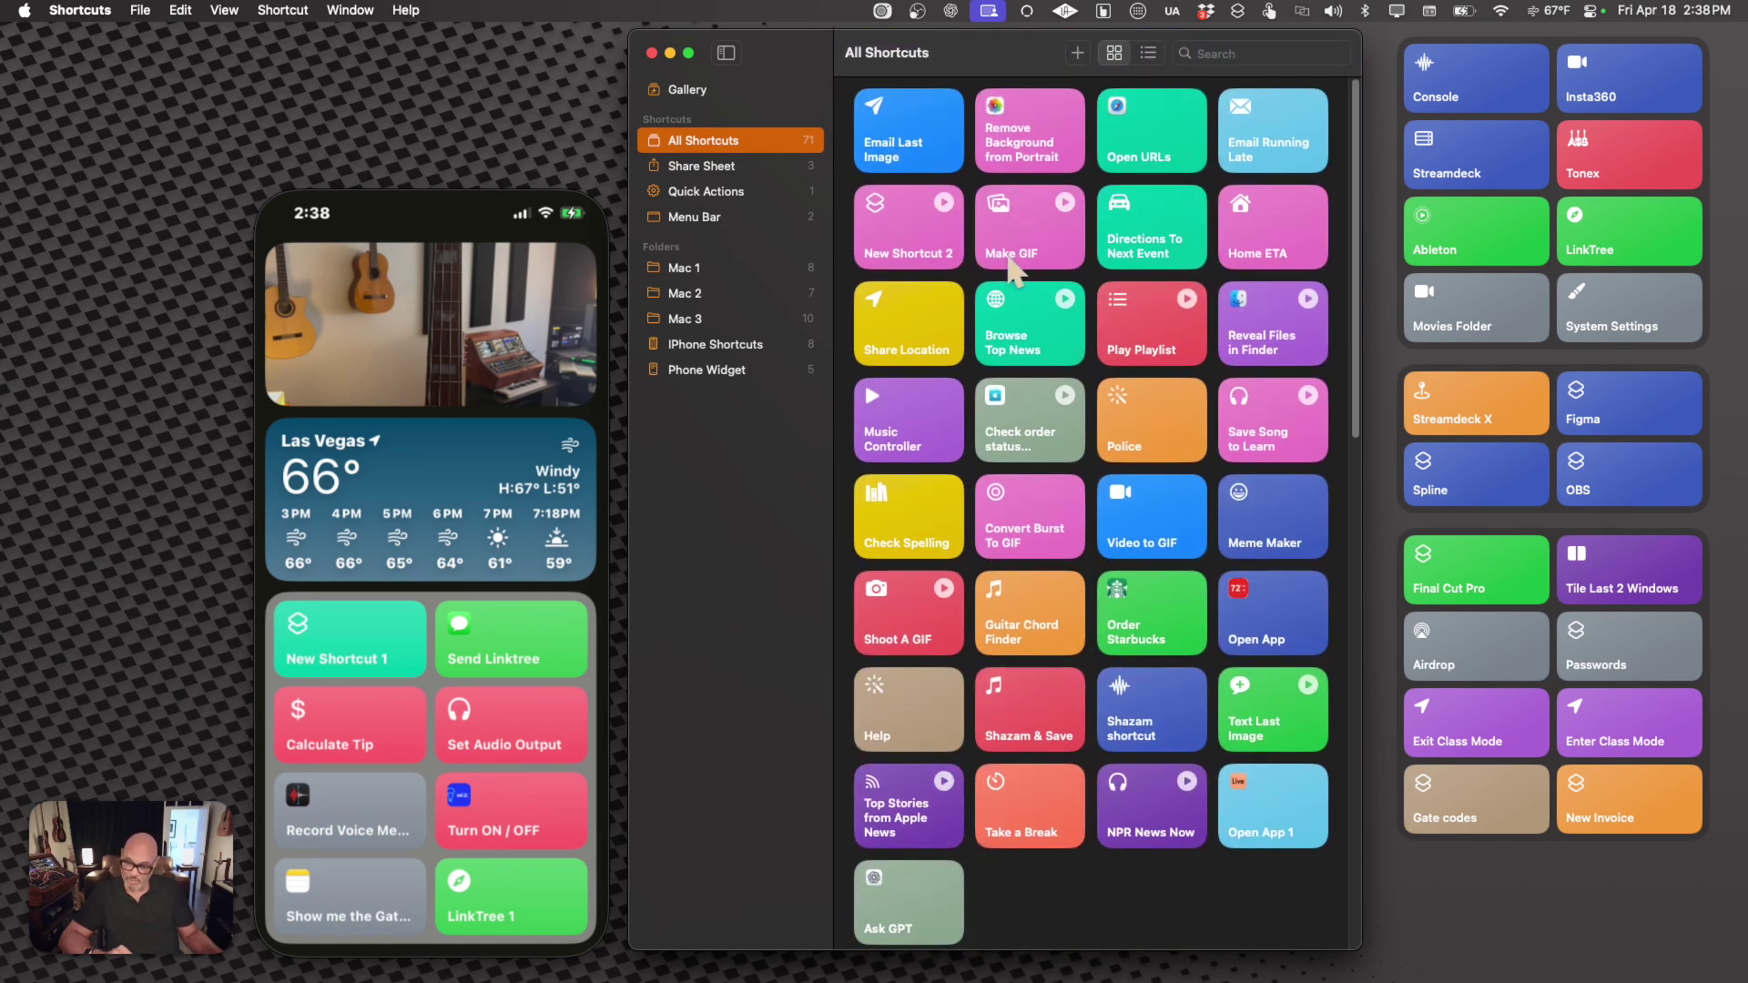
Step: Look through the Mac 1, Mac 2 and Mac 3 folders, ending in iPhone Shortcuts
{"action": "left_click", "coordinate": [681, 270]}
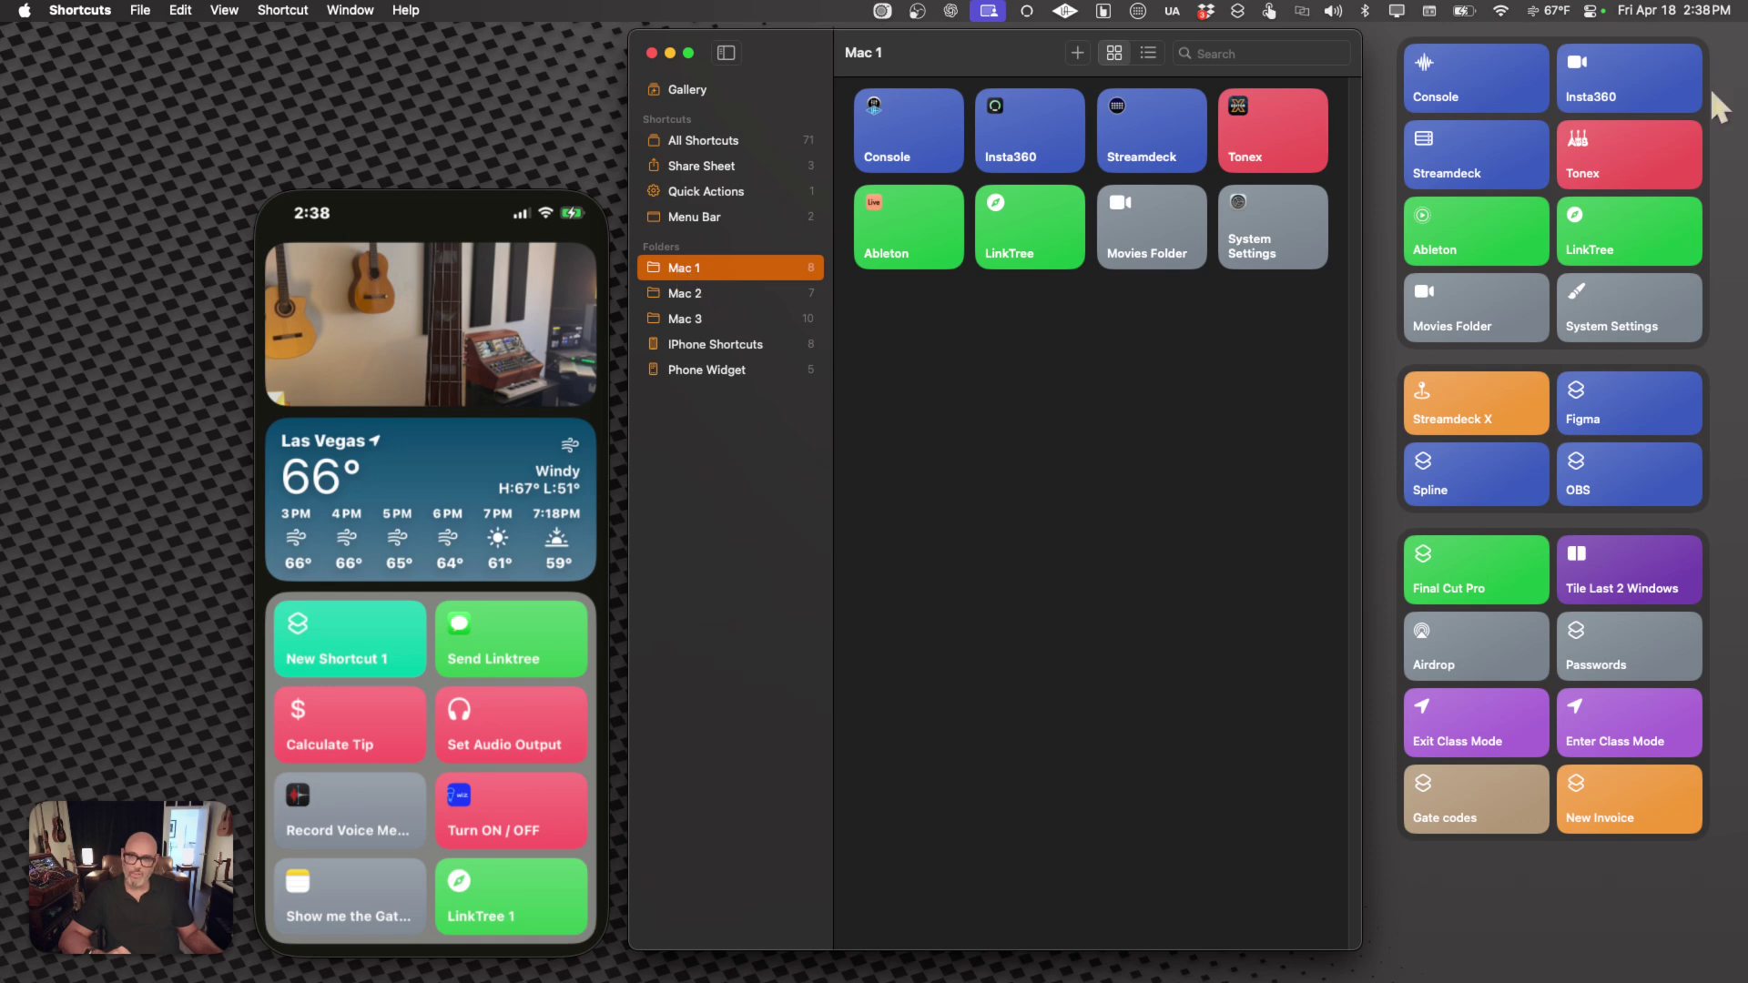
{"action": "left_click", "coordinate": [676, 299]}
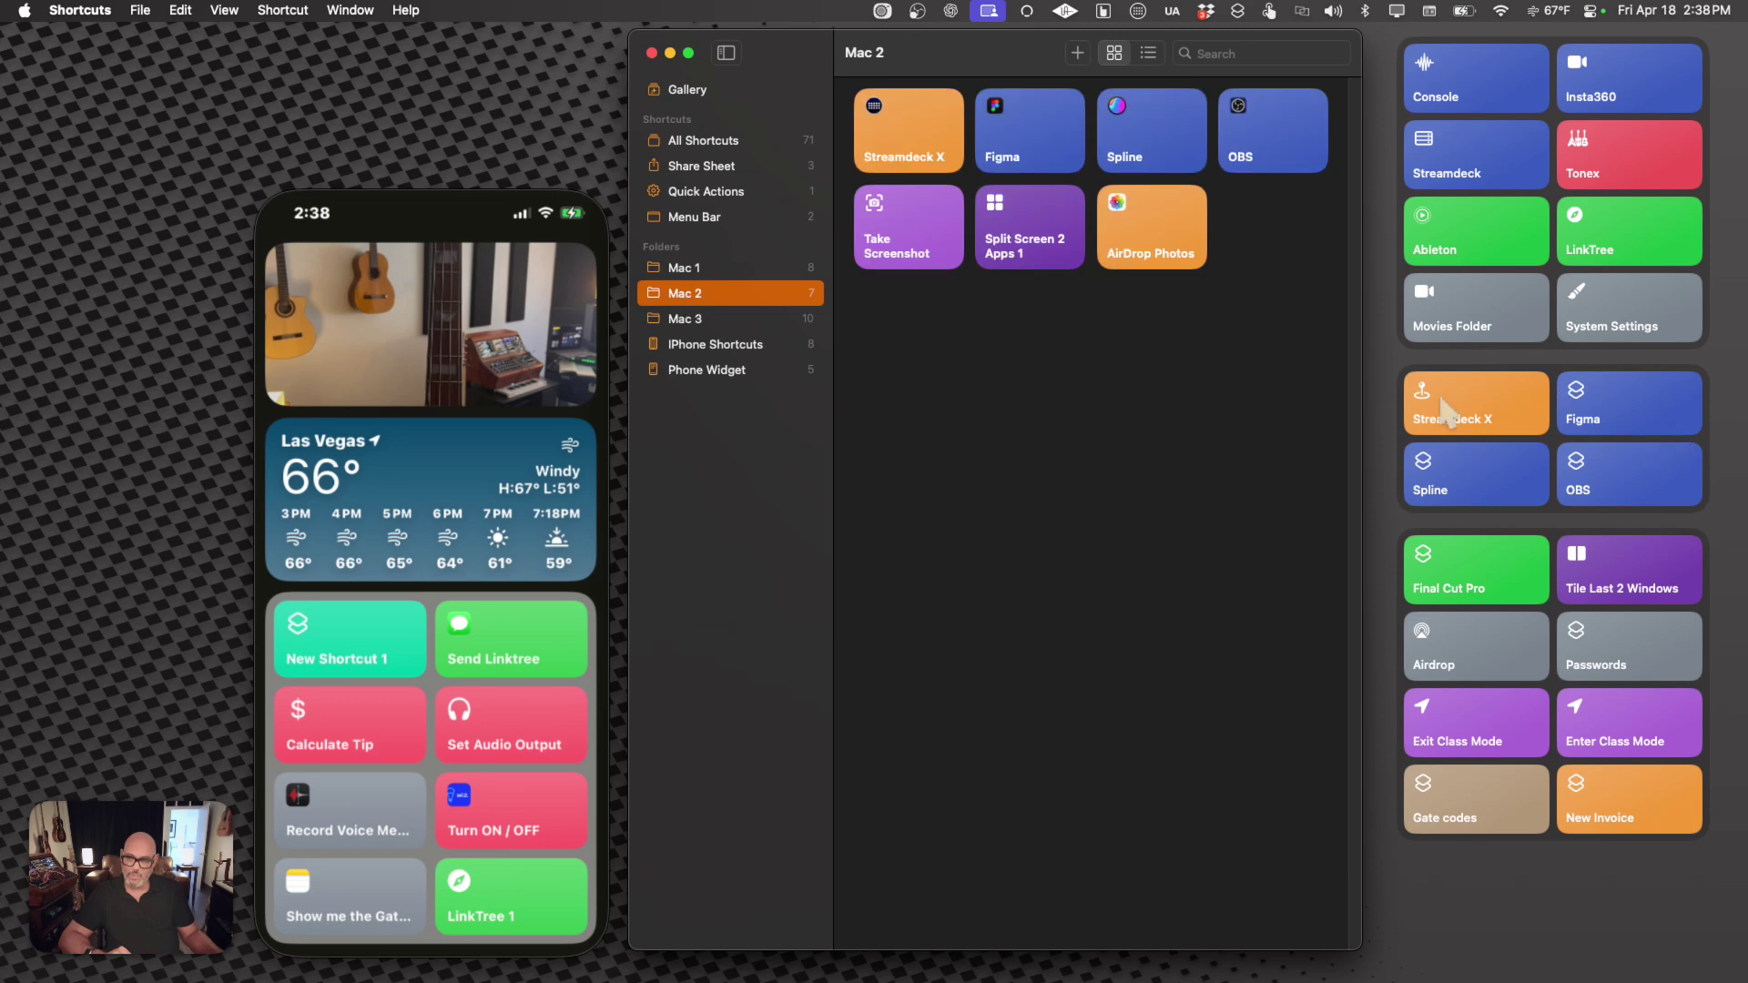
{"action": "left_click", "coordinate": [690, 317]}
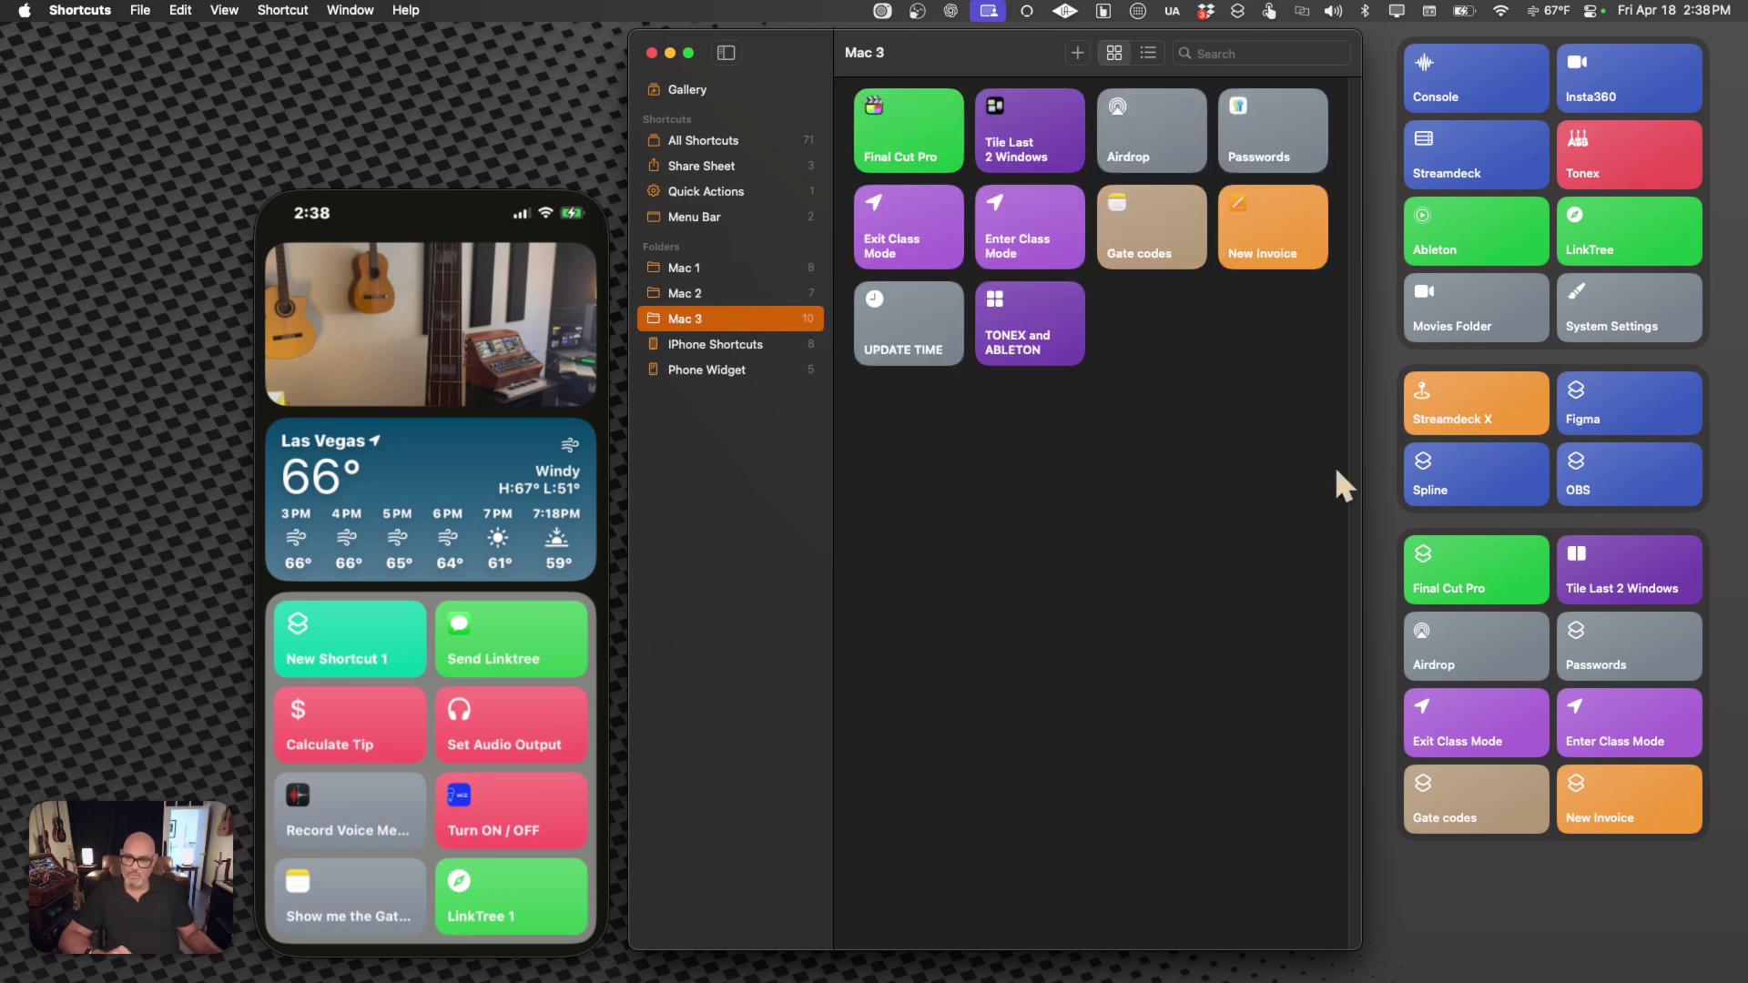
{"action": "left_click", "coordinate": [711, 350]}
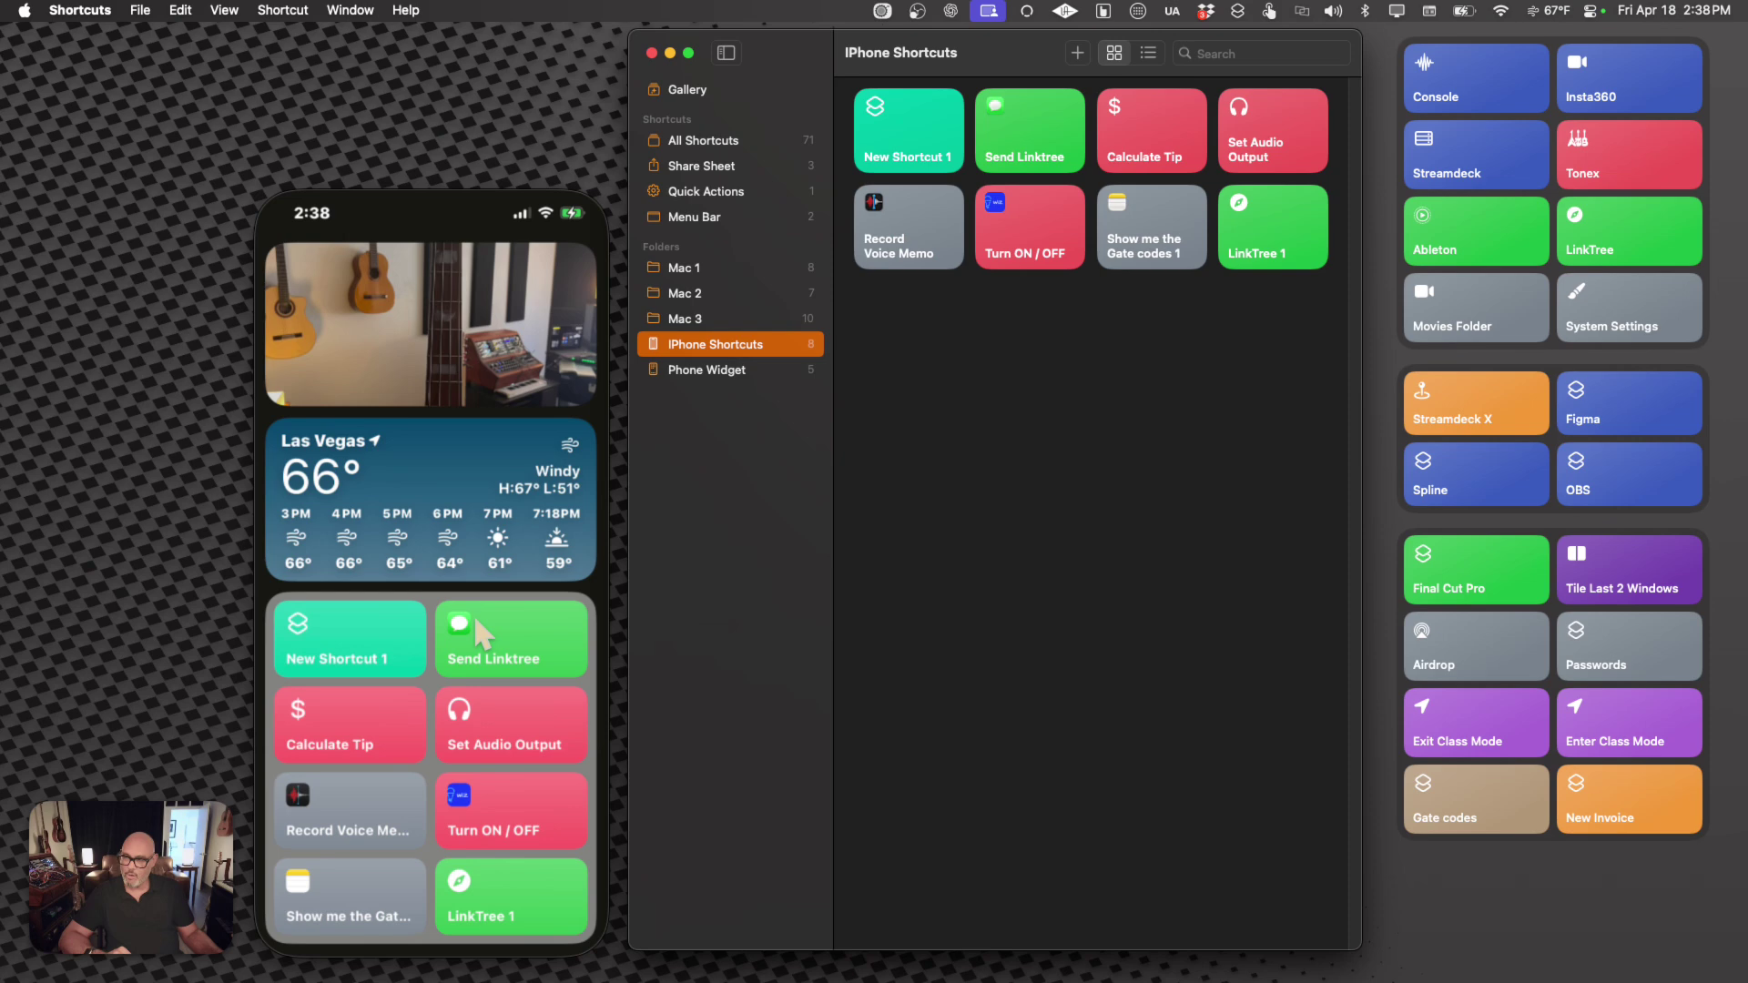
Step: Open the Phone Widget folder and swipe through the mirrored iPhone home screen pages
{"action": "left_click", "coordinate": [703, 369]}
{"action": "scroll", "coordinate": [460, 551], "scroll_direction": "right", "scroll_amount": 3}
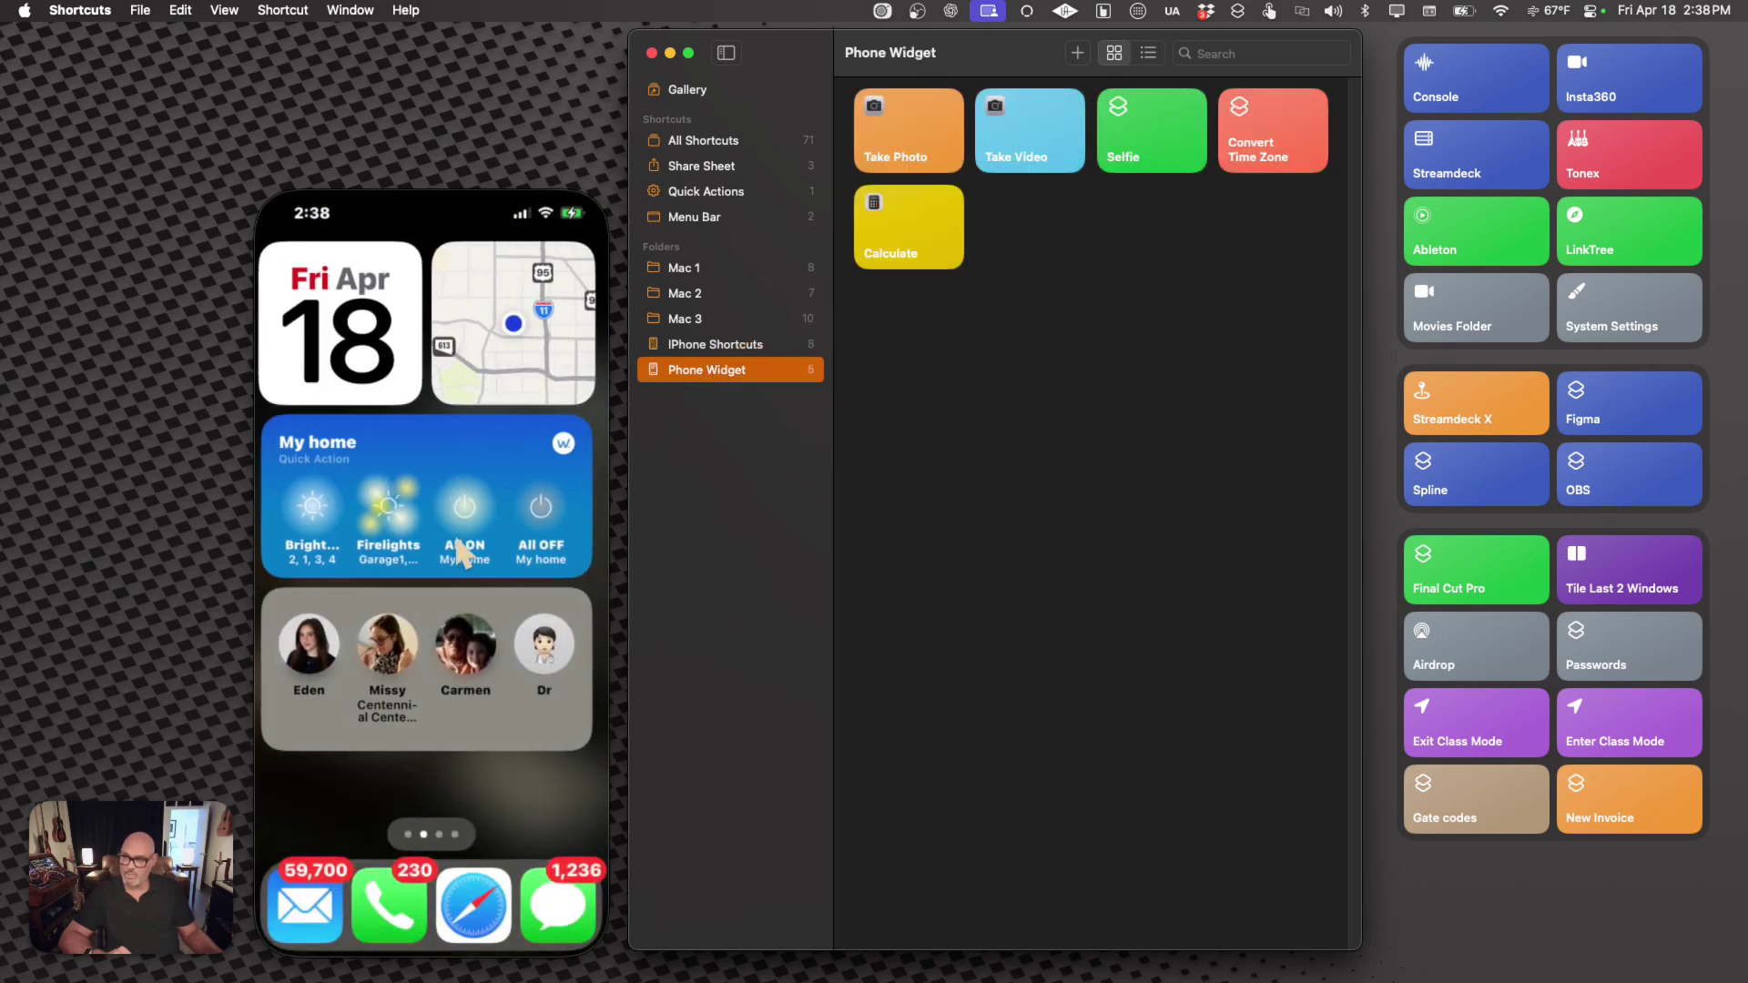
{"action": "scroll", "coordinate": [460, 552], "scroll_direction": "right", "scroll_amount": 3}
{"action": "scroll", "coordinate": [461, 552], "scroll_direction": "left", "scroll_amount": 3}
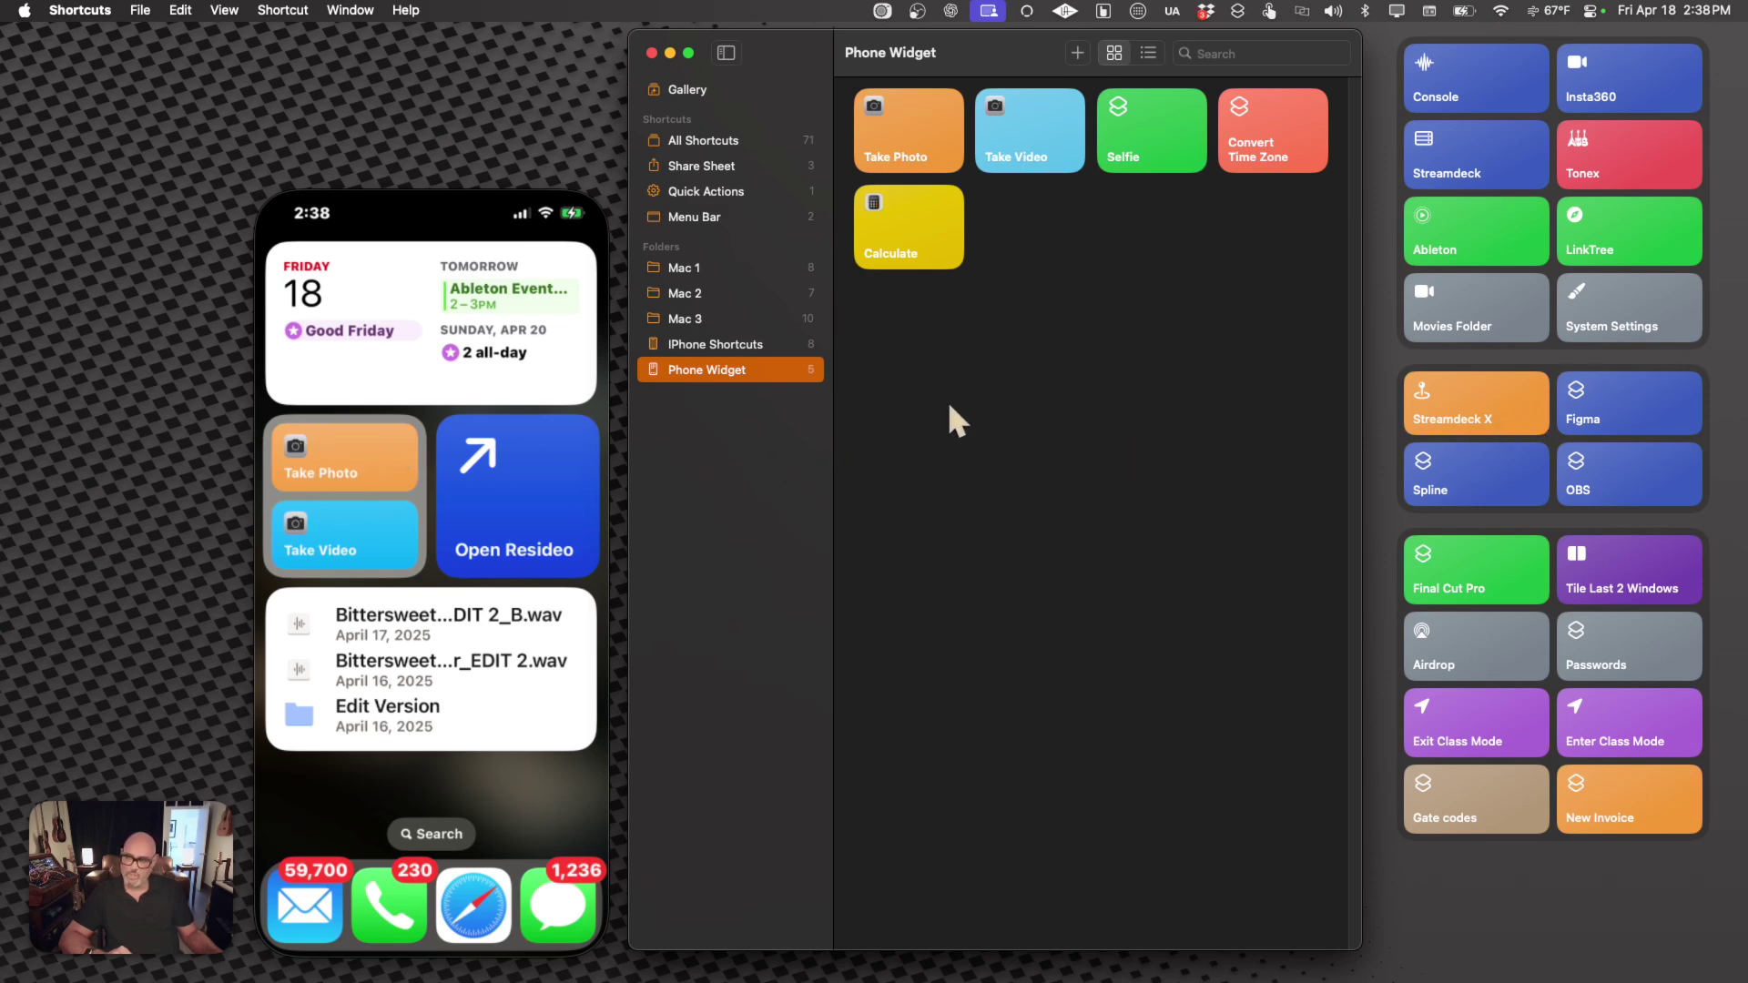
{"action": "left_click", "coordinate": [1039, 439]}
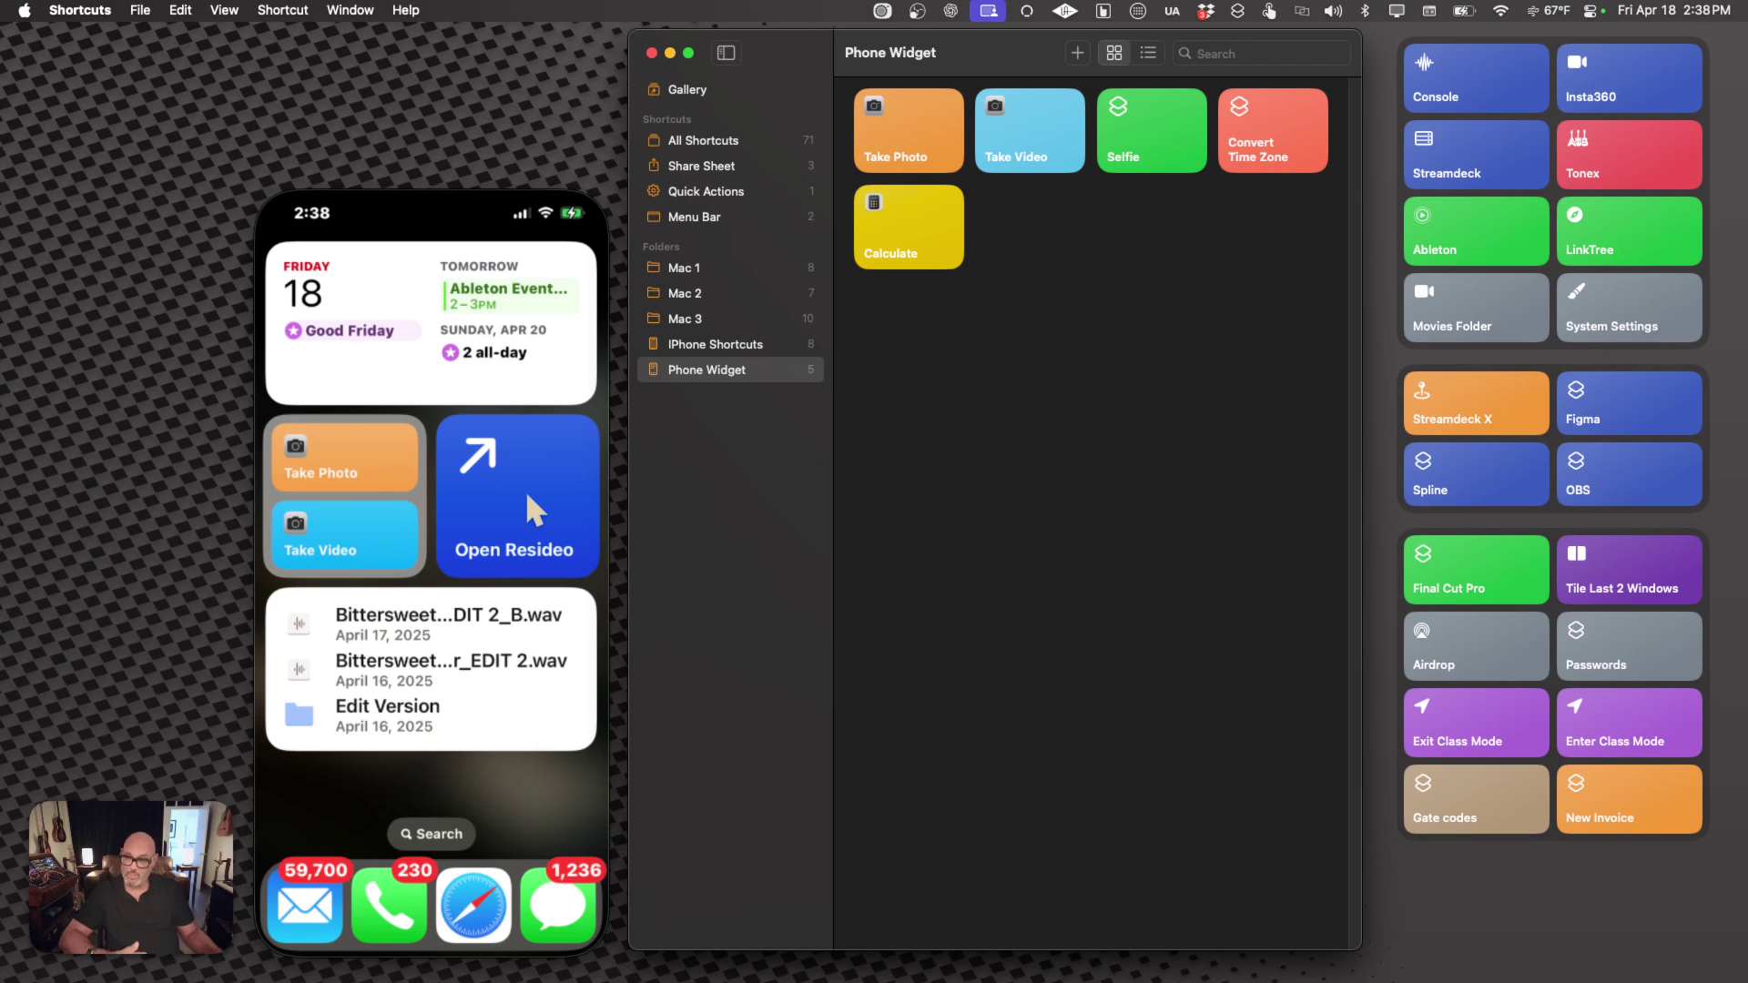
{"action": "scroll", "coordinate": [526, 490], "scroll_direction": "right", "scroll_amount": 5}
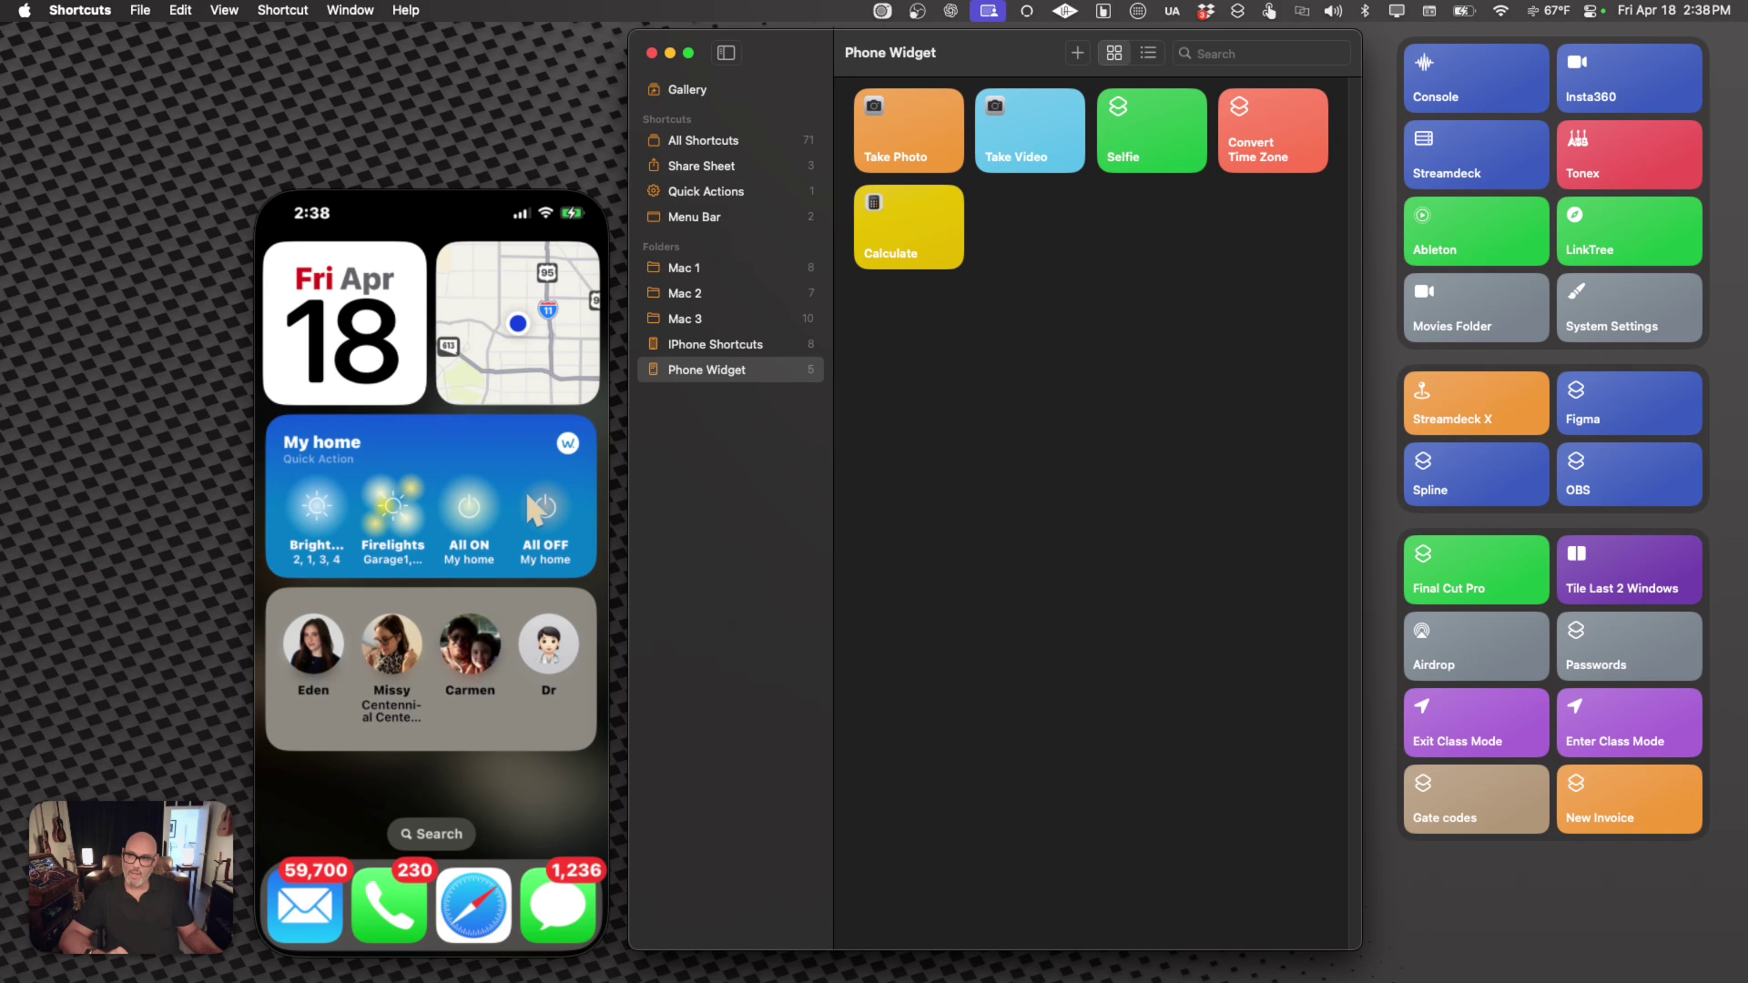
{"action": "scroll", "coordinate": [537, 510], "scroll_direction": "left", "scroll_amount": 5}
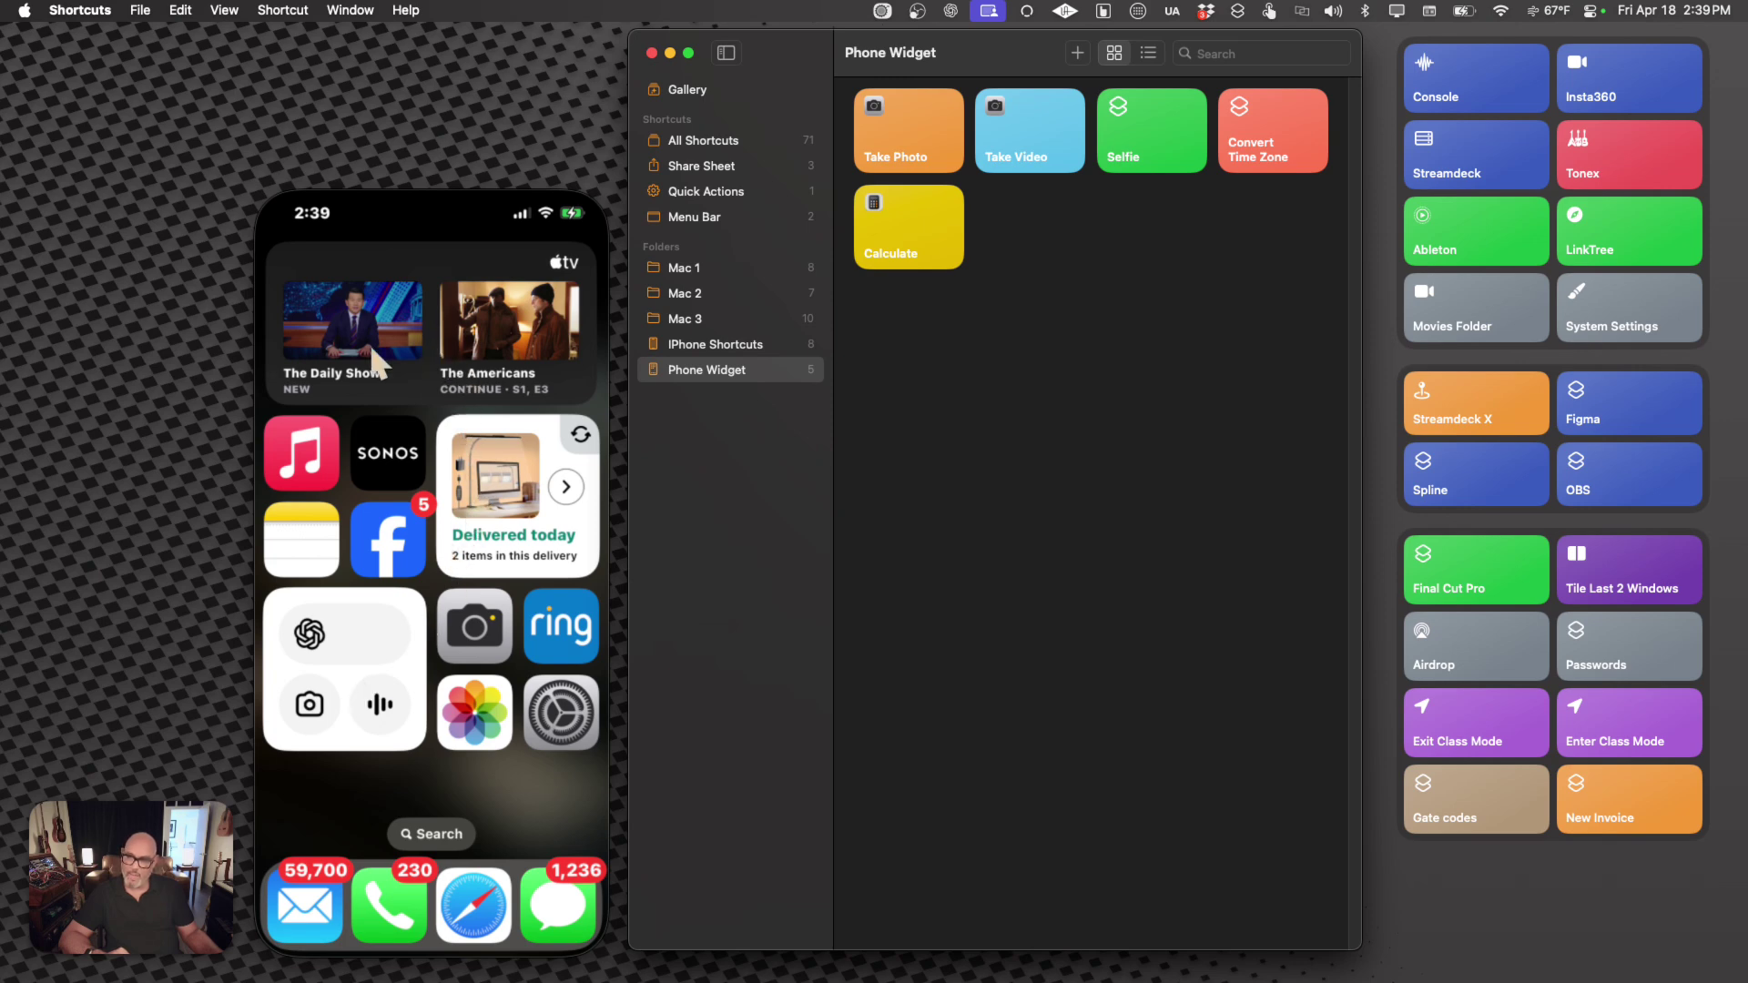
{"action": "scroll", "coordinate": [369, 341], "scroll_direction": "right", "scroll_amount": 3}
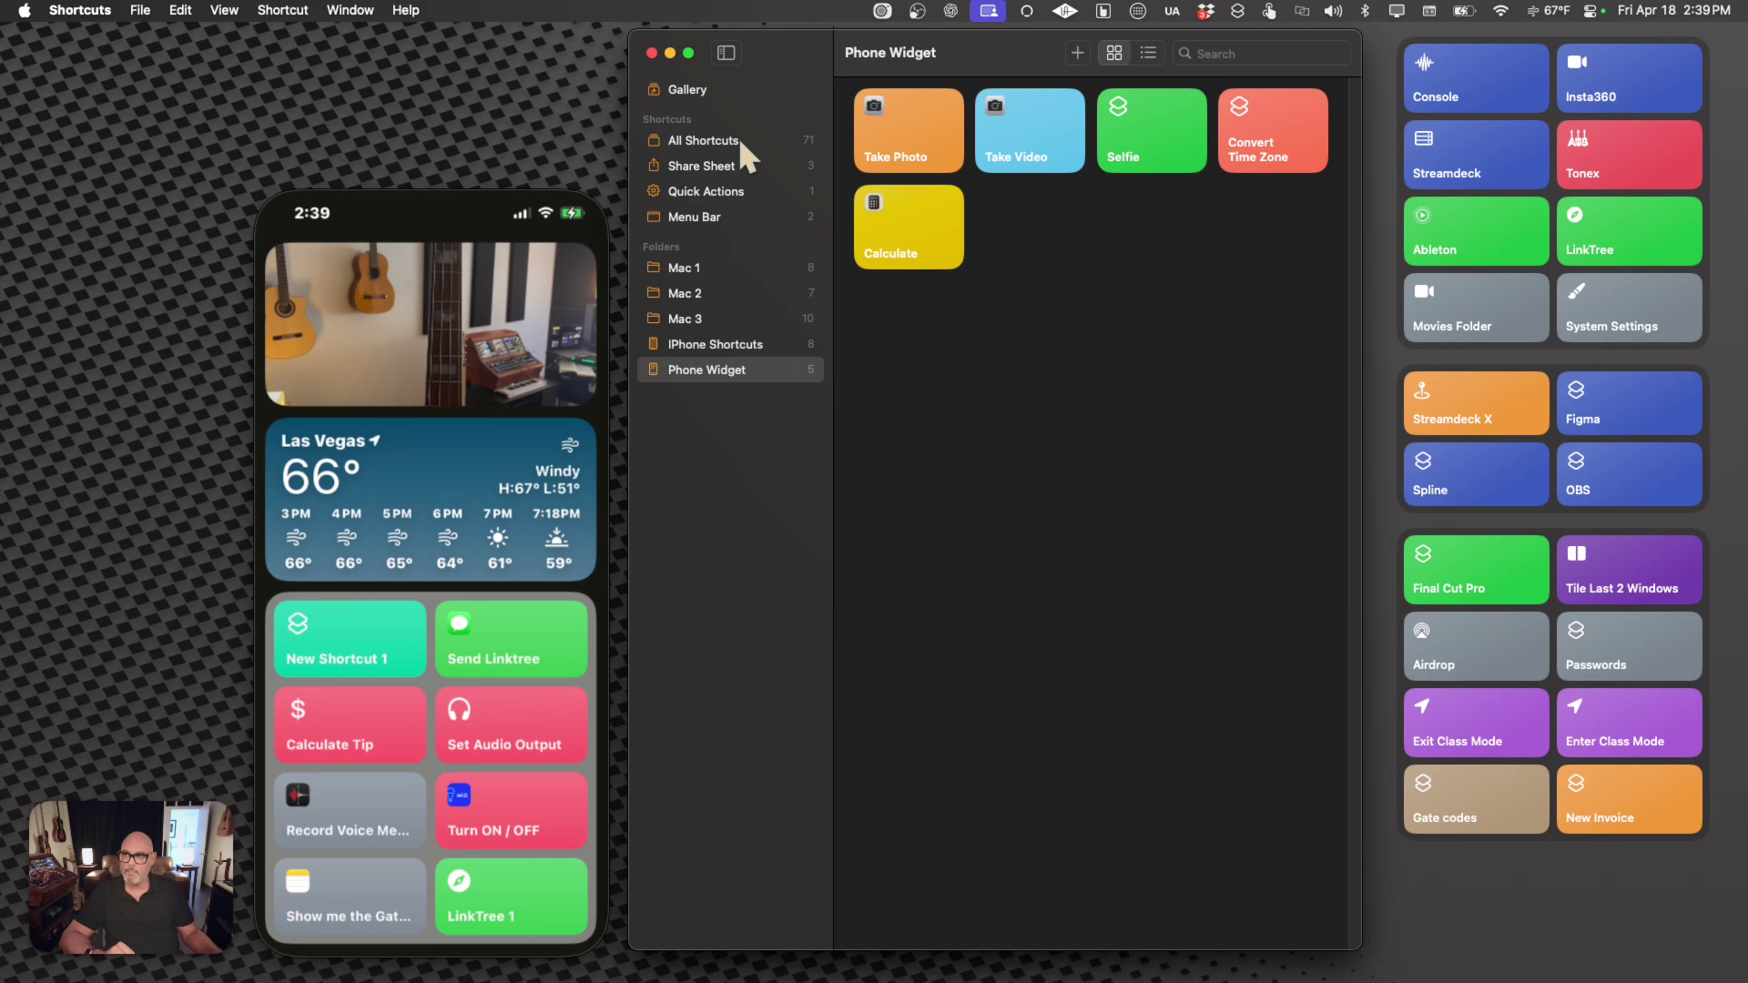
Step: Create a new shortcut in the Mac 2 folder
{"action": "left_click", "coordinate": [685, 293]}
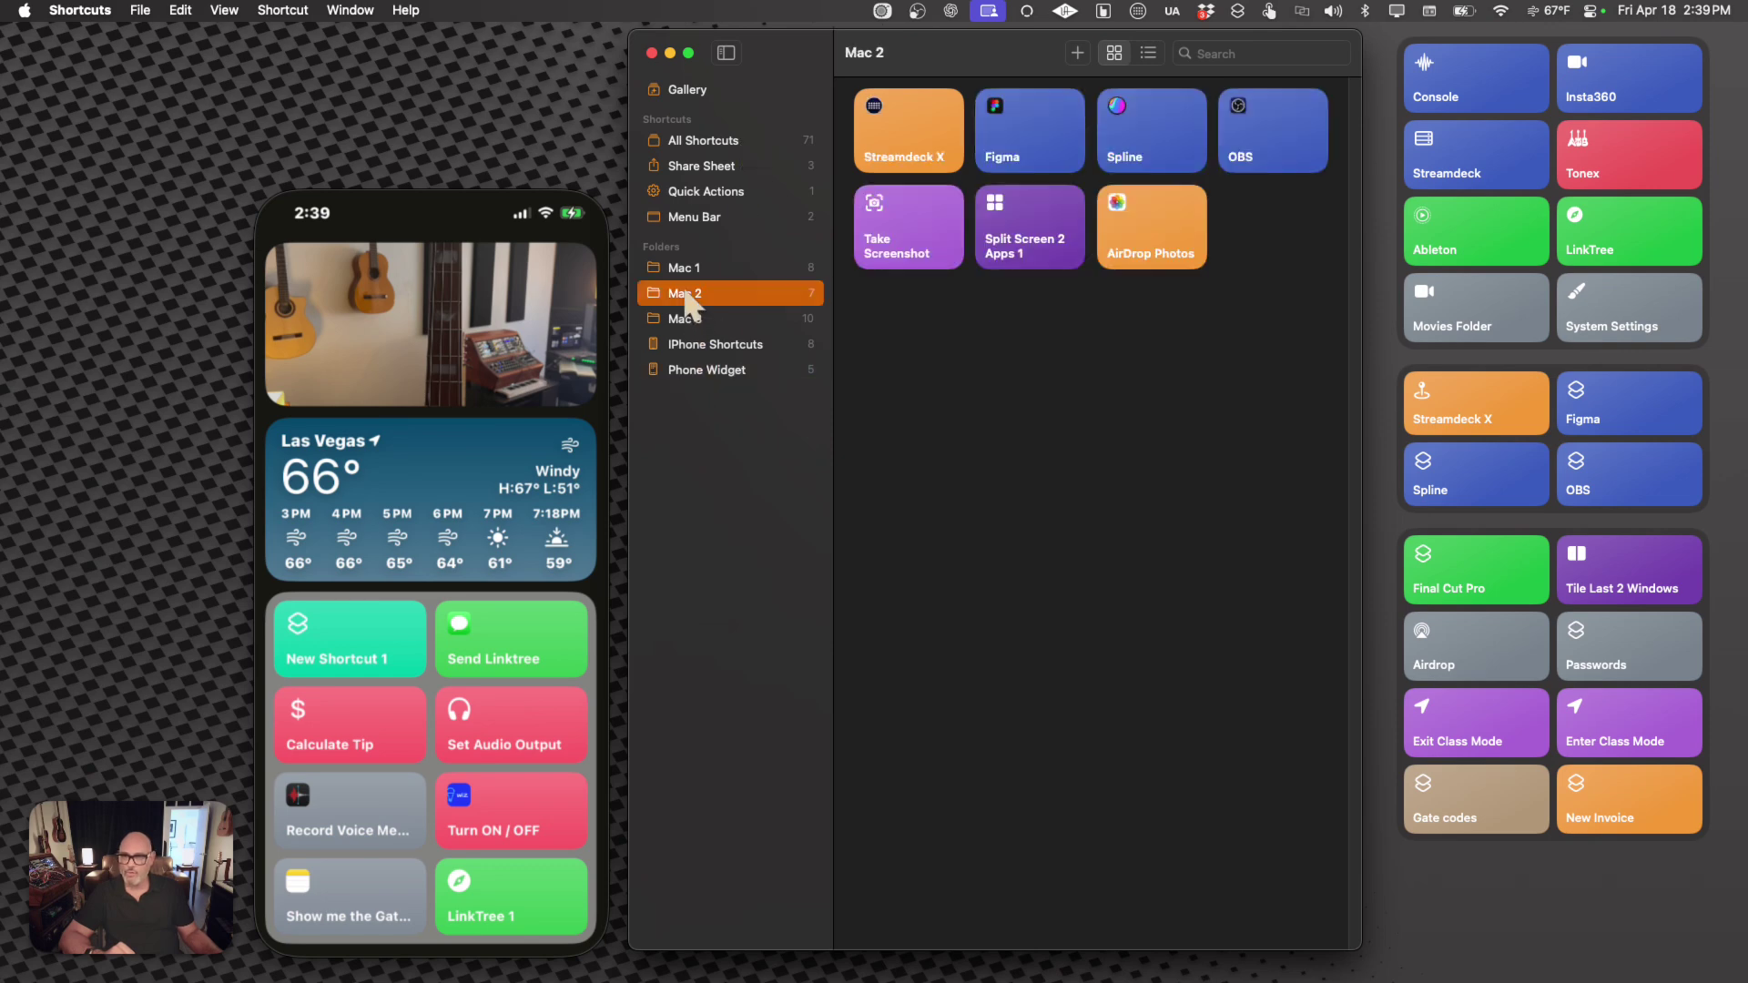
{"action": "left_click", "coordinate": [1081, 360]}
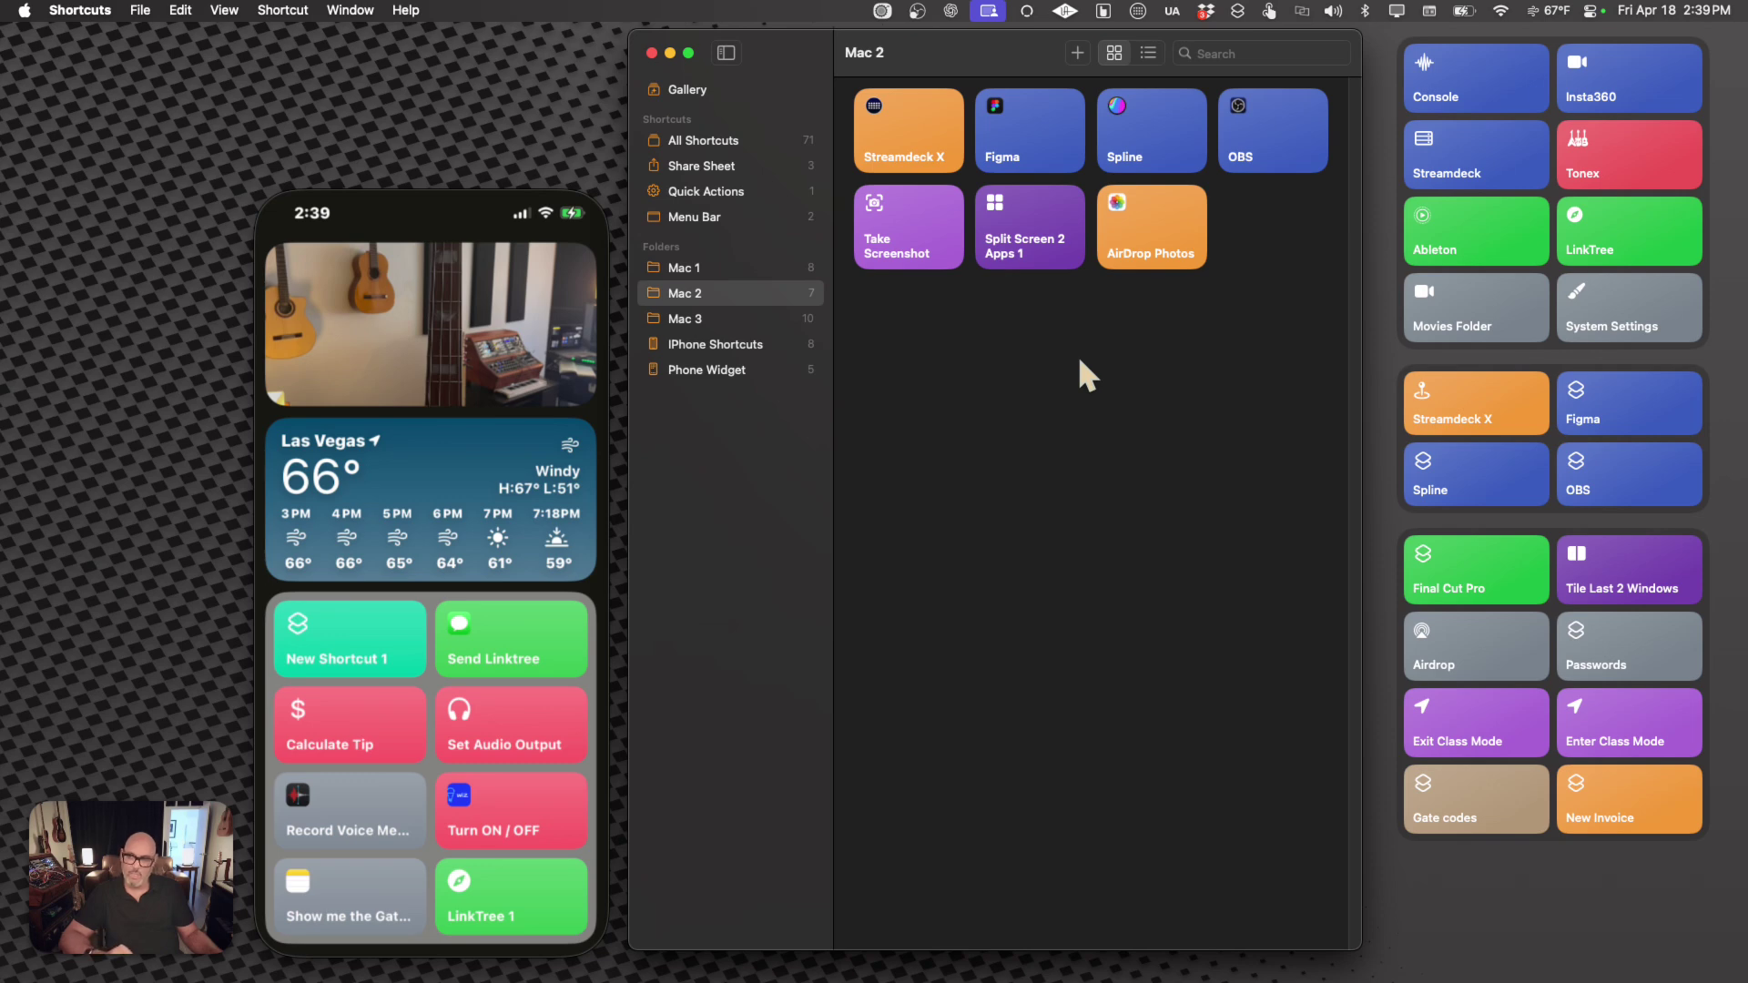
{"action": "mouse_move", "coordinate": [1033, 99]}
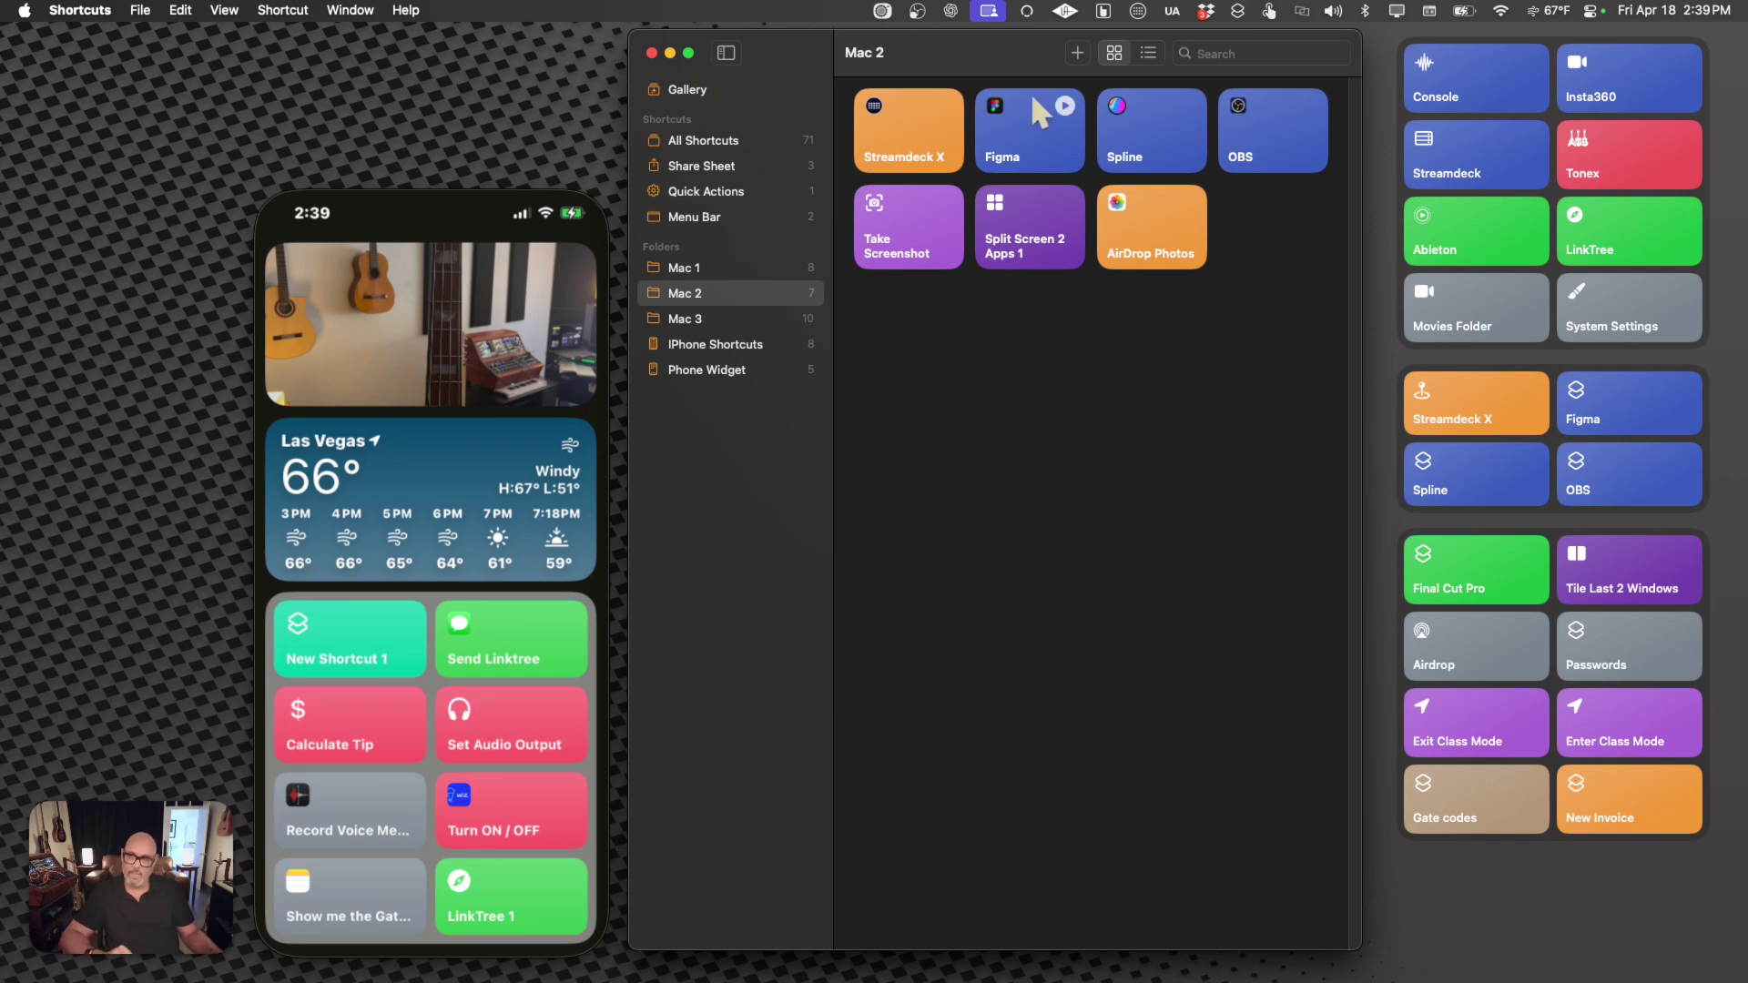
{"action": "left_click", "coordinate": [1077, 53]}
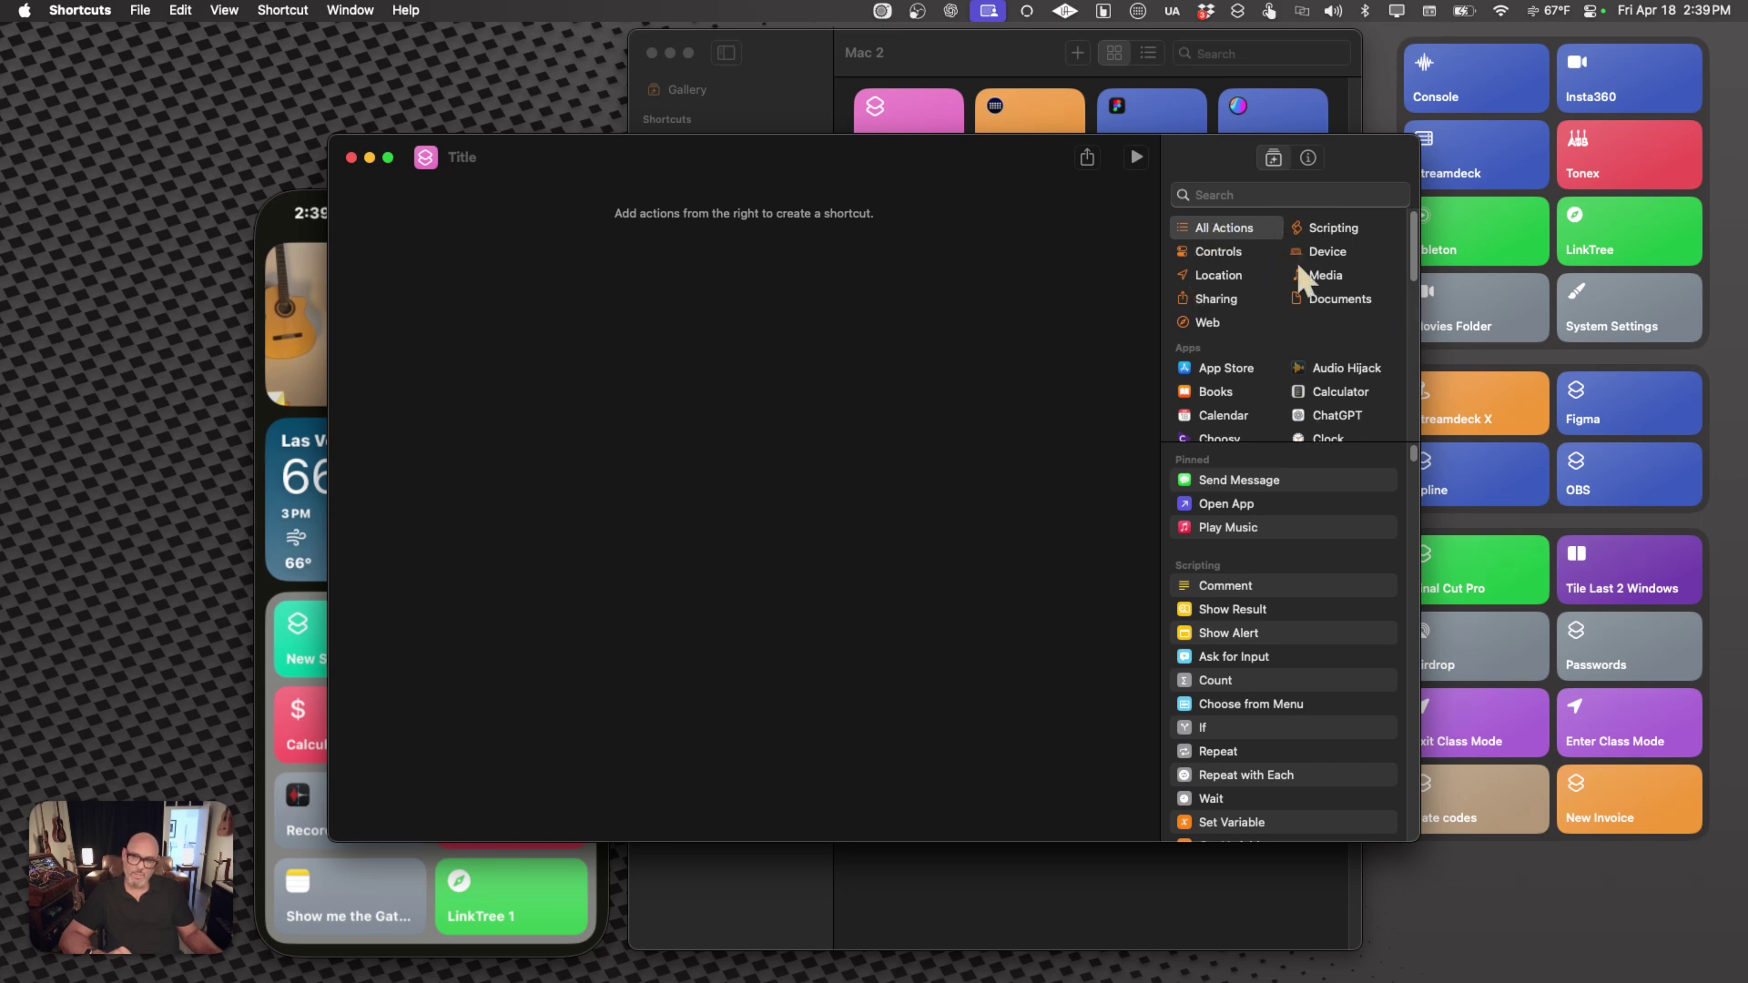
Step: Browse Controls, Location, Sharing, App Store, Books, Calendar and Outlook actions, then return to All Actions
{"action": "left_click", "coordinate": [1216, 254]}
{"action": "left_click", "coordinate": [1211, 275]}
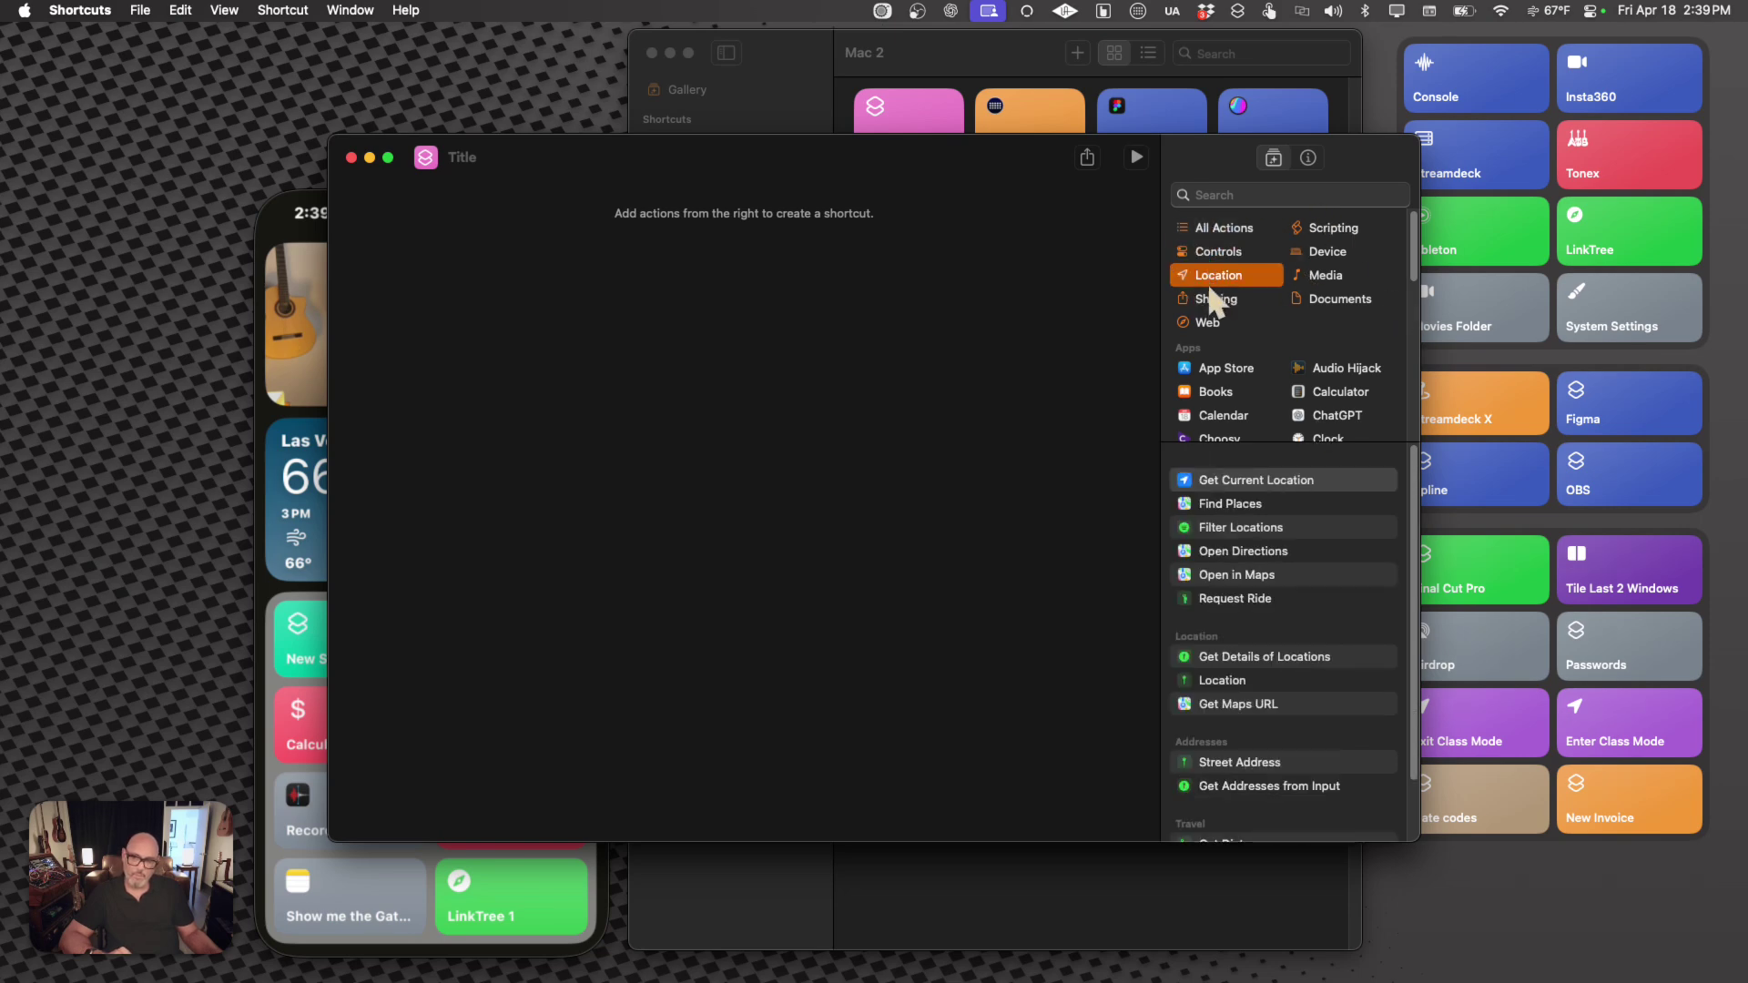
{"action": "left_click", "coordinate": [1215, 298]}
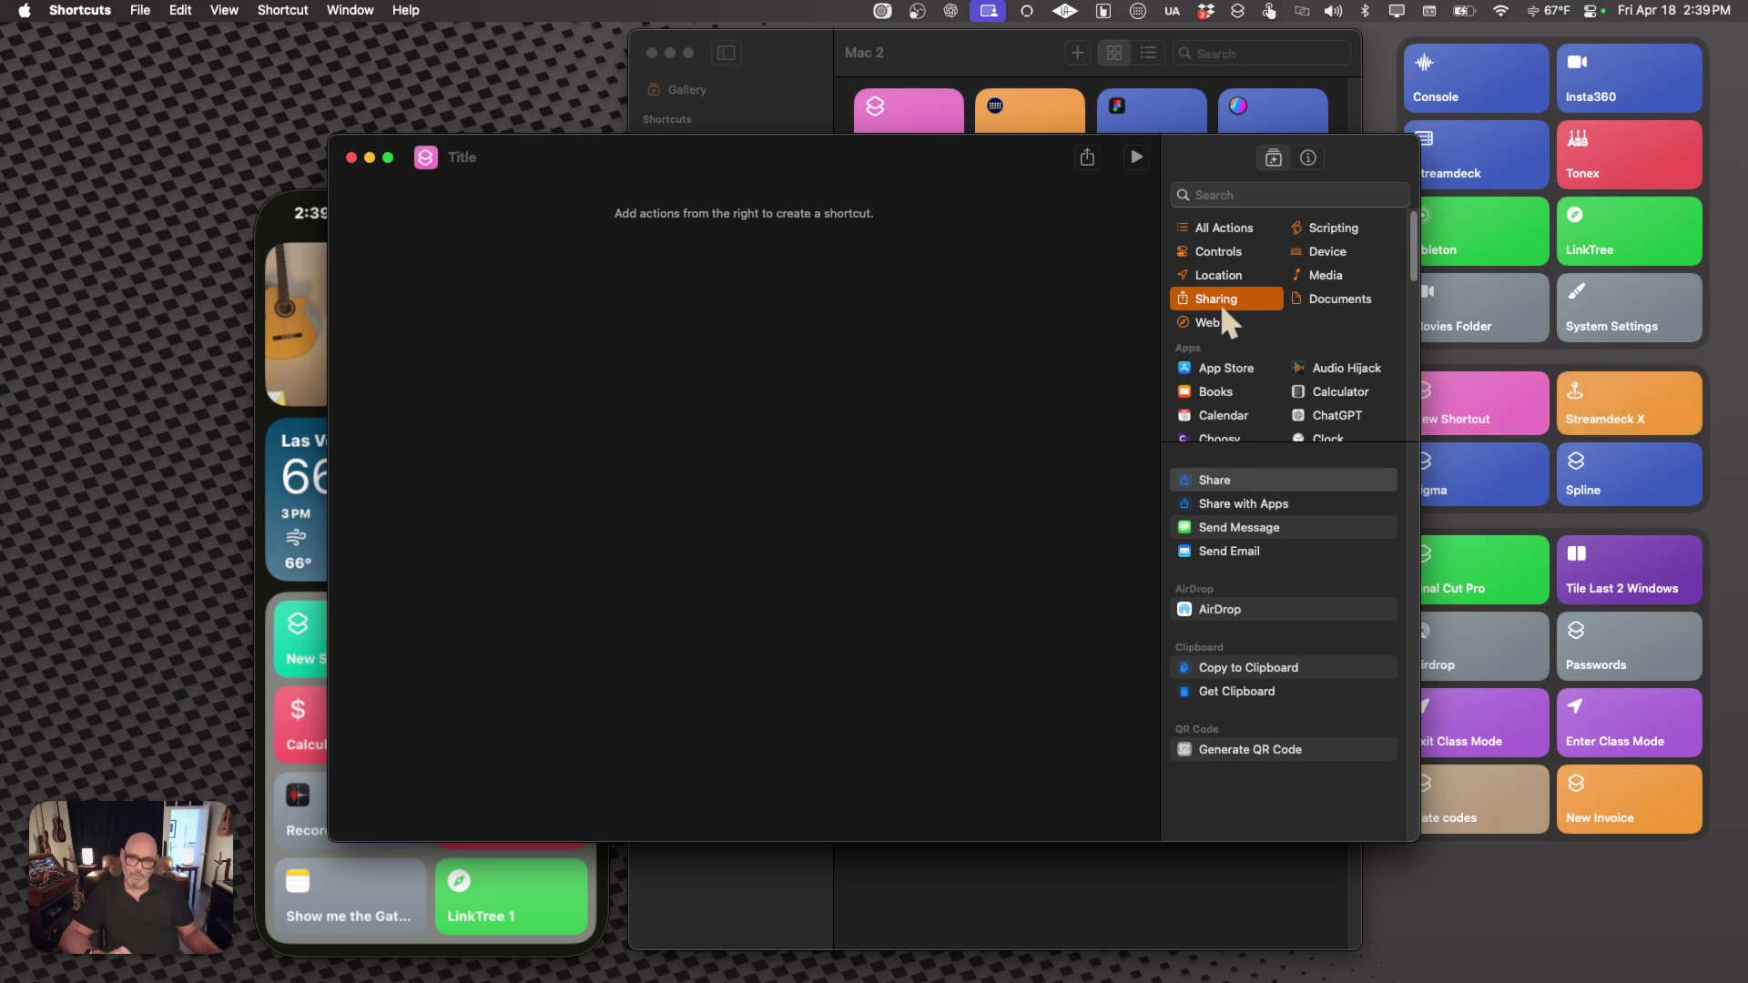
{"action": "left_click", "coordinate": [1225, 369]}
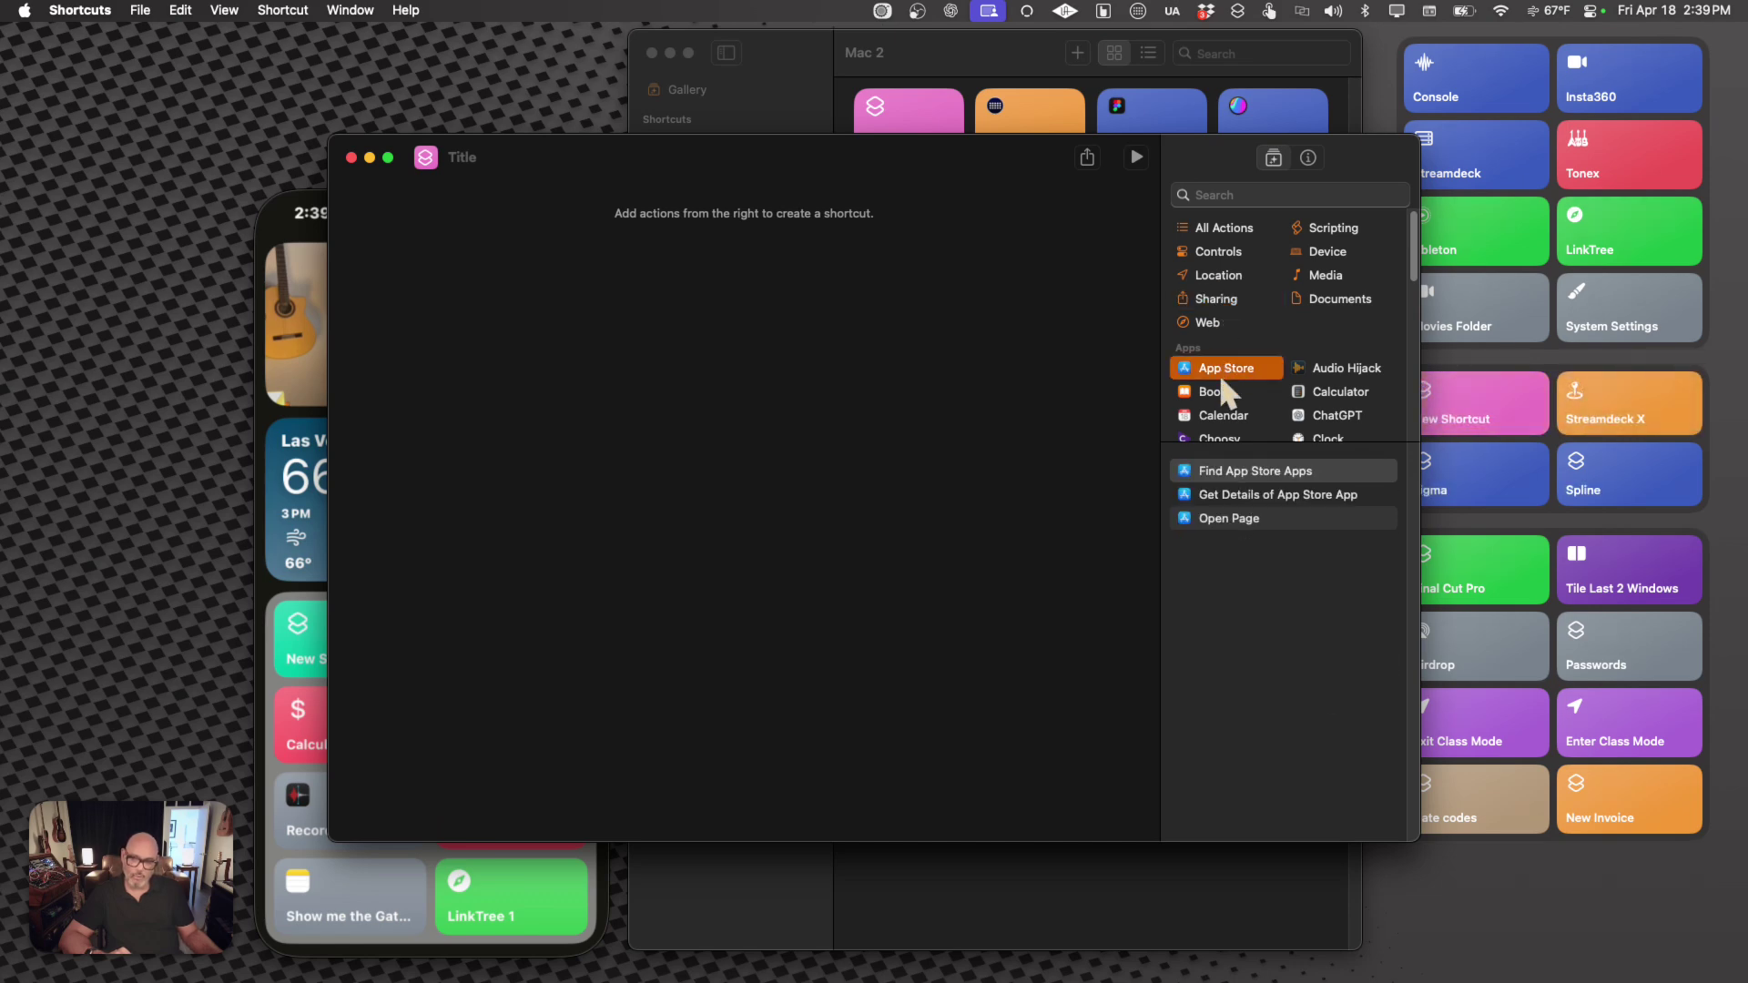
{"action": "left_click", "coordinate": [1214, 392]}
{"action": "left_click", "coordinate": [1220, 415]}
{"action": "scroll", "coordinate": [1217, 412], "scroll_direction": "down", "scroll_amount": 5}
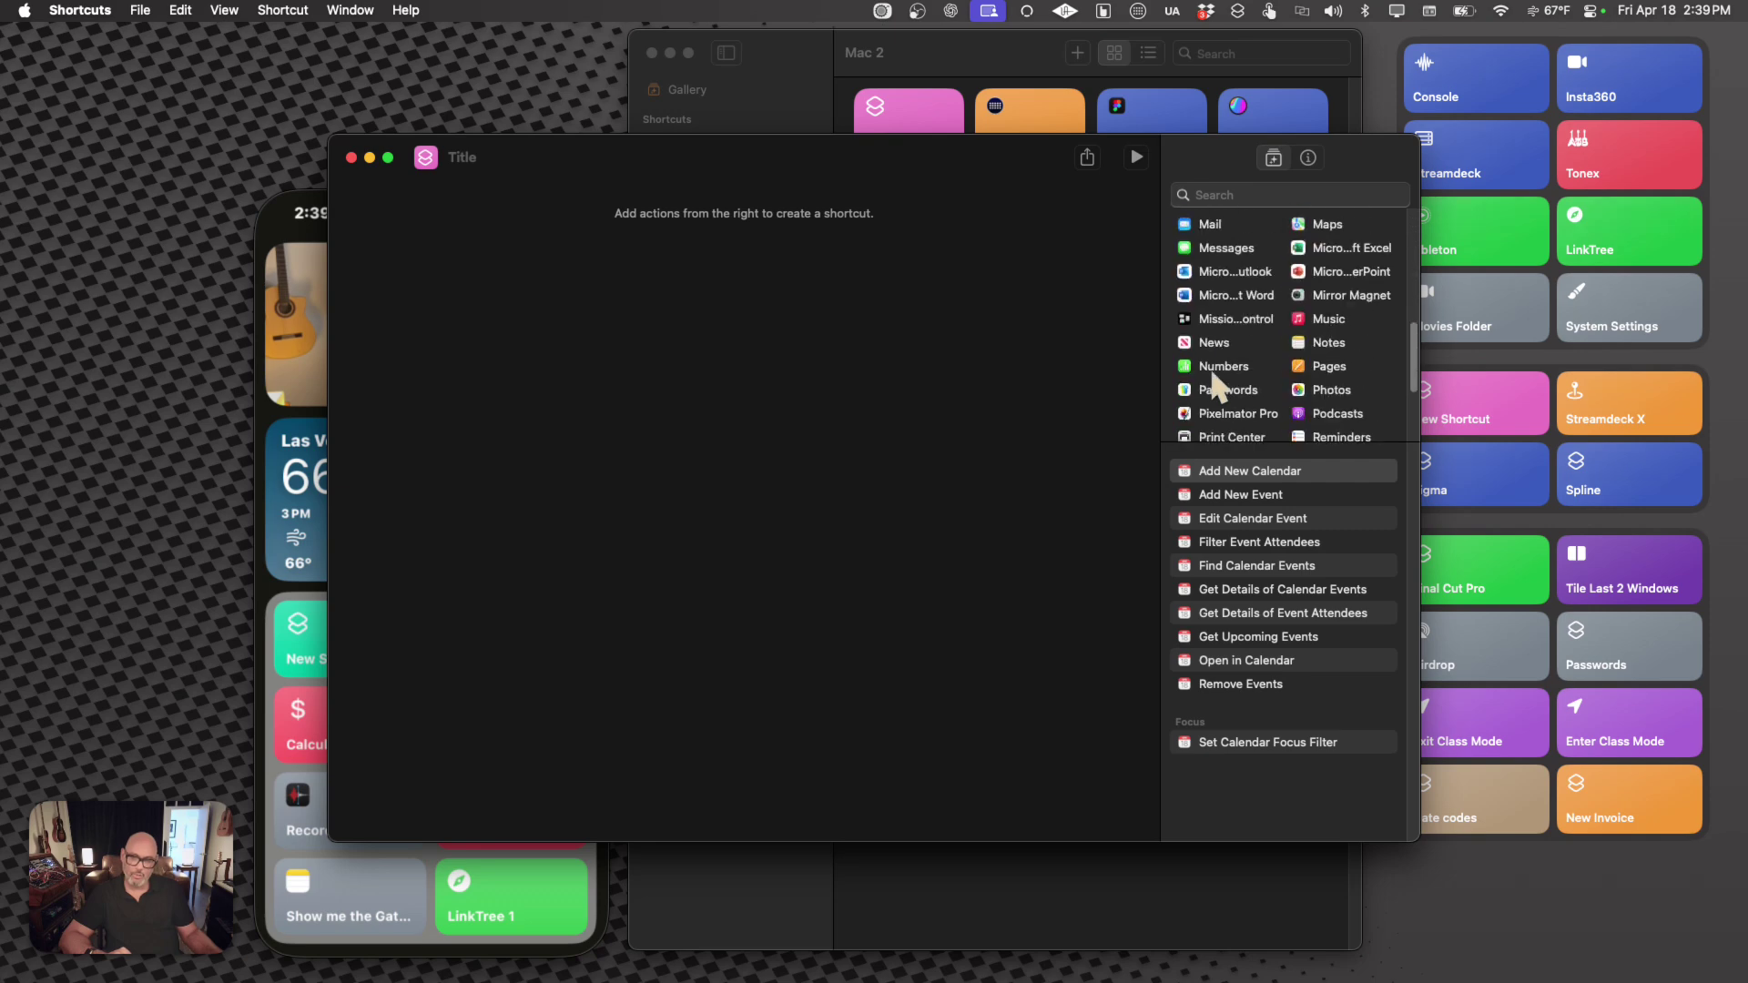
{"action": "left_click", "coordinate": [1213, 273]}
{"action": "scroll", "coordinate": [1213, 275], "scroll_direction": "up", "scroll_amount": 10}
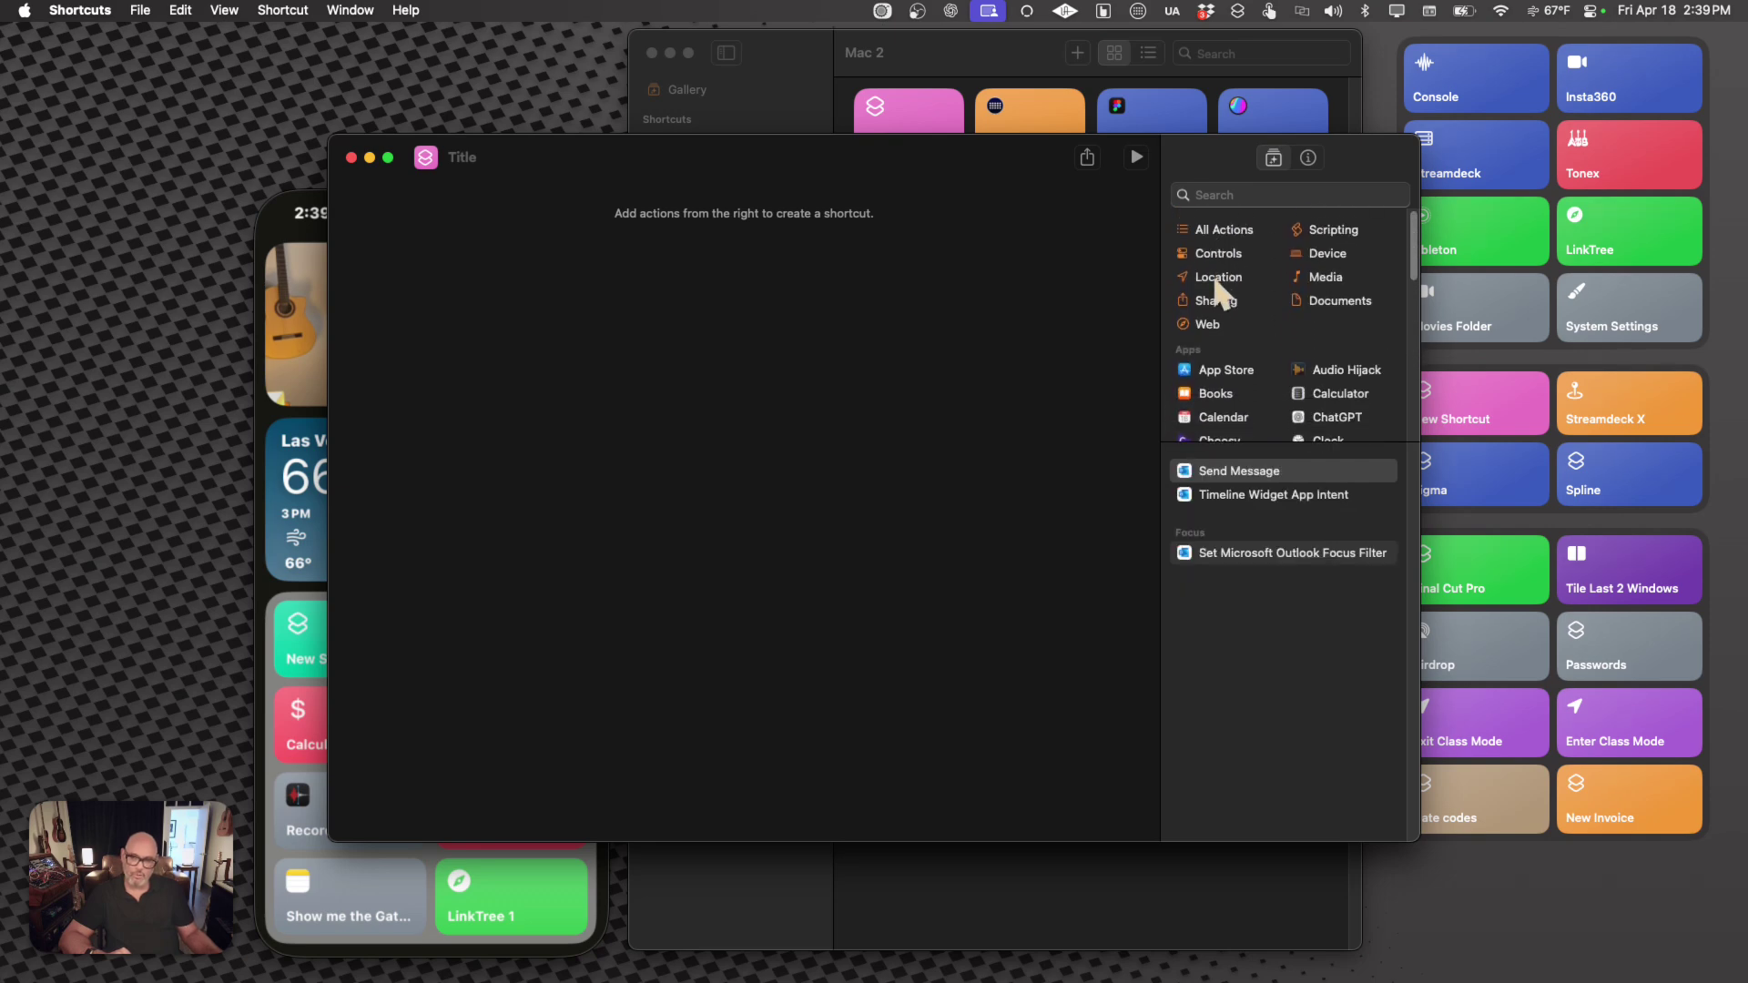
{"action": "left_click", "coordinate": [1224, 232]}
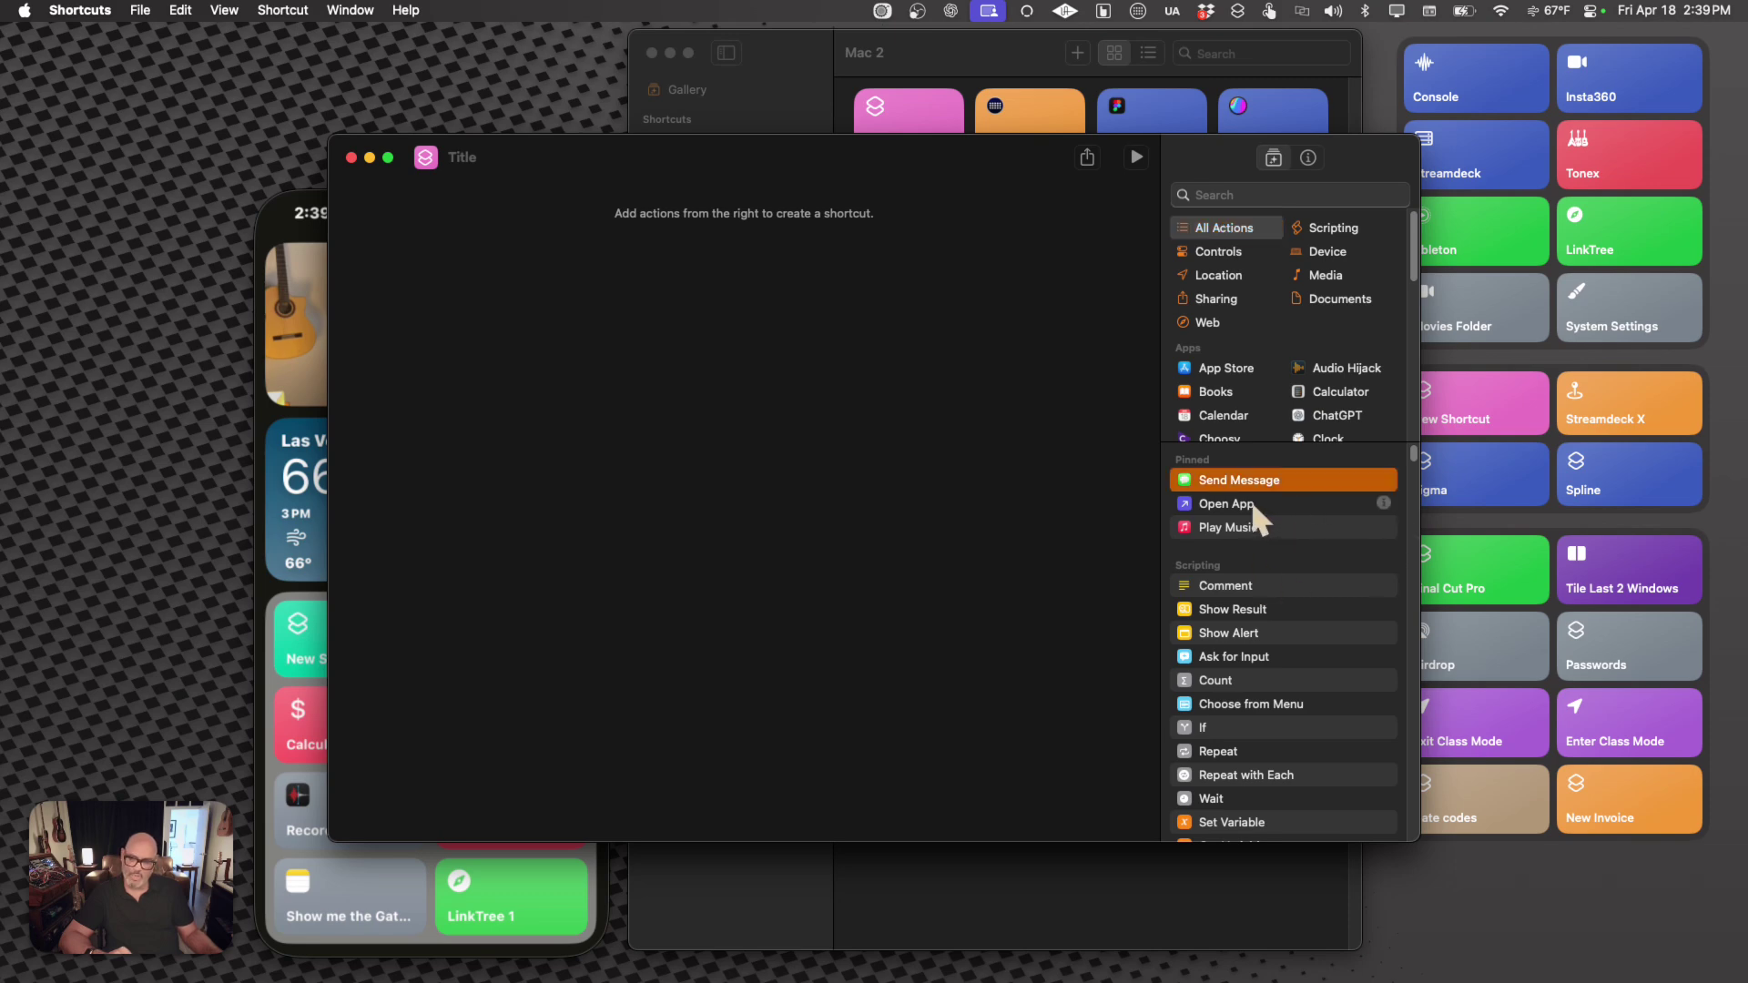
Step: Add an Open App action to the shortcut and set it to Adobe Illustrator 2025
{"action": "left_click_drag", "start_coordinate": [1253, 516], "coordinate": [710, 342]}
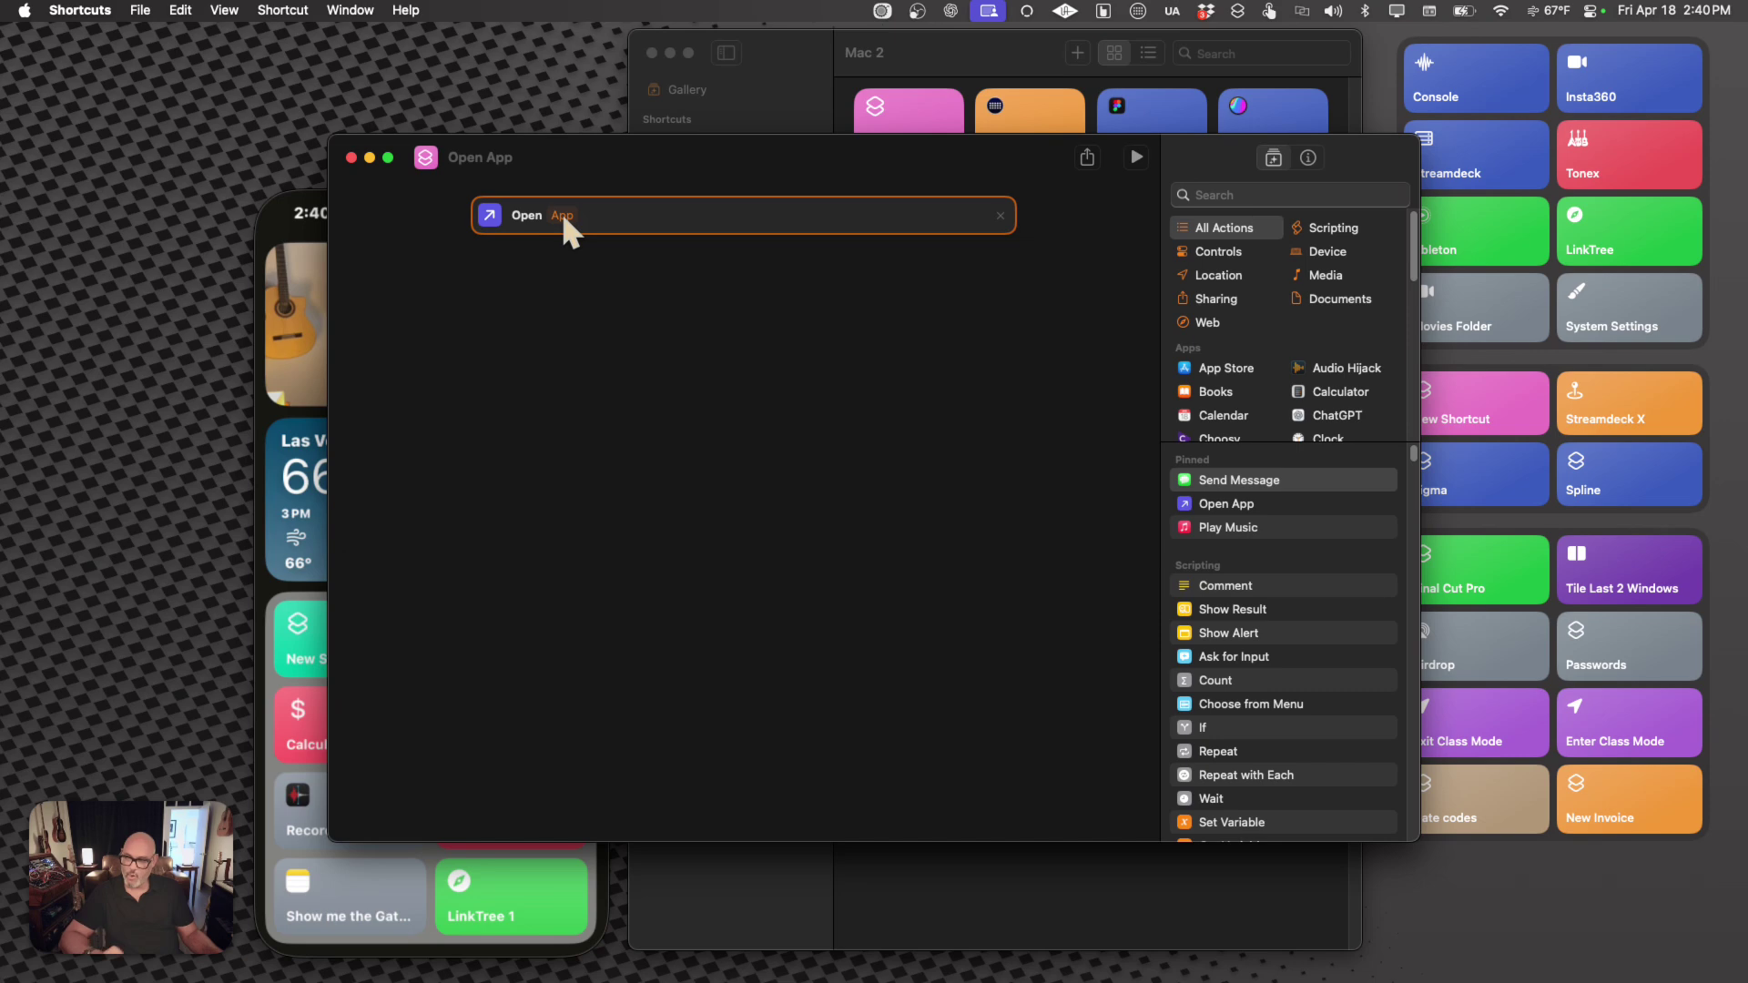
{"action": "left_click", "coordinate": [562, 216]}
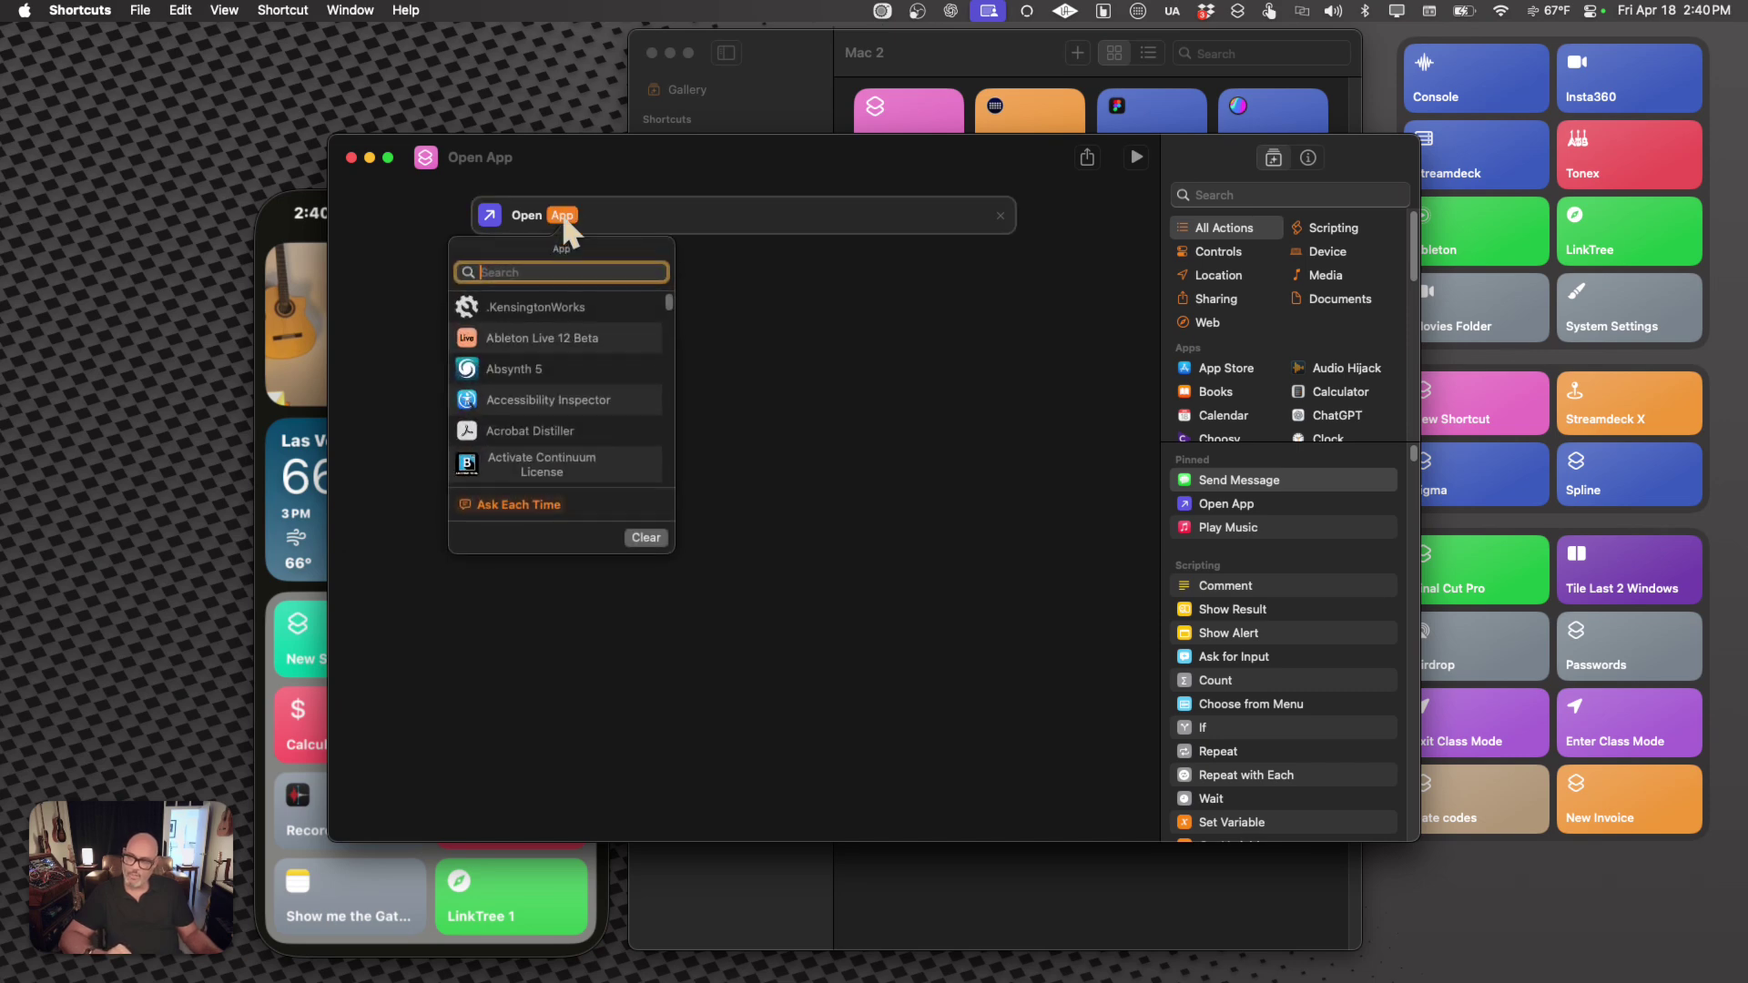
{"action": "scroll", "coordinate": [625, 432], "scroll_direction": "down", "scroll_amount": 3}
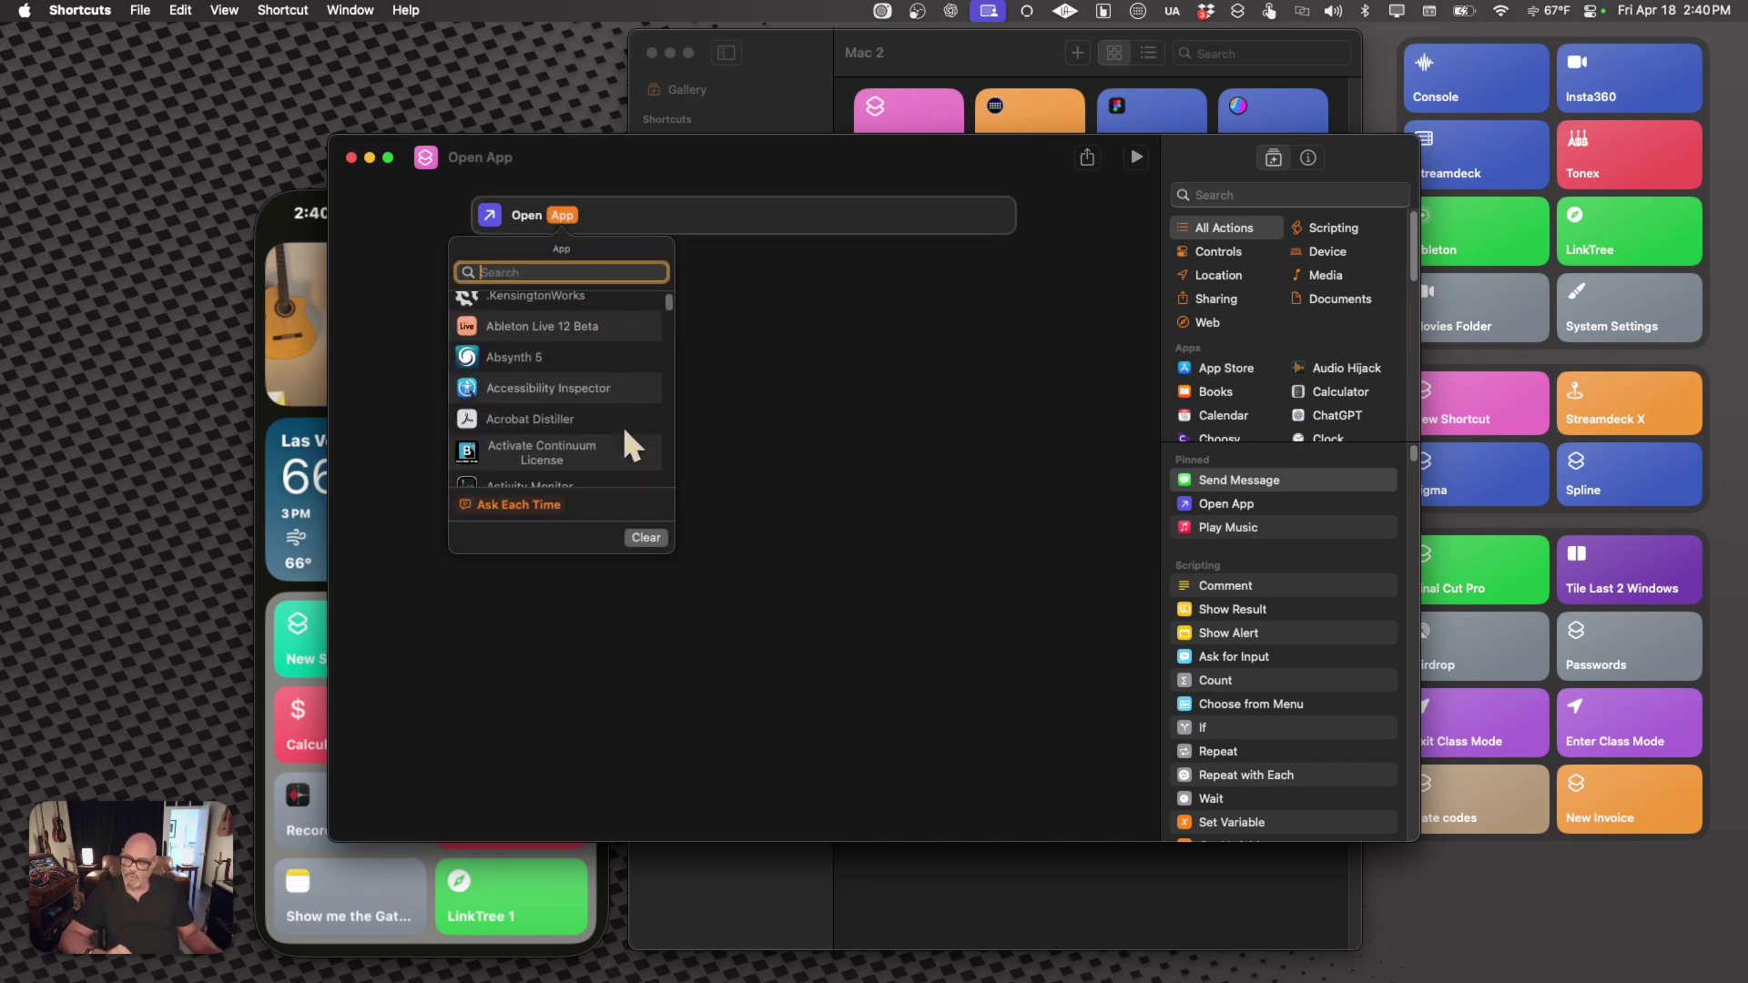
{"action": "scroll", "coordinate": [623, 424], "scroll_direction": "down", "scroll_amount": 10}
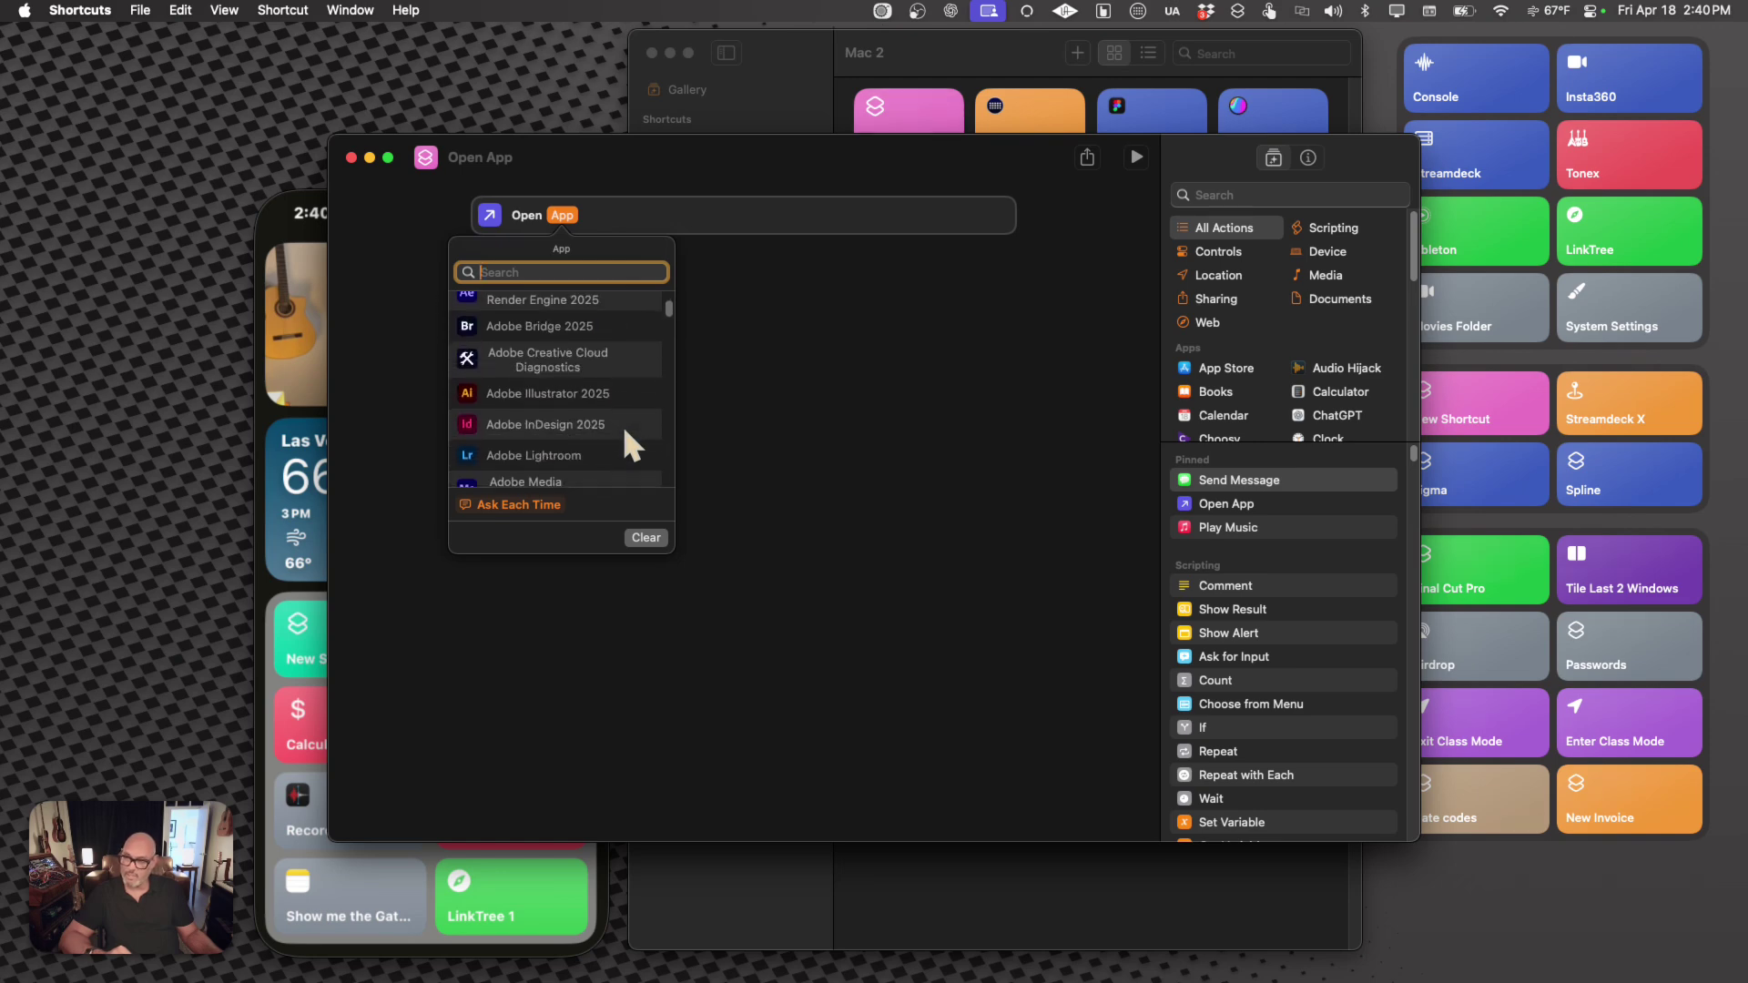
{"action": "scroll", "coordinate": [623, 425], "scroll_direction": "down", "scroll_amount": 4}
{"action": "scroll", "coordinate": [622, 424], "scroll_direction": "down", "scroll_amount": 4}
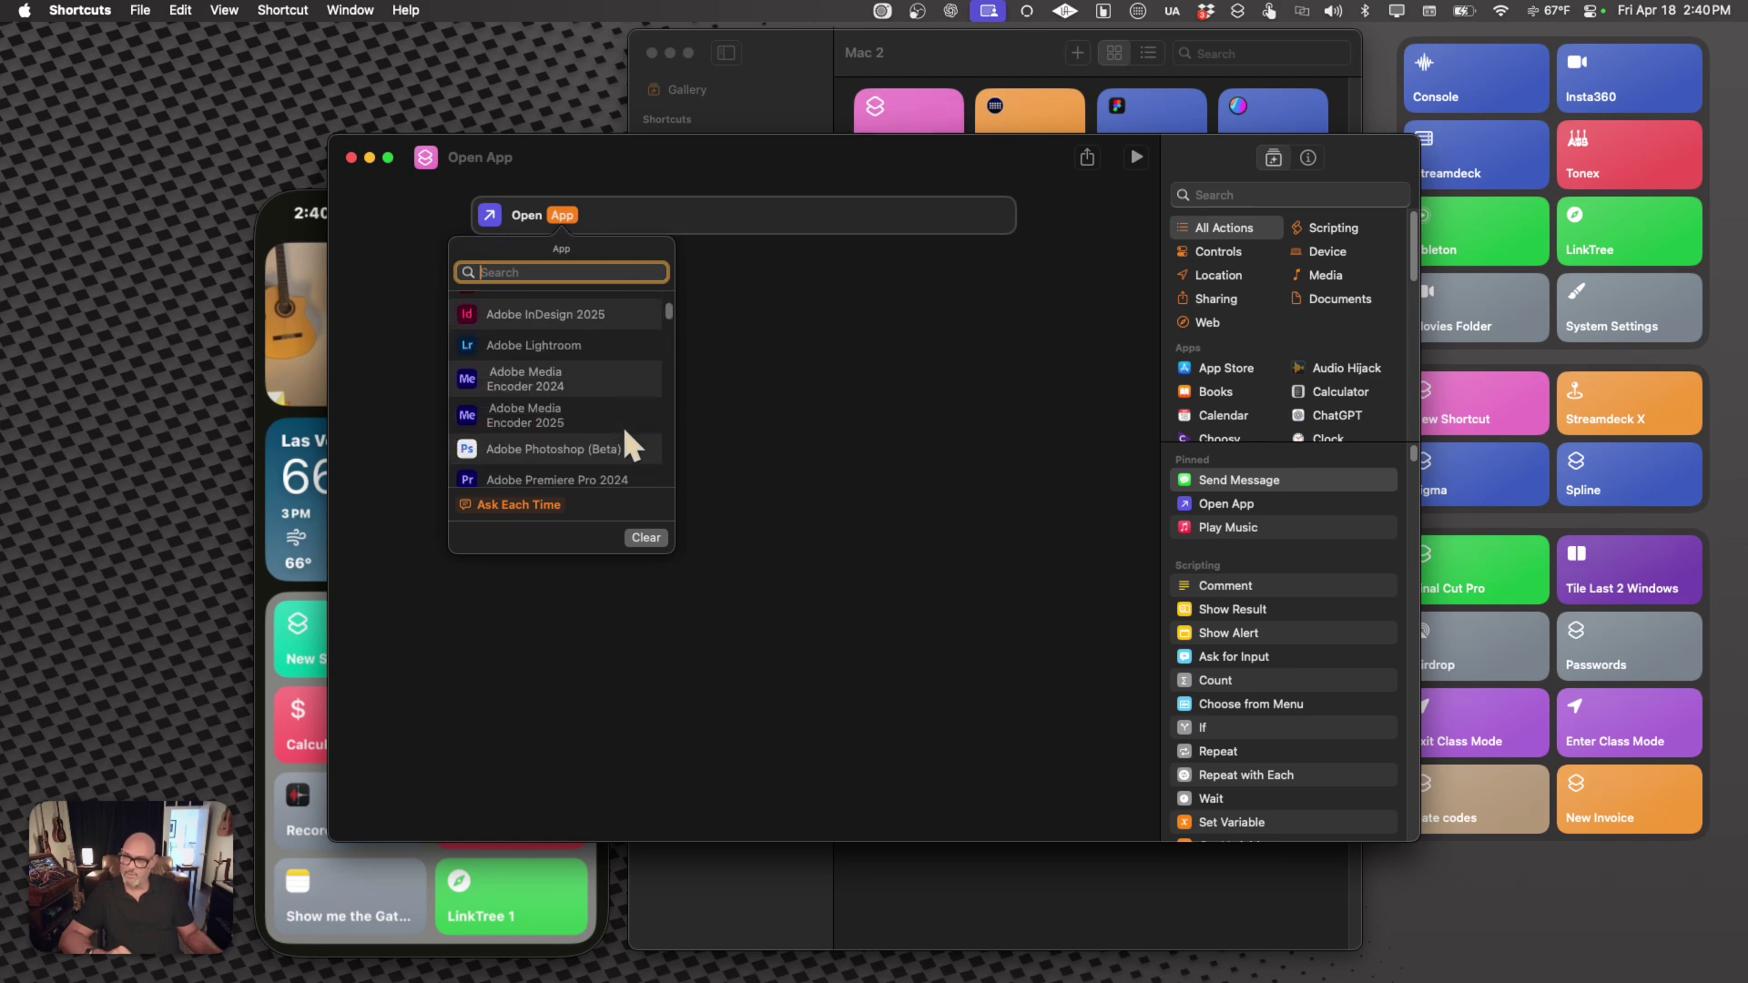
{"action": "scroll", "coordinate": [622, 424], "scroll_direction": "down", "scroll_amount": 3}
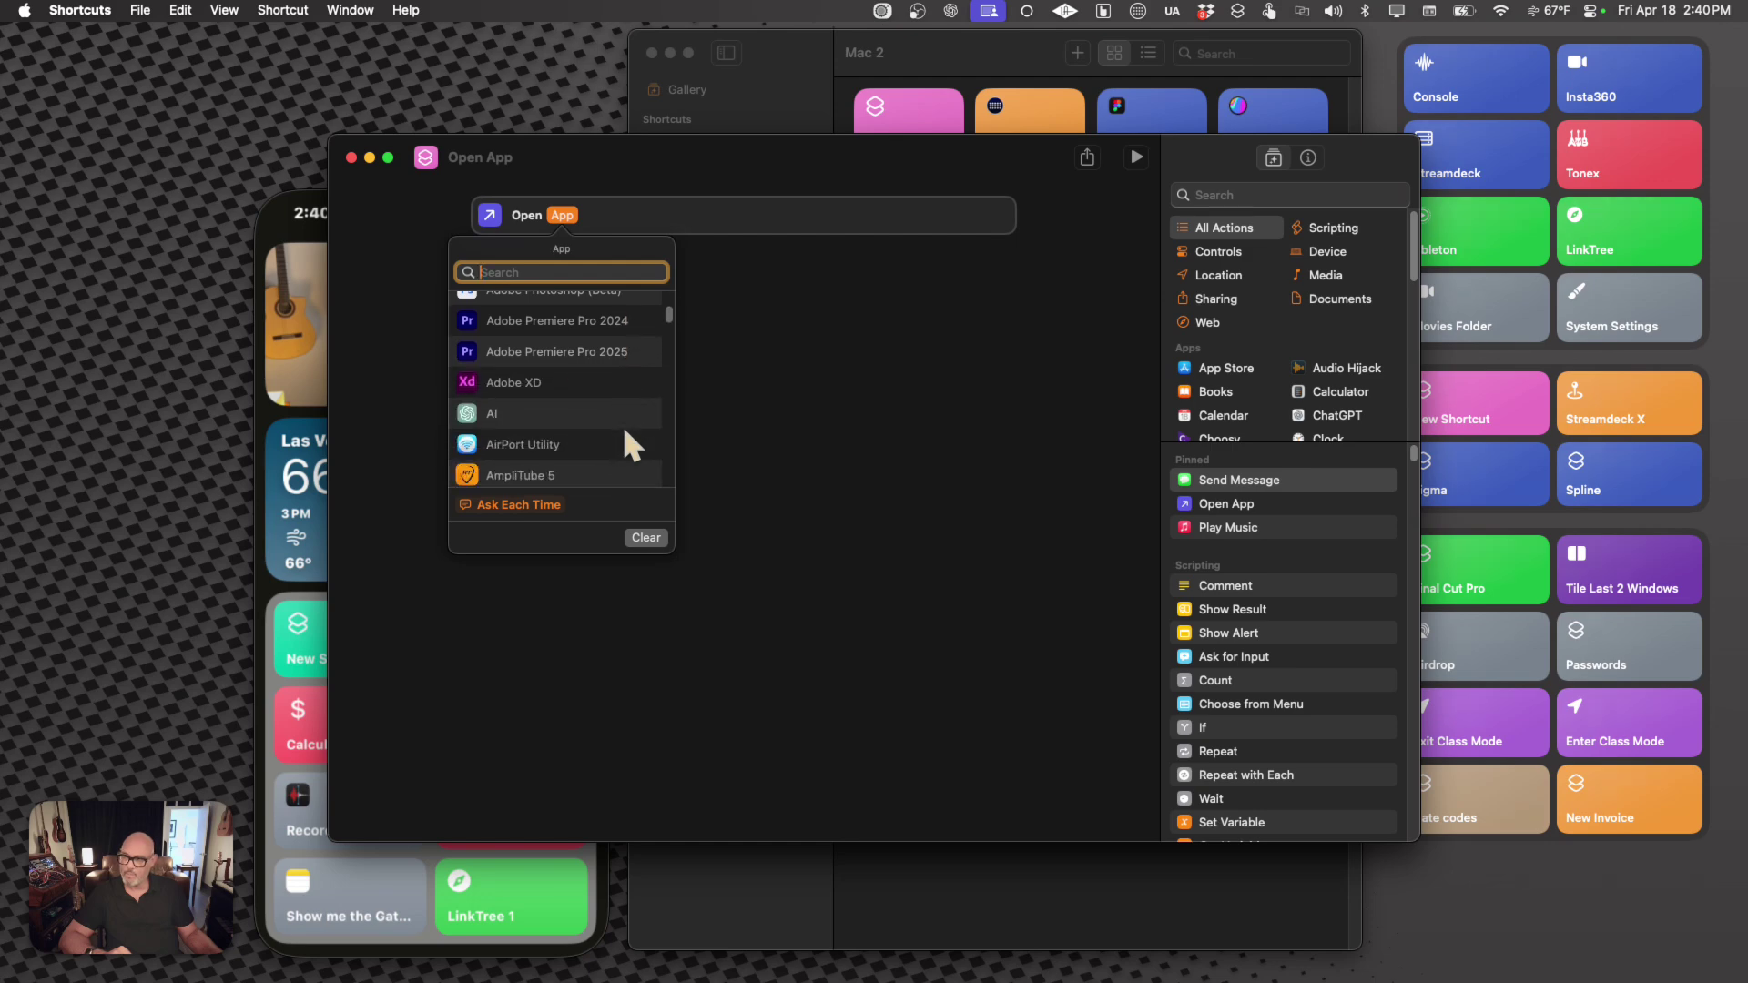
{"action": "scroll", "coordinate": [623, 424], "scroll_direction": "up", "scroll_amount": 5}
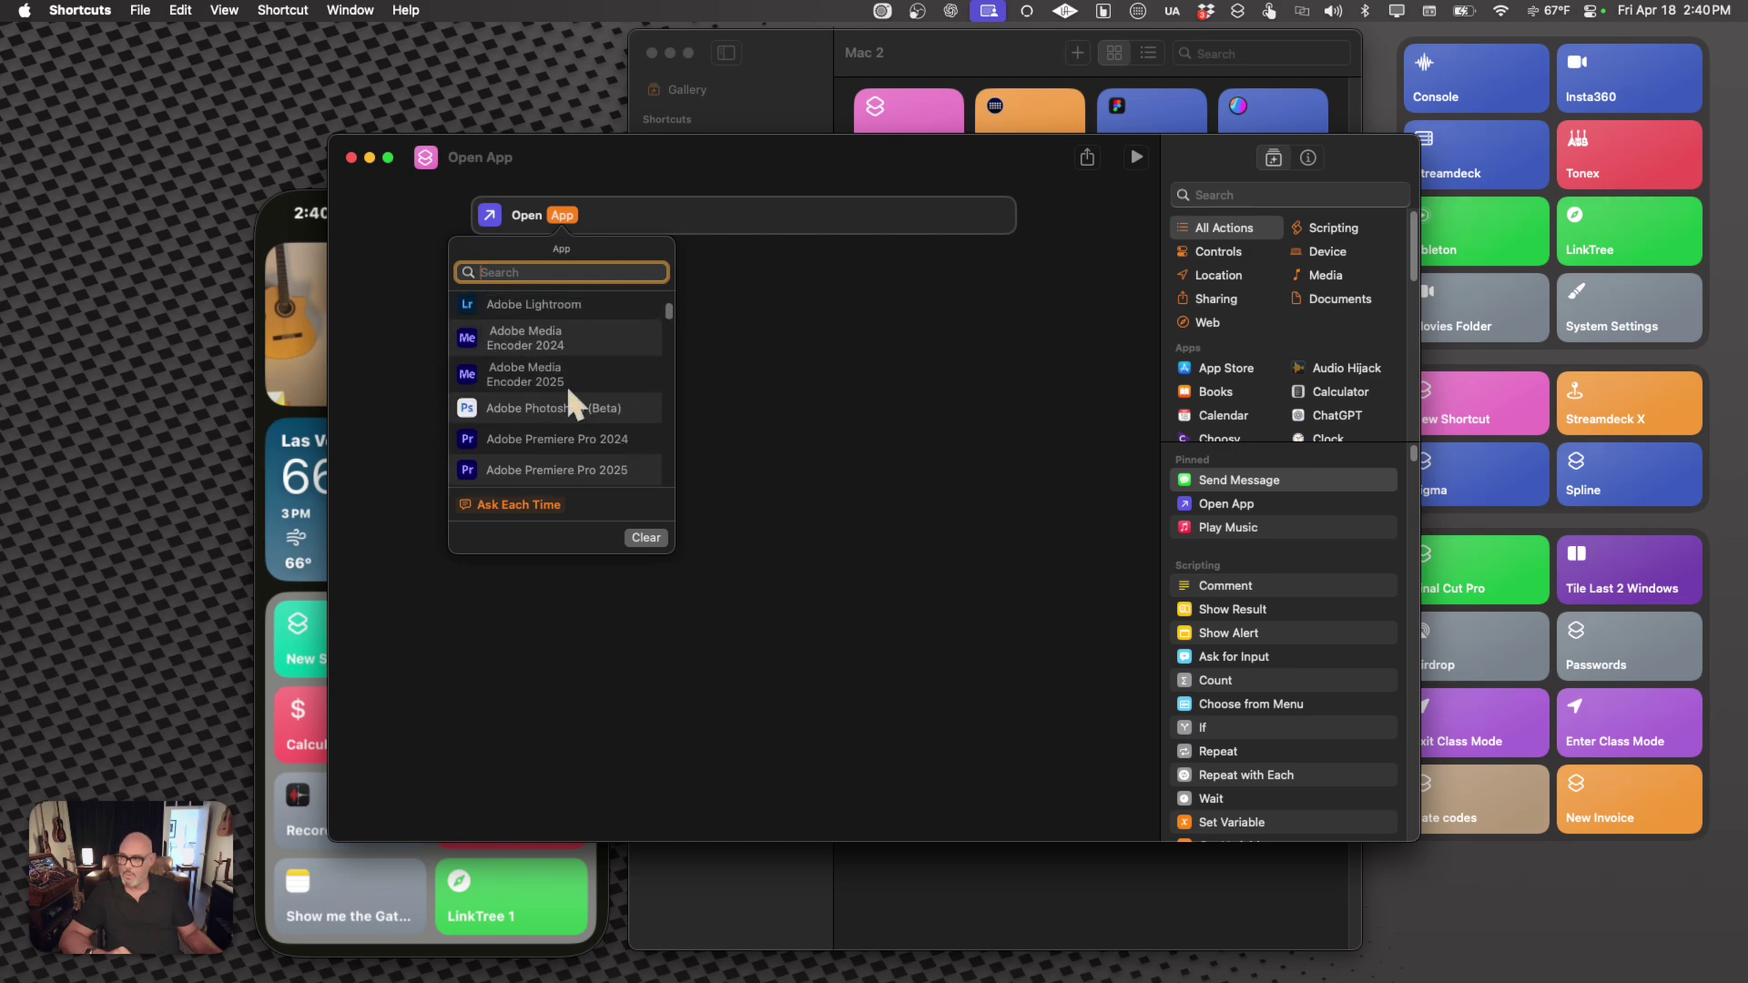
{"action": "scroll", "coordinate": [574, 345], "scroll_direction": "up", "scroll_amount": 4}
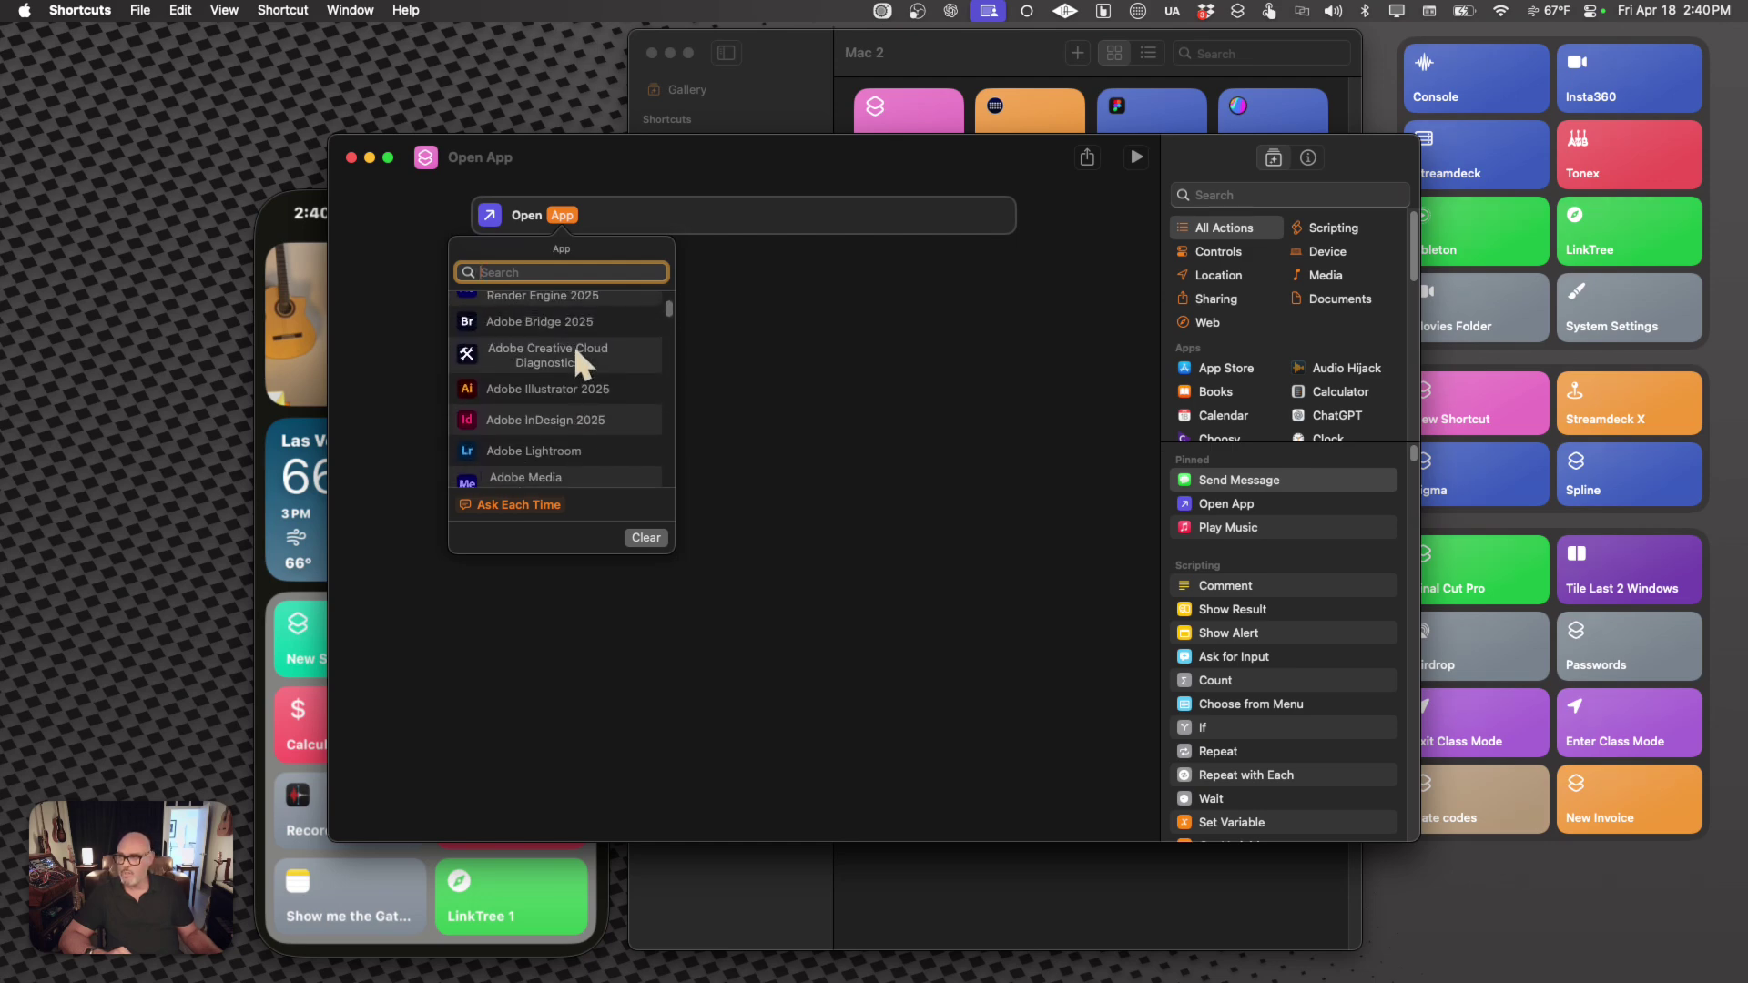
{"action": "left_click", "coordinate": [555, 371]}
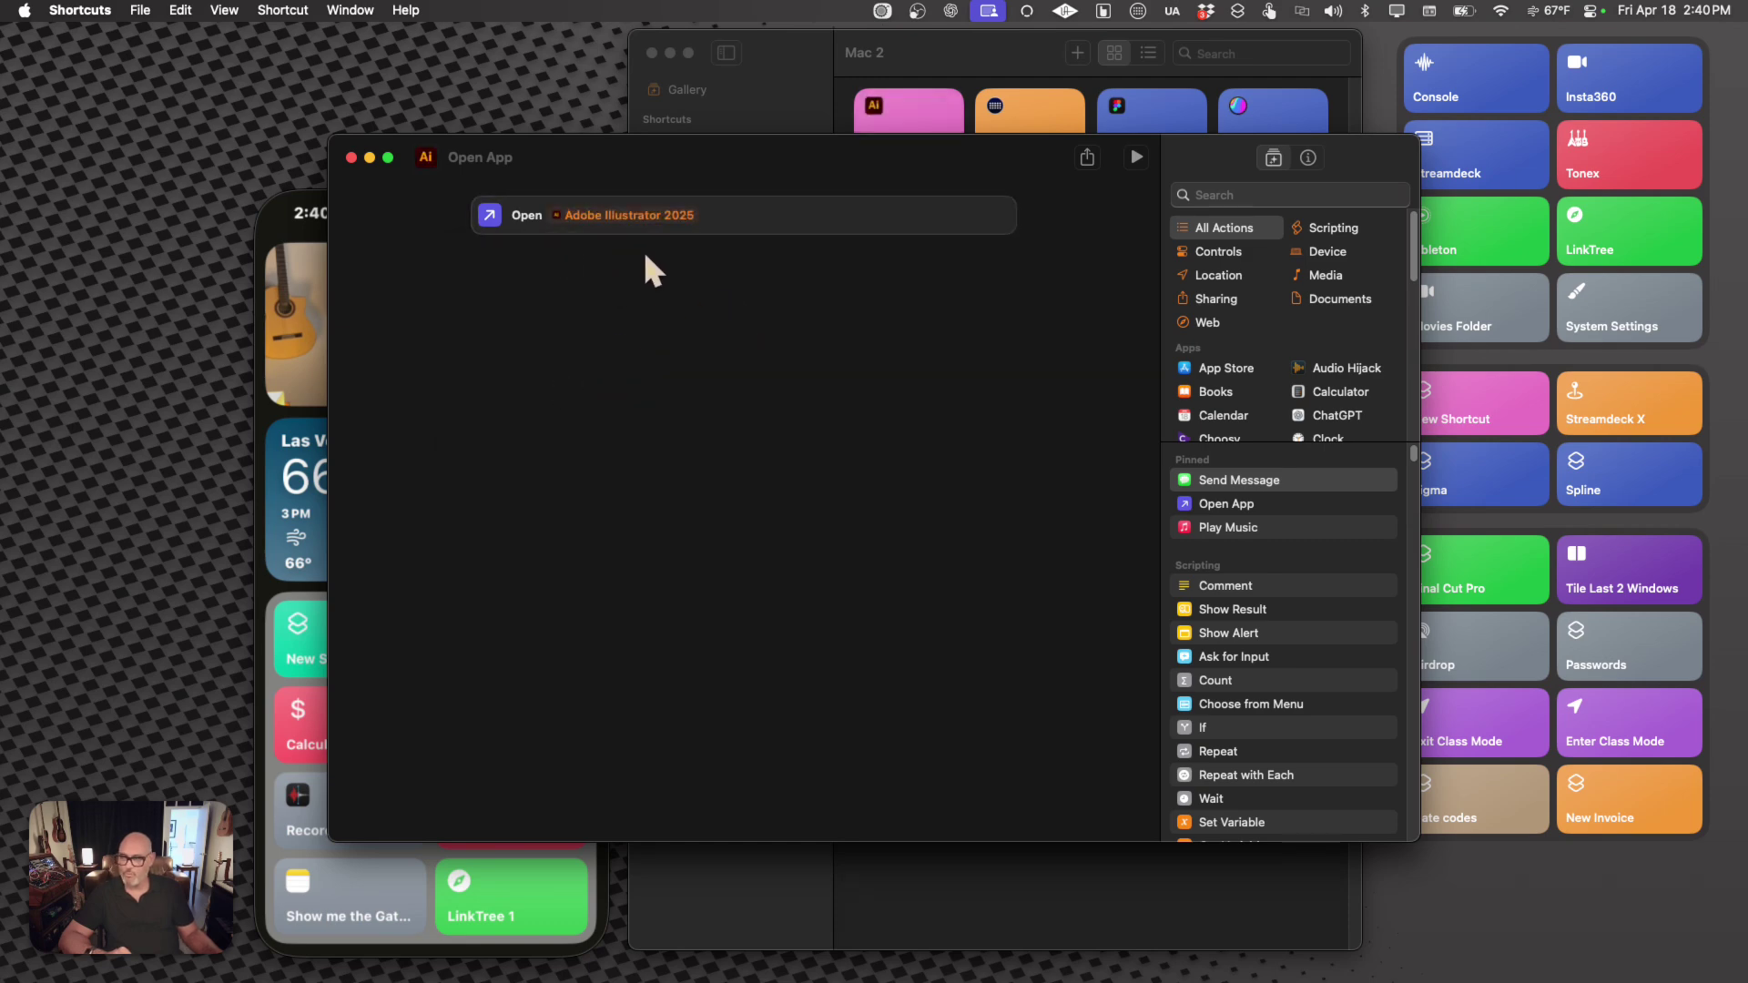
Step: Test-run the shortcut, then quit the Illustrator it launched
{"action": "left_click", "coordinate": [1135, 157]}
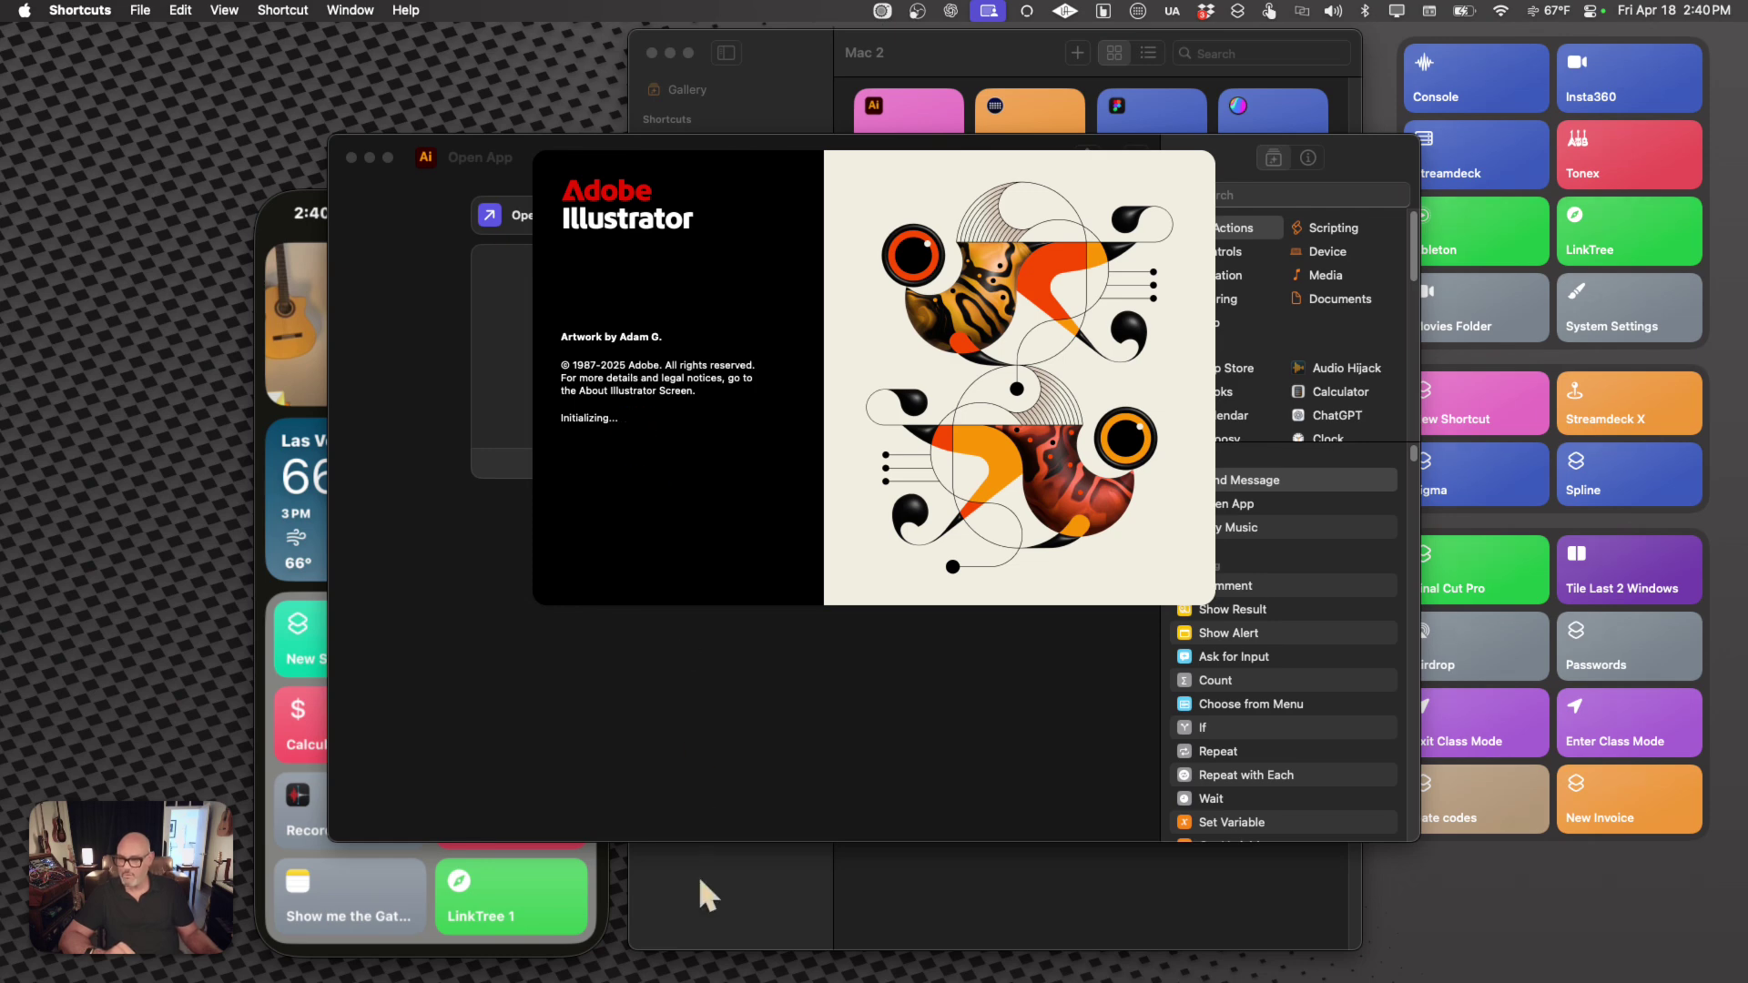
{"action": "mouse_move", "coordinate": [683, 979]}
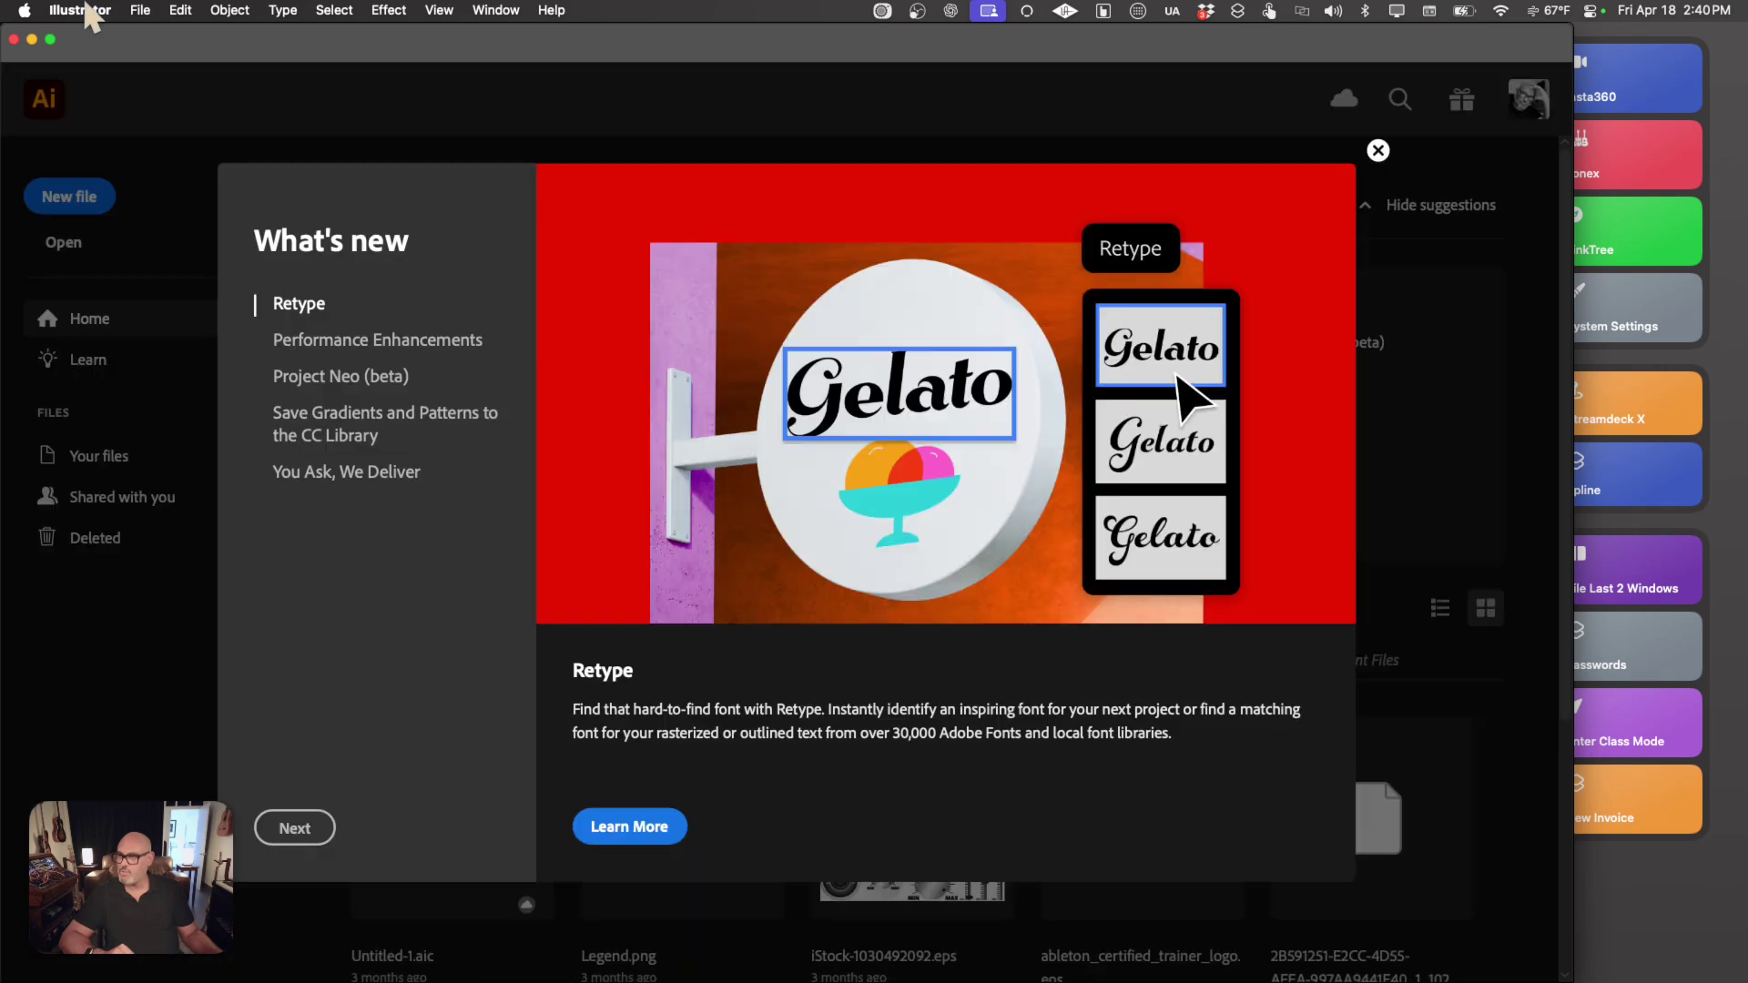
{"action": "left_click", "coordinate": [88, 14]}
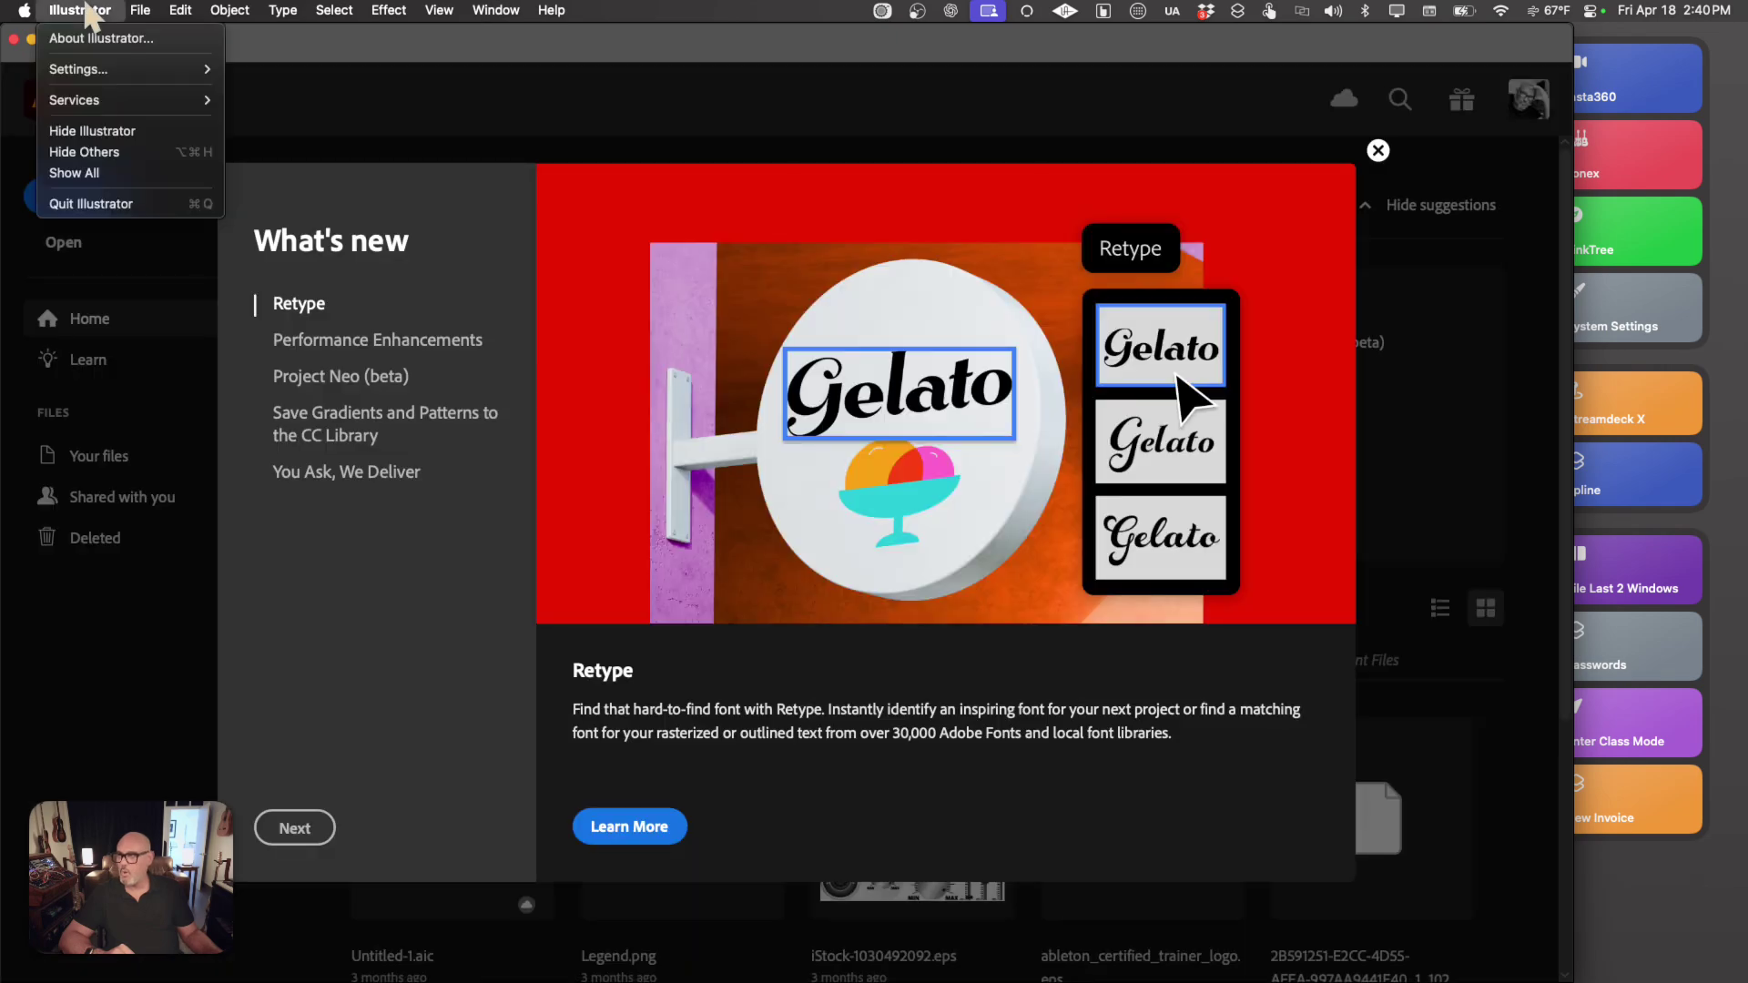
{"action": "left_click", "coordinate": [105, 206]}
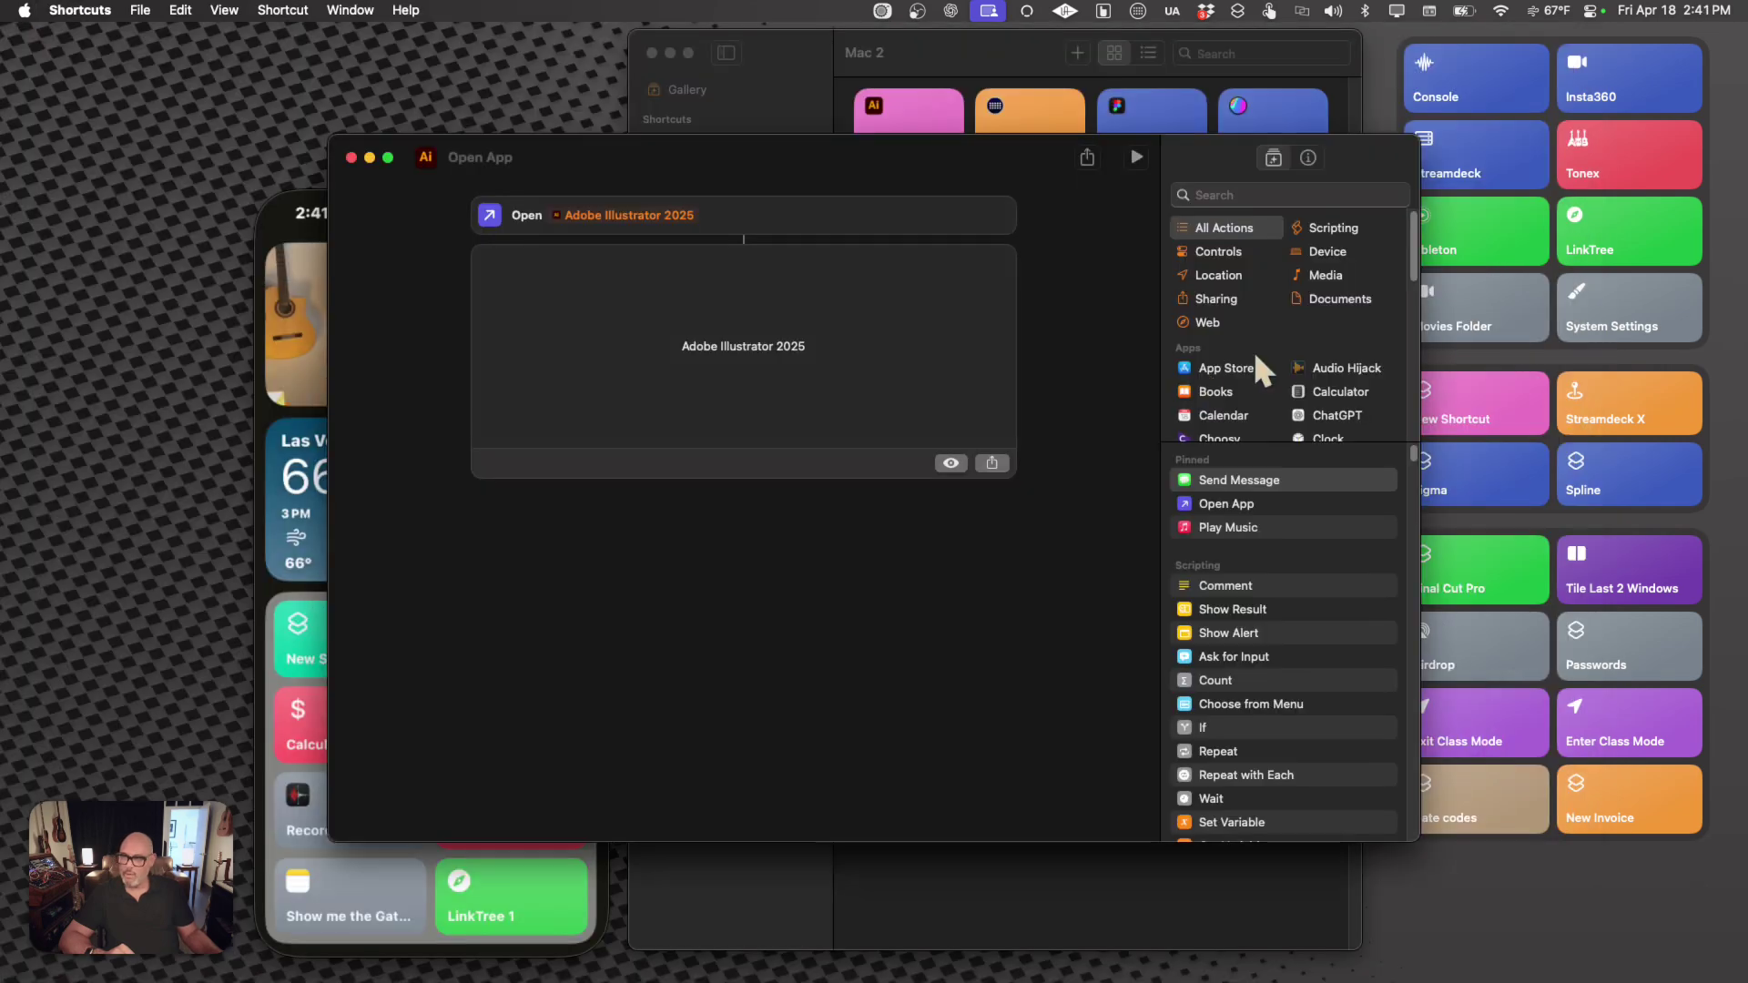
{"action": "left_click_drag", "start_coordinate": [851, 148], "coordinate": [771, 145]}
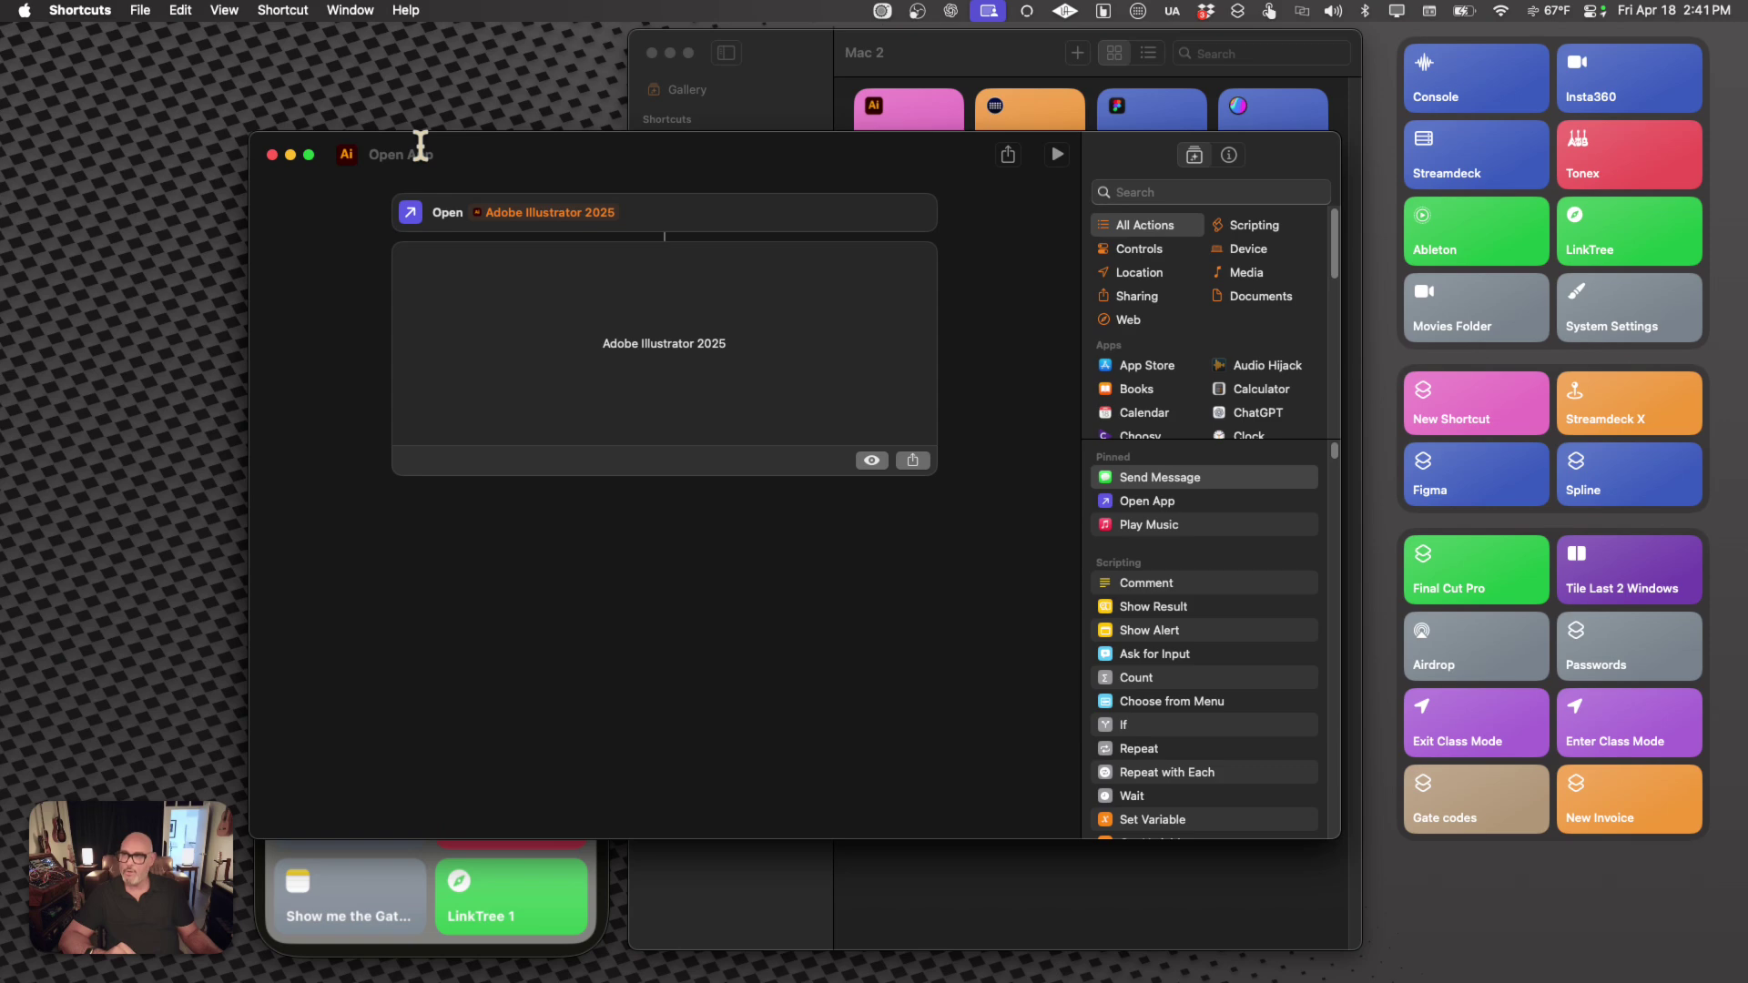
Step: Close the Open App editor window to return to the Mac 2 folder
{"action": "left_click", "coordinate": [272, 155]}
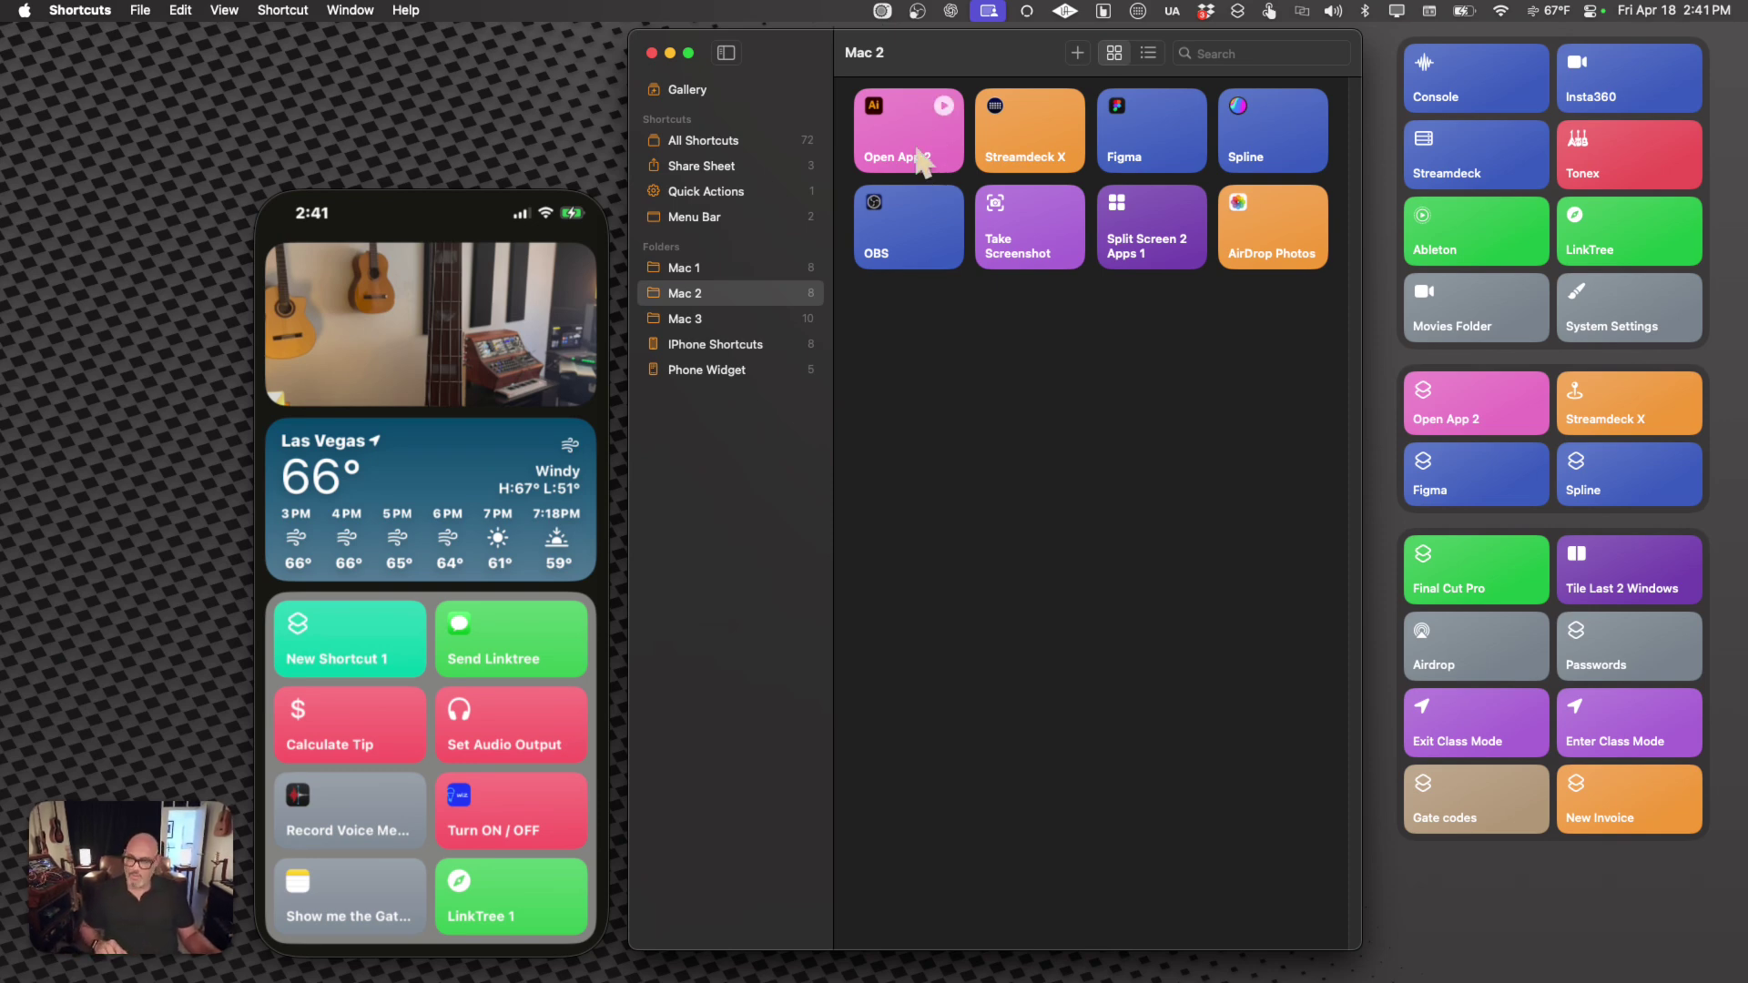
Step: Edit the Open App 2 shortcut and rename it Illustrator
{"action": "right_click", "coordinate": [922, 164]}
{"action": "left_click", "coordinate": [941, 177]}
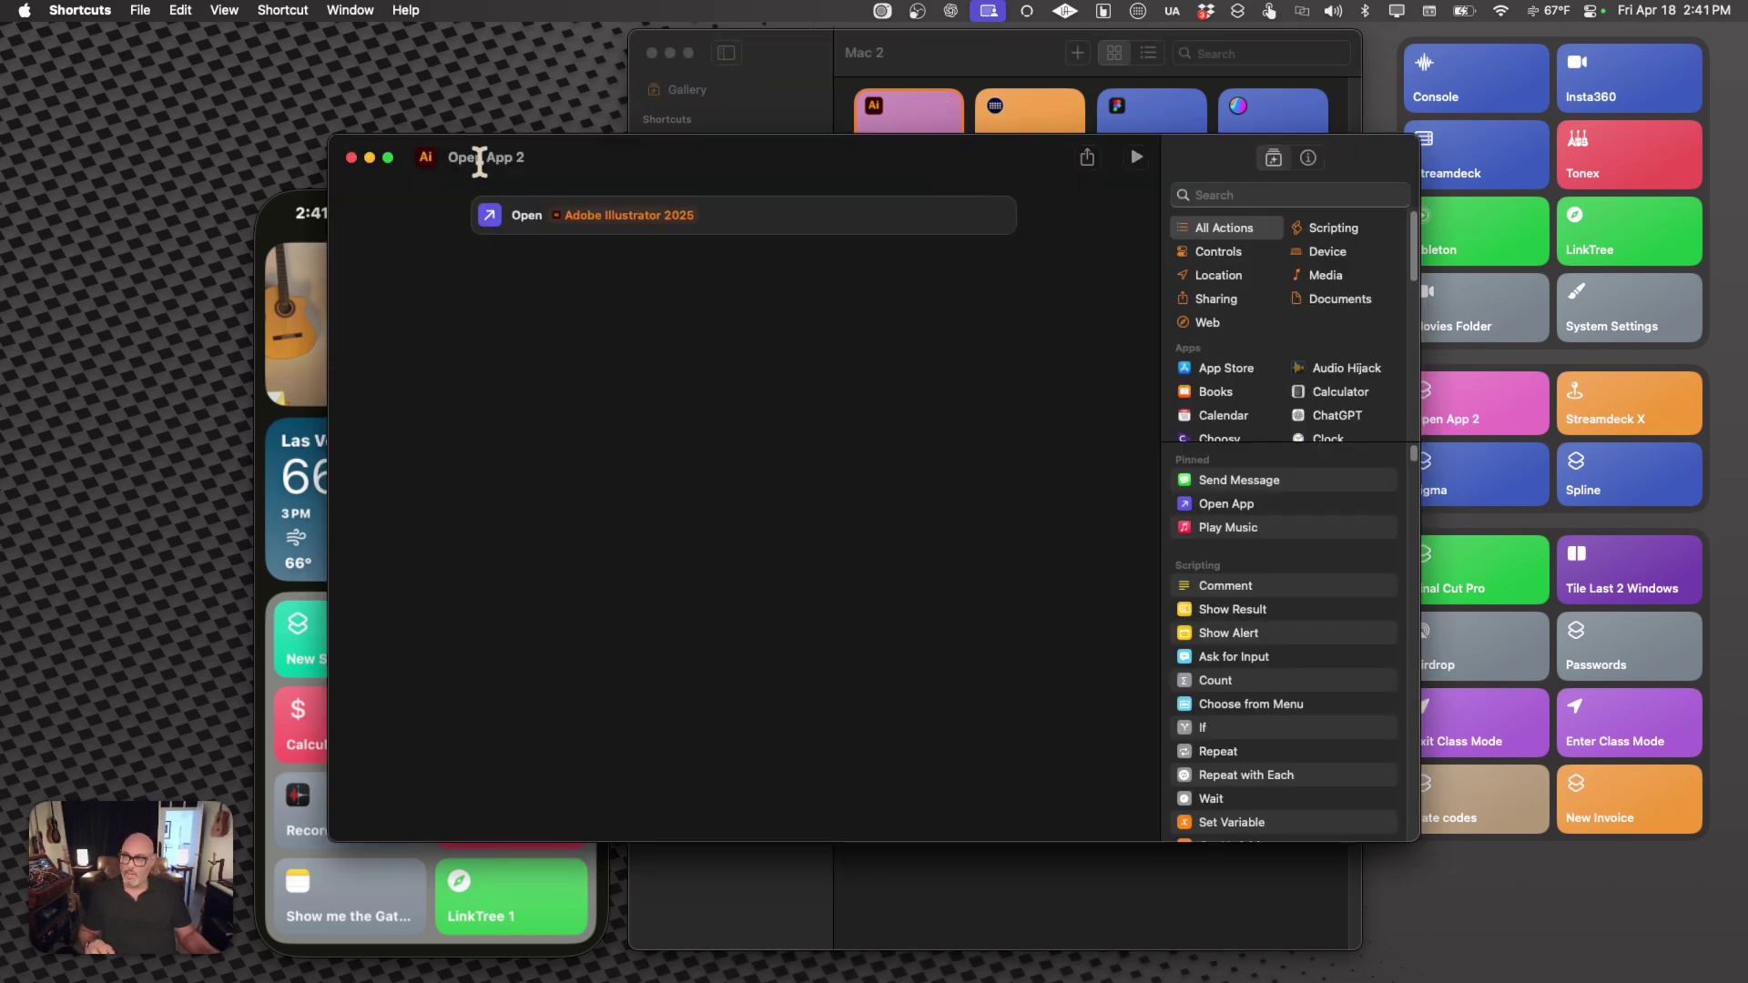
{"action": "left_click", "coordinate": [480, 157]}
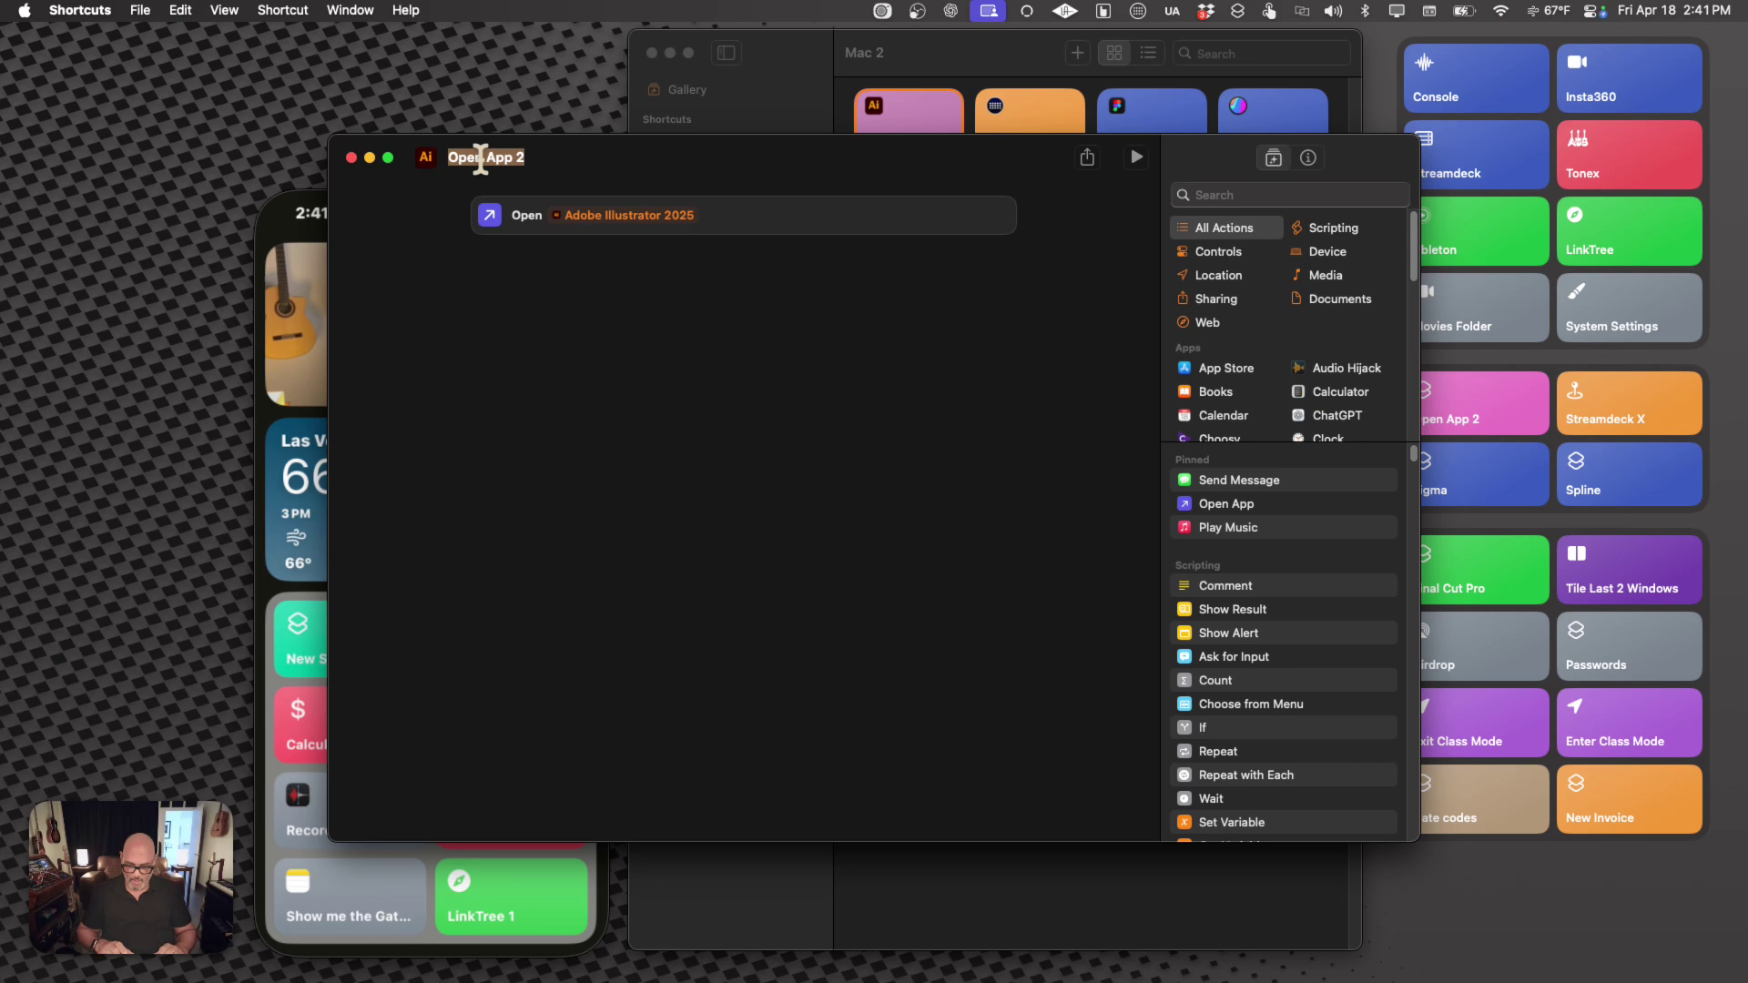
{"action": "type", "text": "Illu"}
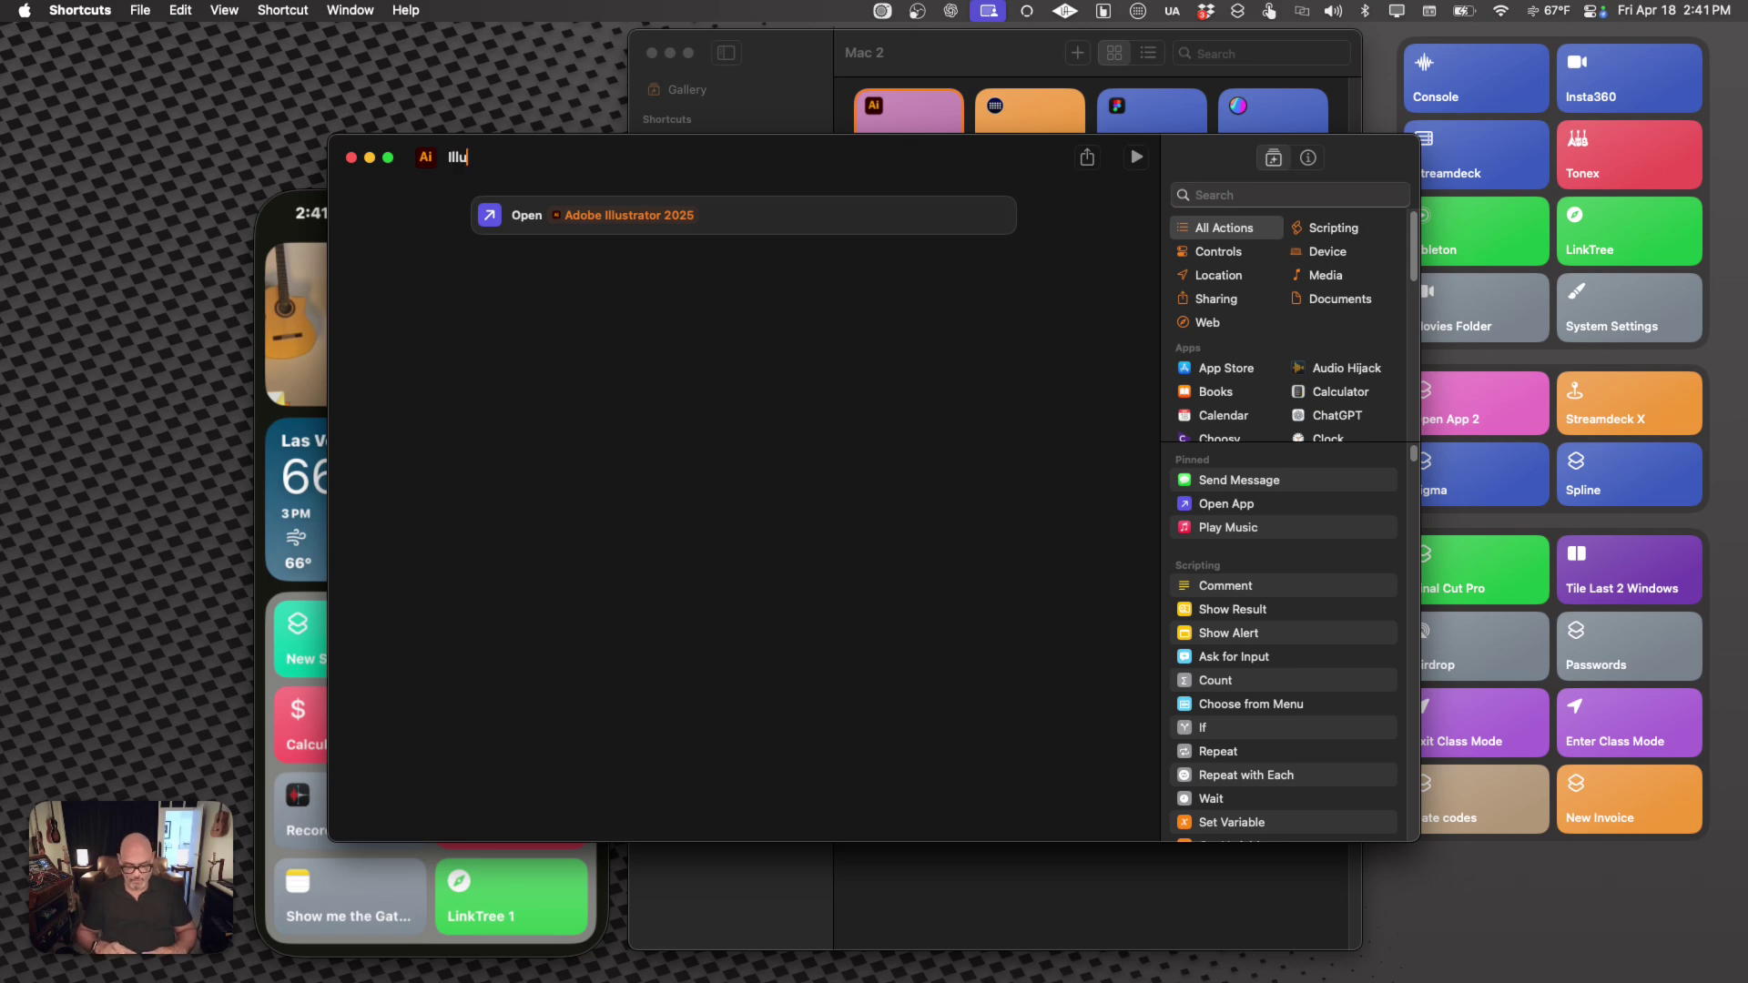
{"action": "type", "text": "strator"}
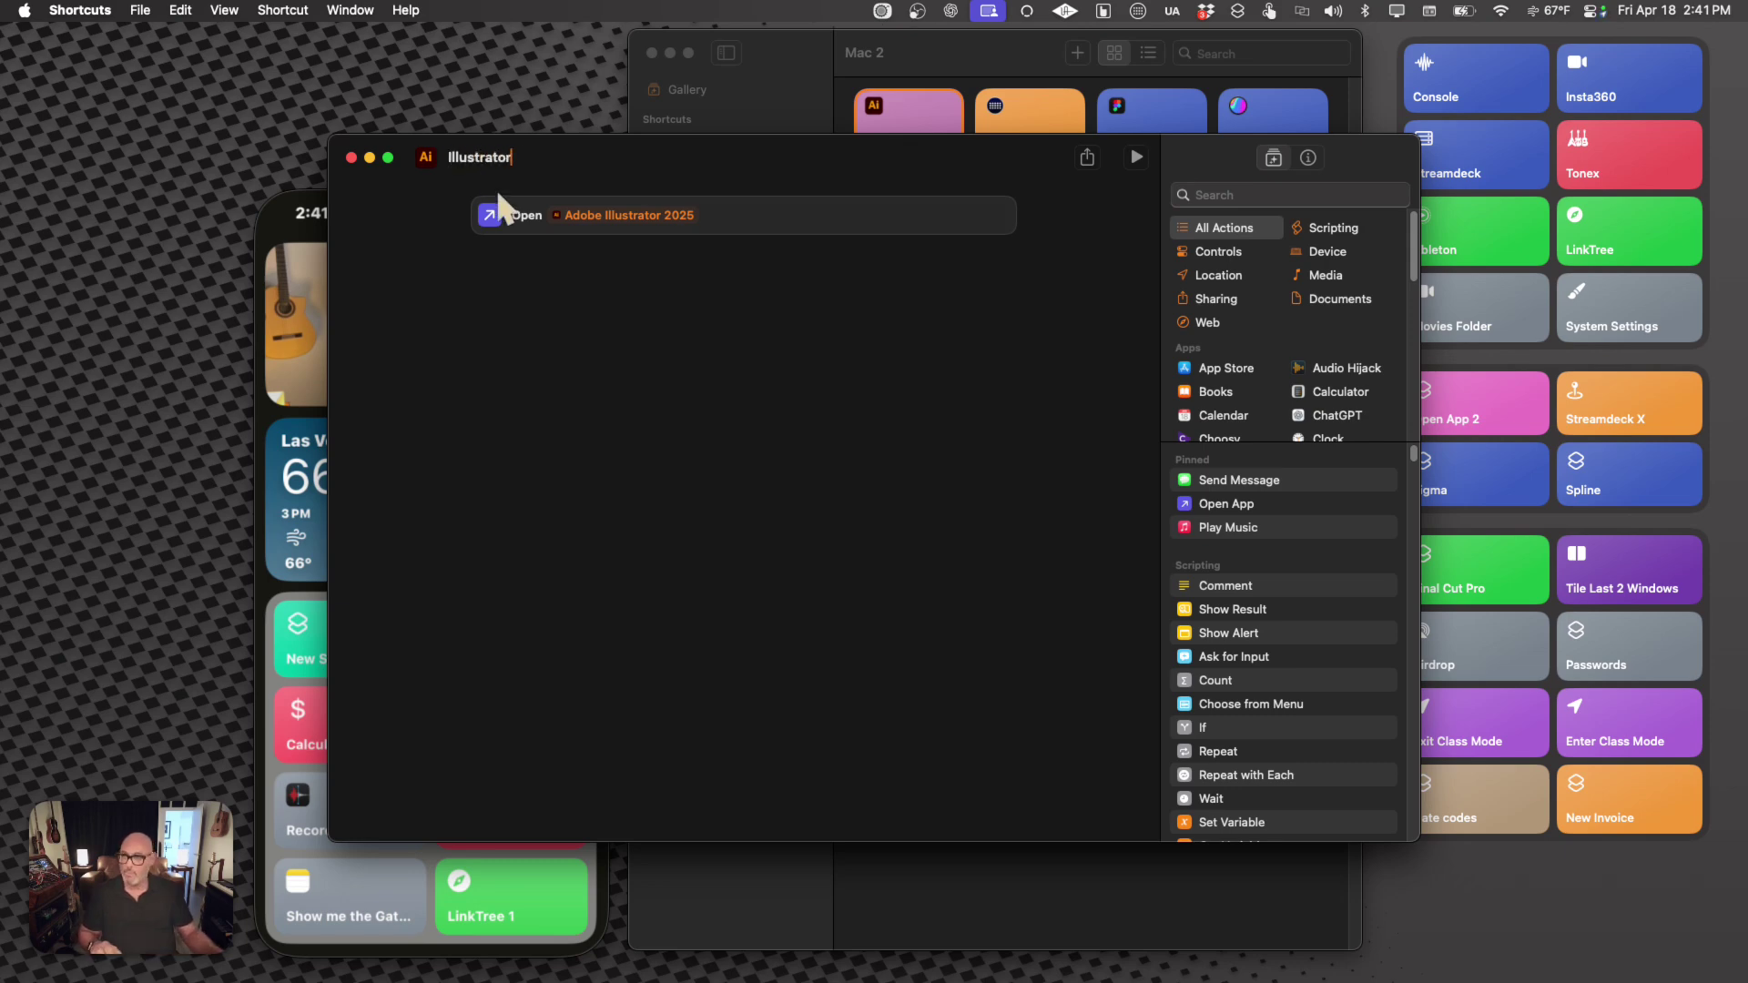
{"action": "left_click", "coordinate": [515, 345]}
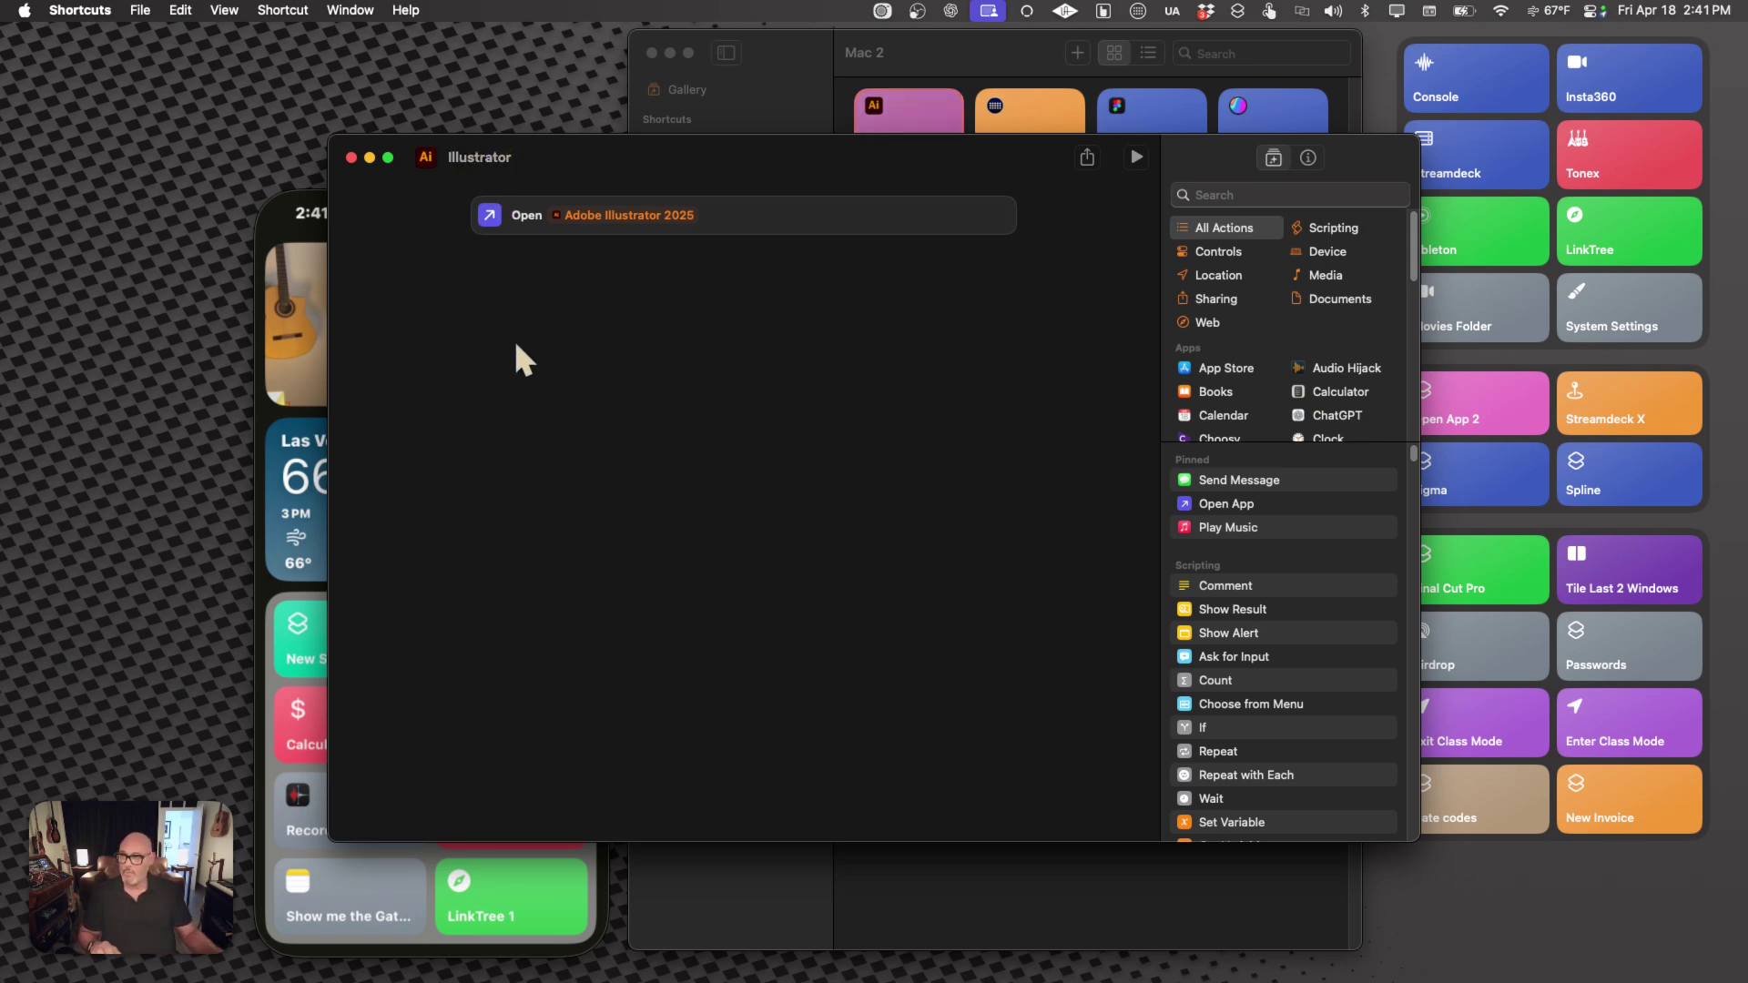
{"action": "left_click", "coordinate": [423, 158]}
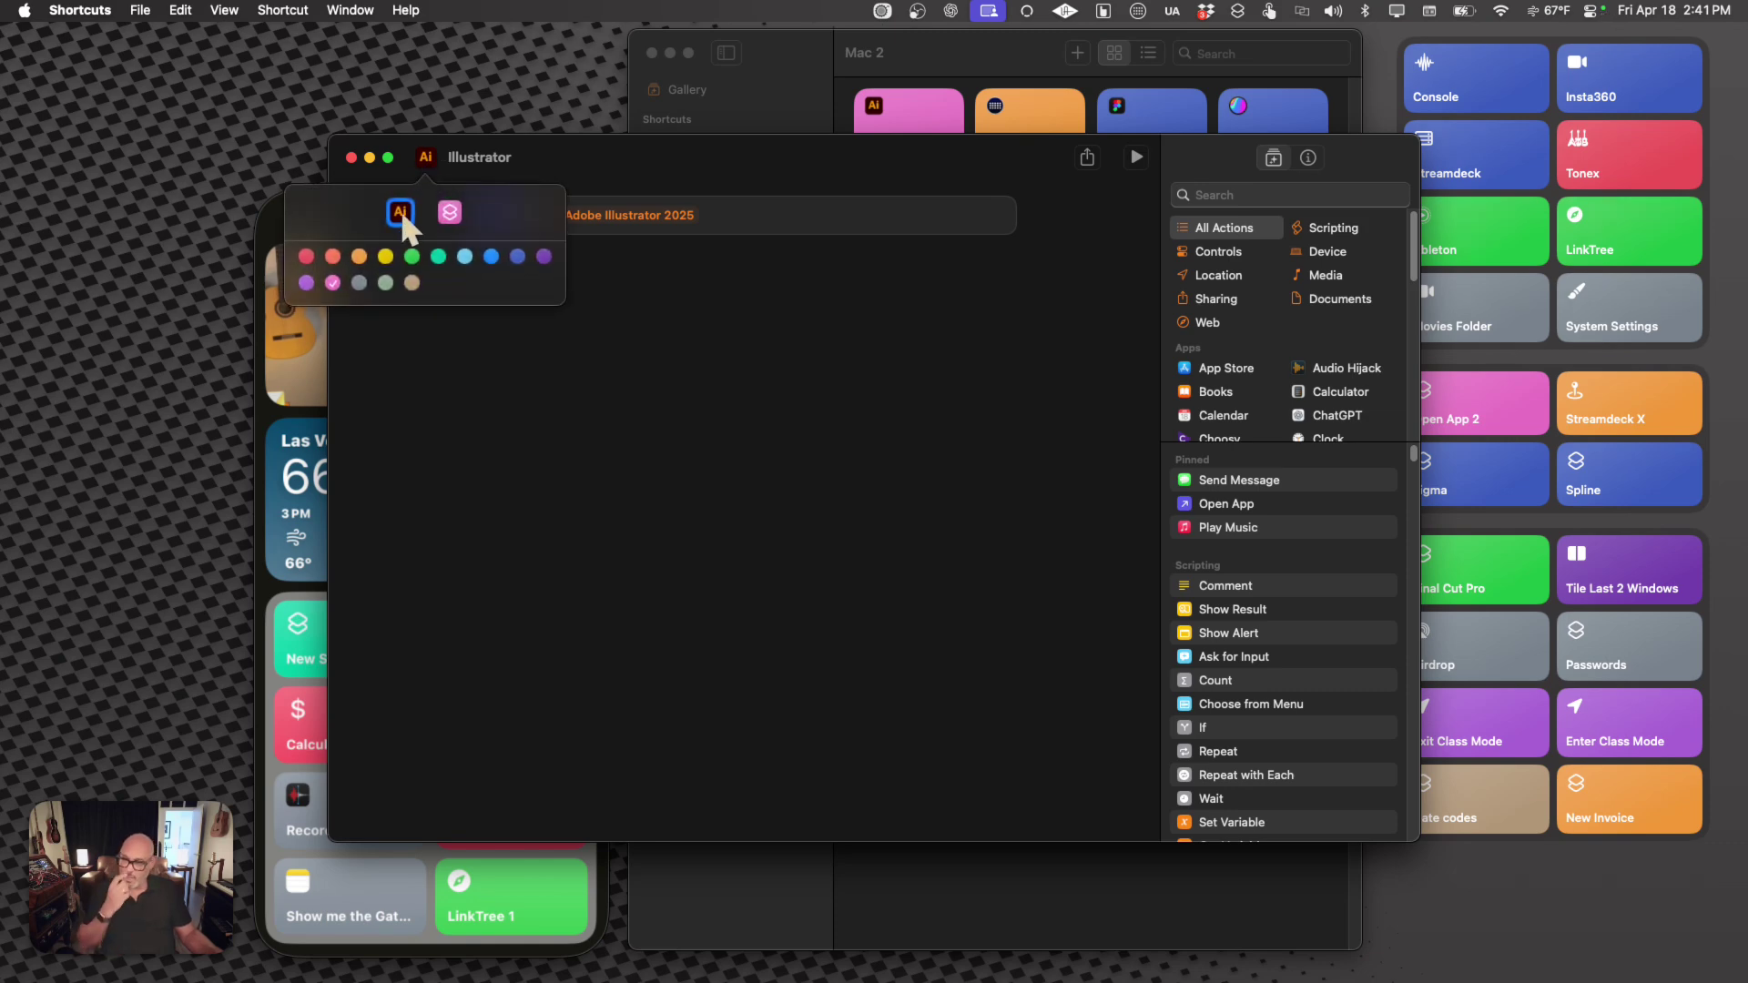
{"action": "left_click", "coordinate": [575, 139]}
{"action": "left_click_drag", "start_coordinate": [600, 147], "coordinate": [423, 182]}
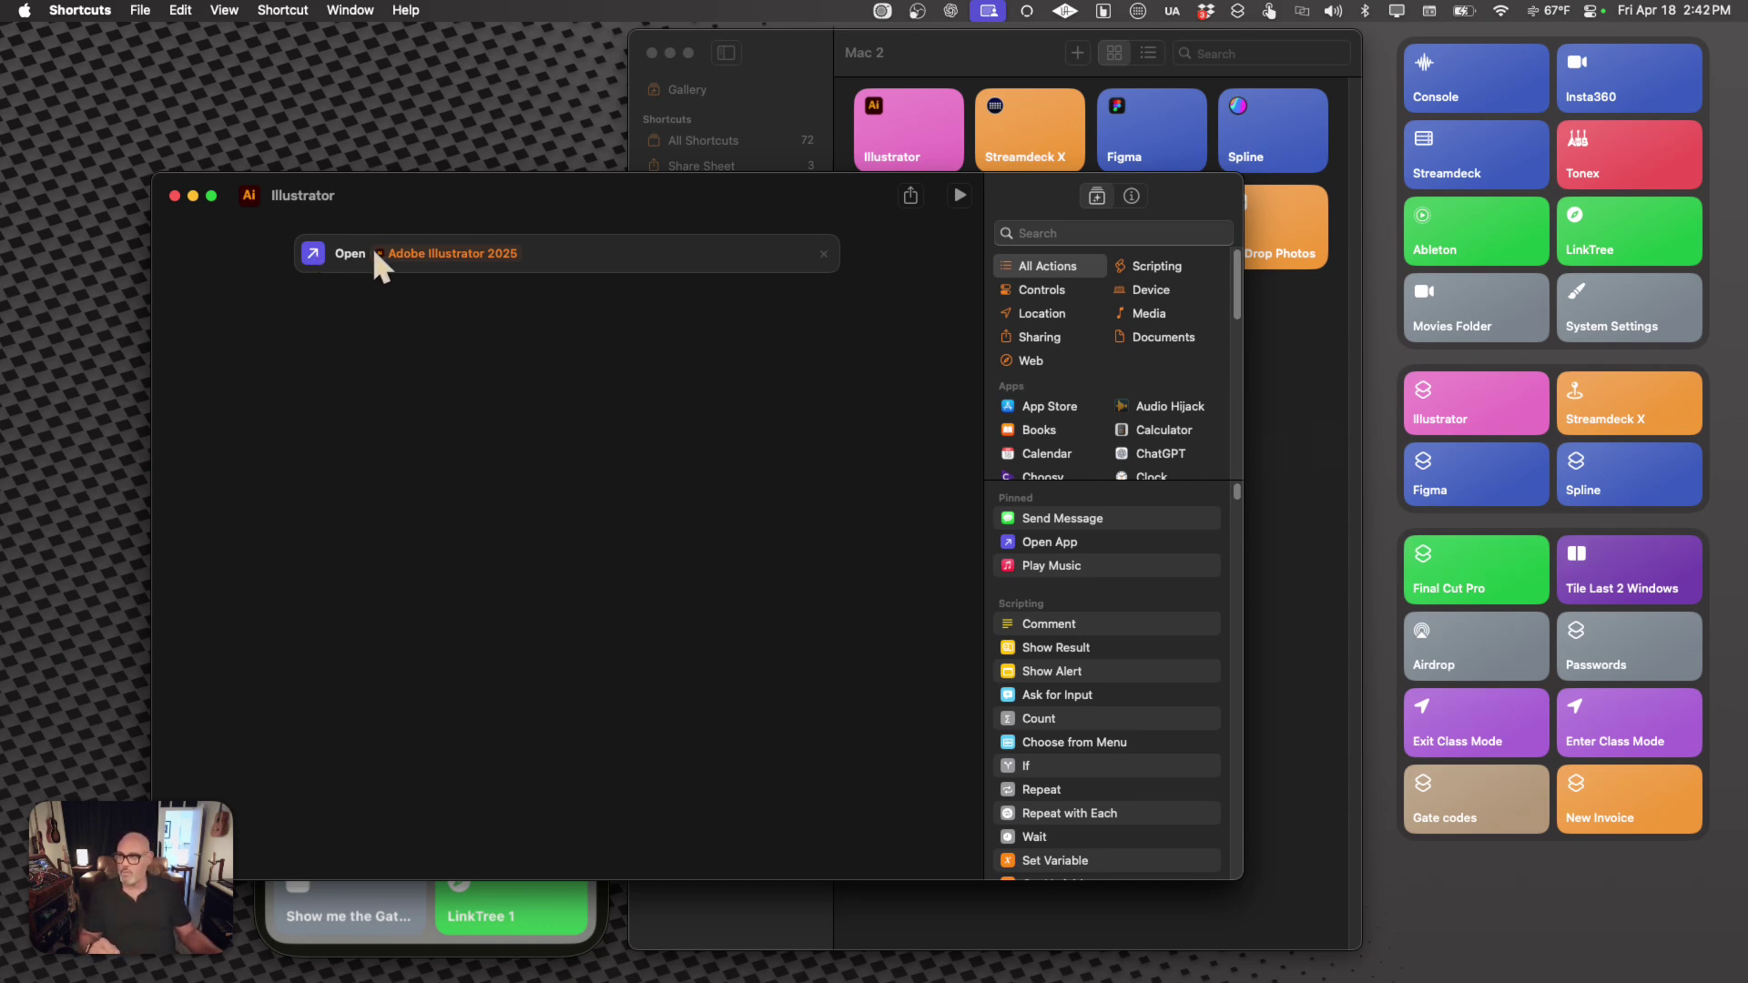
Step: Replace the Illustrator shortcut's app icon with the paintbrush symbol
{"action": "left_click", "coordinate": [248, 194]}
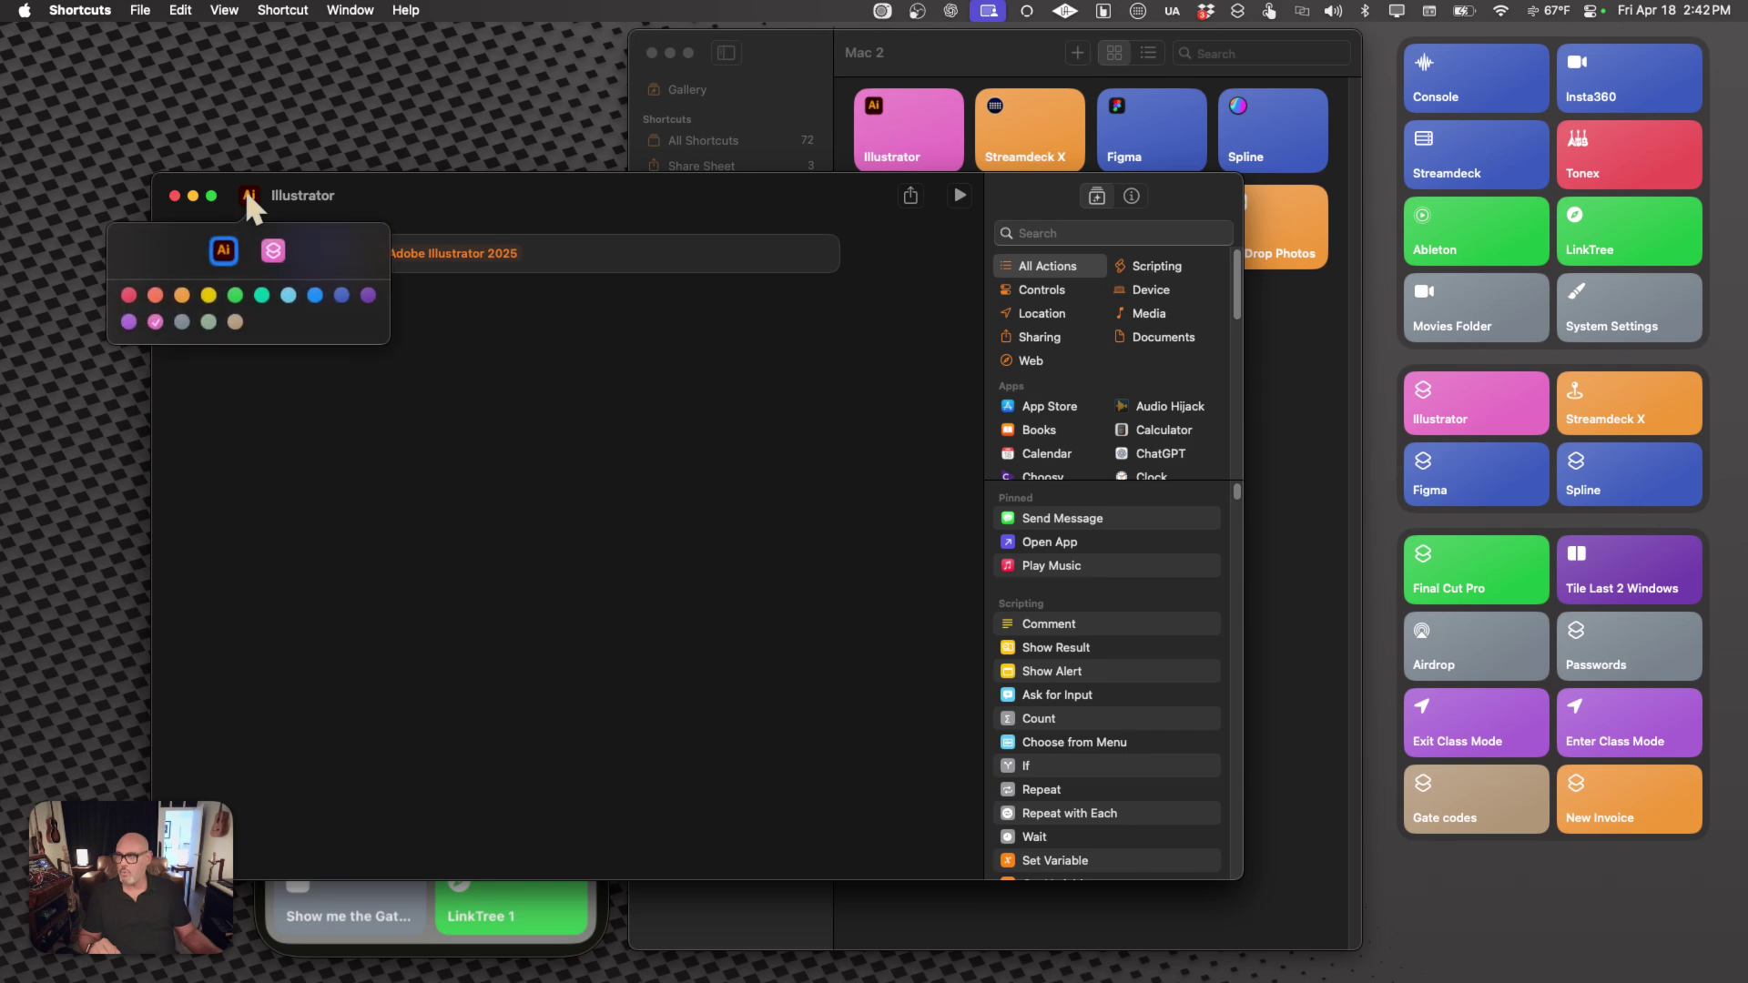
{"action": "left_click", "coordinate": [273, 252]}
{"action": "scroll", "coordinate": [281, 539], "scroll_direction": "down", "scroll_amount": 3}
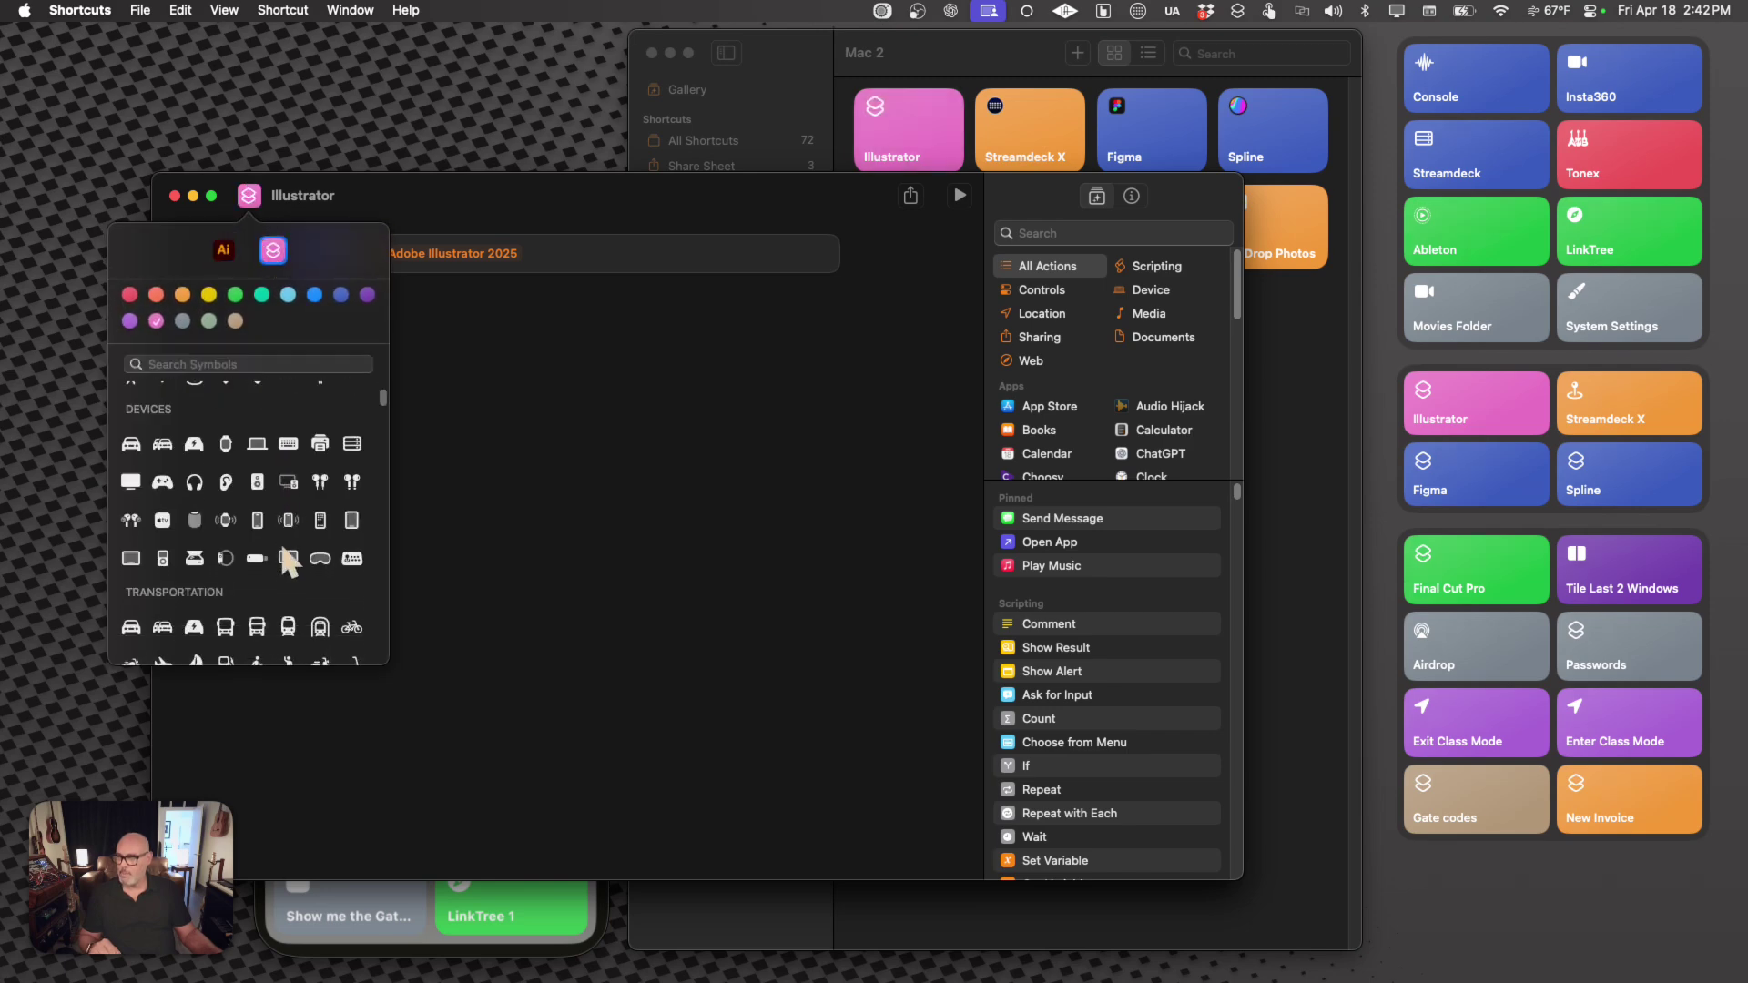
{"action": "scroll", "coordinate": [284, 553], "scroll_direction": "down", "scroll_amount": 4}
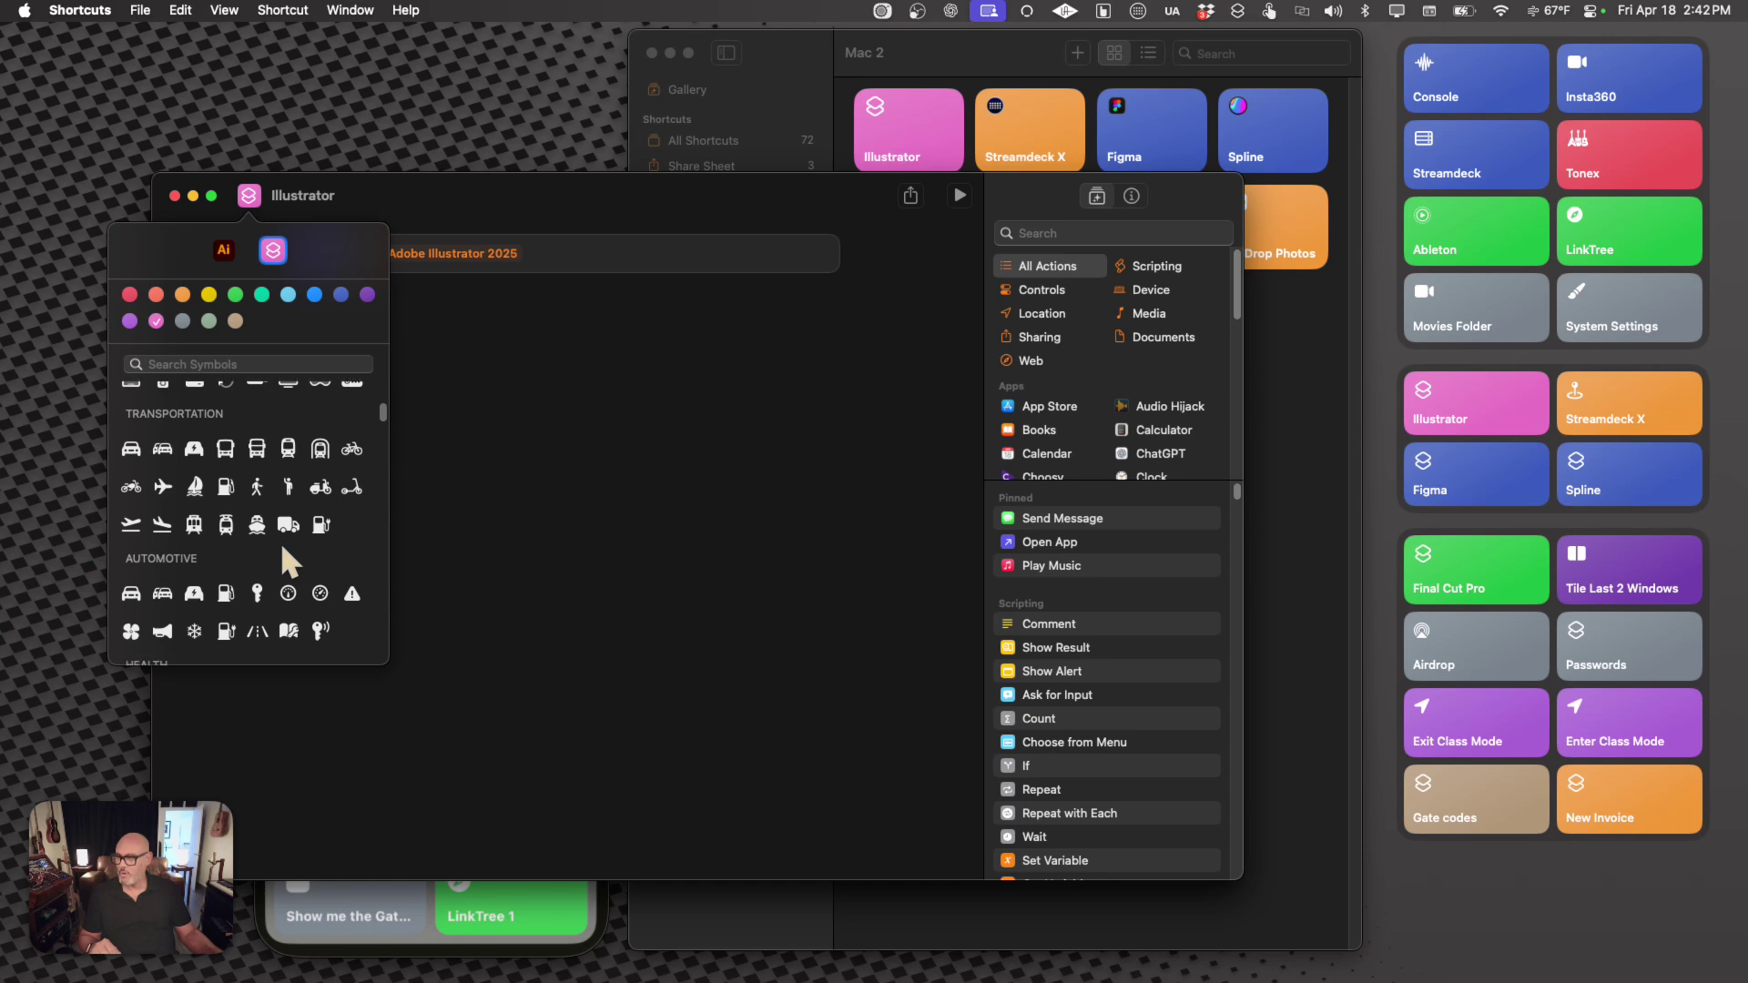
{"action": "scroll", "coordinate": [280, 542], "scroll_direction": "down", "scroll_amount": 5}
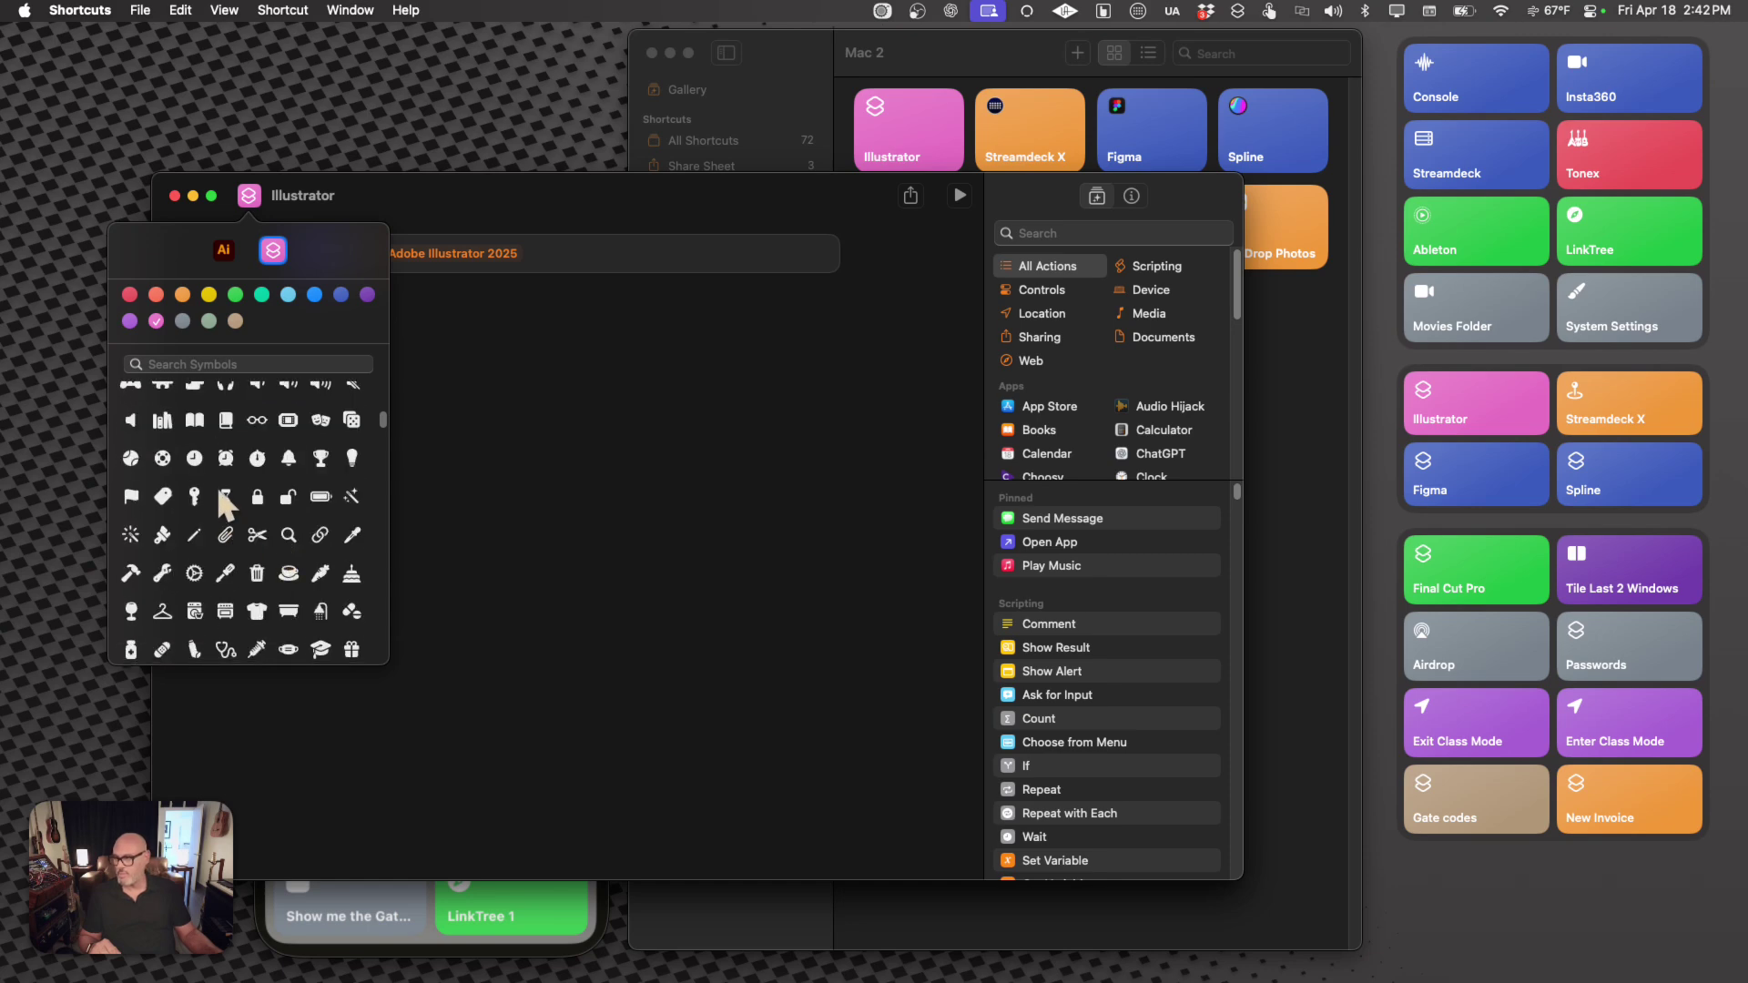
{"action": "left_click", "coordinate": [162, 535]}
{"action": "left_click", "coordinate": [471, 336]}
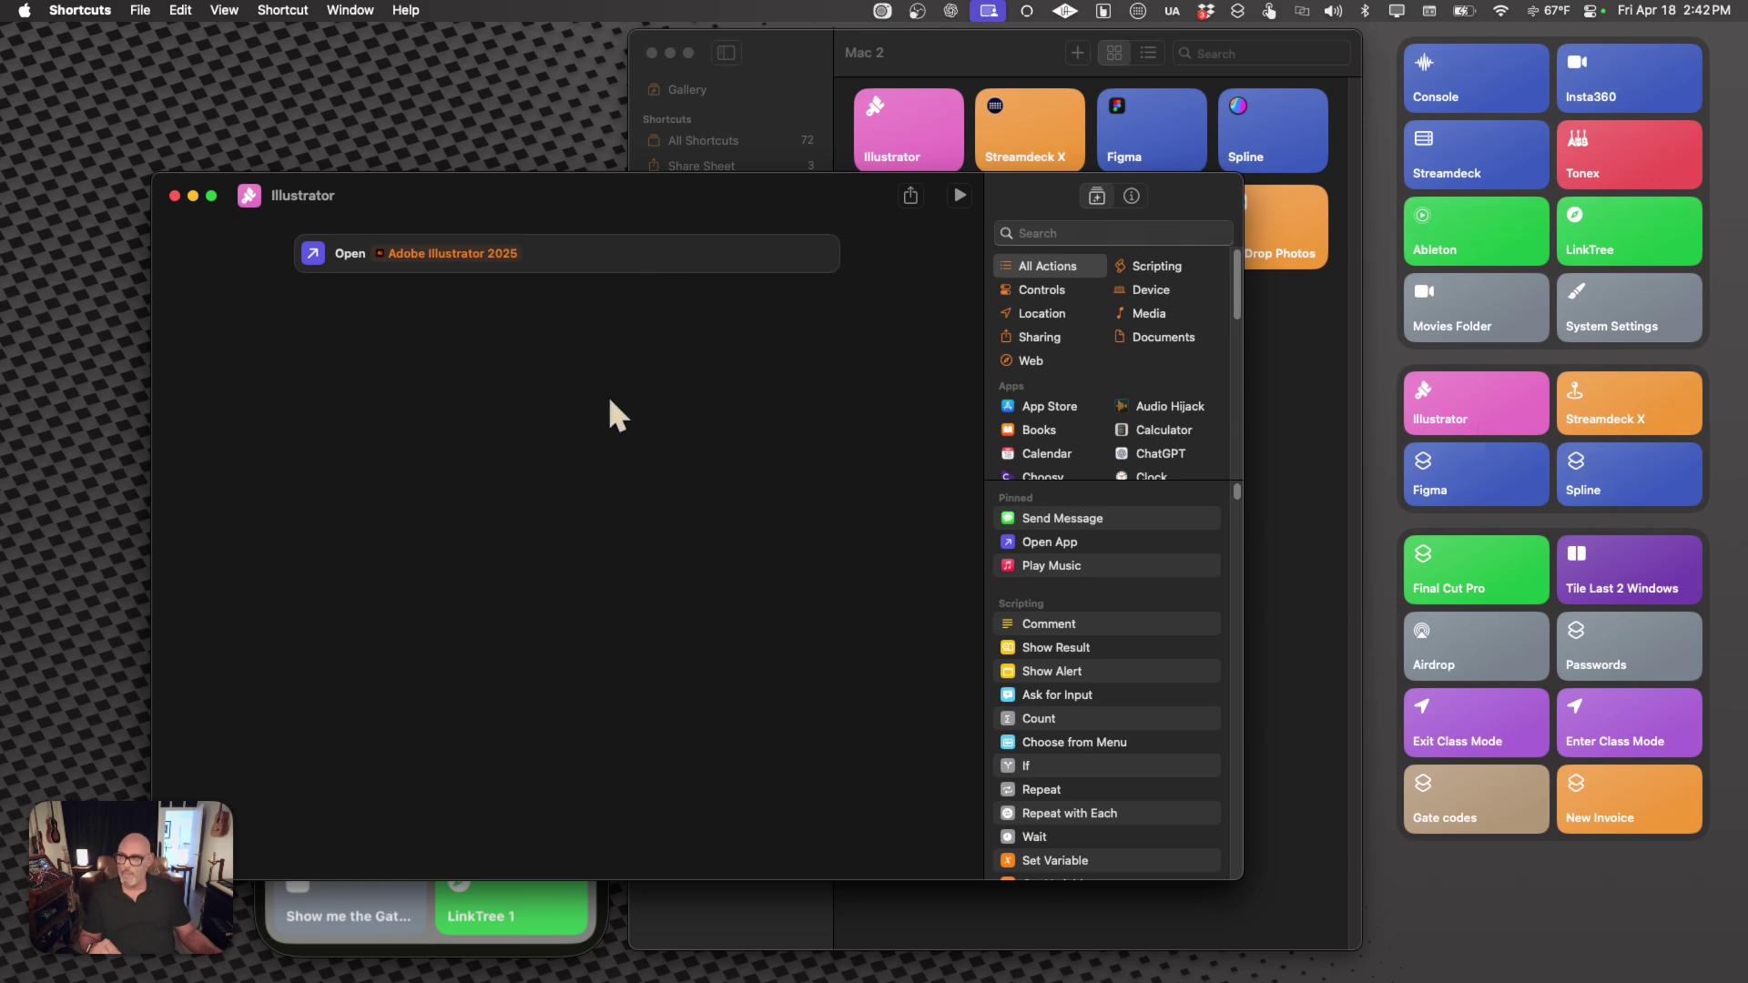
Step: Change the Illustrator shortcut's icon colour to indigo blue
{"action": "left_click", "coordinate": [249, 199]}
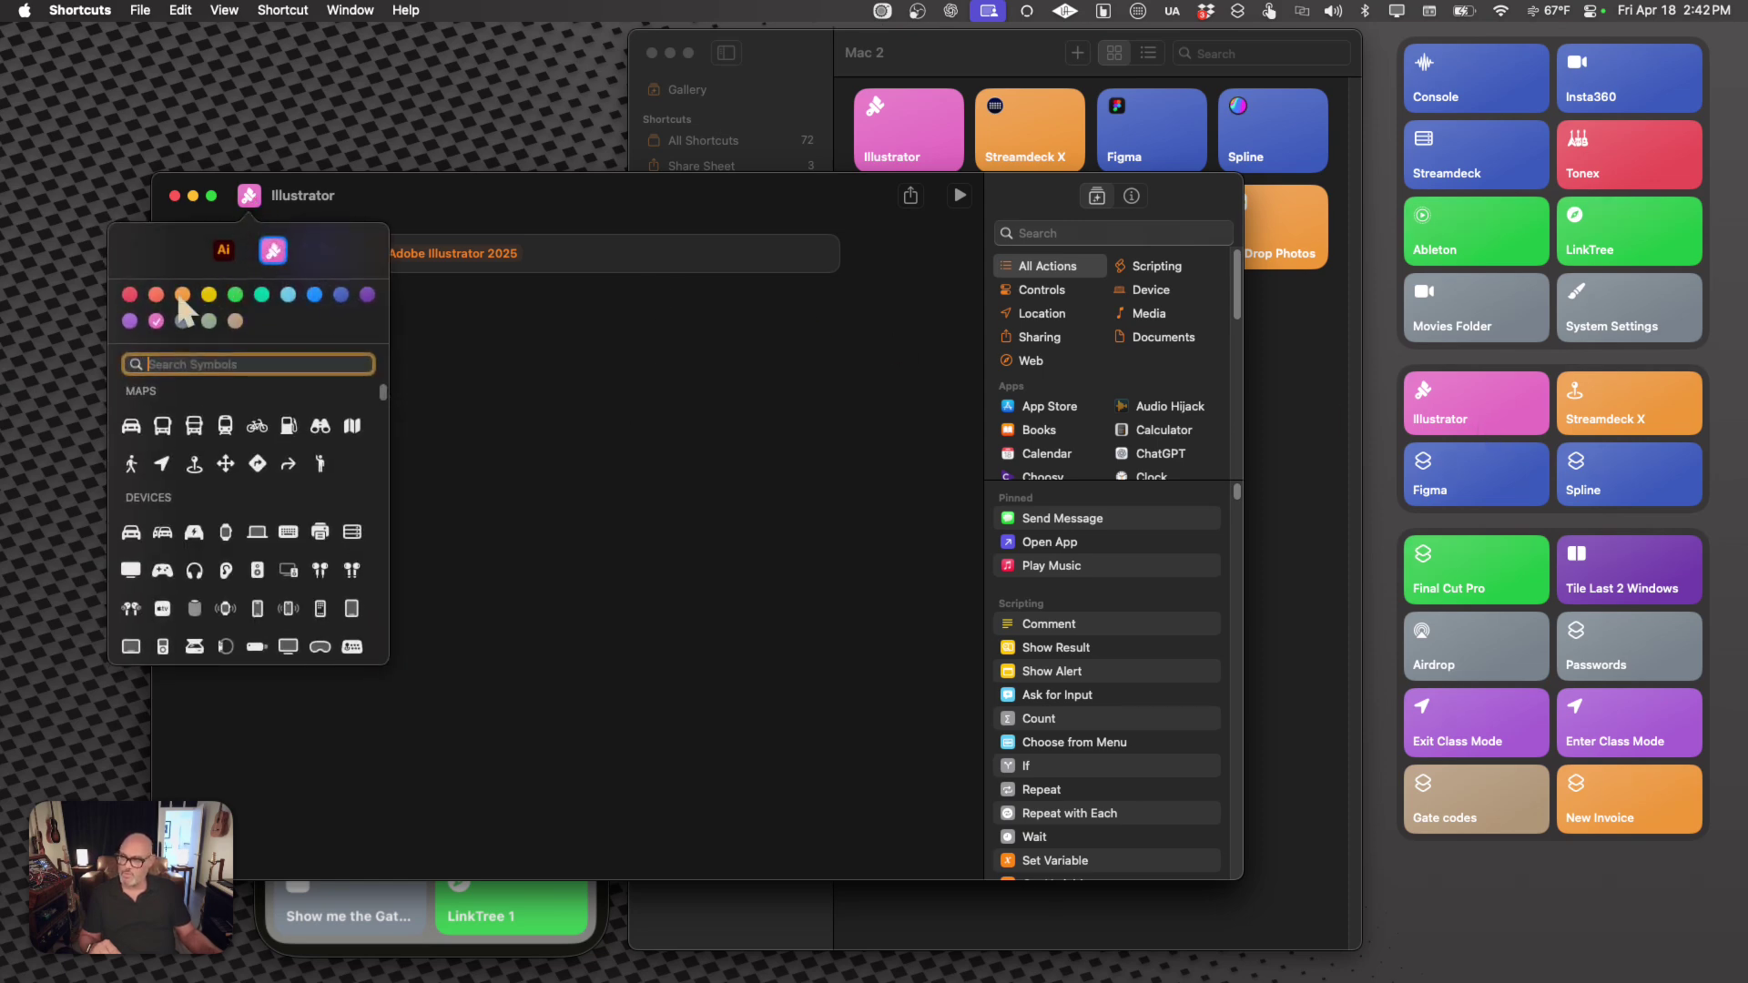
{"action": "left_click", "coordinate": [339, 293]}
{"action": "left_click", "coordinate": [516, 324]}
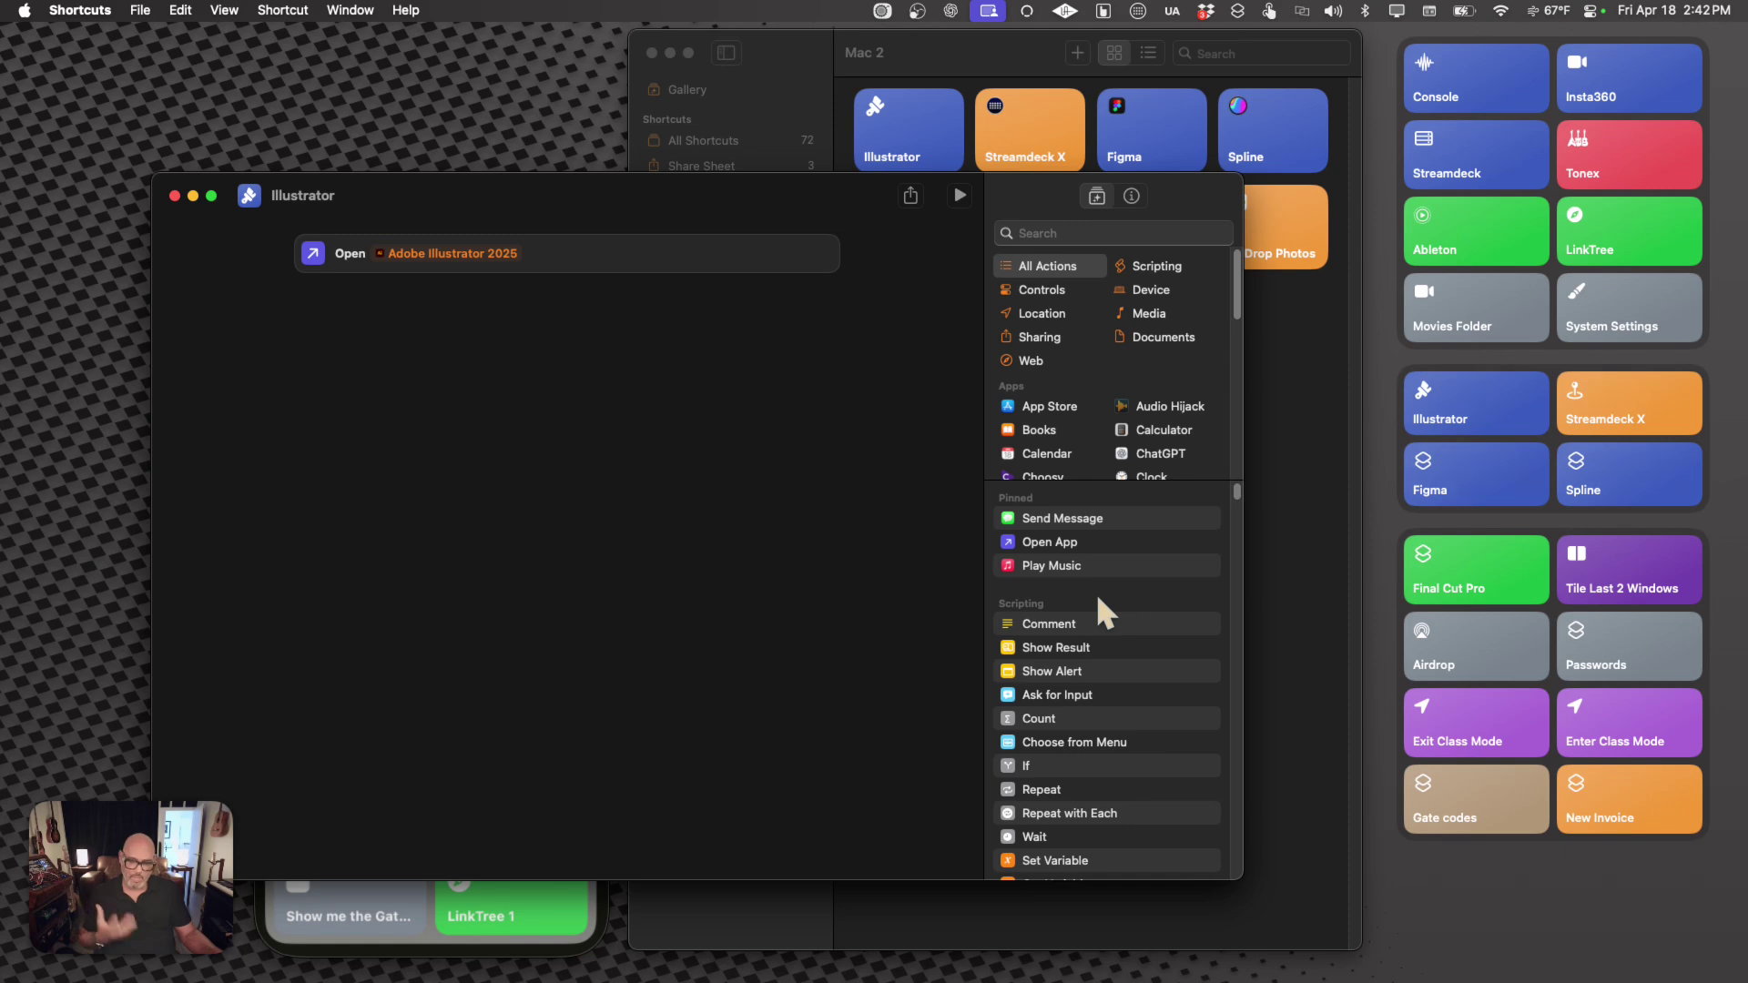
{"action": "scroll", "coordinate": [1097, 598], "scroll_direction": "down", "scroll_amount": 2}
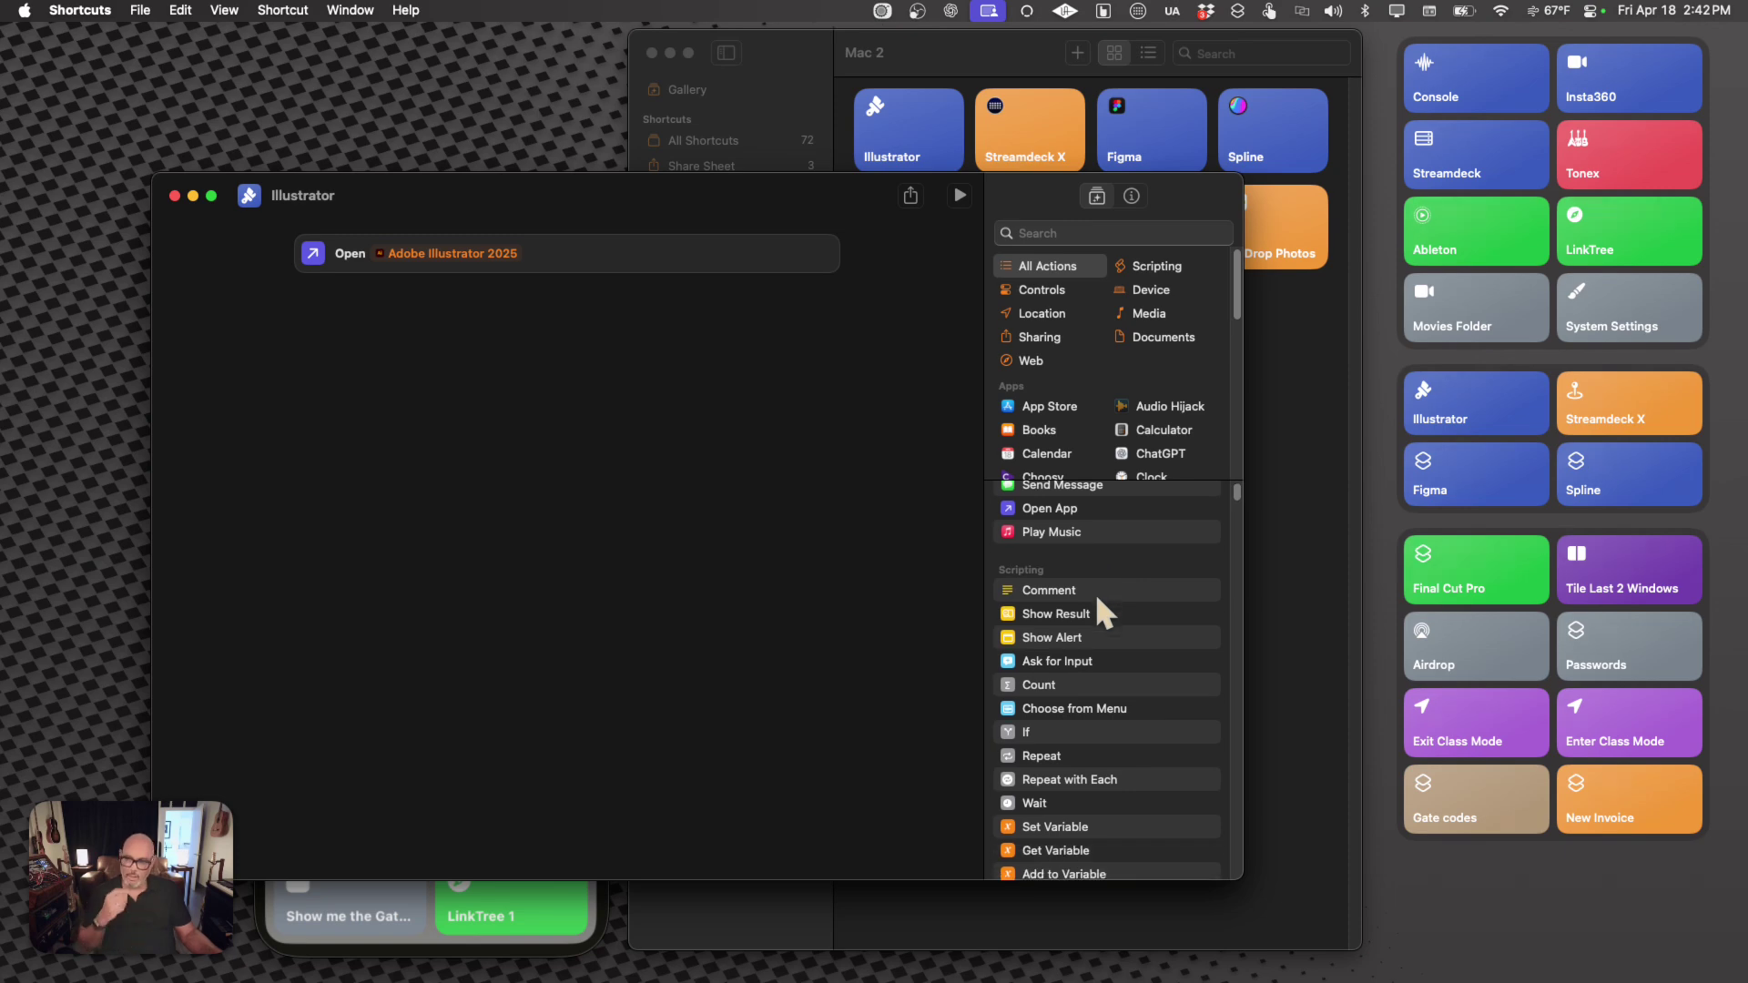
{"action": "scroll", "coordinate": [1097, 598], "scroll_direction": "up", "scroll_amount": 2}
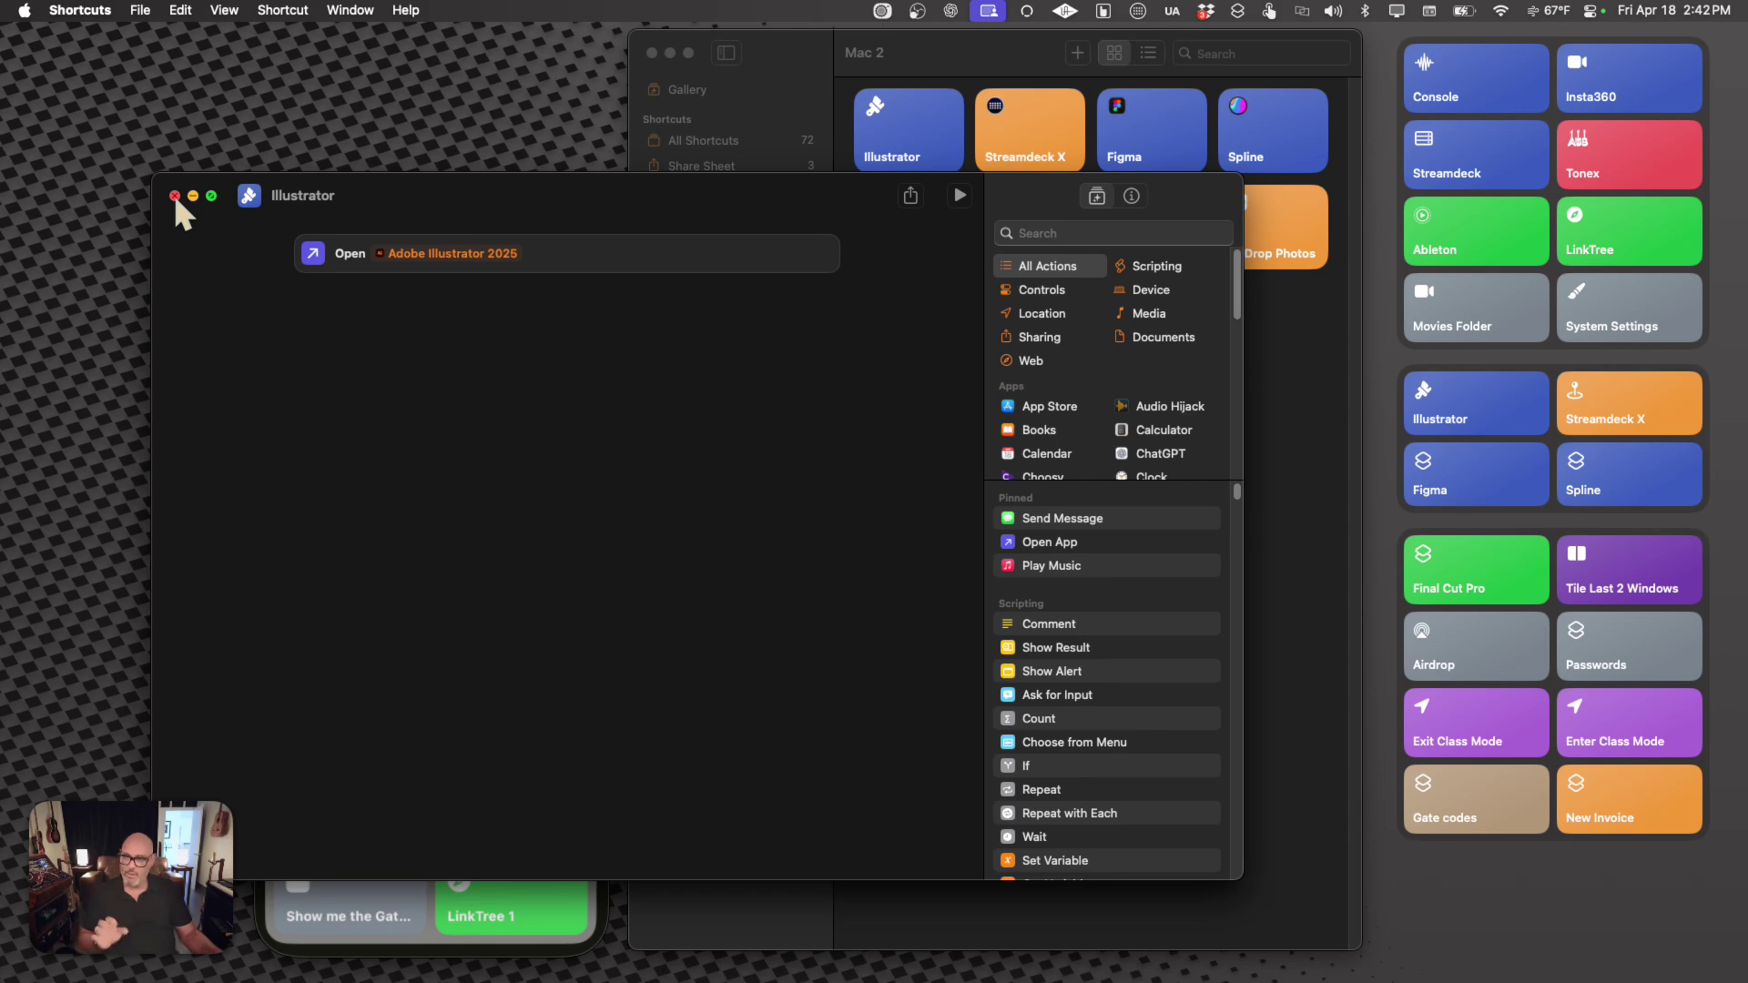
Step: Close the Illustrator shortcut editor and open the widget gallery from Notification Center's What's New tip
{"action": "left_click", "coordinate": [175, 196]}
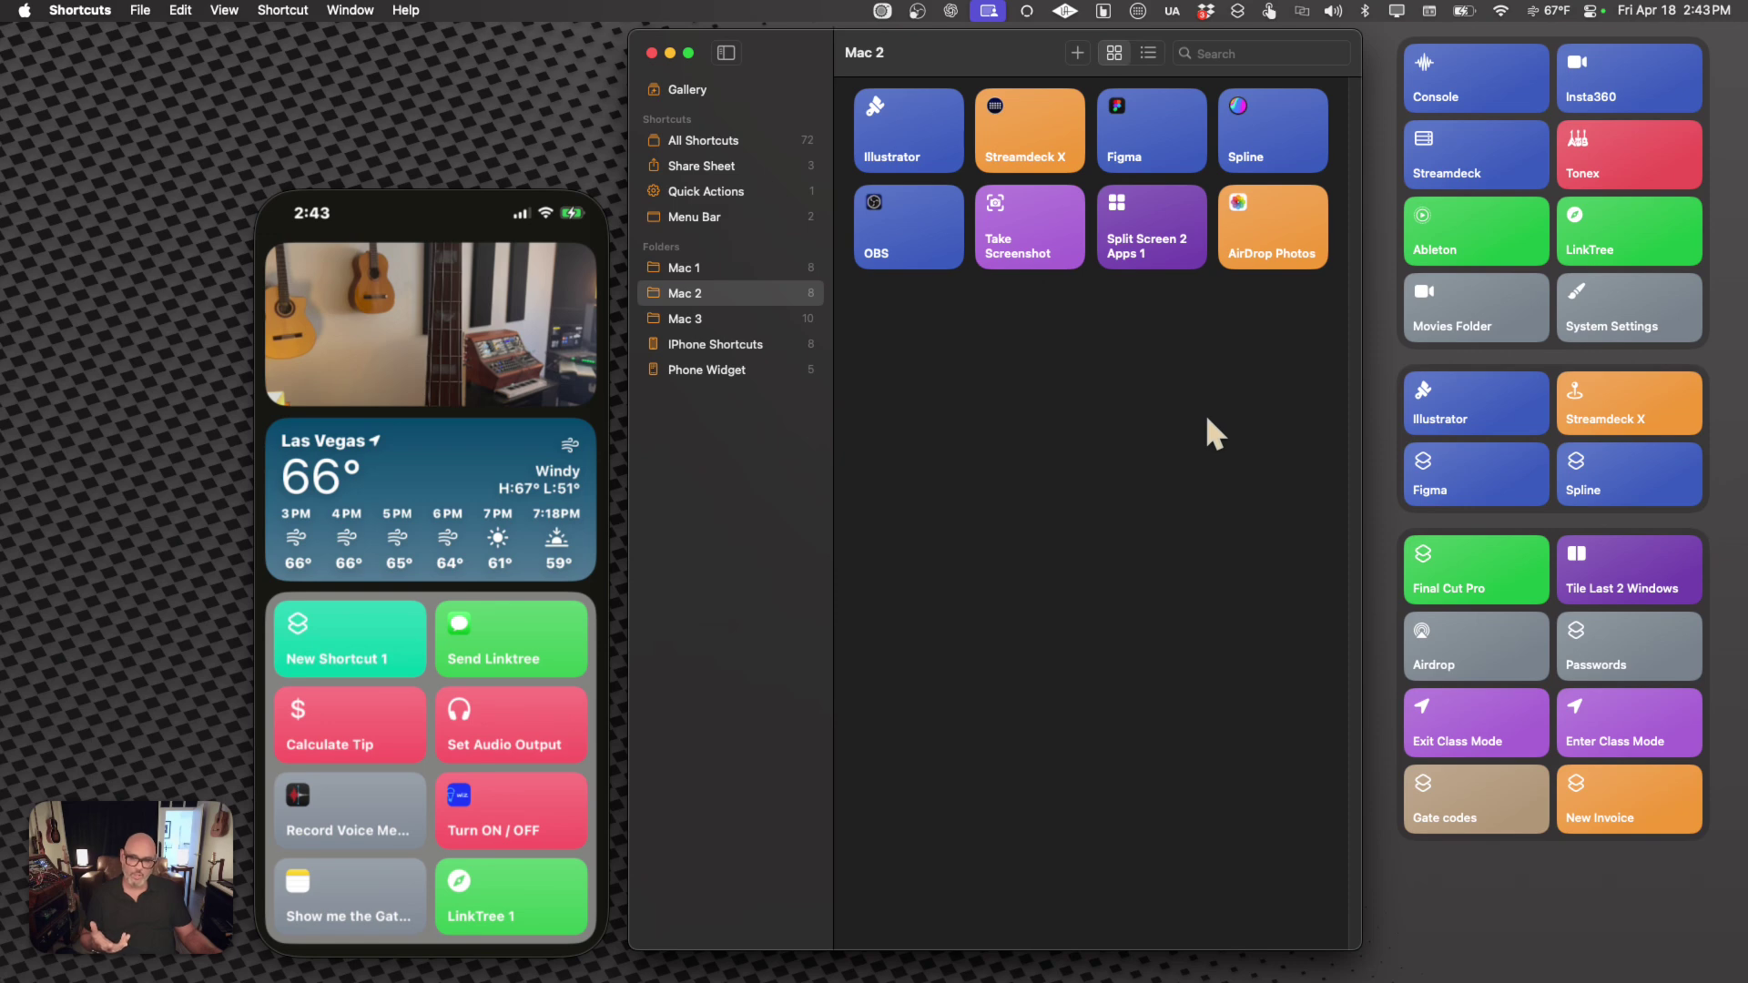
{"action": "left_click", "coordinate": [1664, 9]}
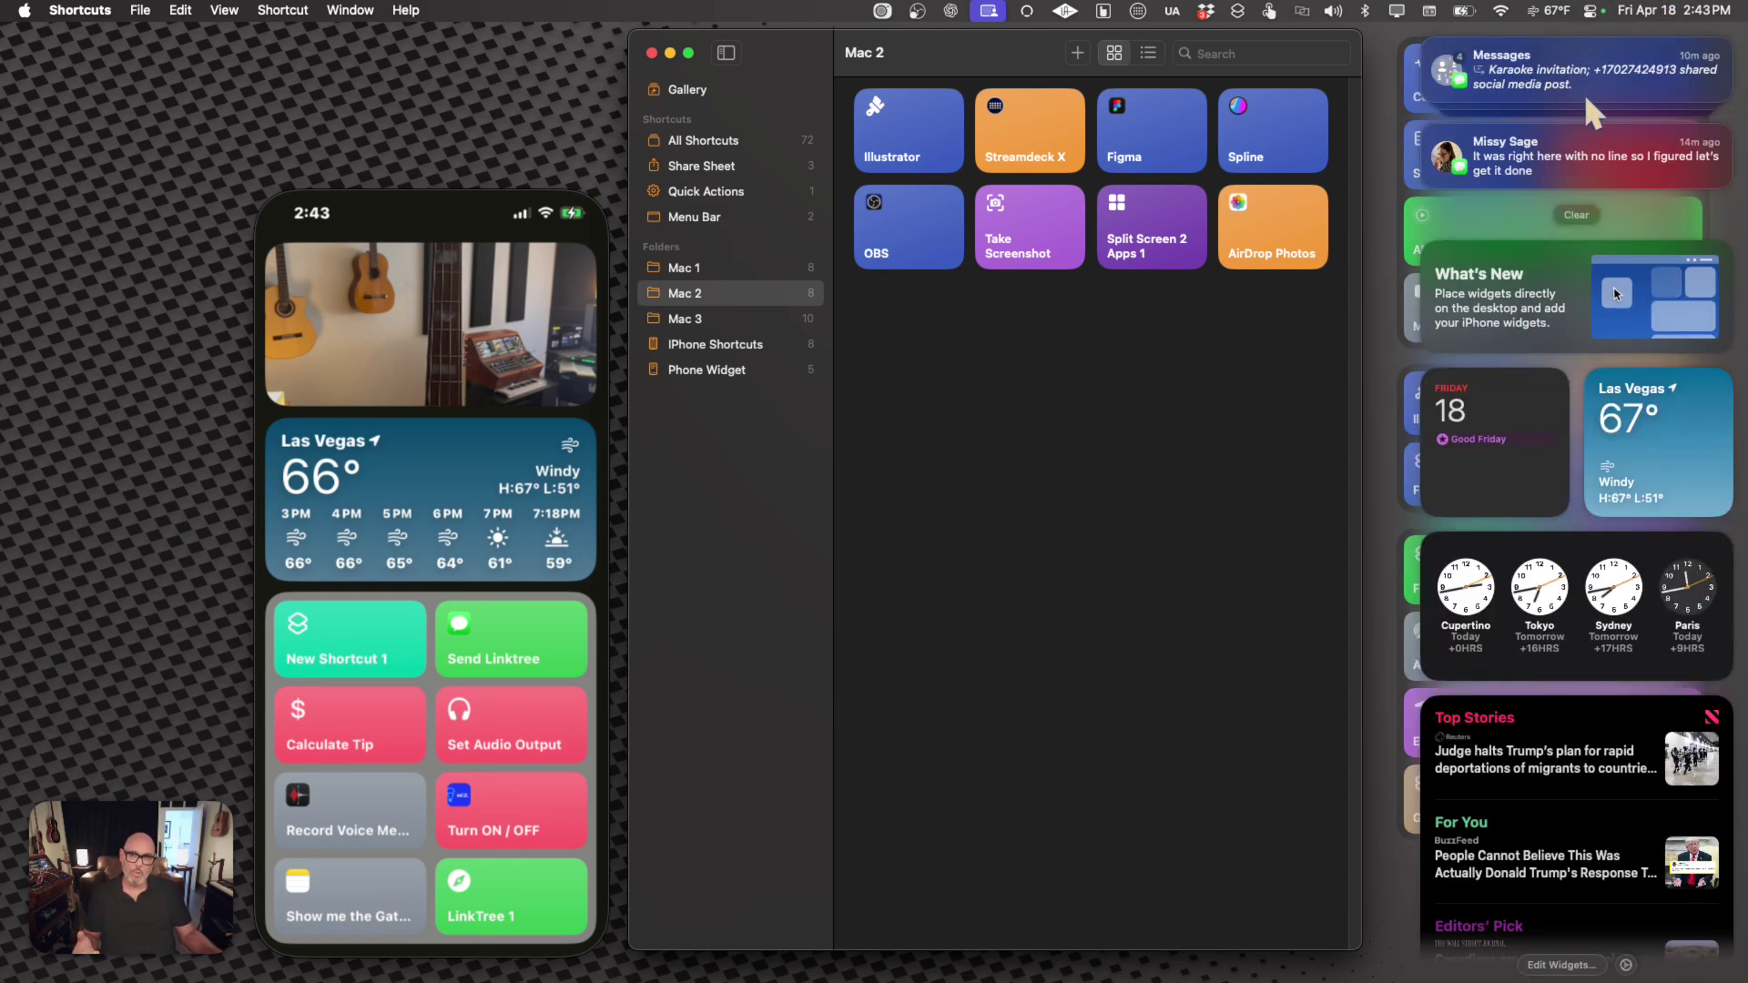
{"action": "scroll", "coordinate": [1578, 153], "scroll_direction": "down", "scroll_amount": 1}
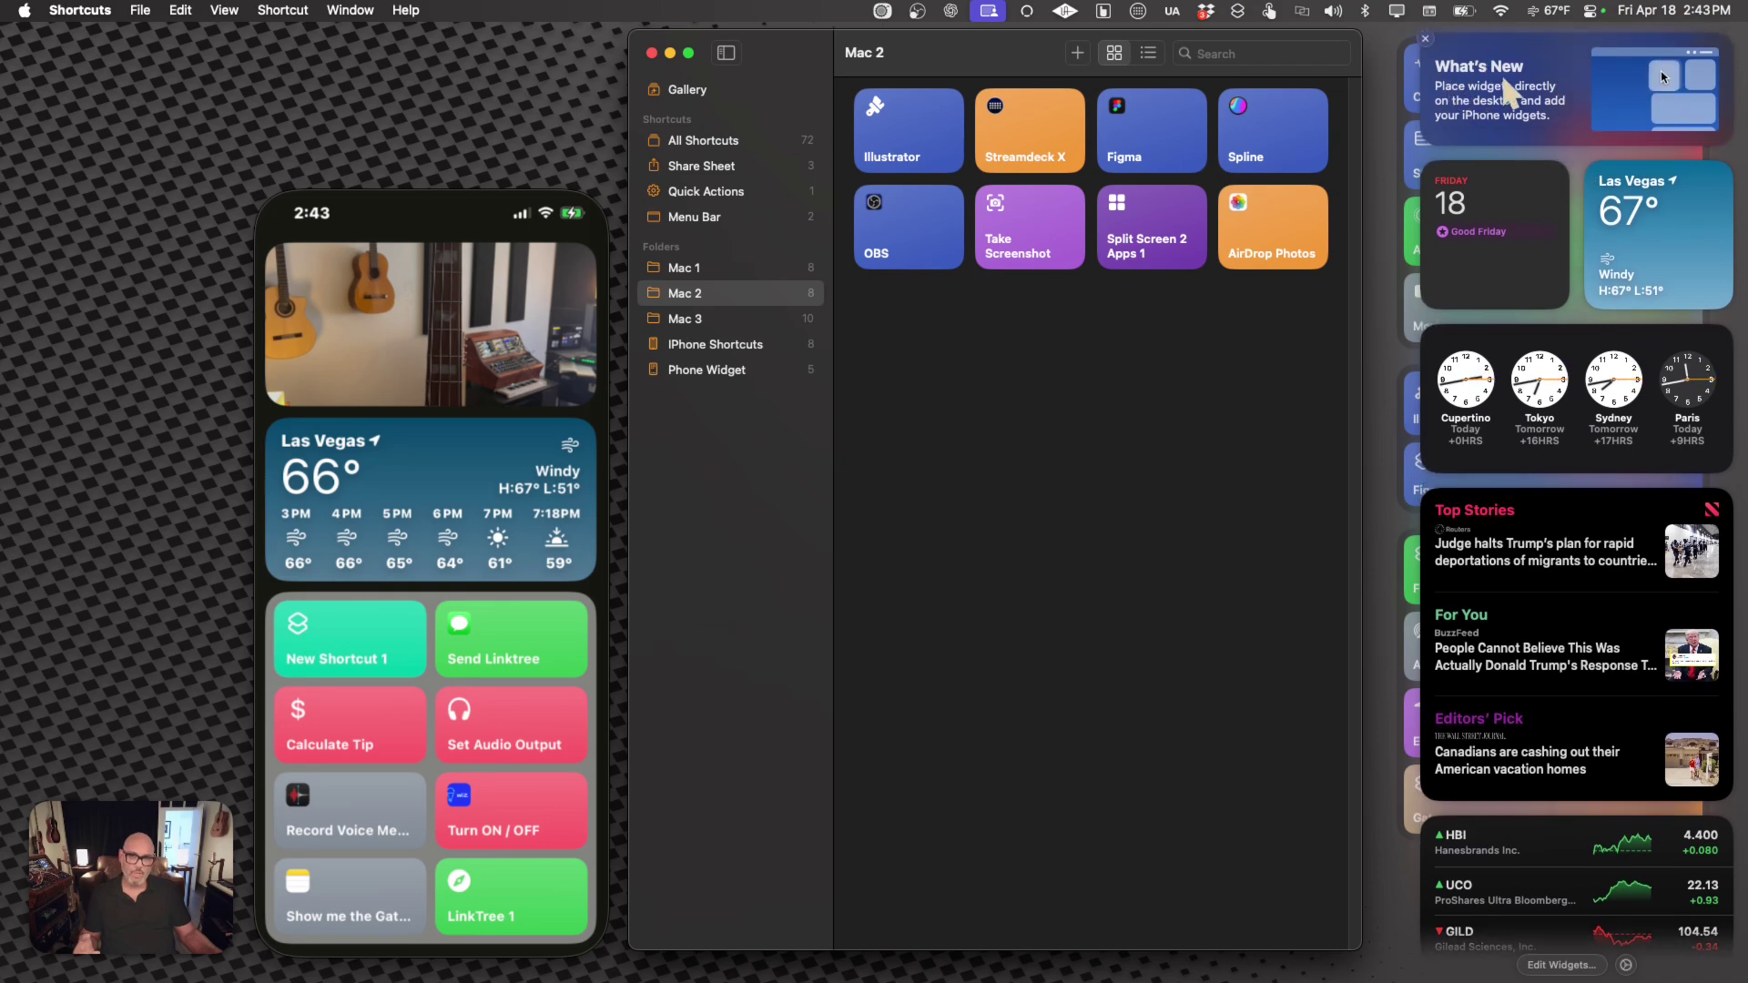
{"action": "left_click", "coordinate": [1507, 100]}
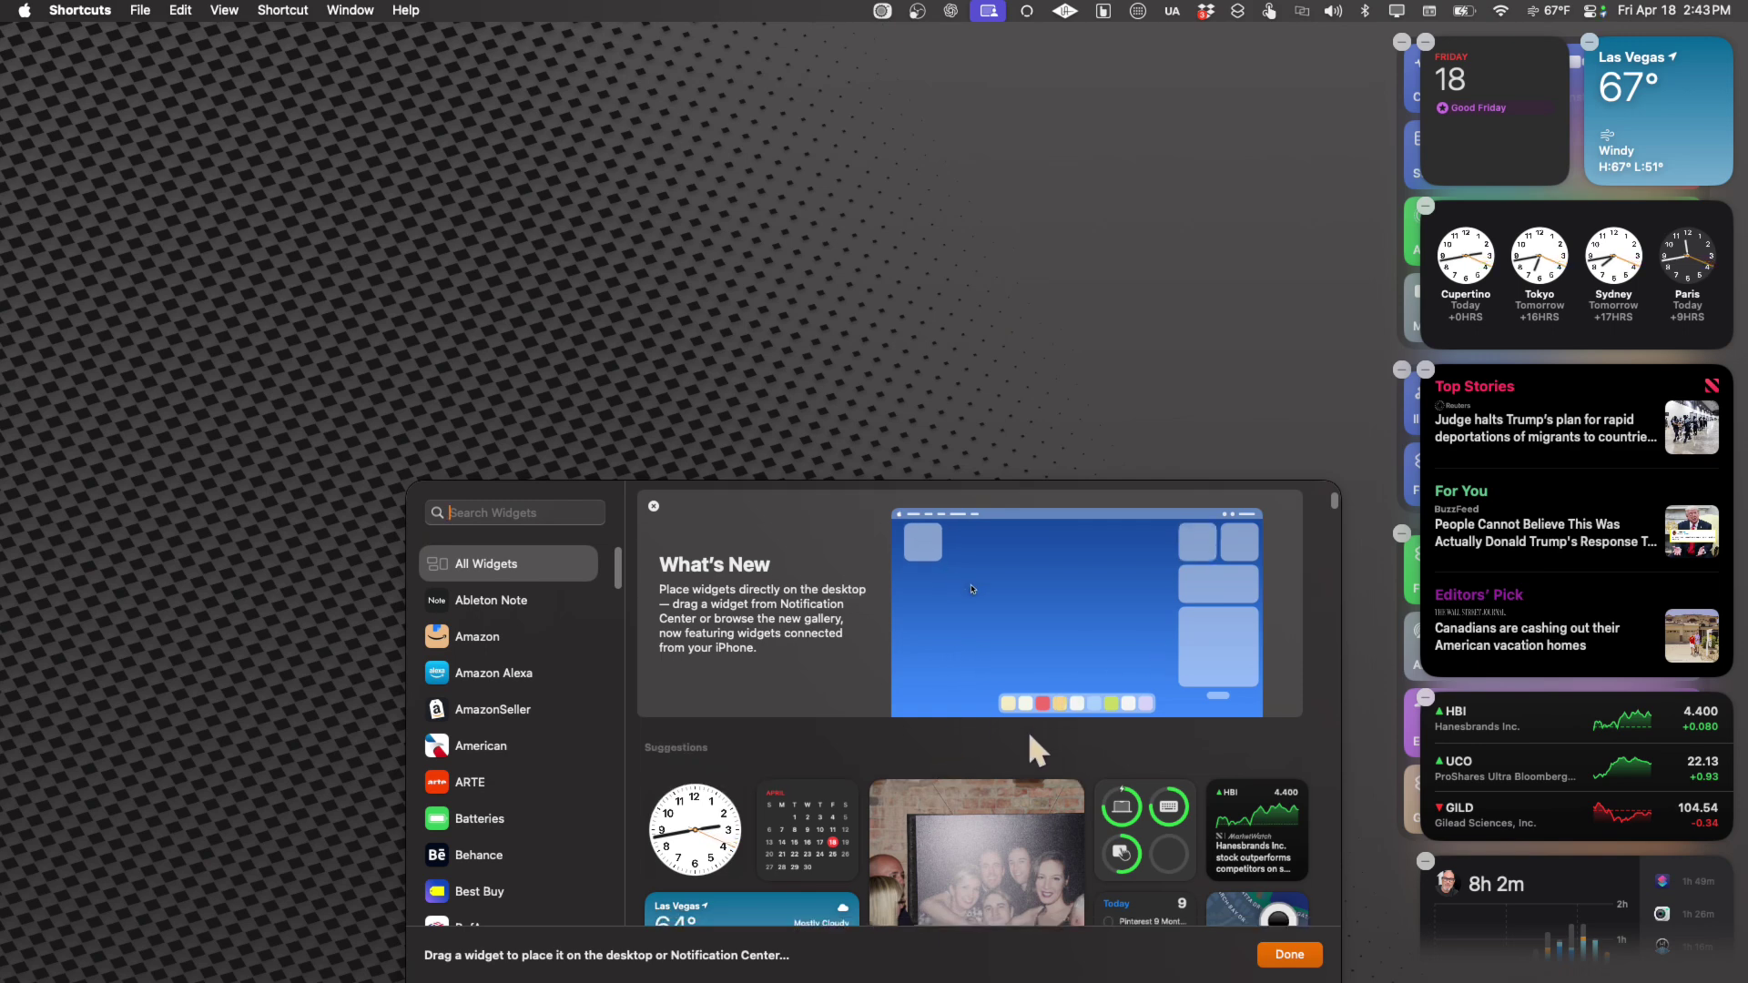
Step: Browse the Amazon, Amazon Alexa and AmazonSeller widgets in the gallery sidebar
{"action": "scroll", "coordinate": [1029, 730], "scroll_direction": "down", "scroll_amount": 5}
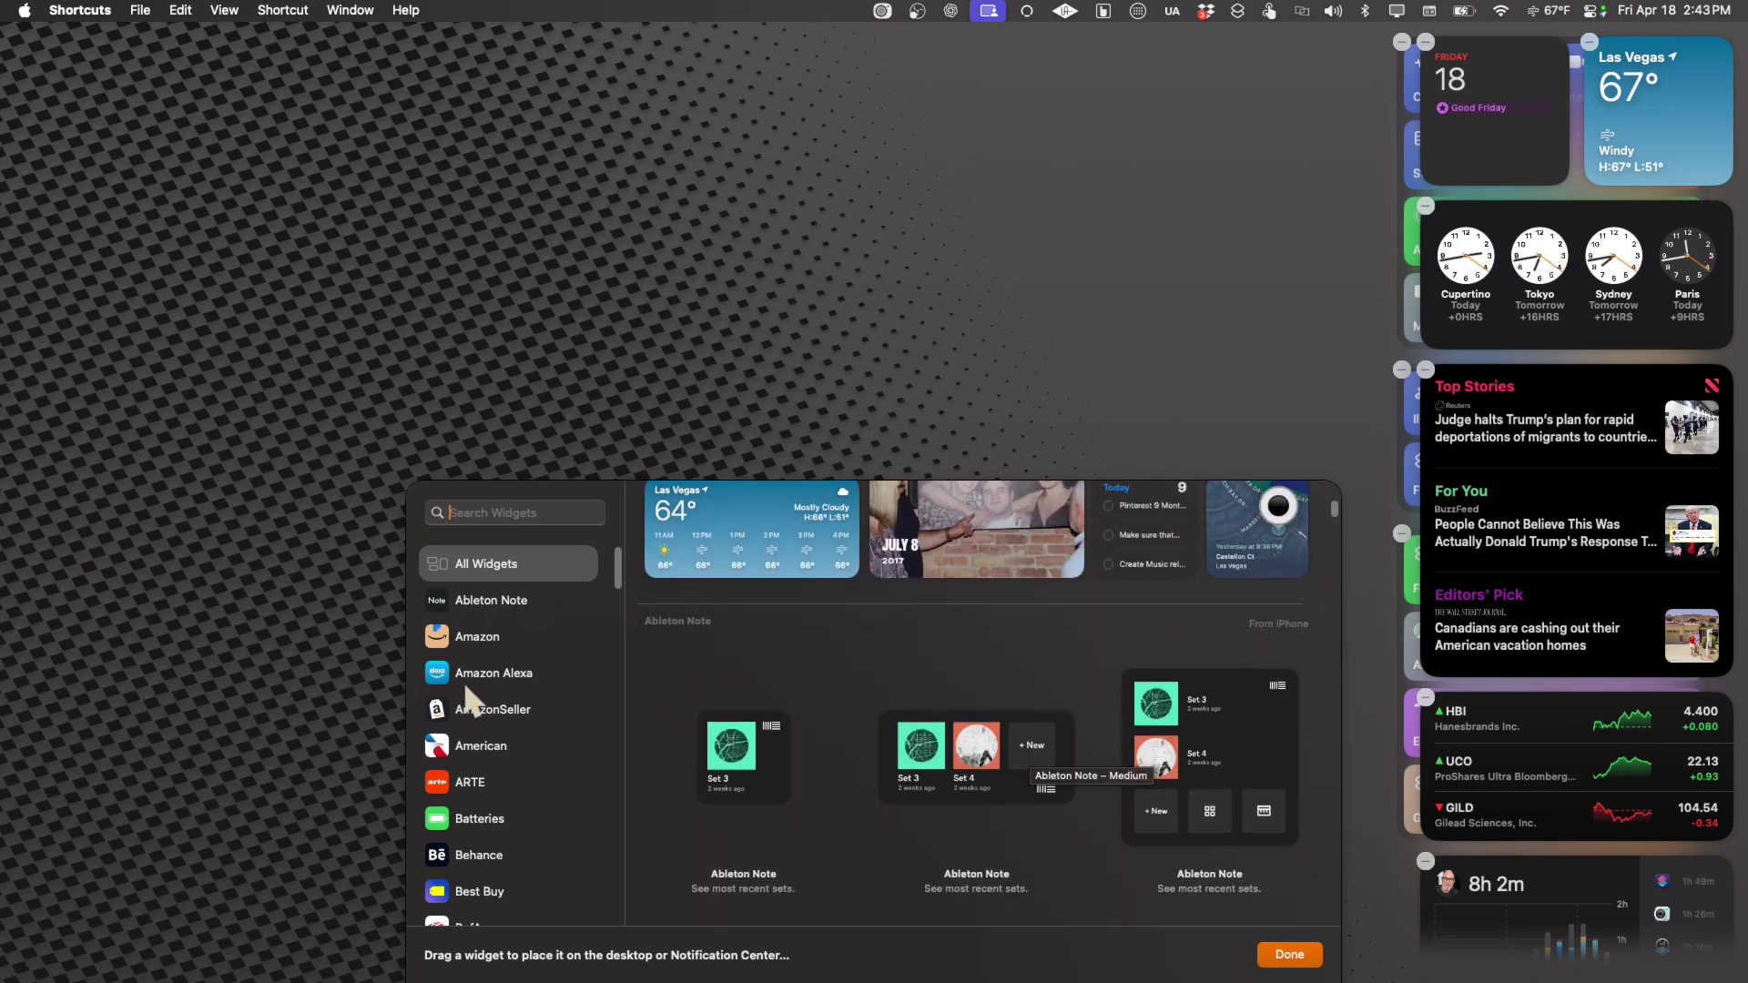
{"action": "scroll", "coordinate": [499, 701], "scroll_direction": "down", "scroll_amount": 3}
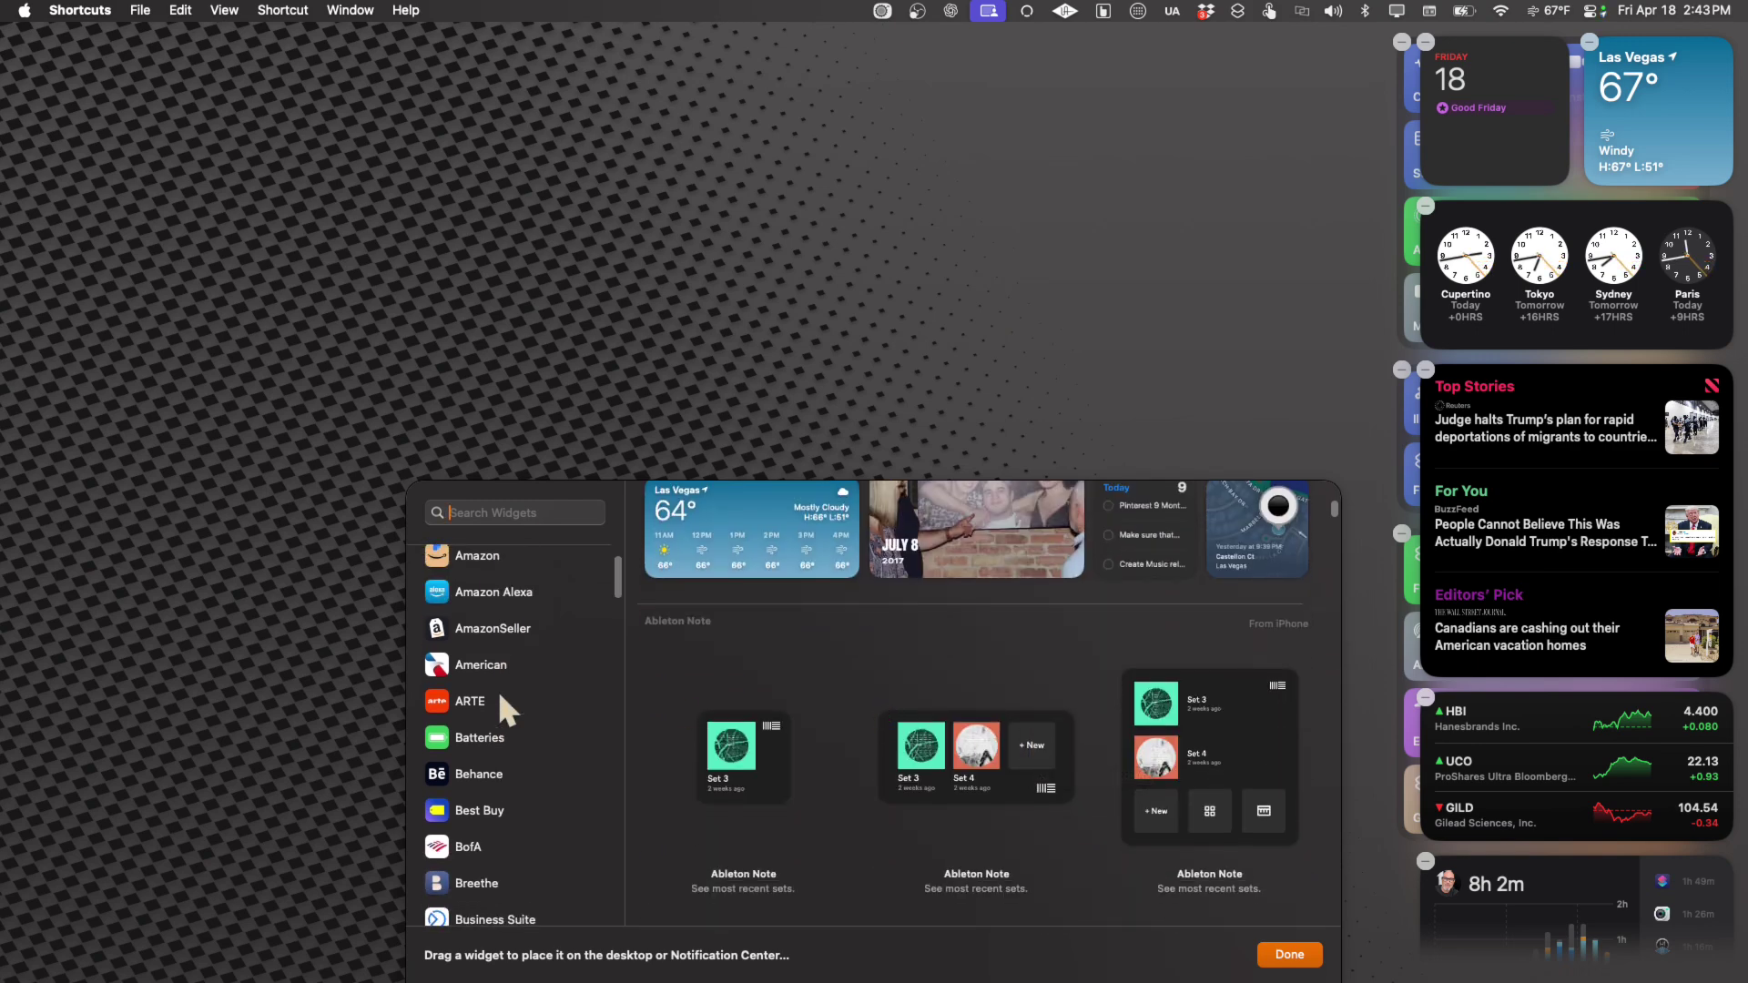
{"action": "scroll", "coordinate": [500, 695], "scroll_direction": "up", "scroll_amount": 3}
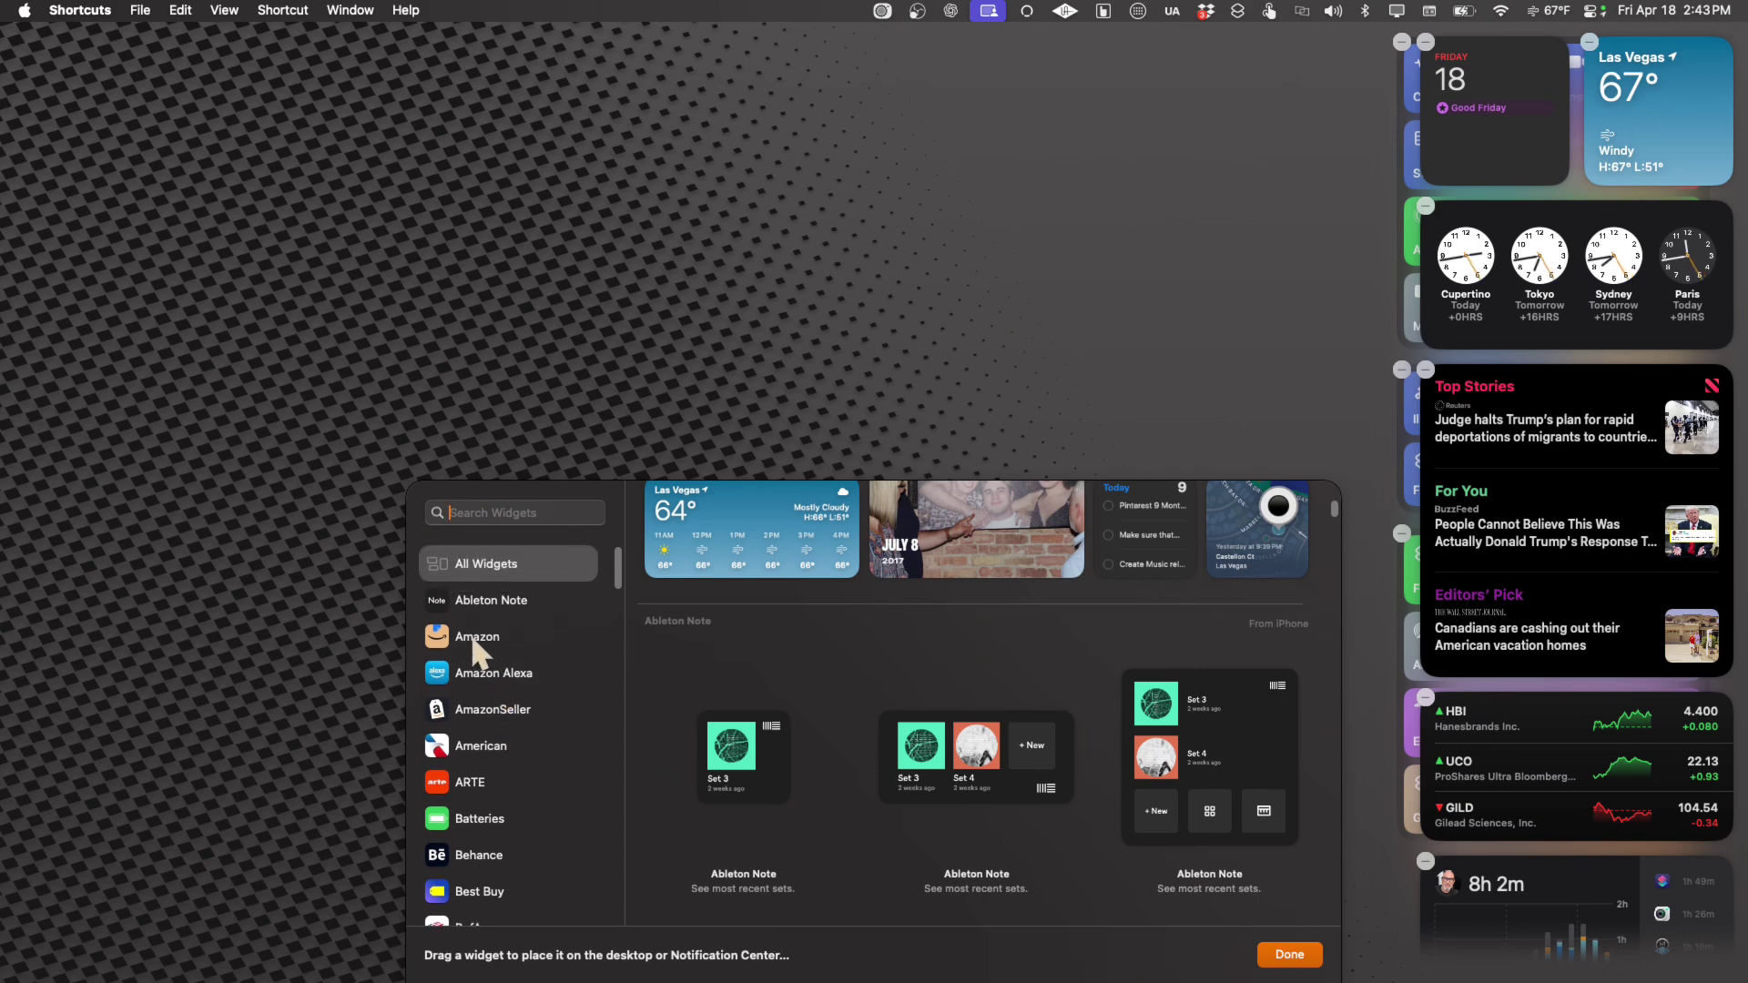
{"action": "left_click", "coordinate": [476, 637]}
{"action": "left_click", "coordinate": [474, 674]}
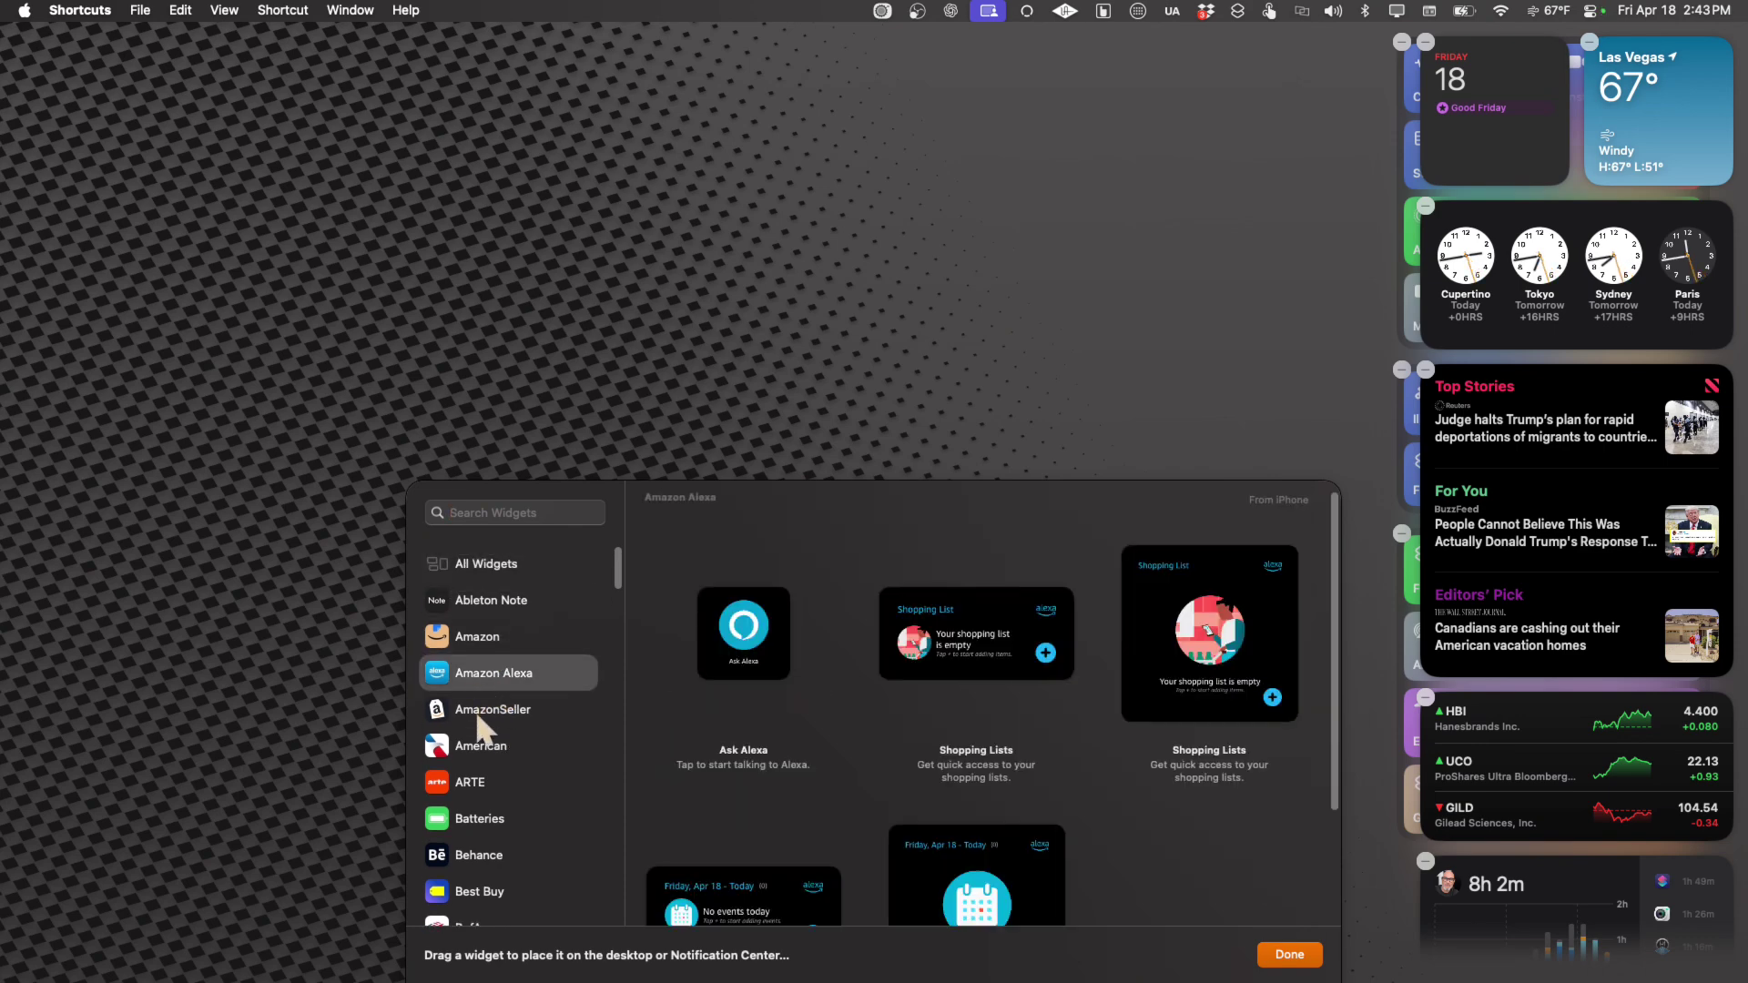
{"action": "left_click", "coordinate": [482, 720]}
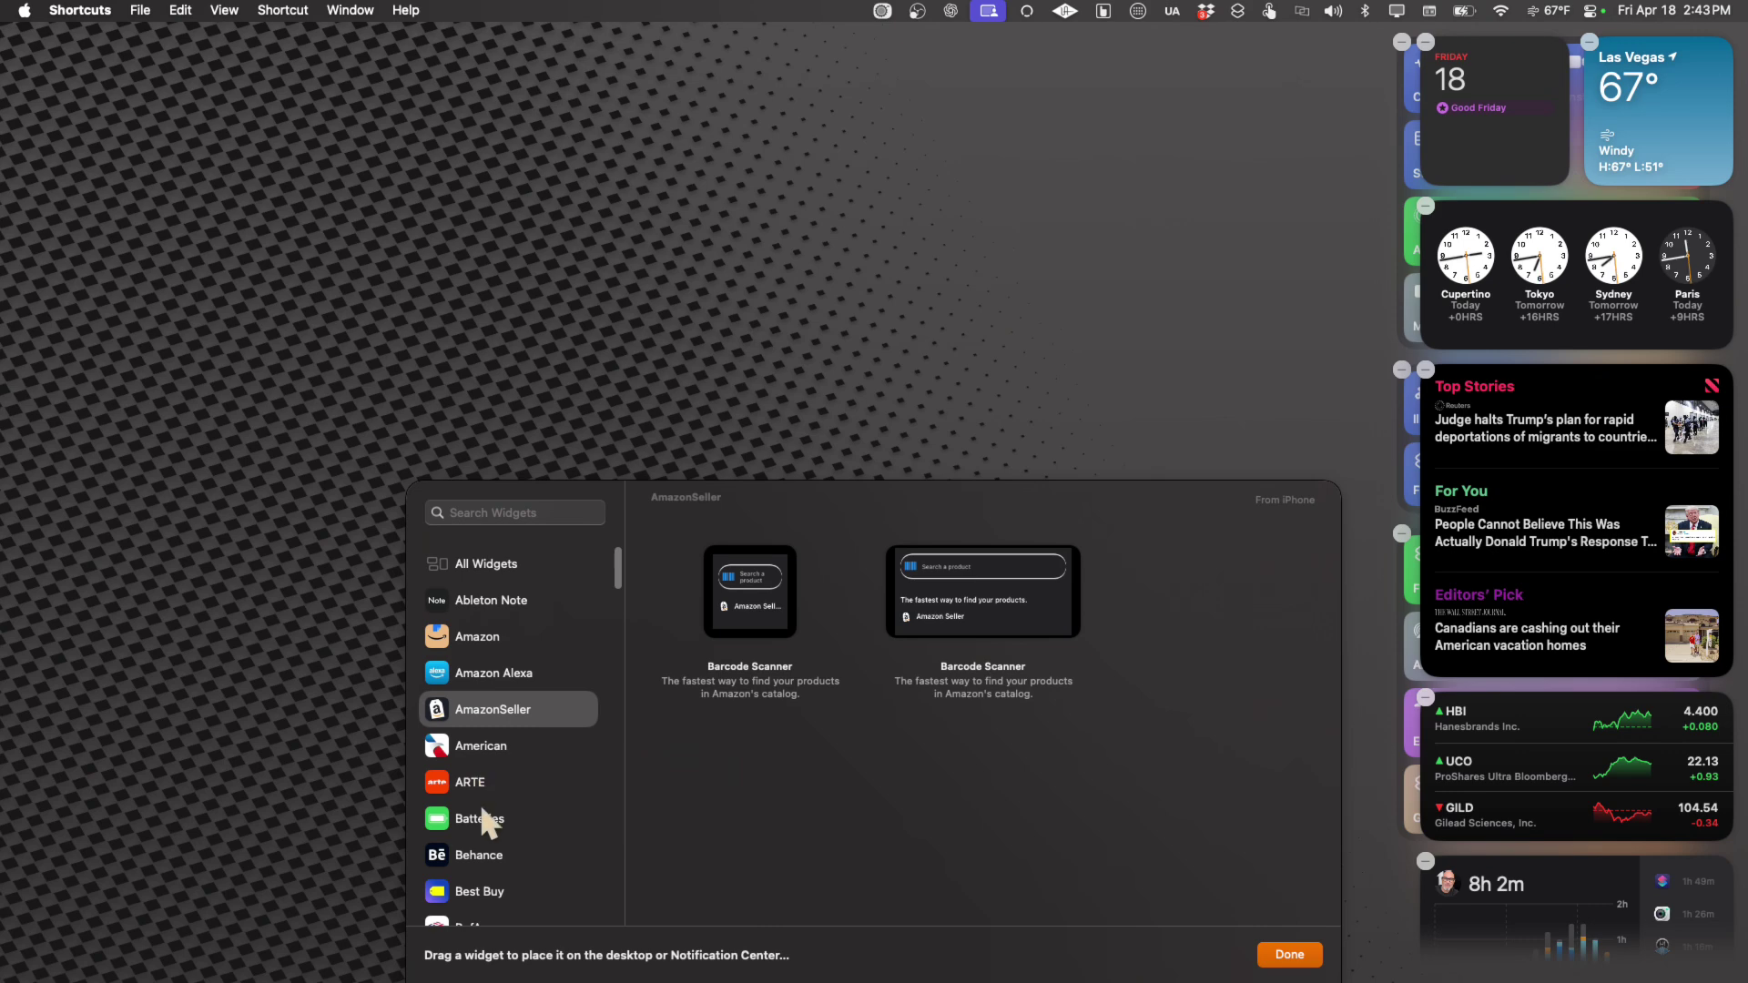
Step: Place the Clock app's City Digital widget on the desktop and close the gallery
{"action": "scroll", "coordinate": [482, 823], "scroll_direction": "down", "scroll_amount": 5}
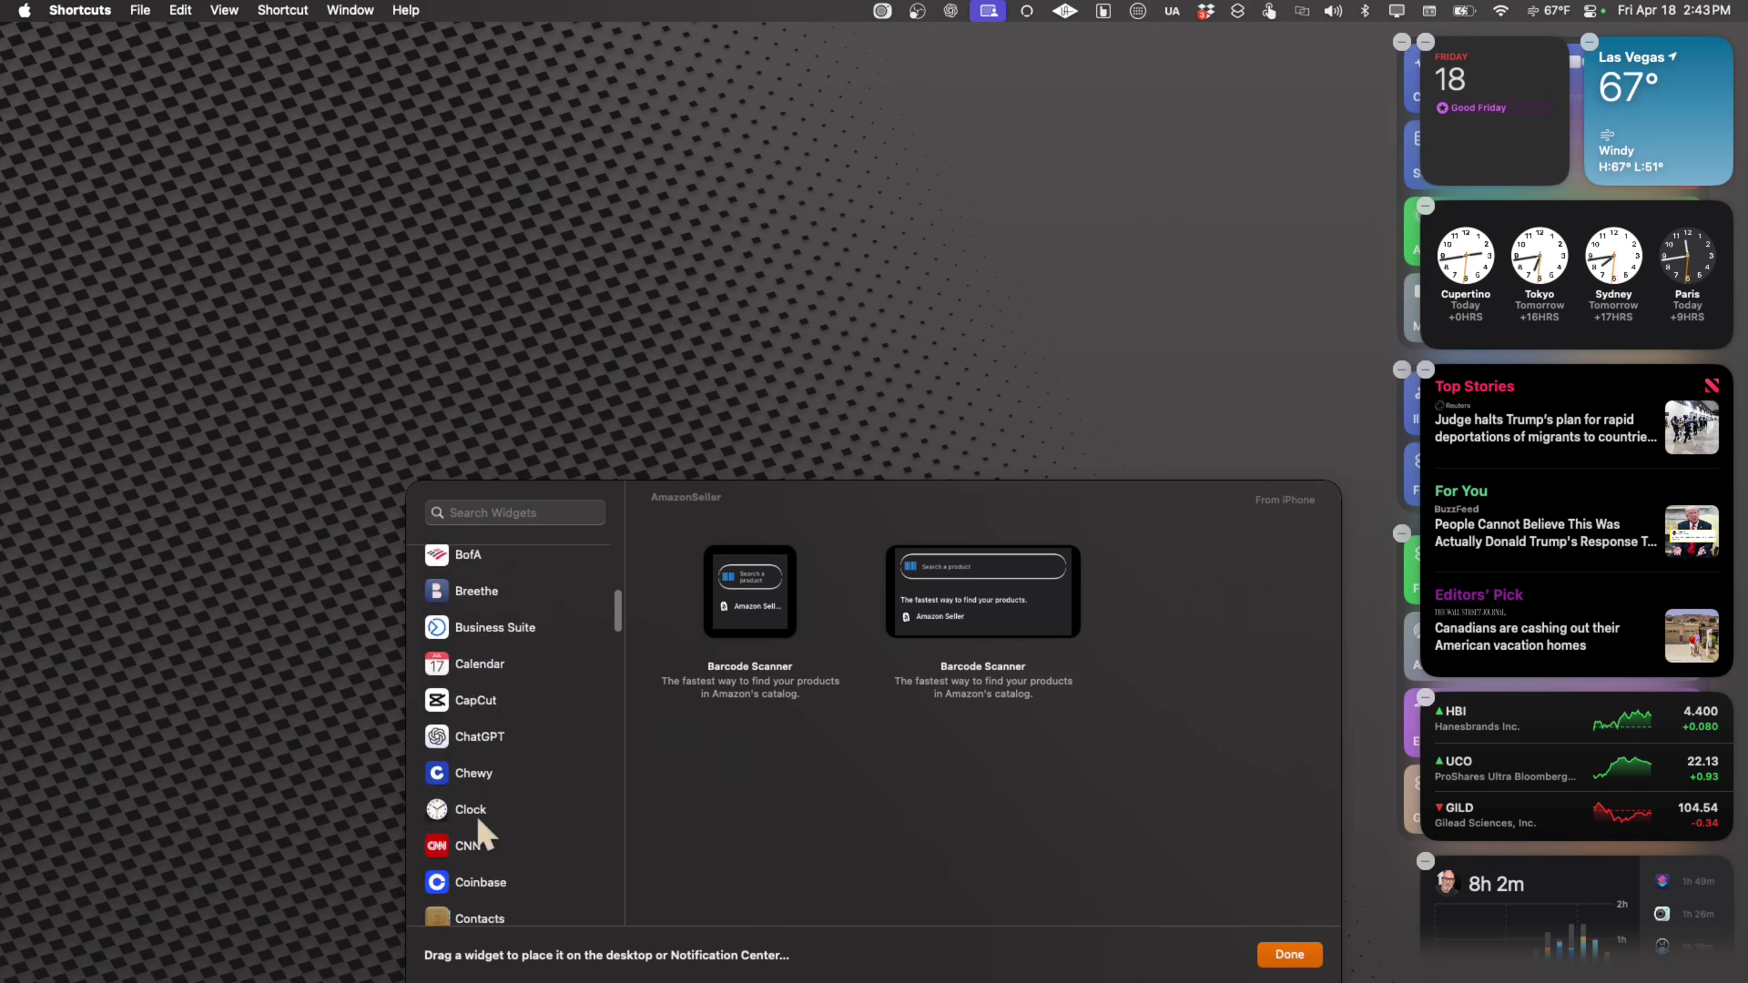
{"action": "scroll", "coordinate": [488, 805], "scroll_direction": "down", "scroll_amount": 1}
{"action": "left_click", "coordinate": [467, 791]}
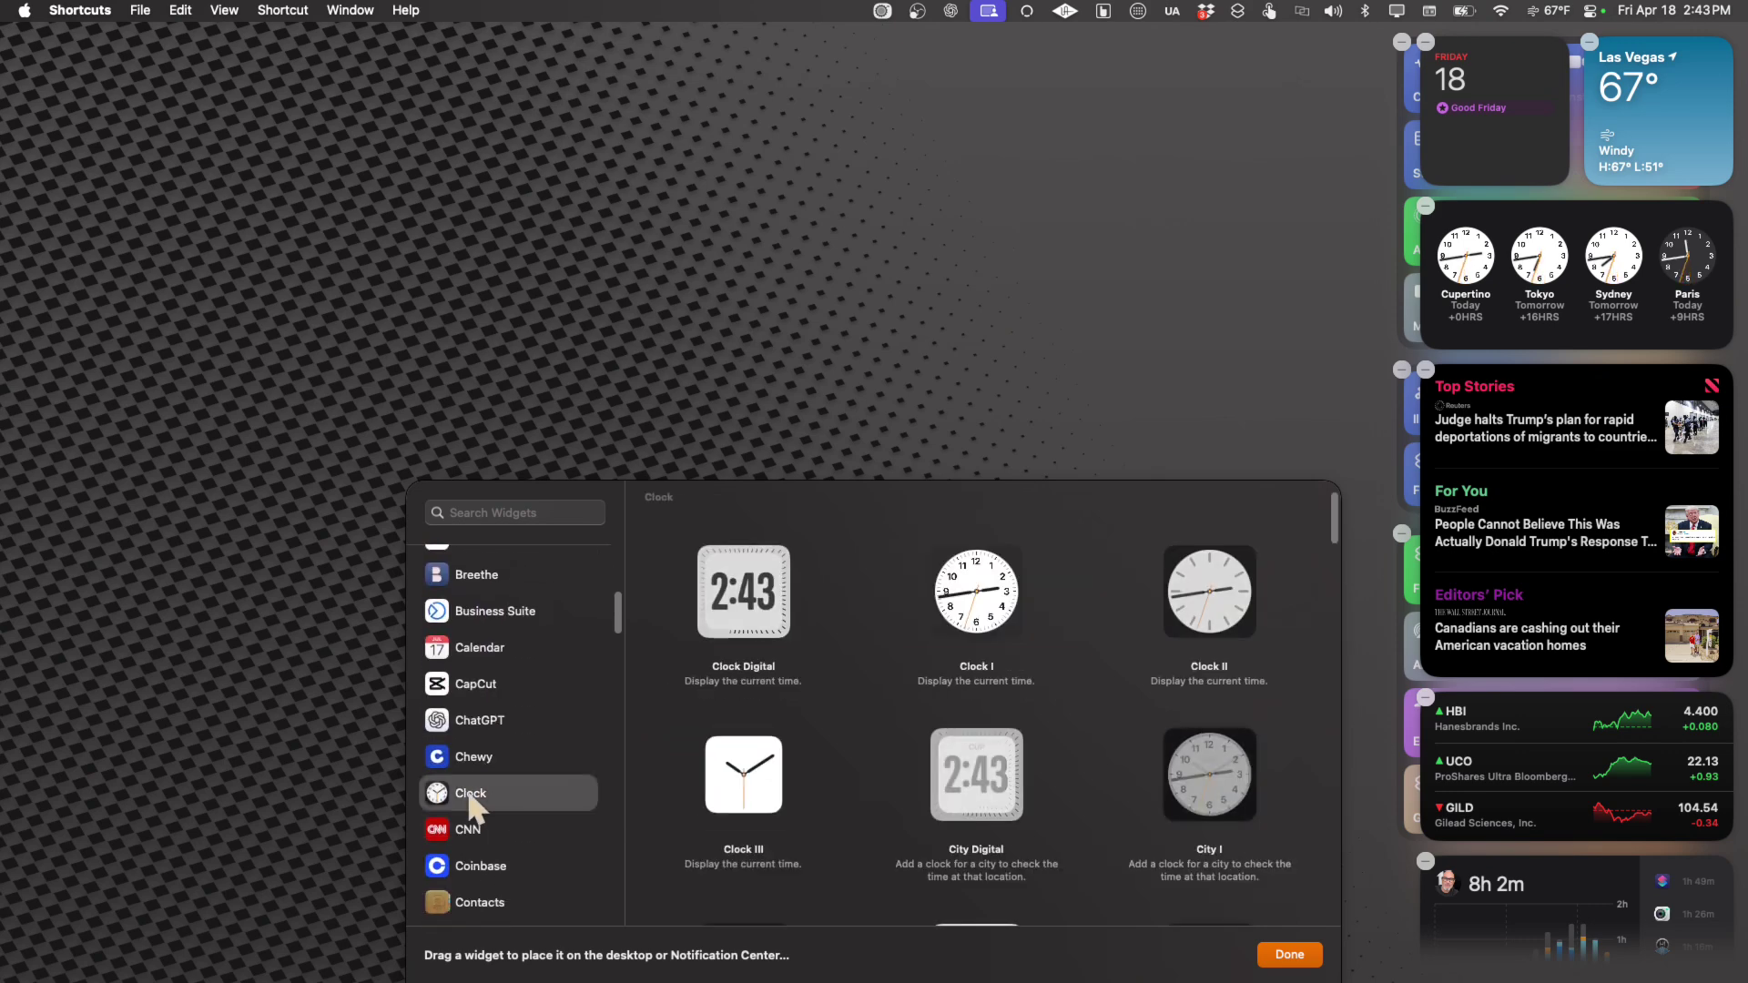
{"action": "mouse_move", "coordinate": [938, 797]}
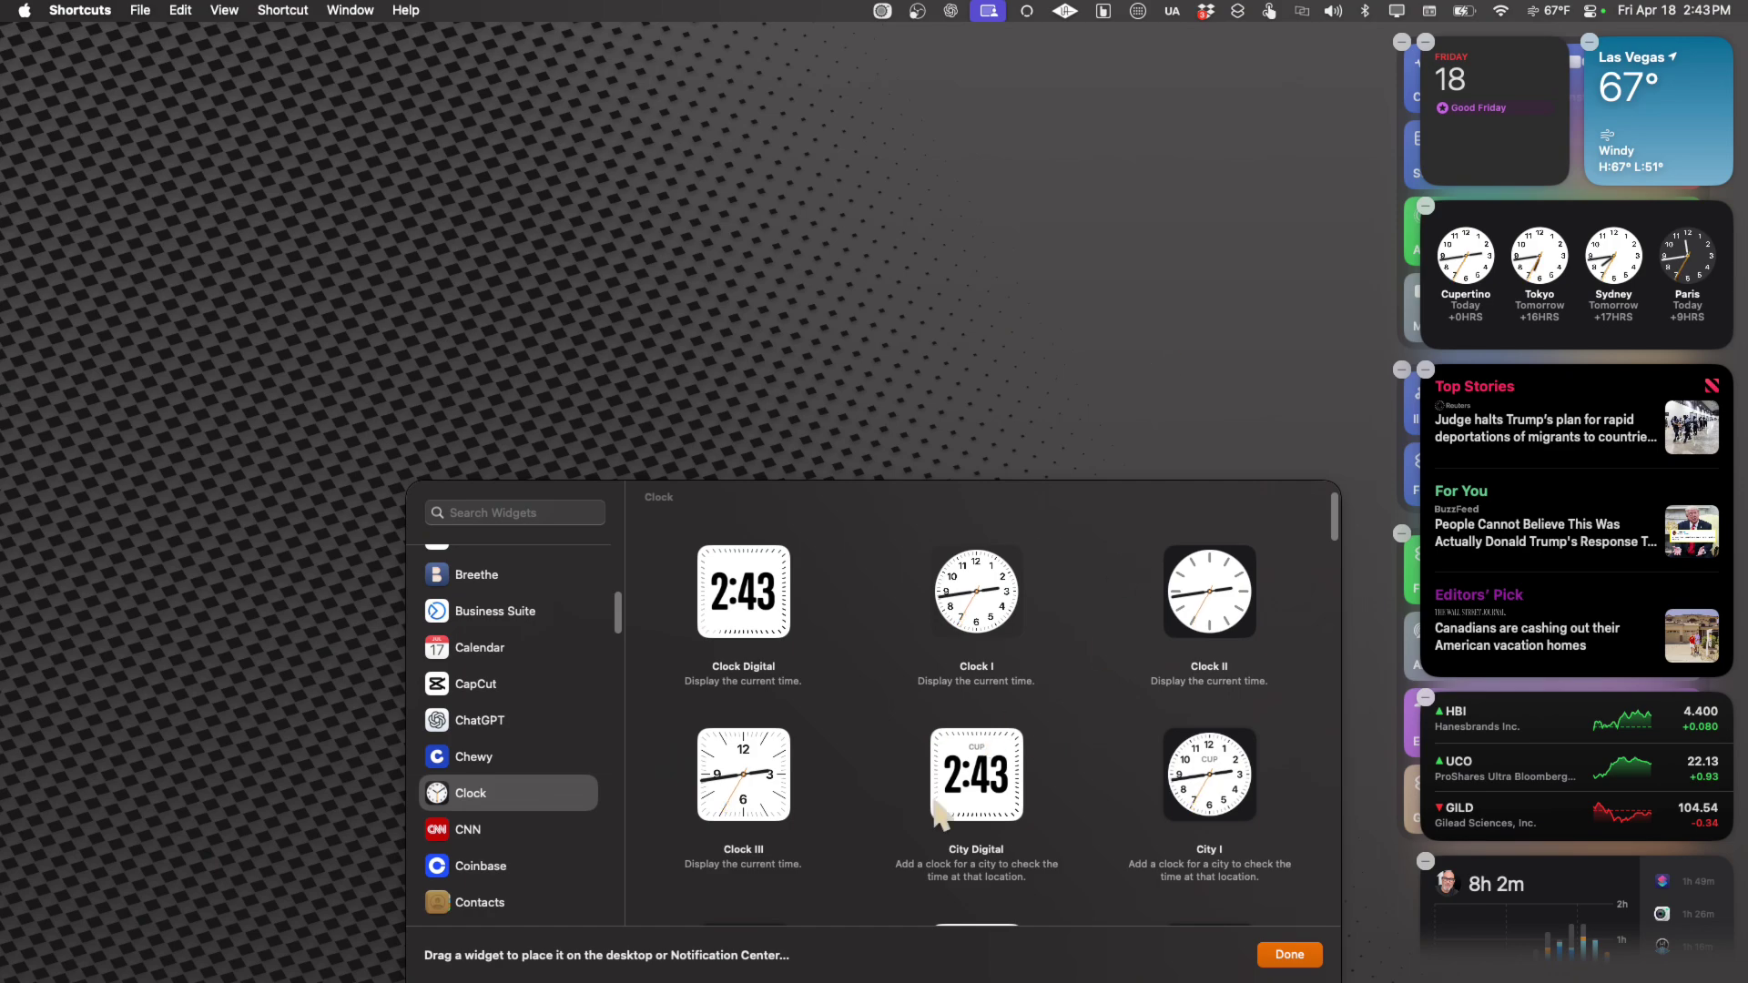
{"action": "left_click_drag", "start_coordinate": [976, 788], "coordinate": [956, 282]}
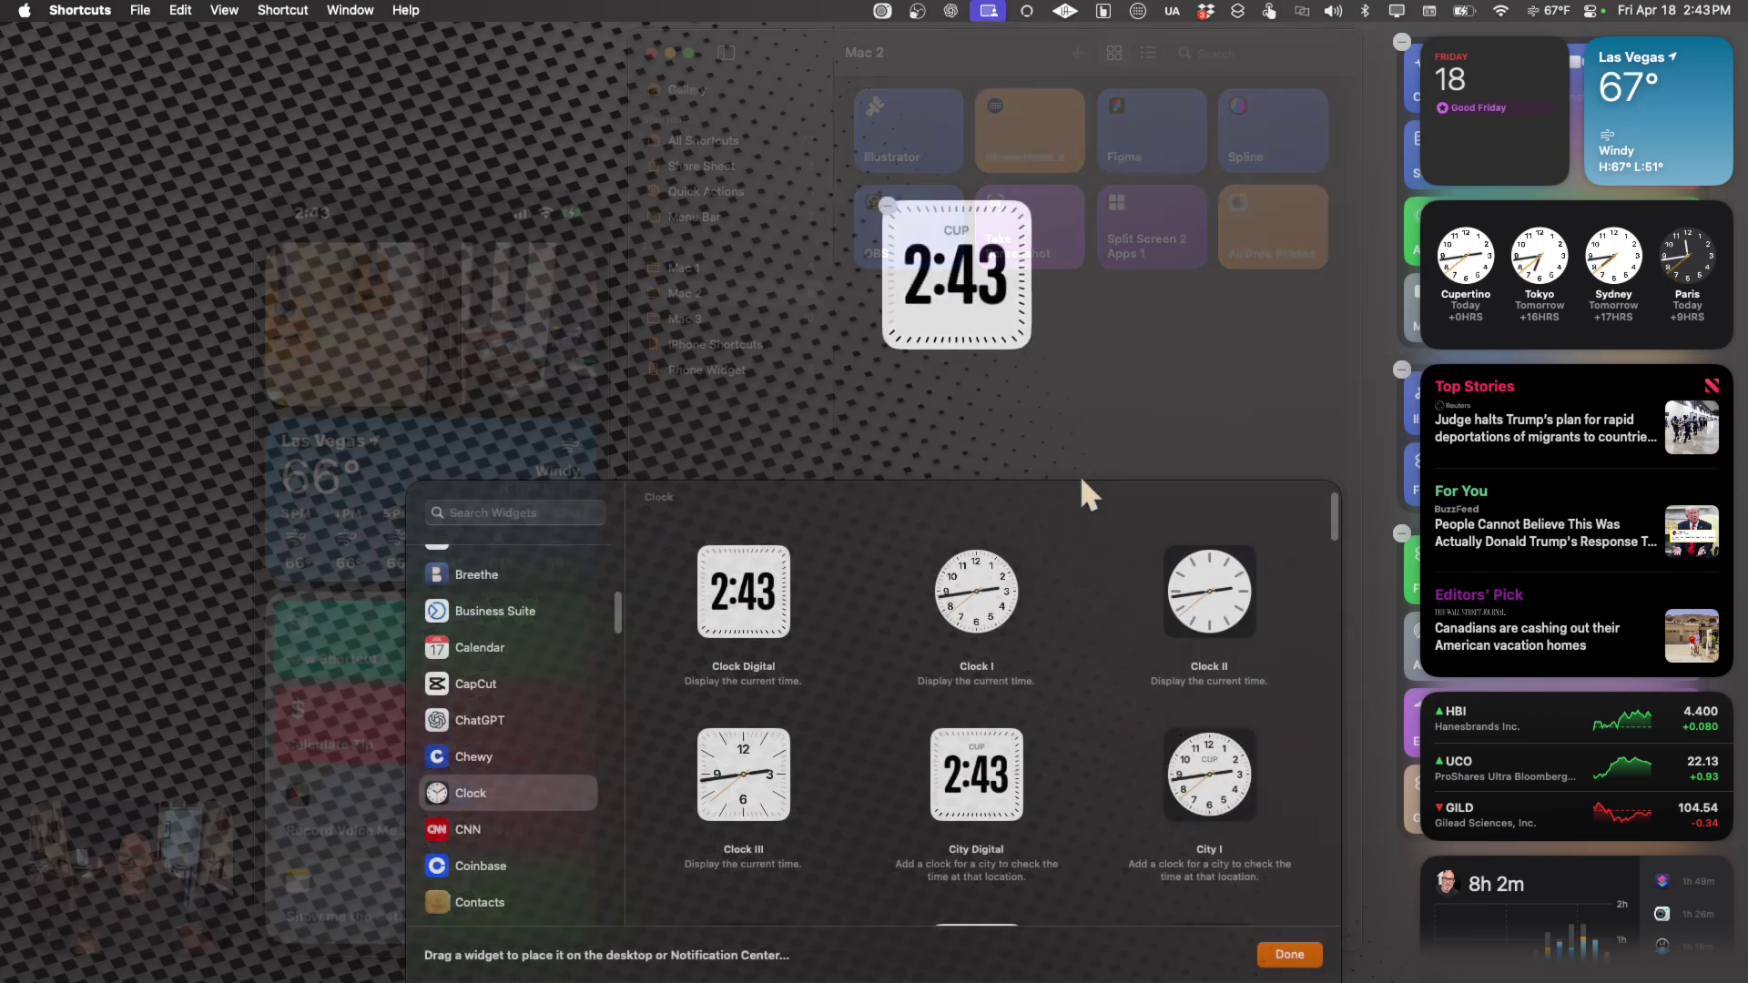
{"action": "left_click", "coordinate": [1081, 481]}
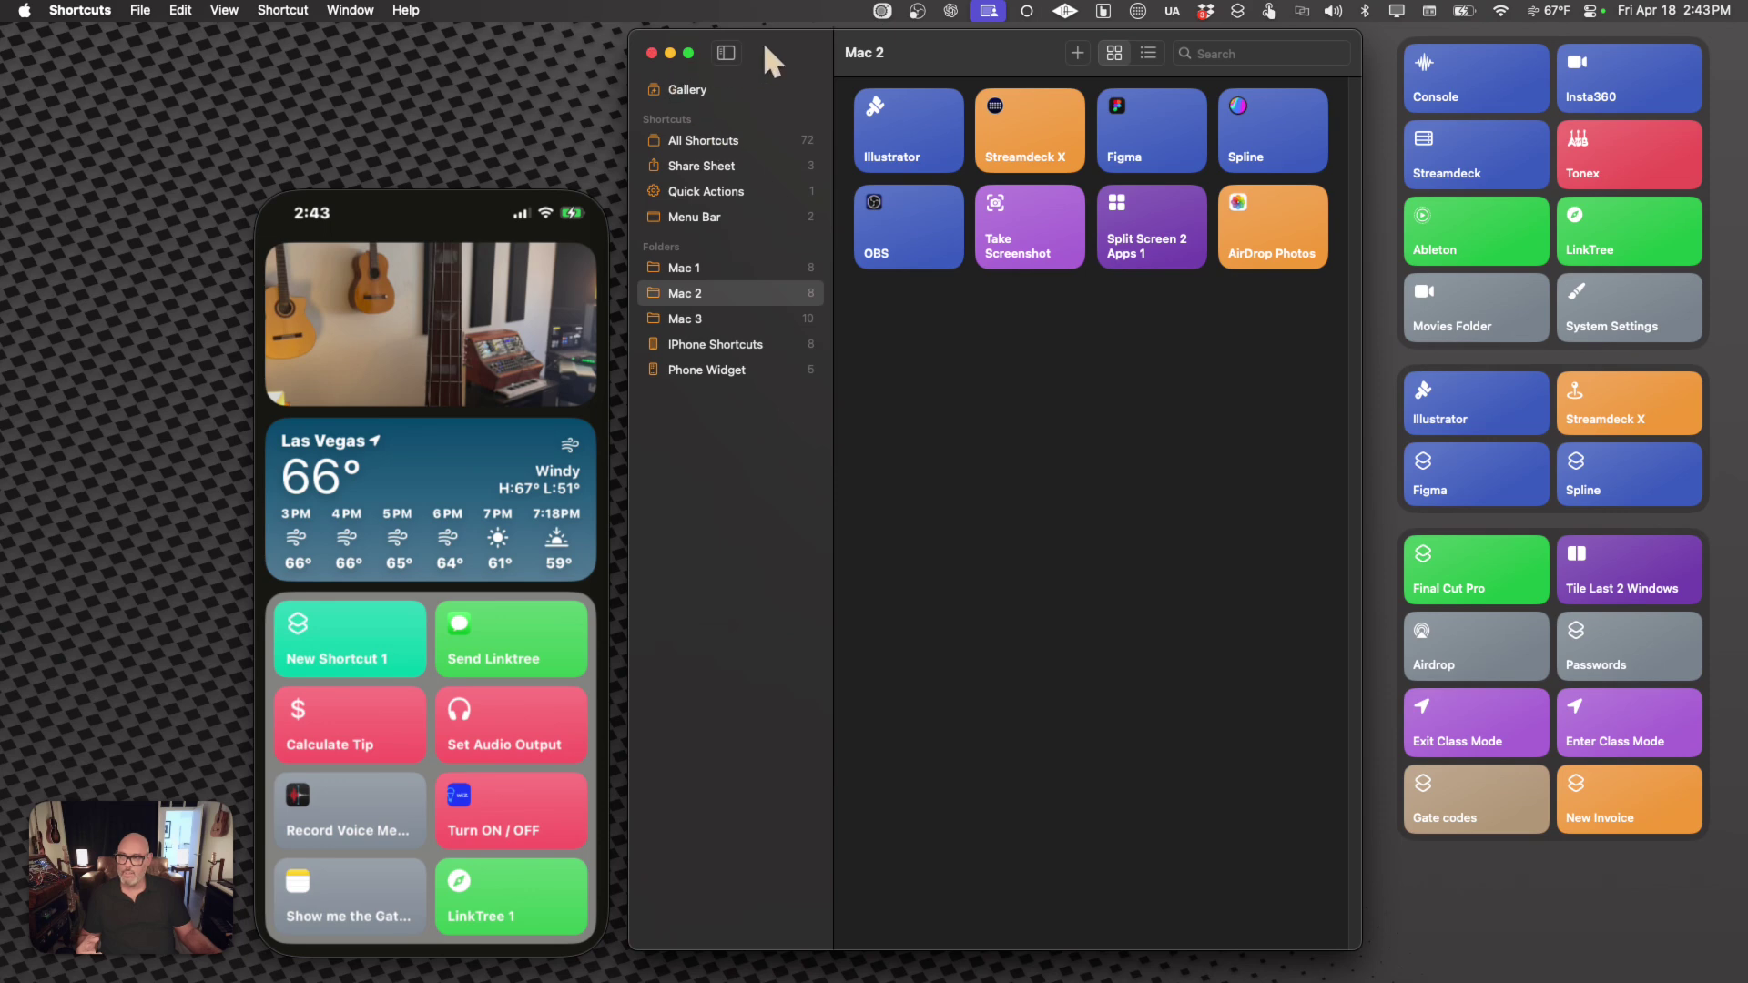
Step: Move the Shortcuts window down to uncover the clock, then reopen widget editing from it
{"action": "left_click_drag", "start_coordinate": [763, 41], "coordinate": [758, 451]}
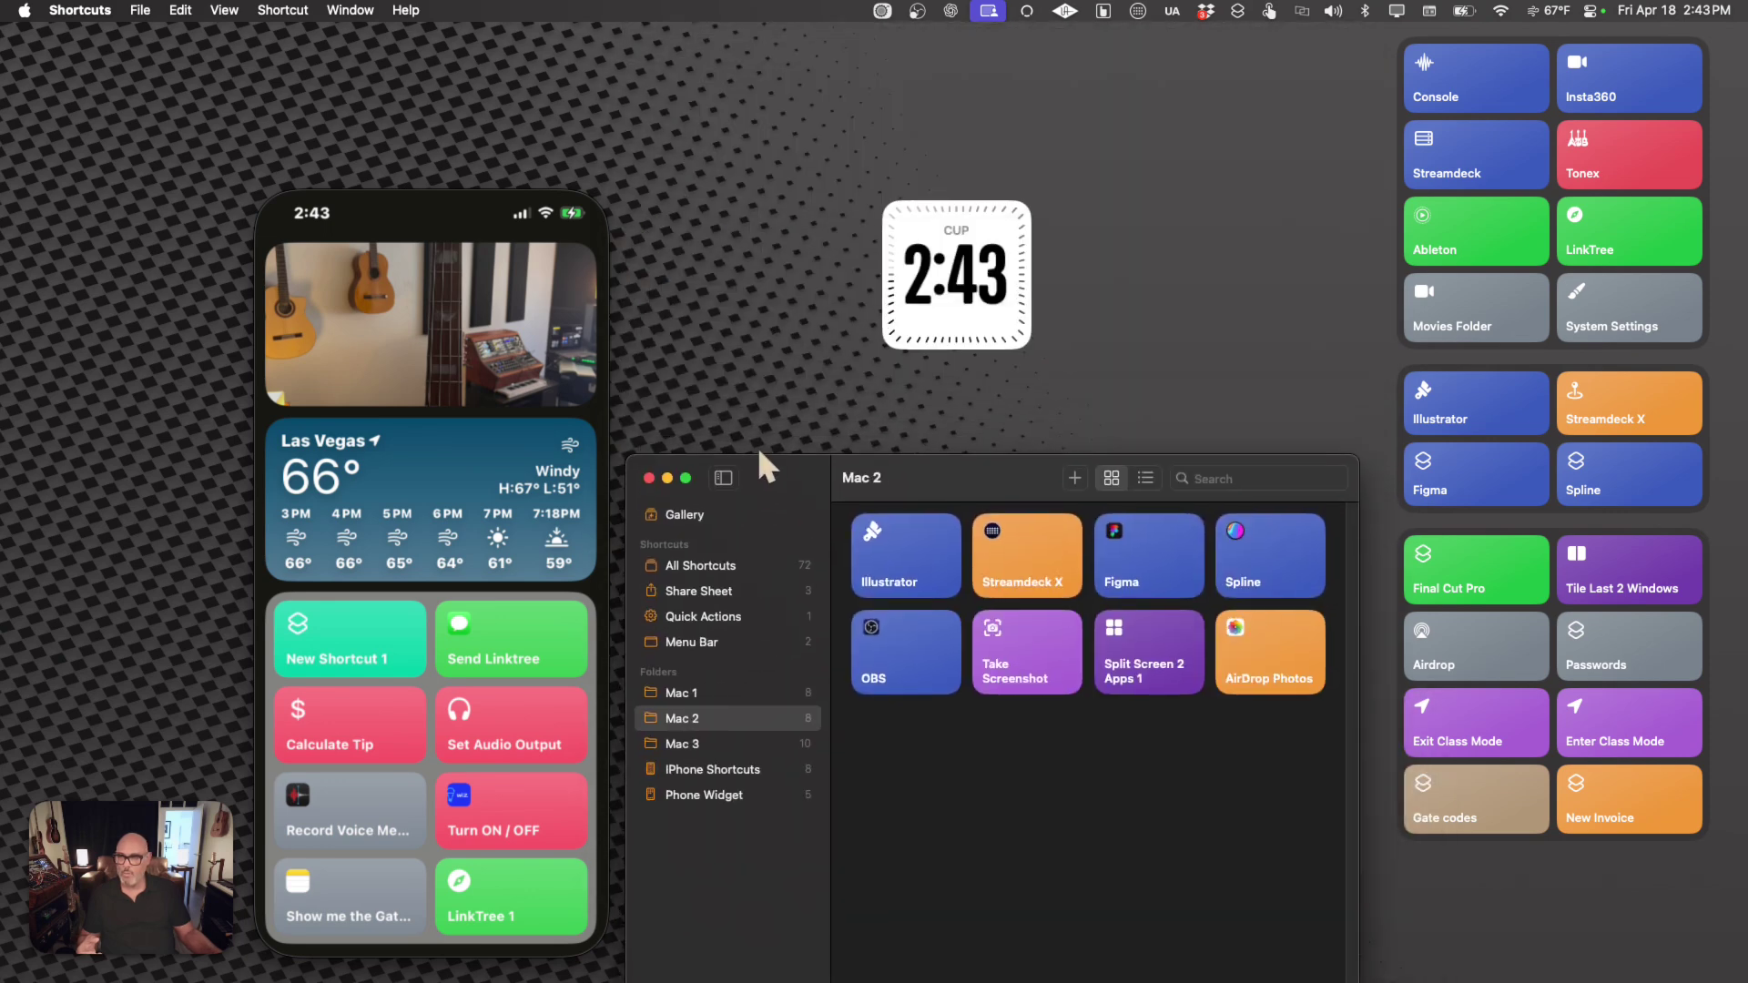
{"action": "right_click", "coordinate": [904, 282]}
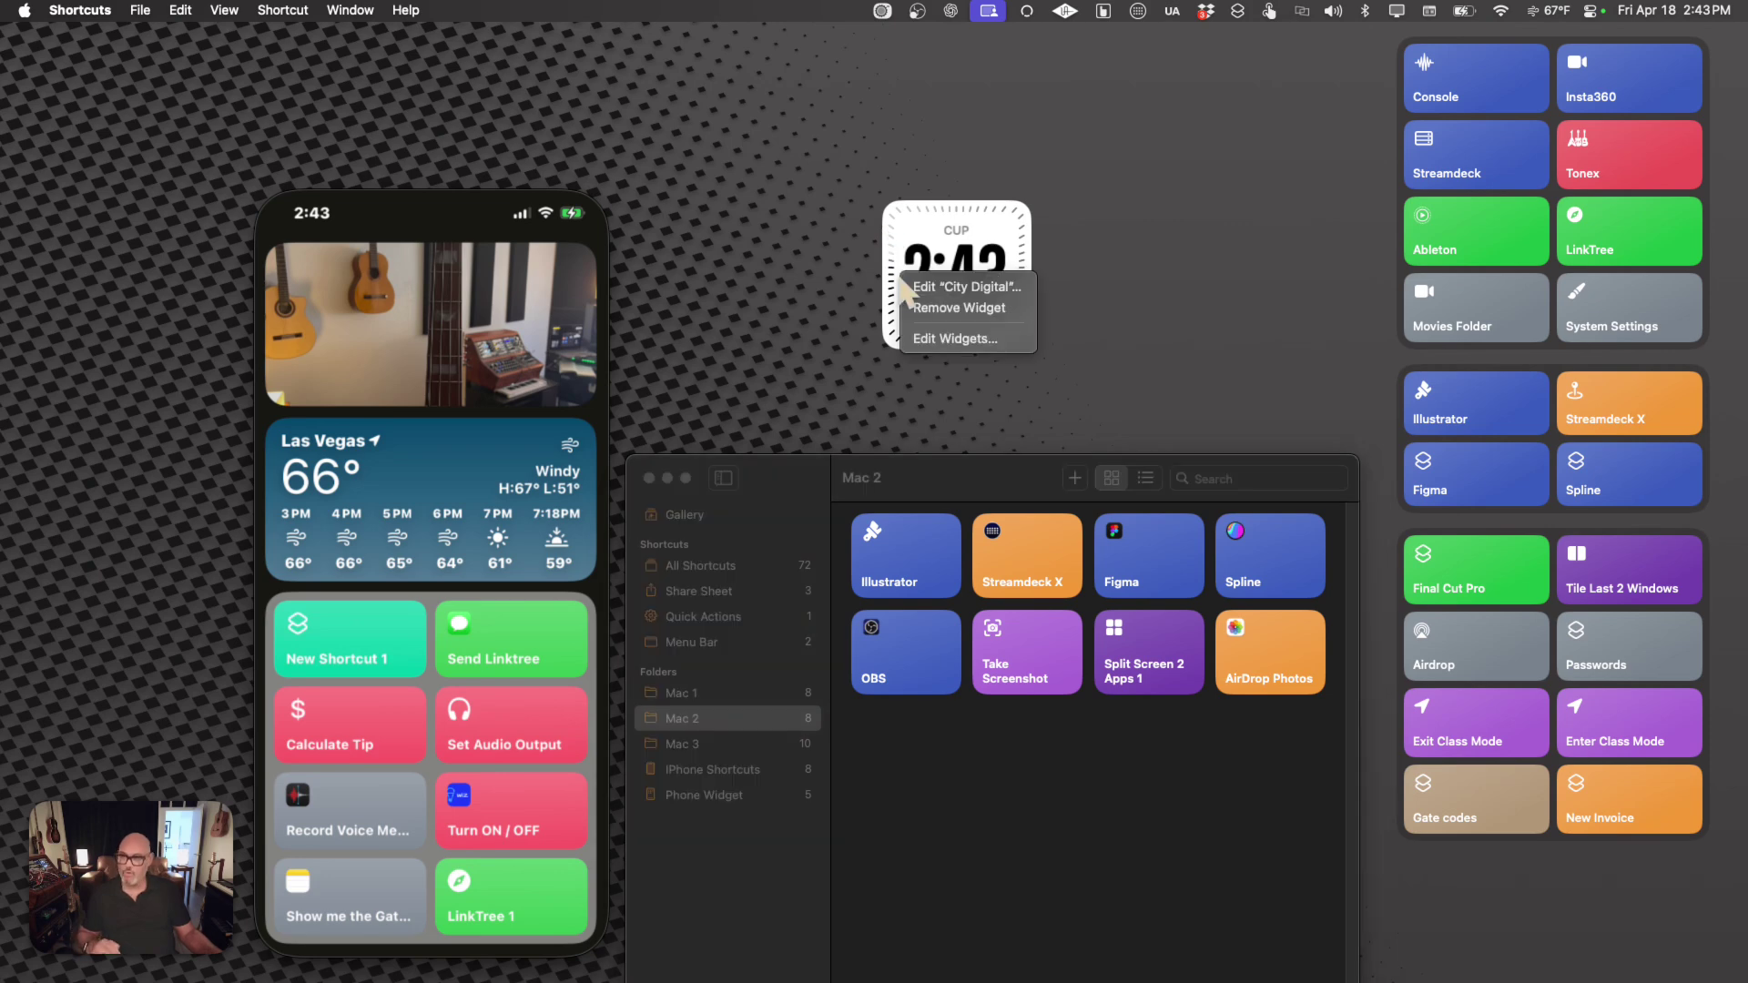
{"action": "left_click", "coordinate": [935, 340]}
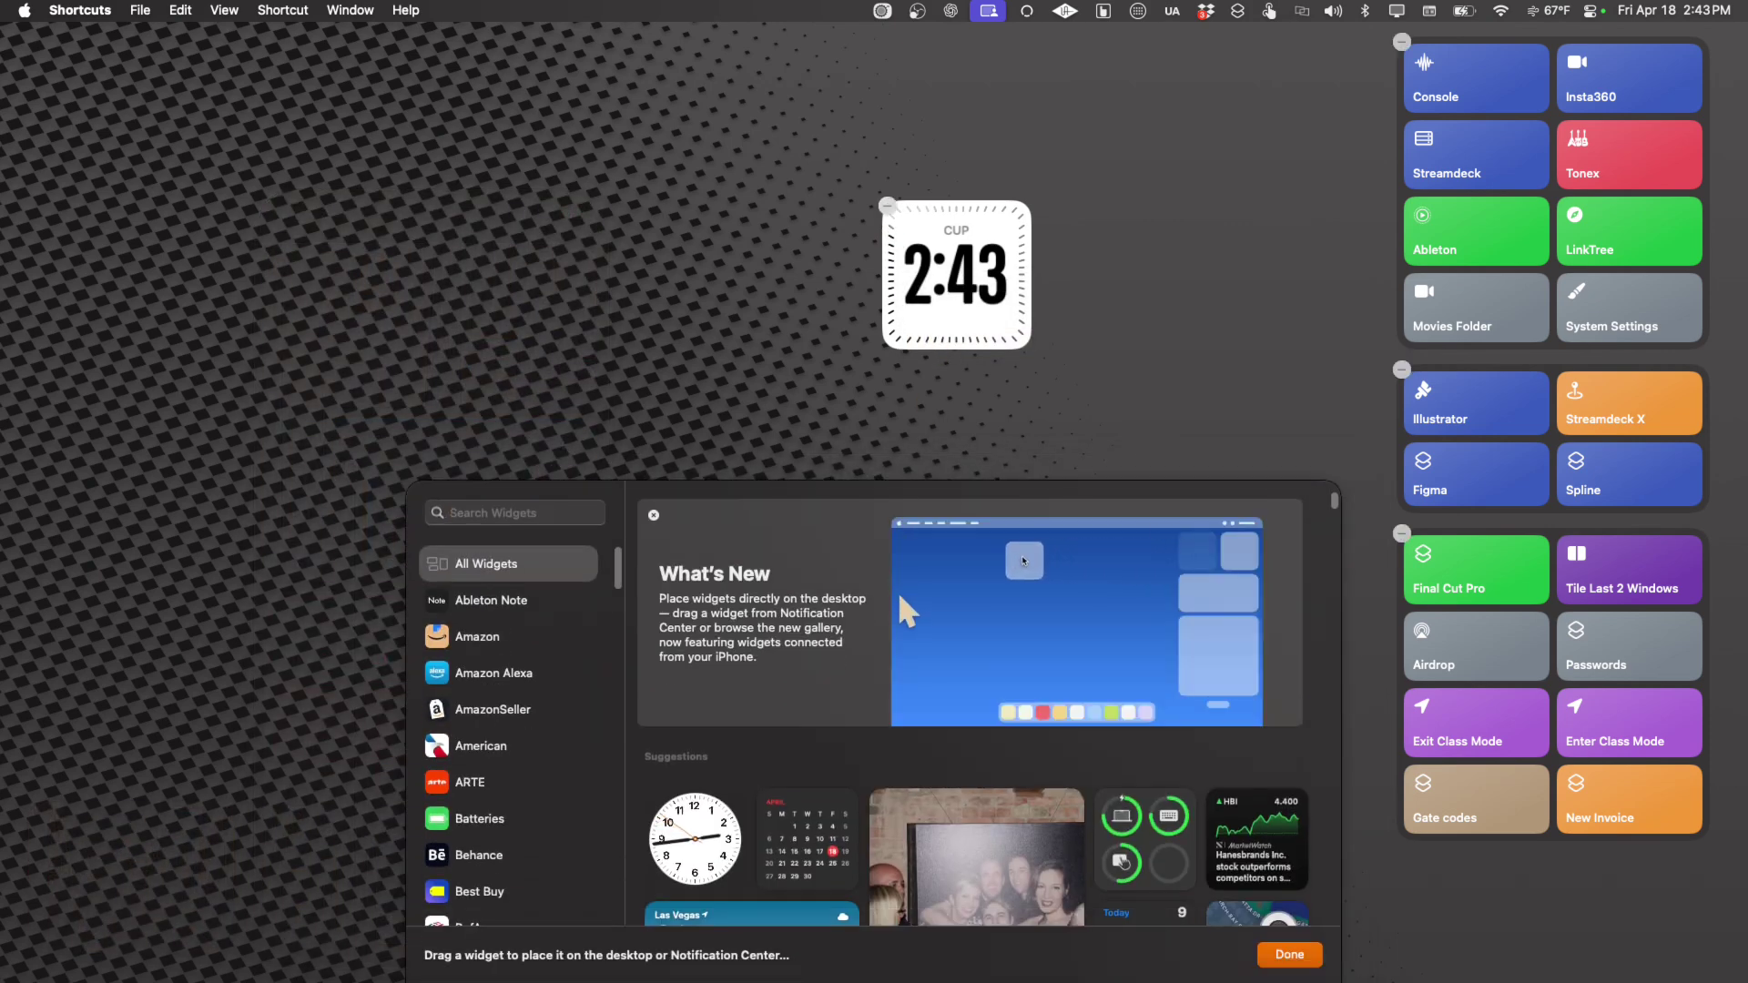
Step: Replace the City Digital clock with a small Stocks Symbol widget on the desktop
{"action": "left_click", "coordinate": [888, 206]}
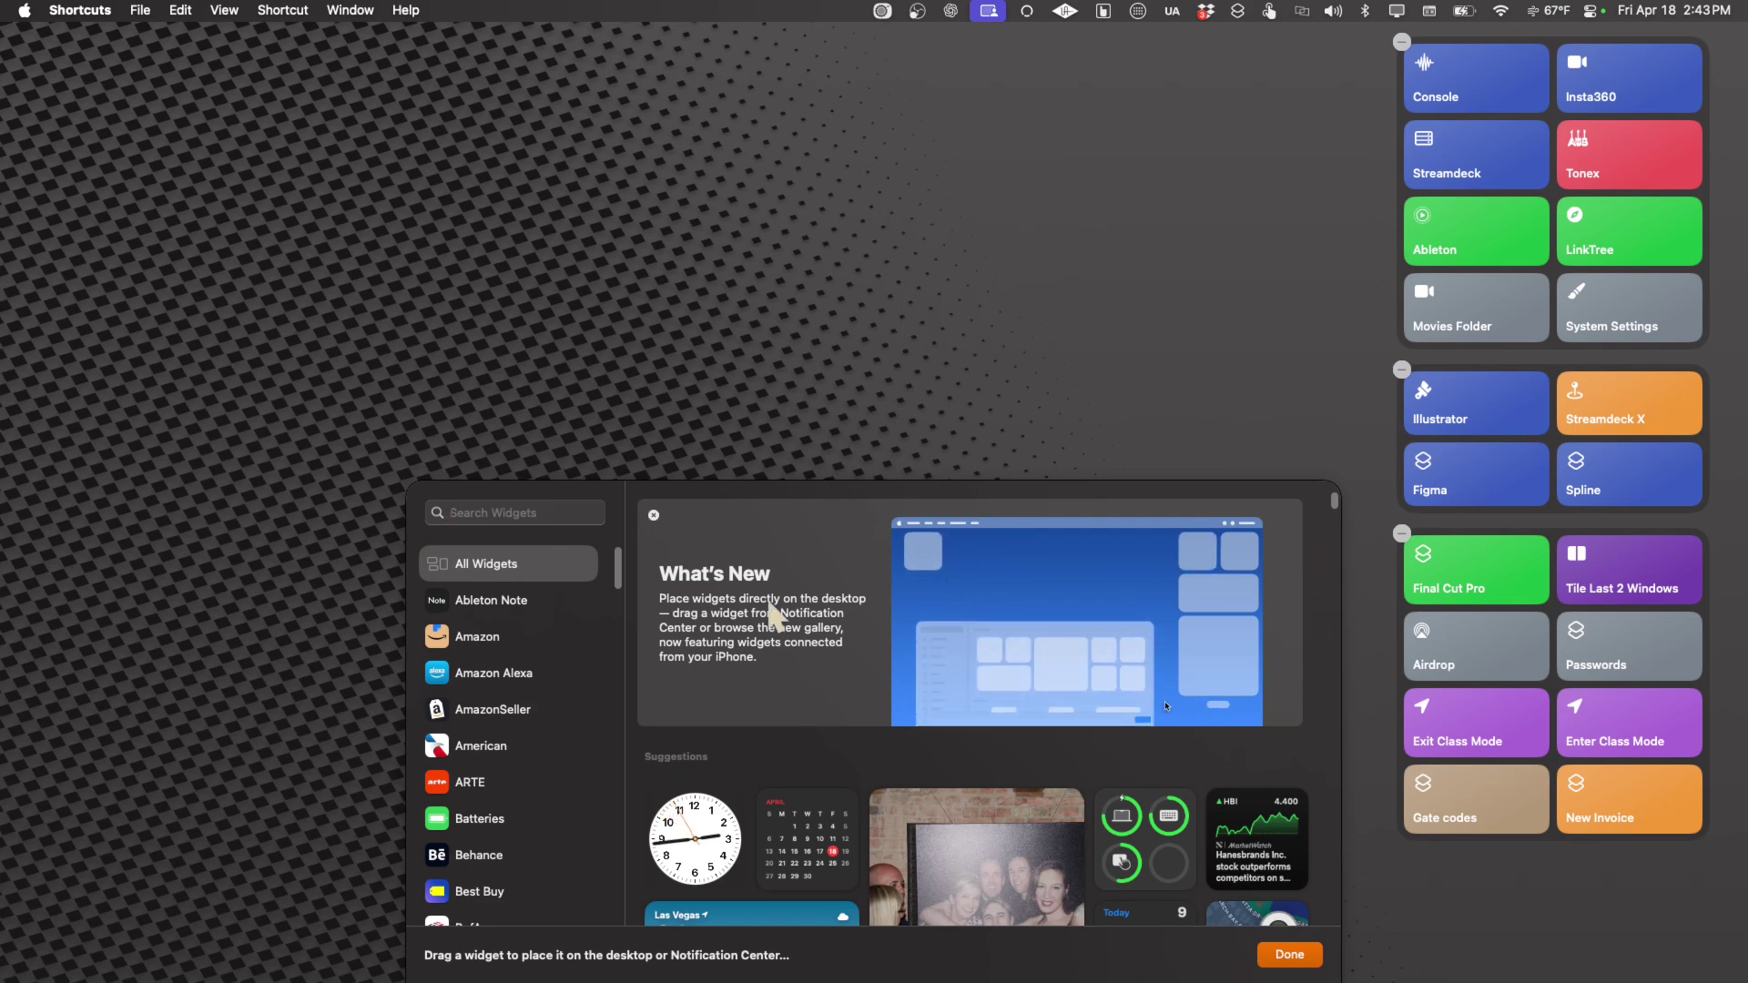
{"action": "scroll", "coordinate": [783, 833], "scroll_direction": "down", "scroll_amount": 2}
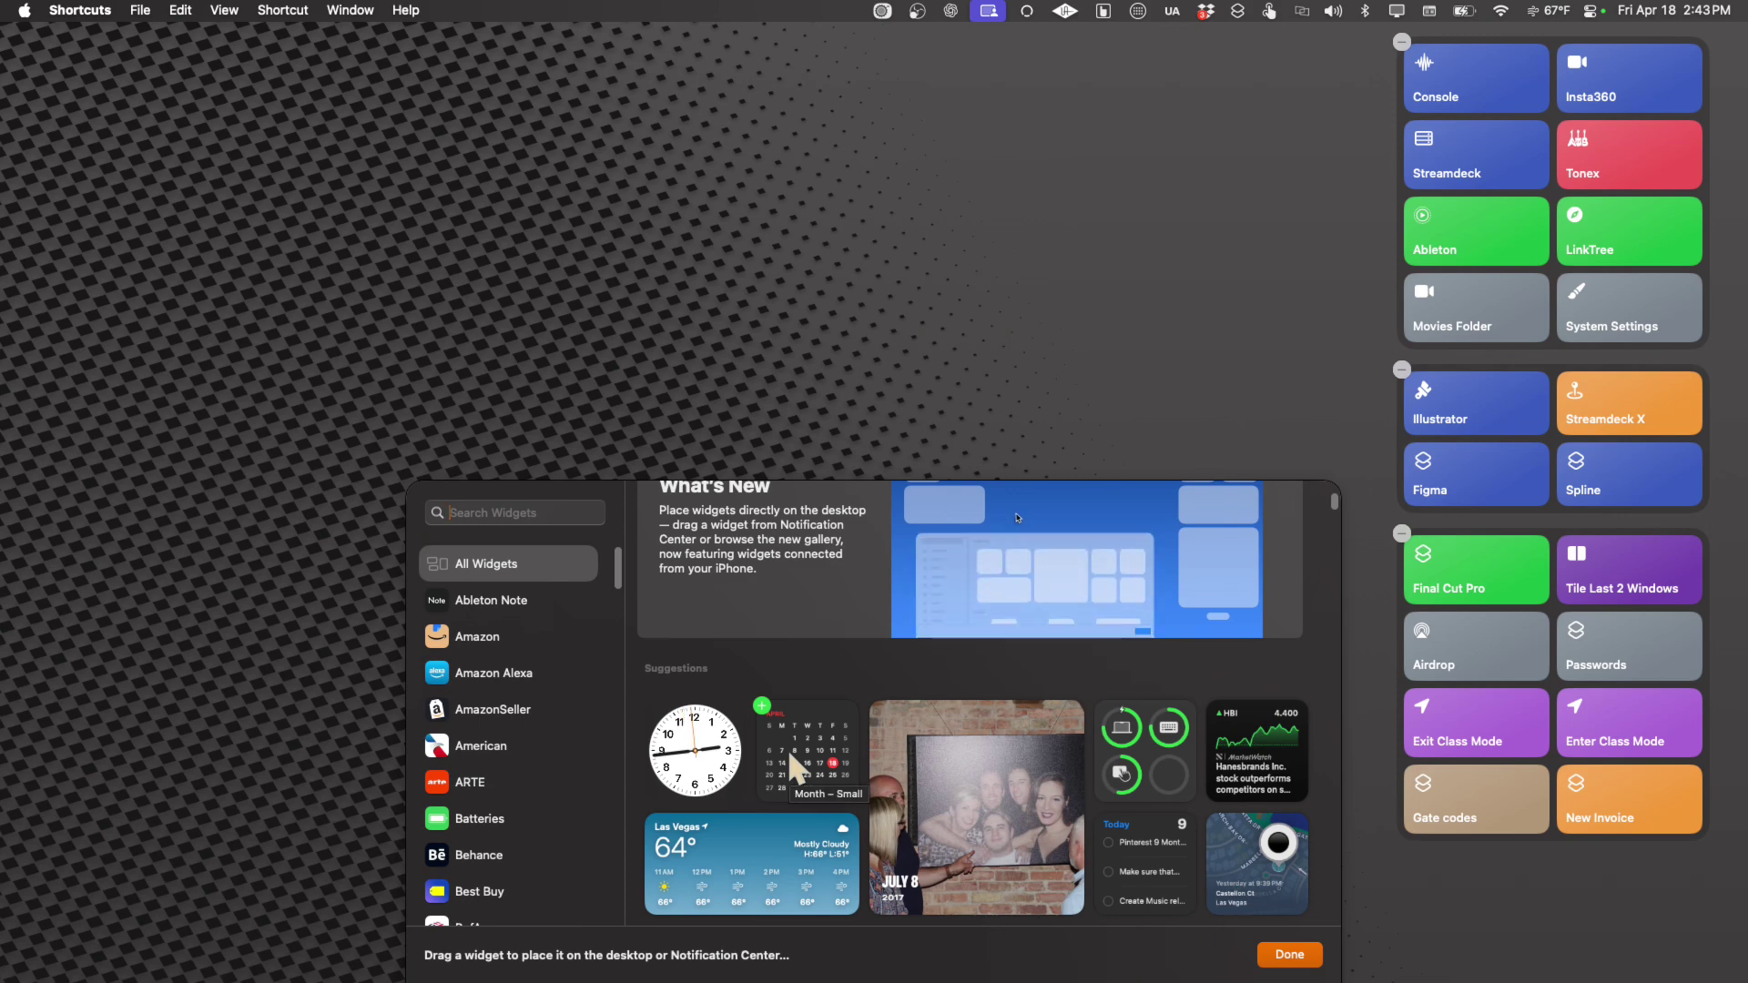
{"action": "scroll", "coordinate": [772, 865], "scroll_direction": "down", "scroll_amount": 3}
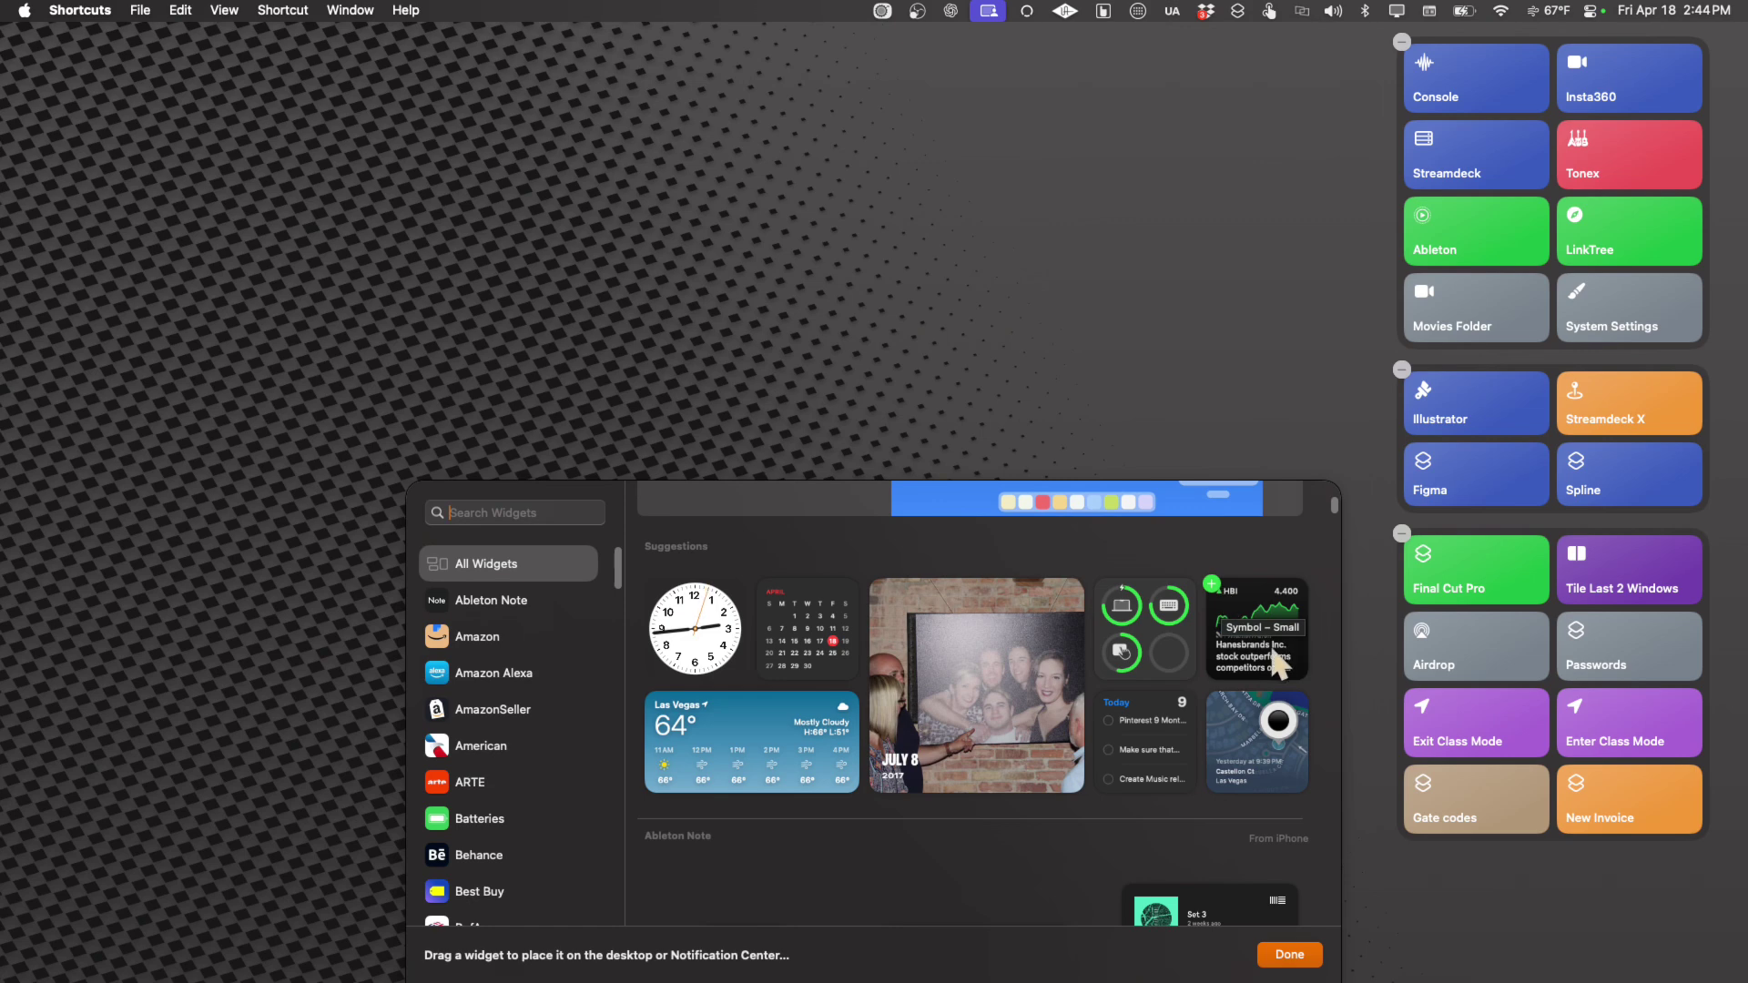
{"action": "left_click_drag", "start_coordinate": [1275, 662], "coordinate": [1172, 226]}
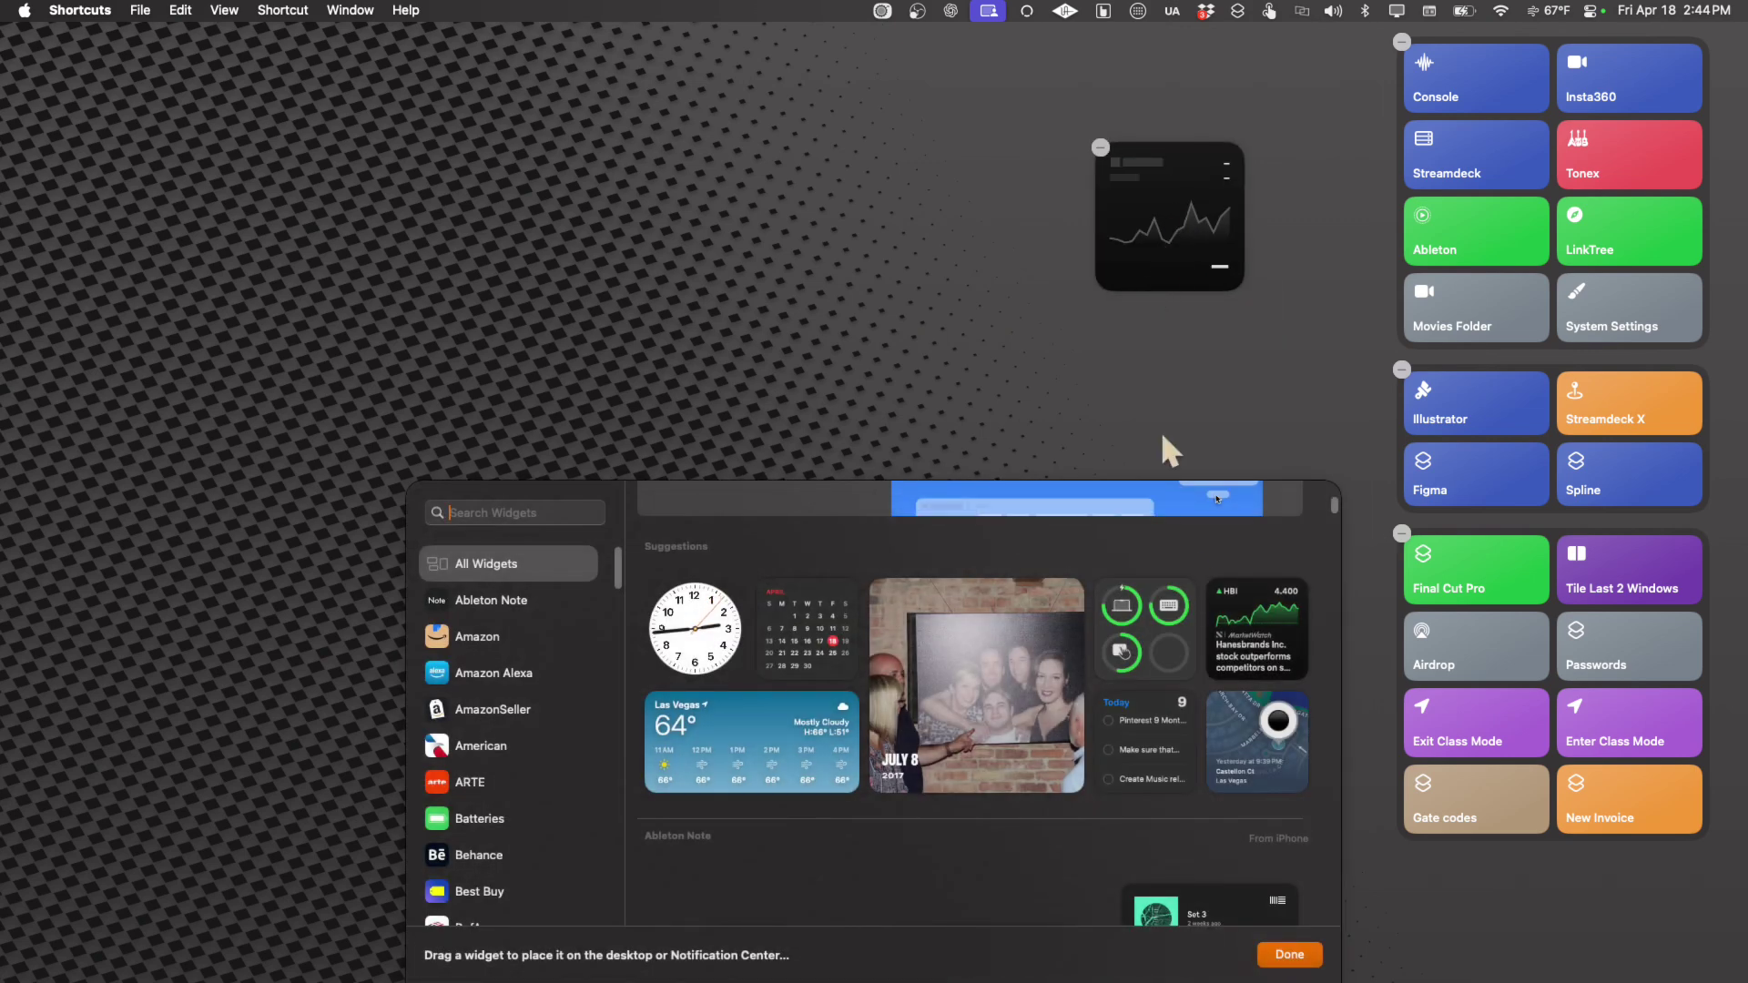
Step: Switch the Stocks widget's symbol from HBI to UCO, then remove the widget from the desktop
{"action": "left_click", "coordinate": [1134, 331]}
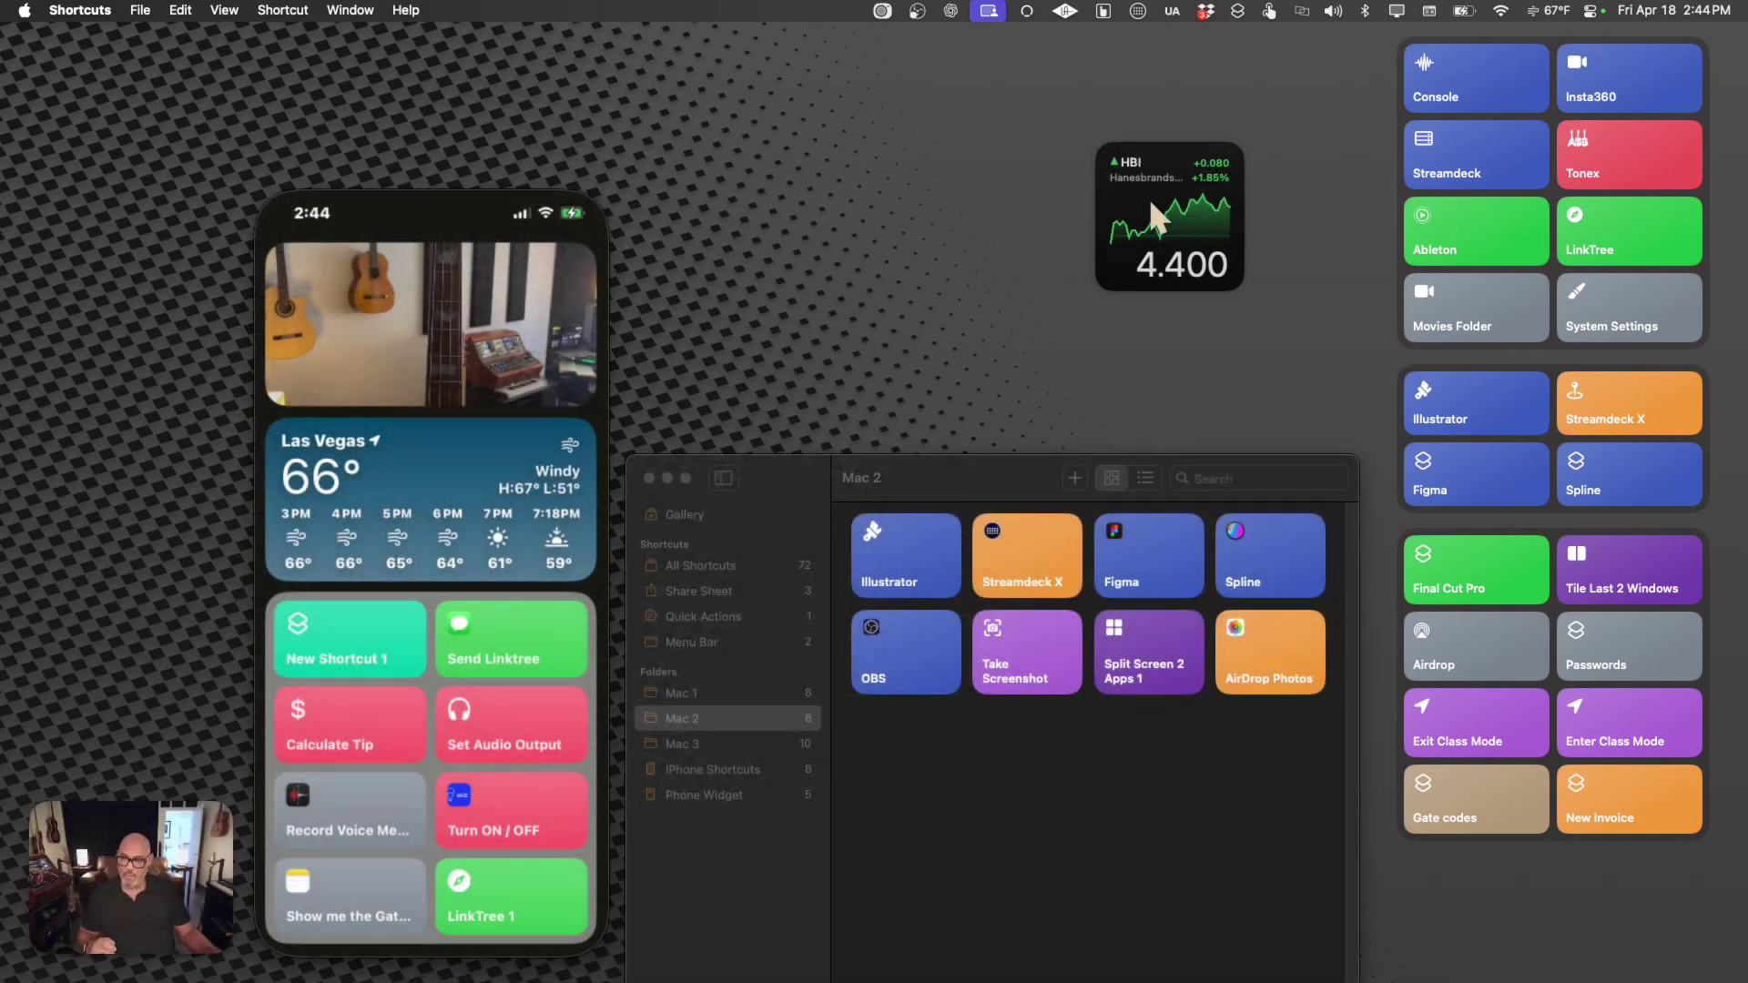
{"action": "right_click", "coordinate": [1149, 199]}
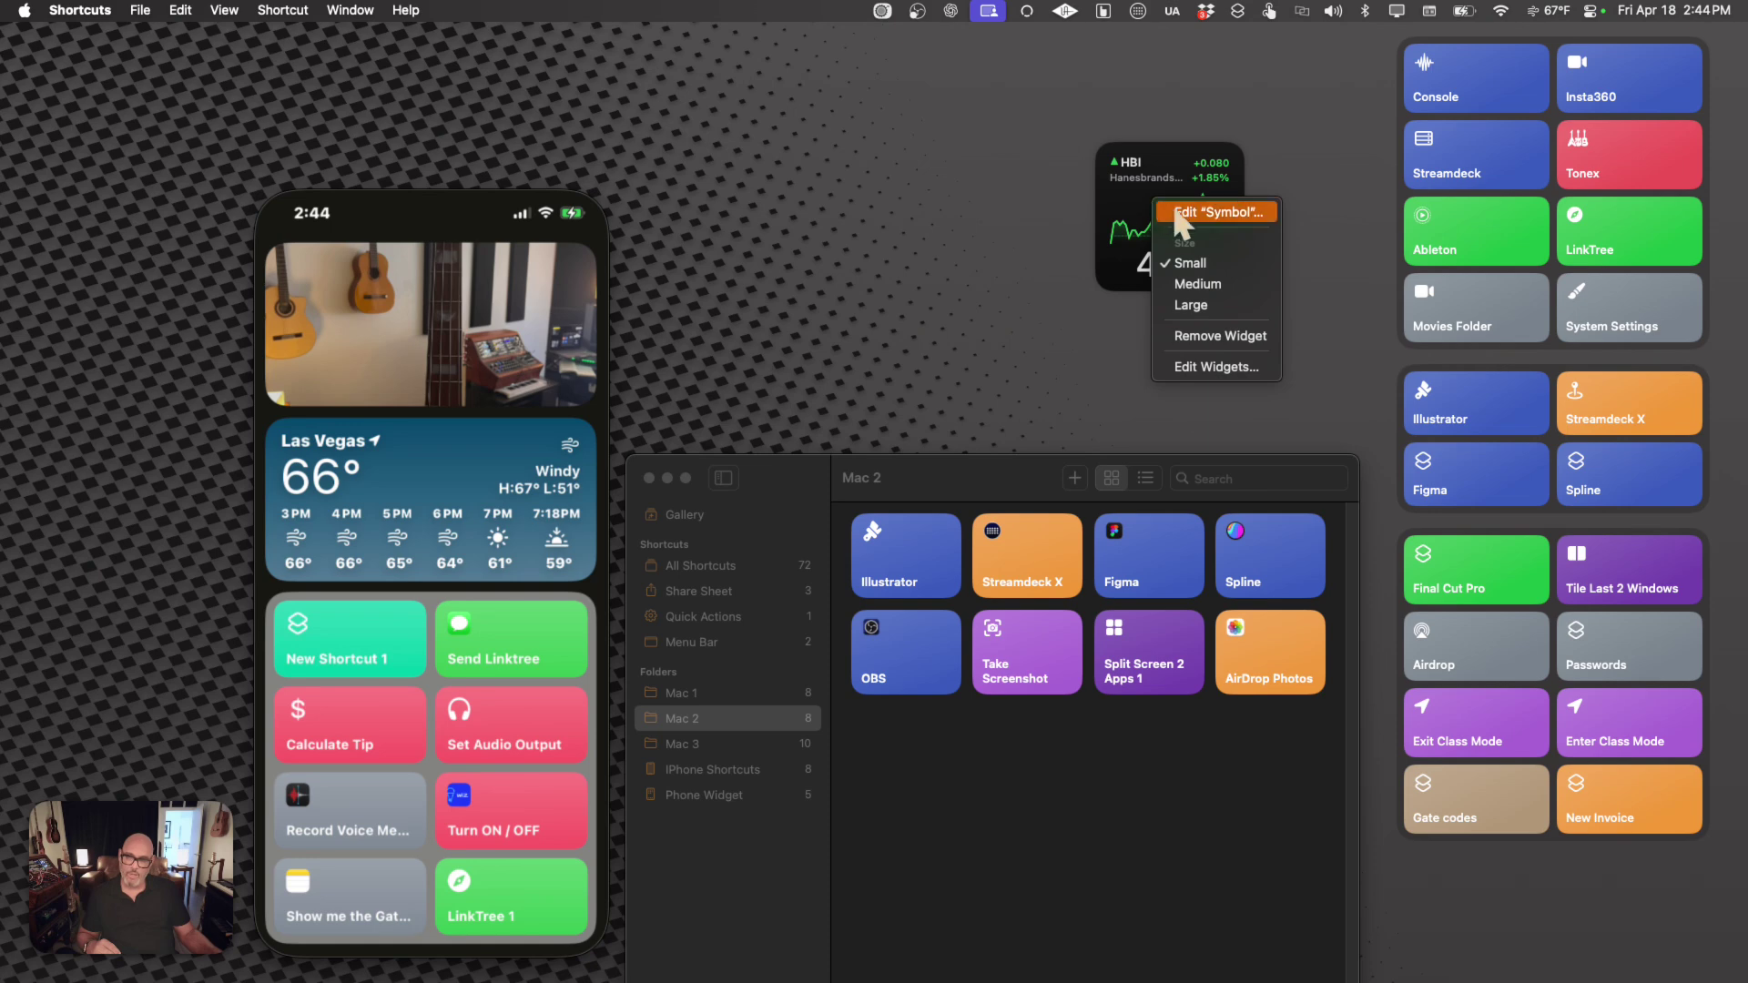
{"action": "left_click", "coordinate": [1178, 213]}
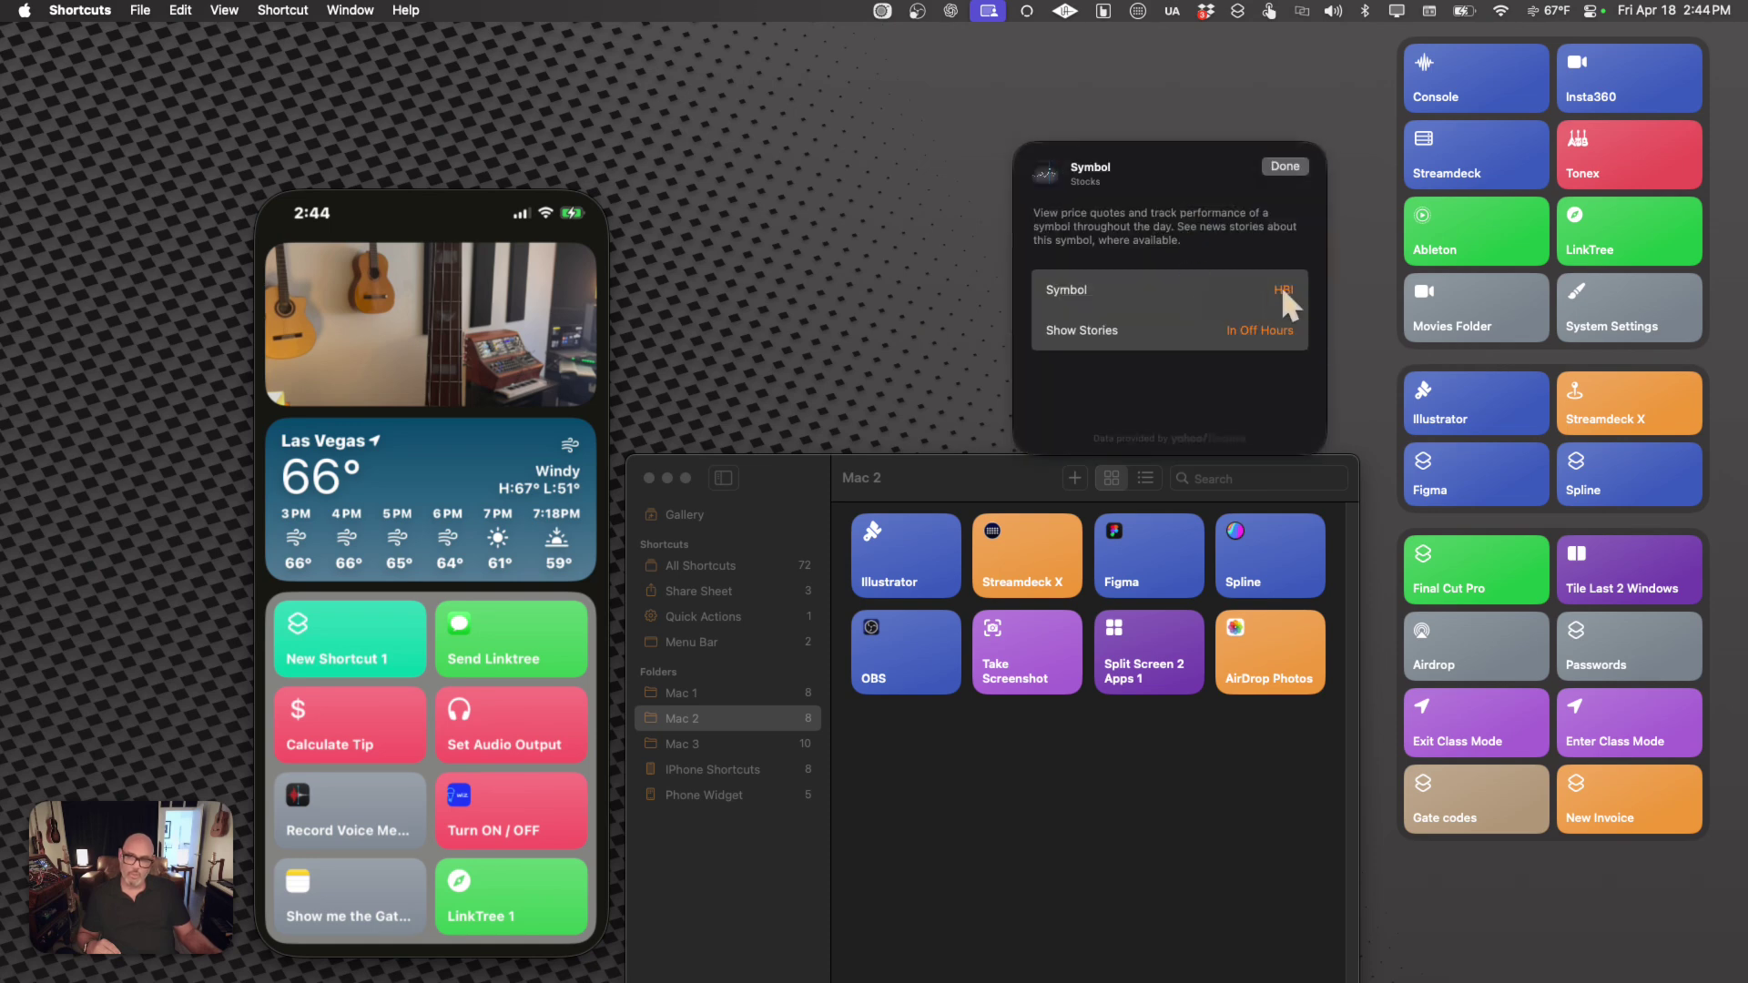
{"action": "left_click", "coordinate": [1273, 293]}
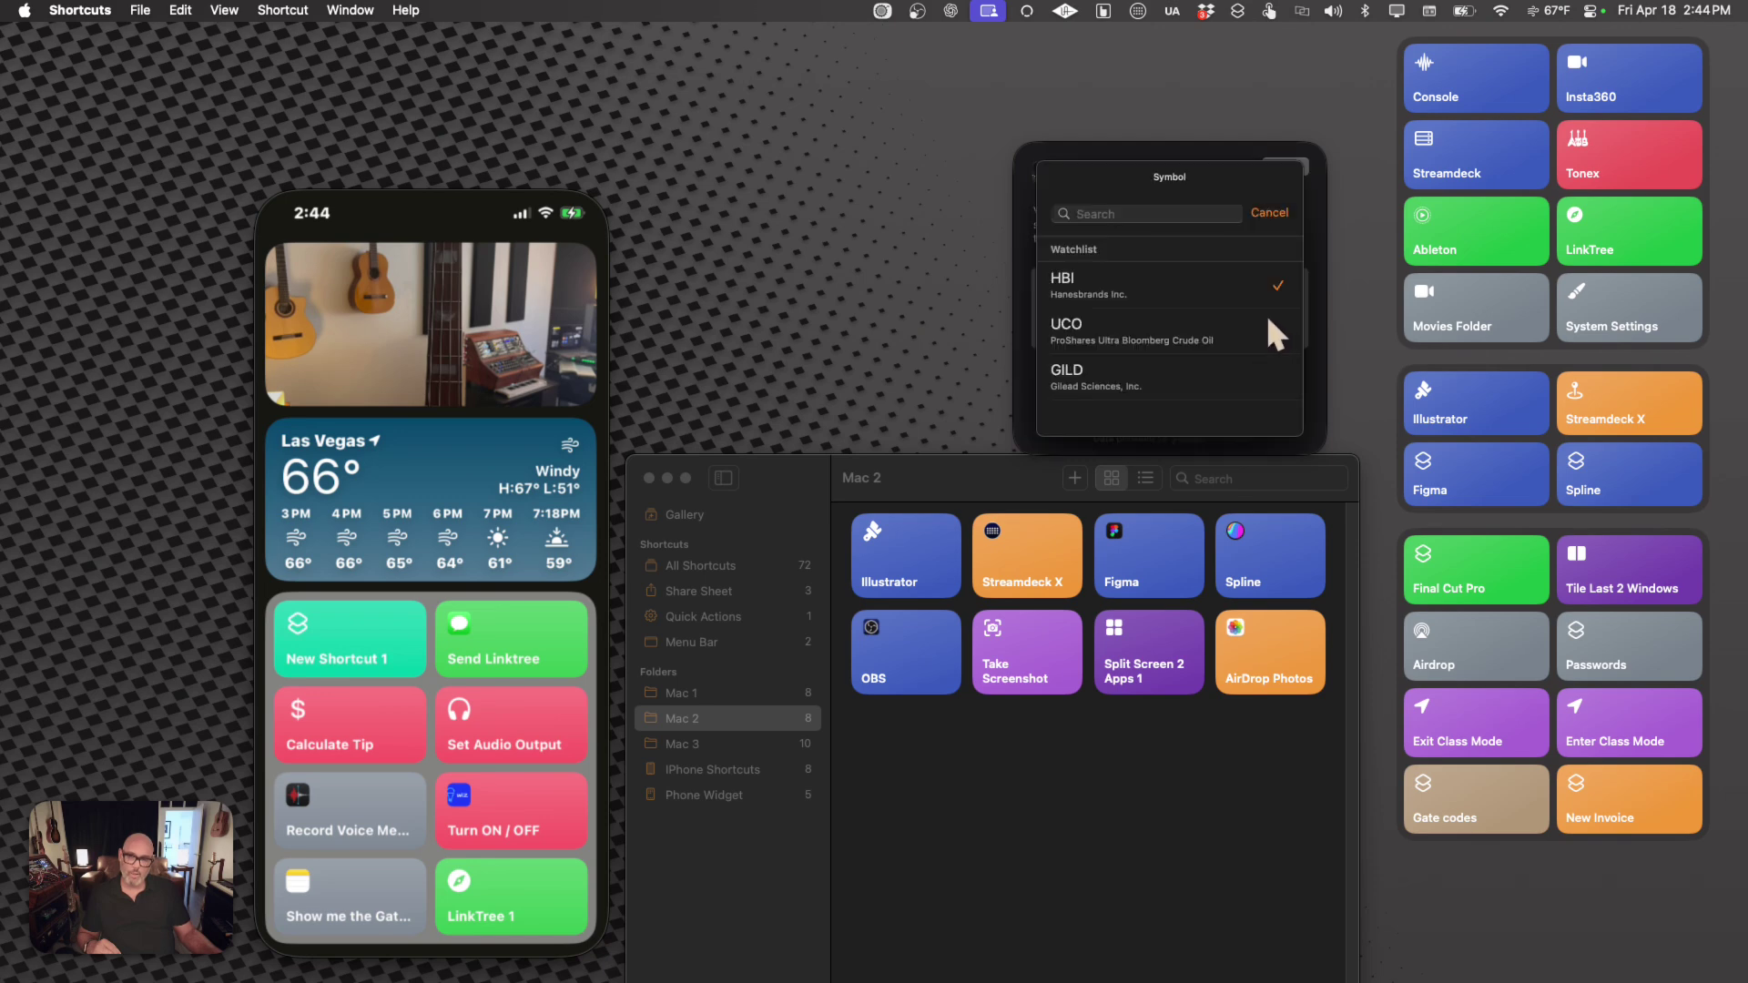
{"action": "left_click", "coordinate": [1162, 325]}
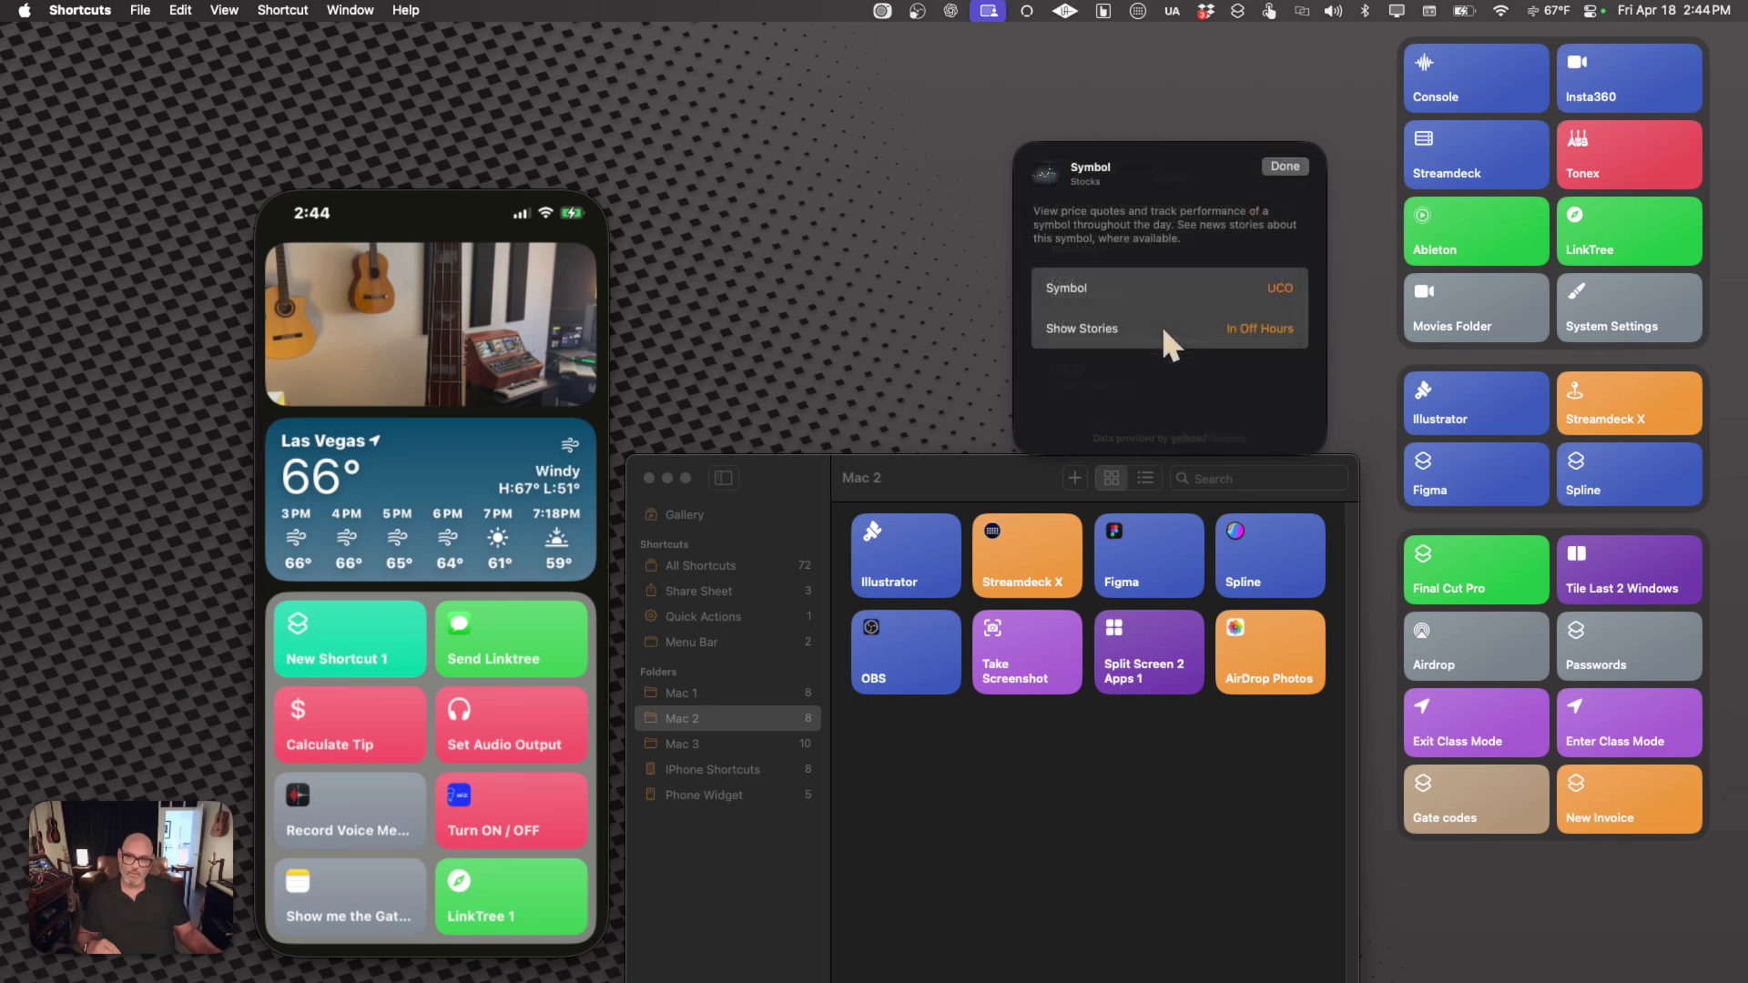
{"action": "left_click", "coordinate": [1284, 166]}
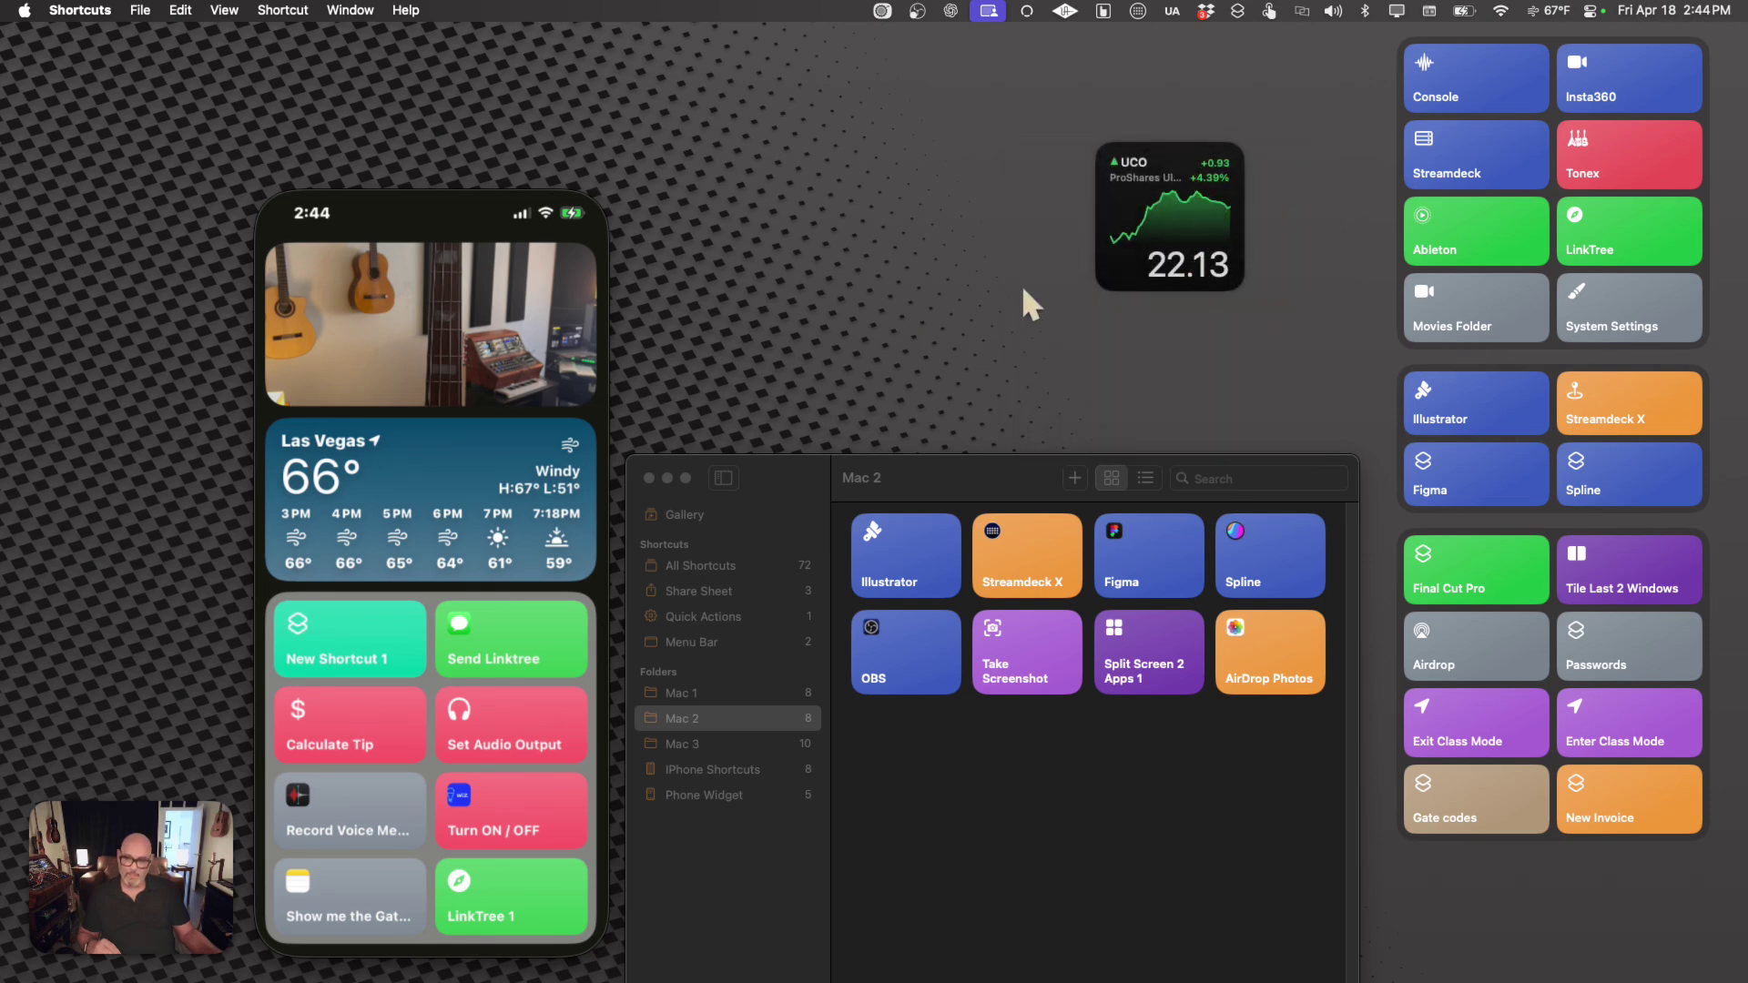
{"action": "right_click", "coordinate": [1140, 200]}
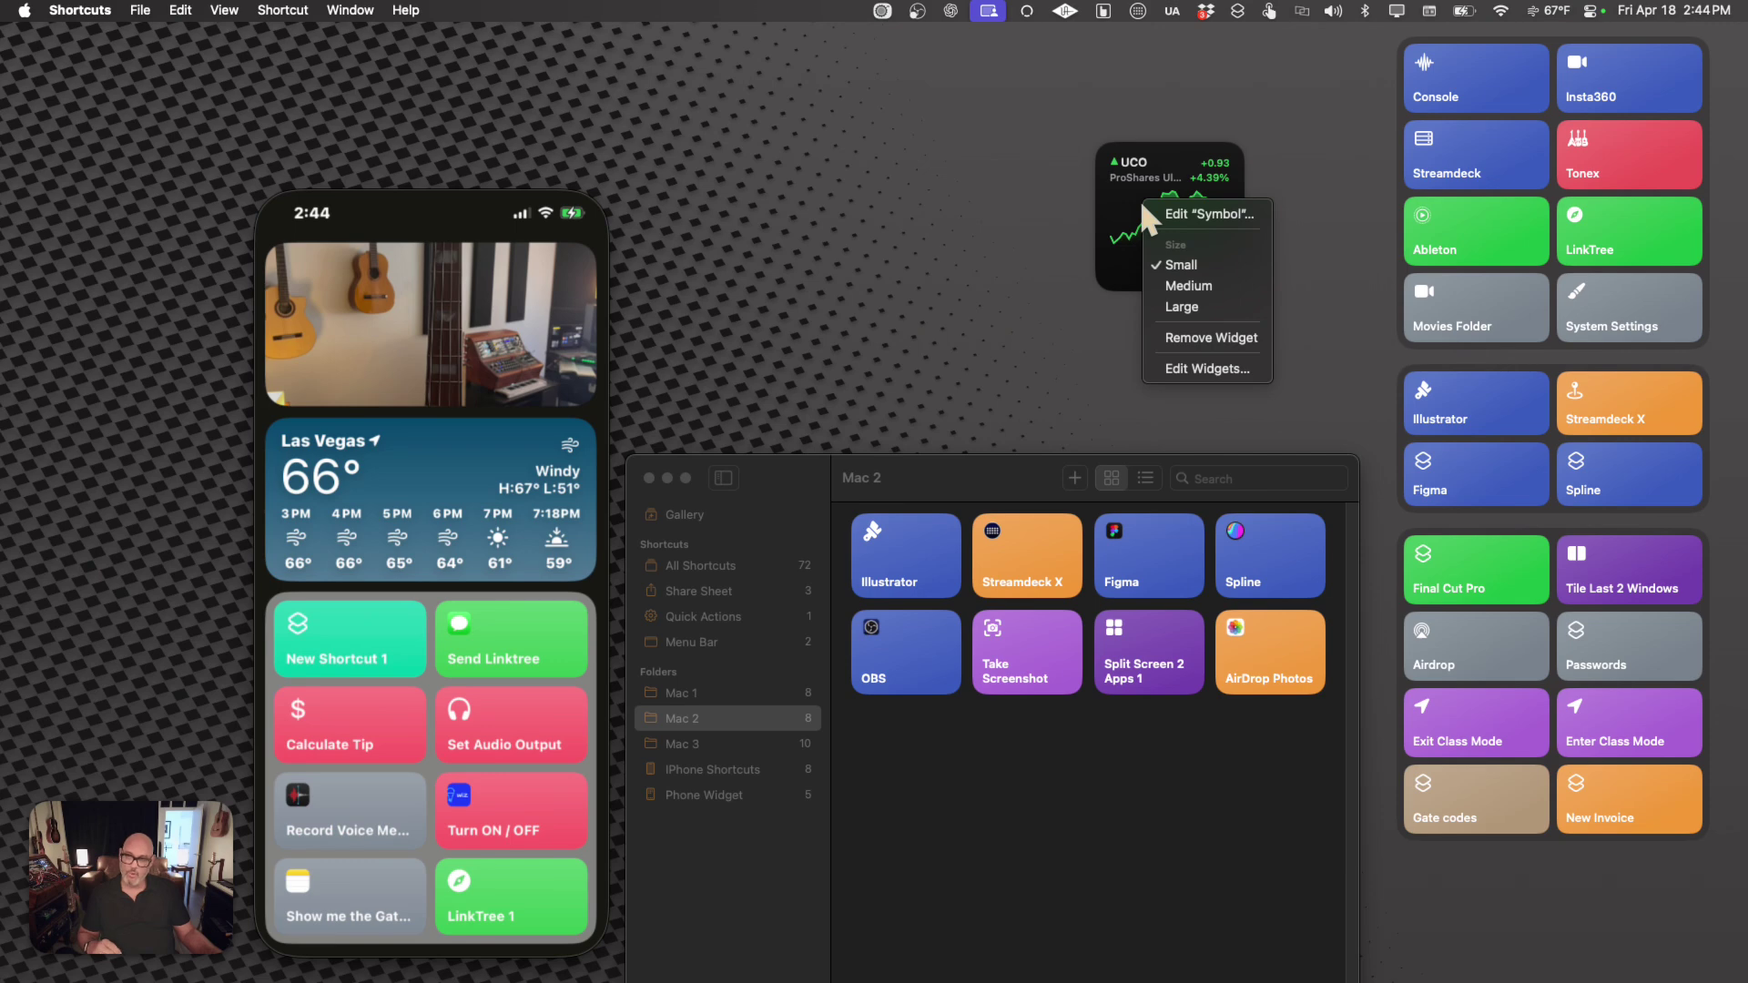
{"action": "left_click", "coordinate": [1197, 341]}
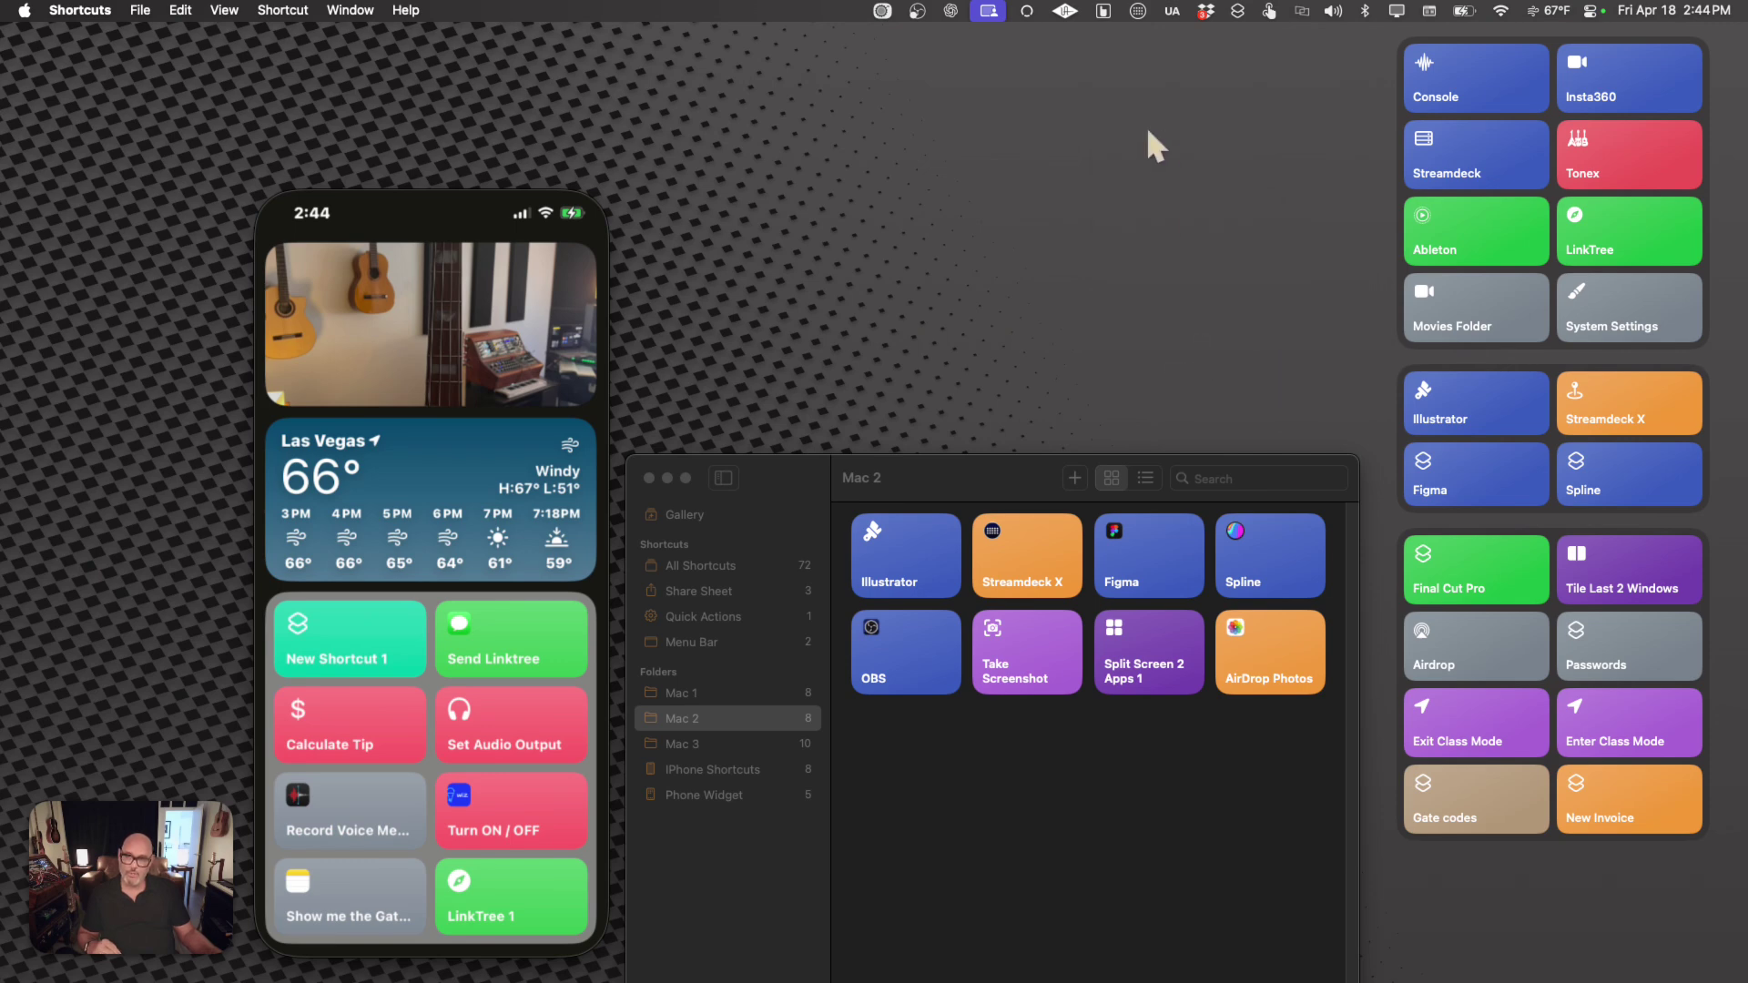
Step: Reopen the widget gallery, search 'shortcut', and filter it to the Shortcuts app's widgets
{"action": "left_click_drag", "start_coordinate": [962, 481], "coordinate": [958, 479]}
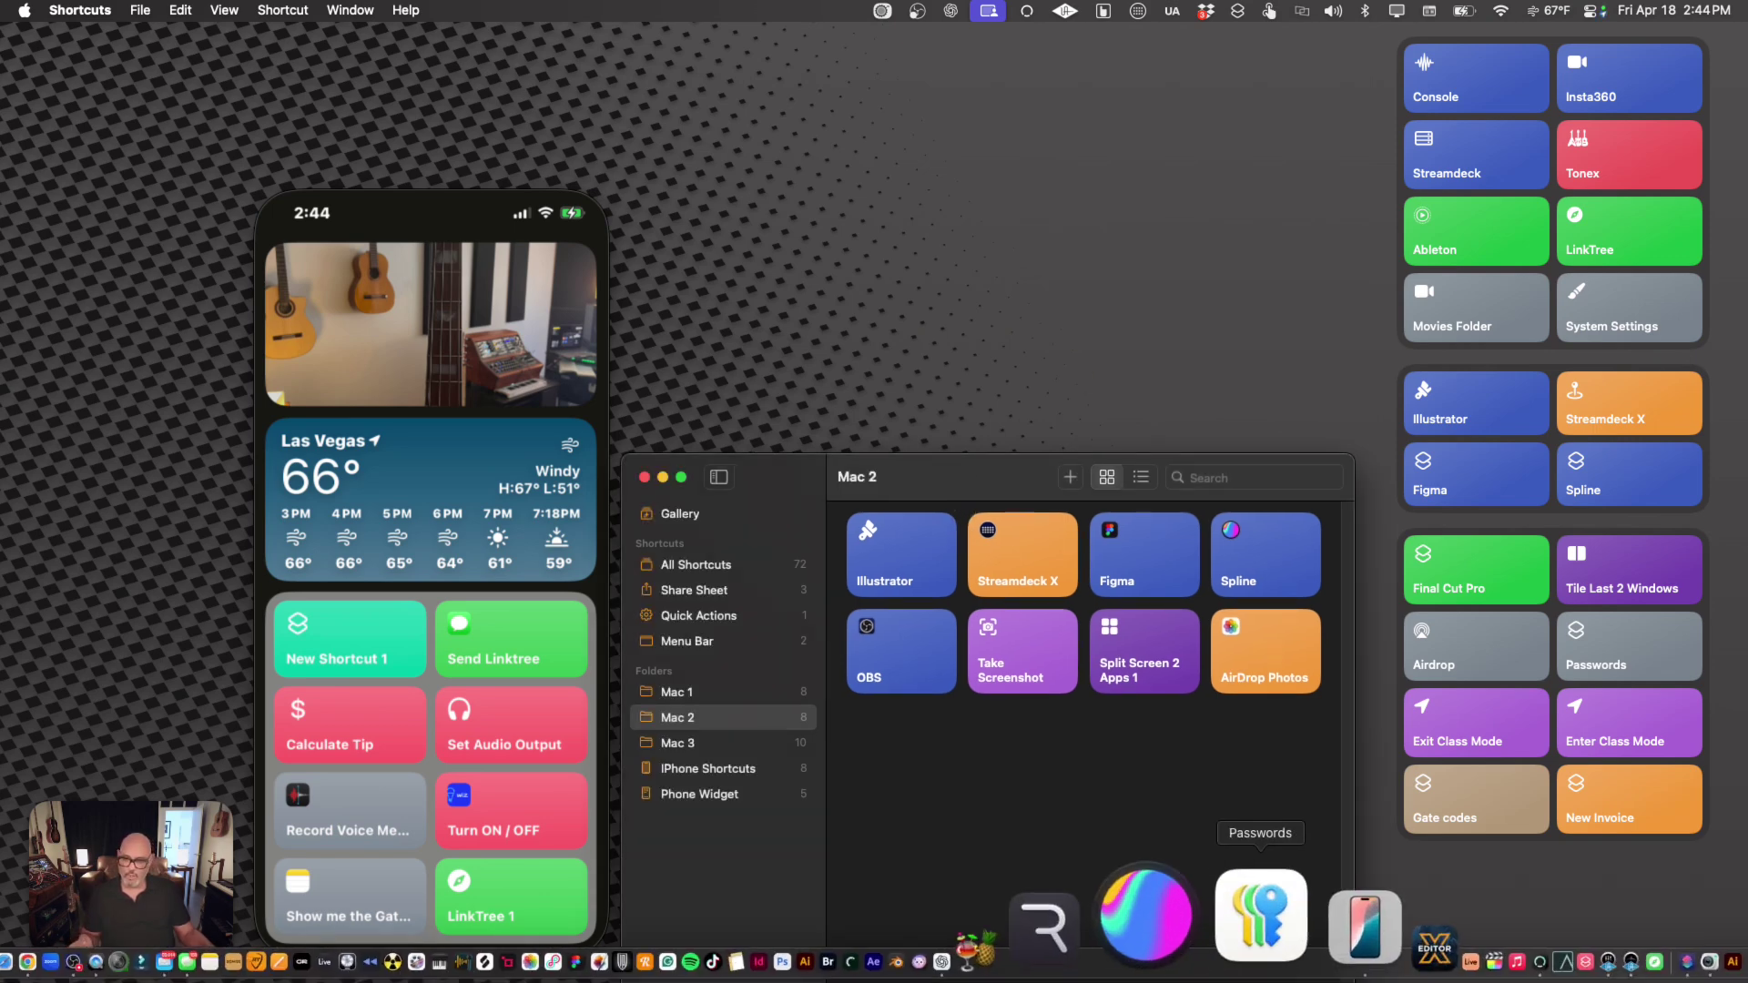
{"action": "left_click", "coordinate": [1674, 10]}
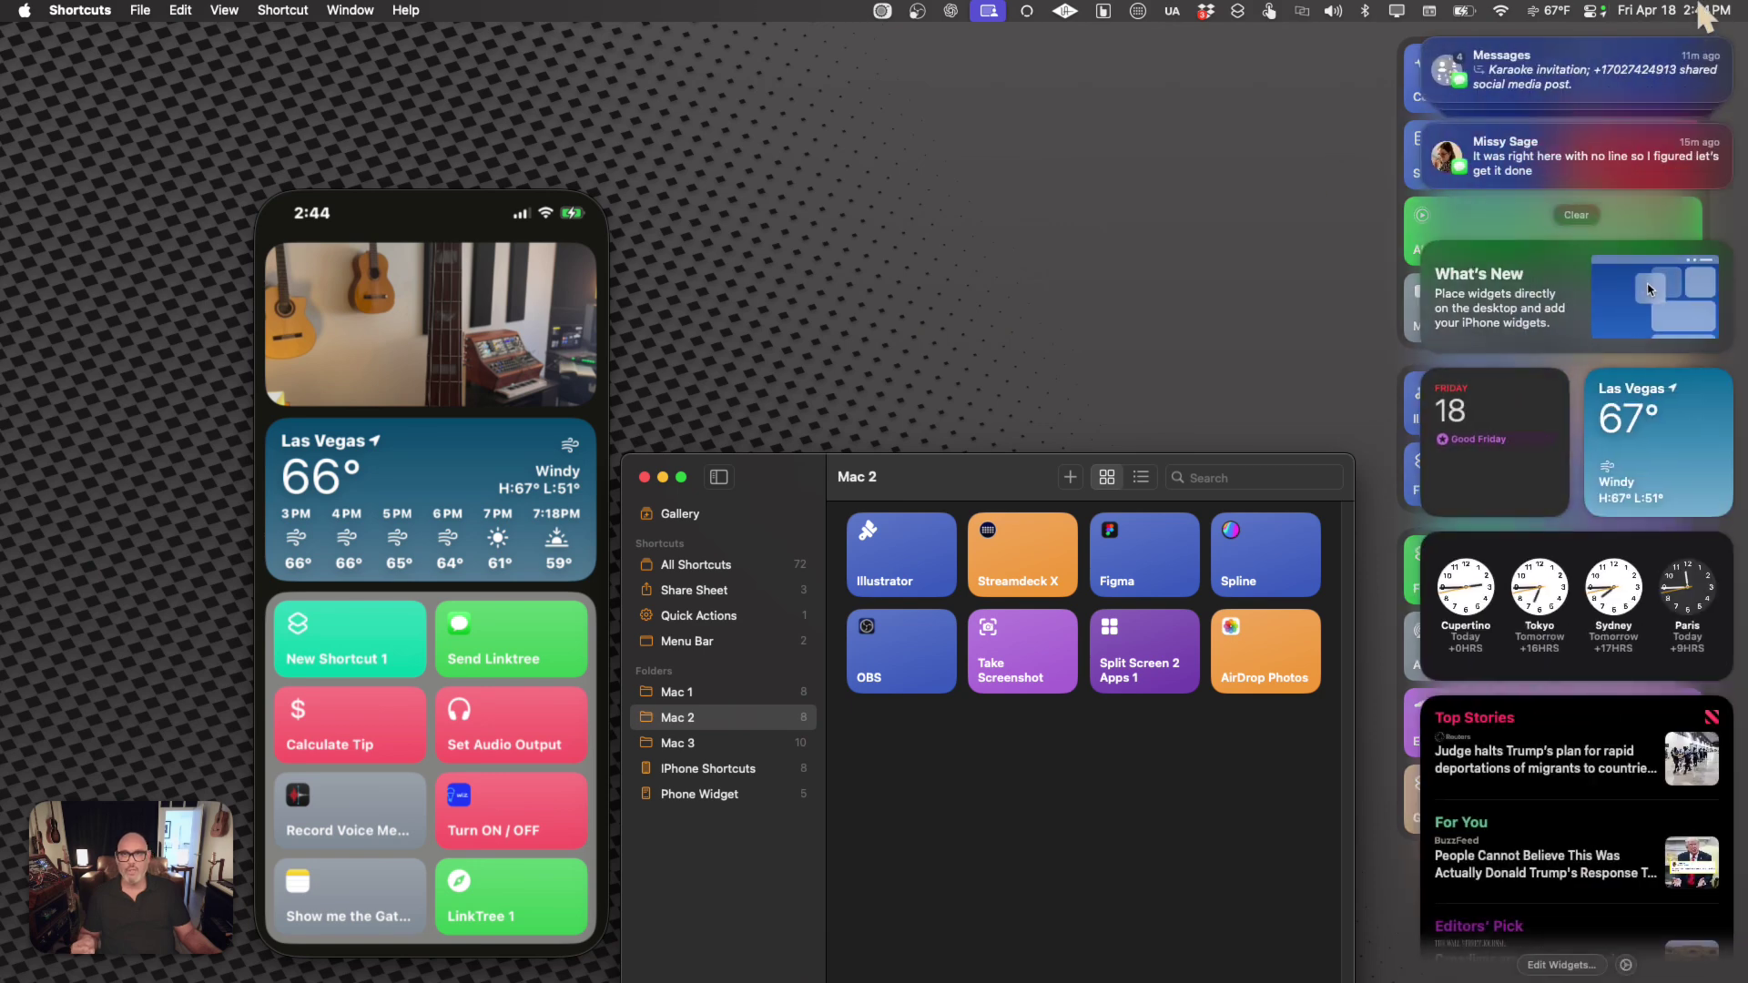
{"action": "scroll", "coordinate": [1447, 44], "scroll_direction": "down", "scroll_amount": 5}
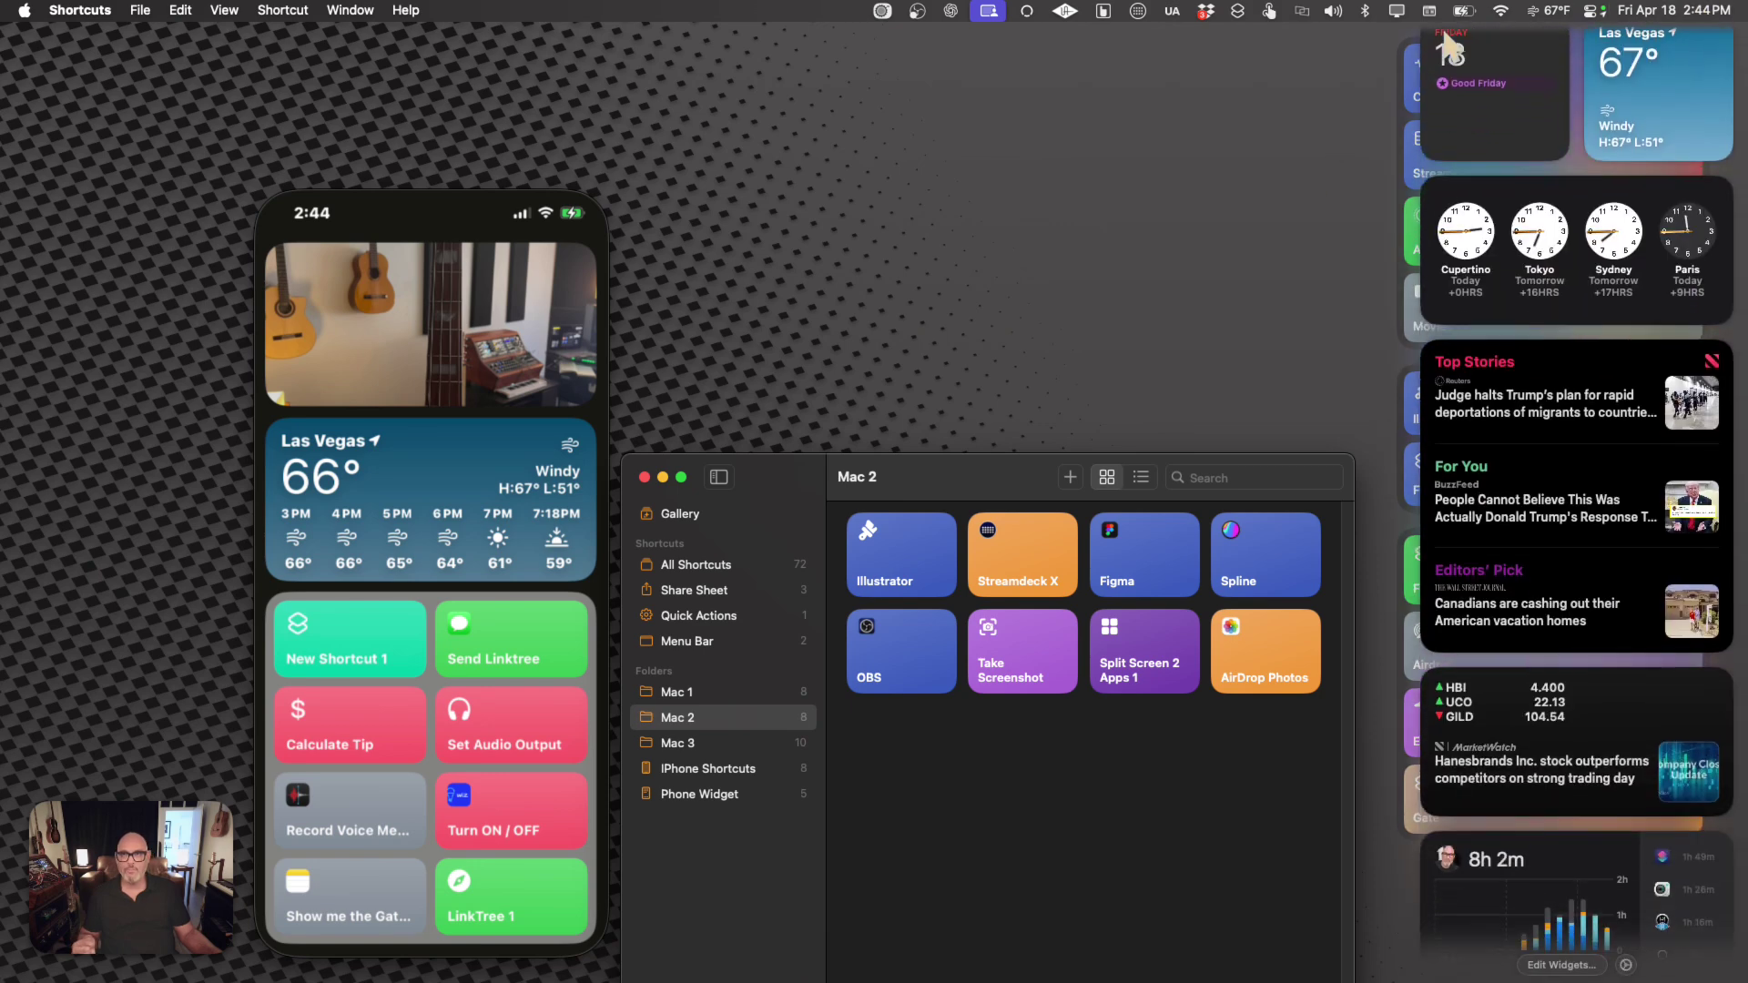
{"action": "scroll", "coordinate": [1447, 46], "scroll_direction": "up", "scroll_amount": 2}
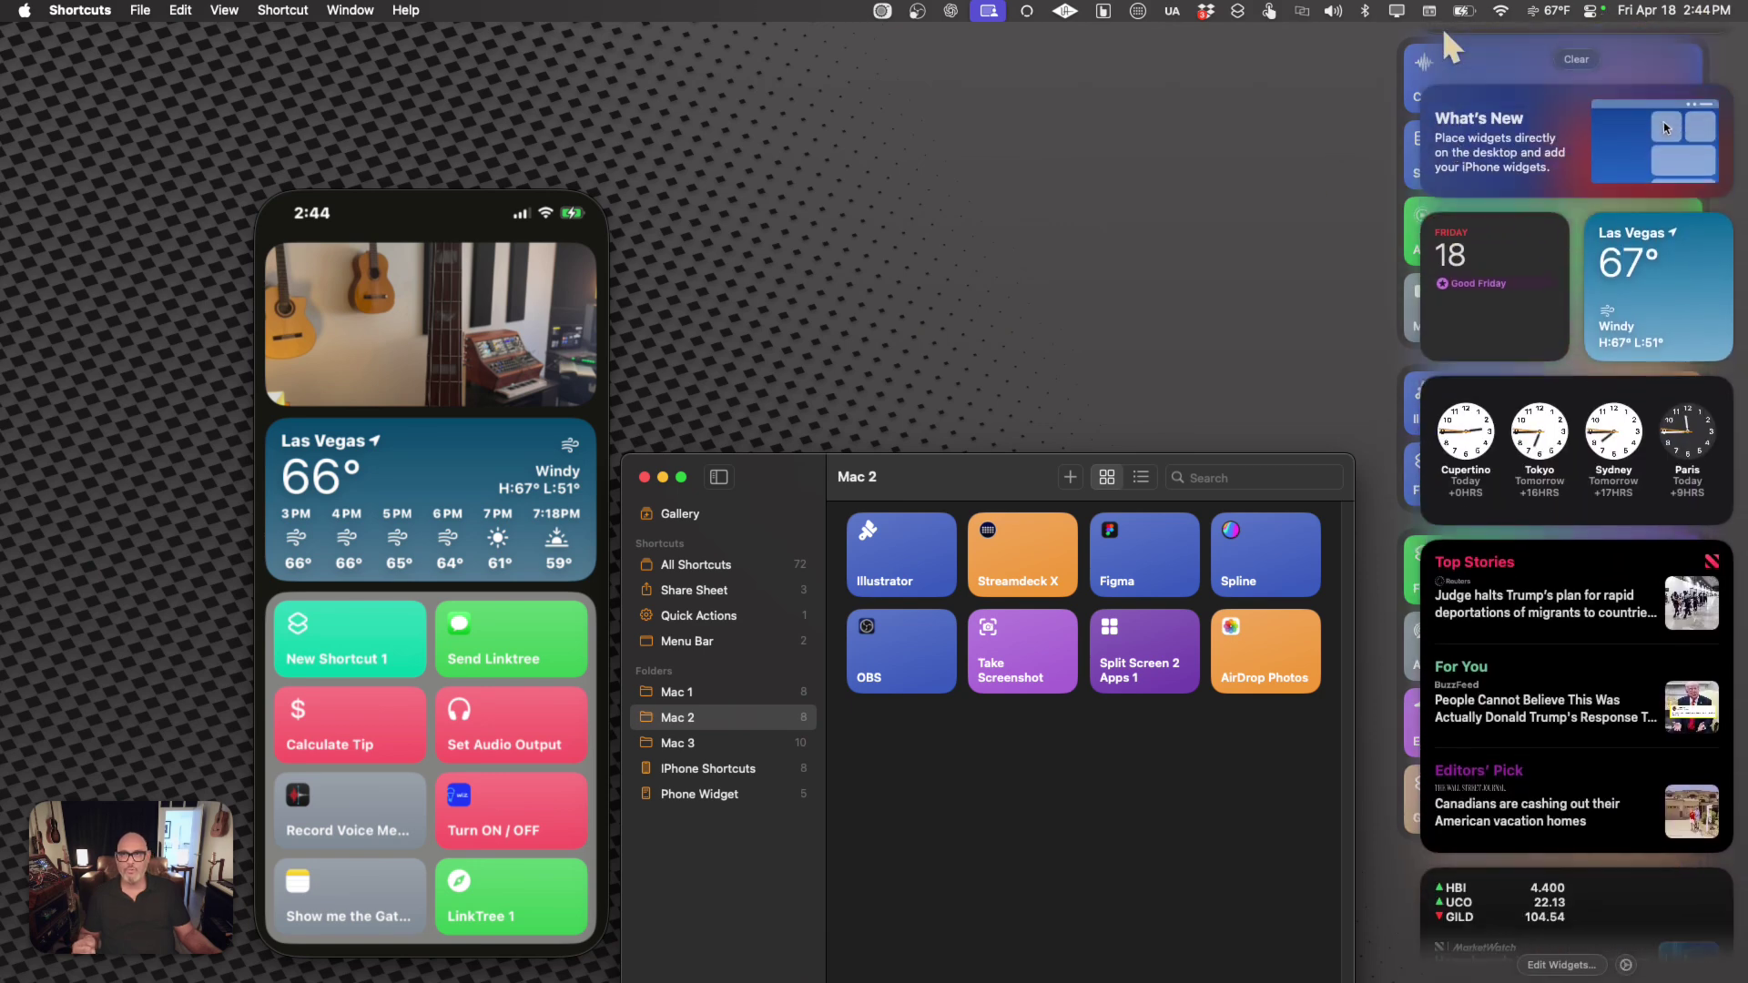
{"action": "left_click", "coordinate": [1515, 146]}
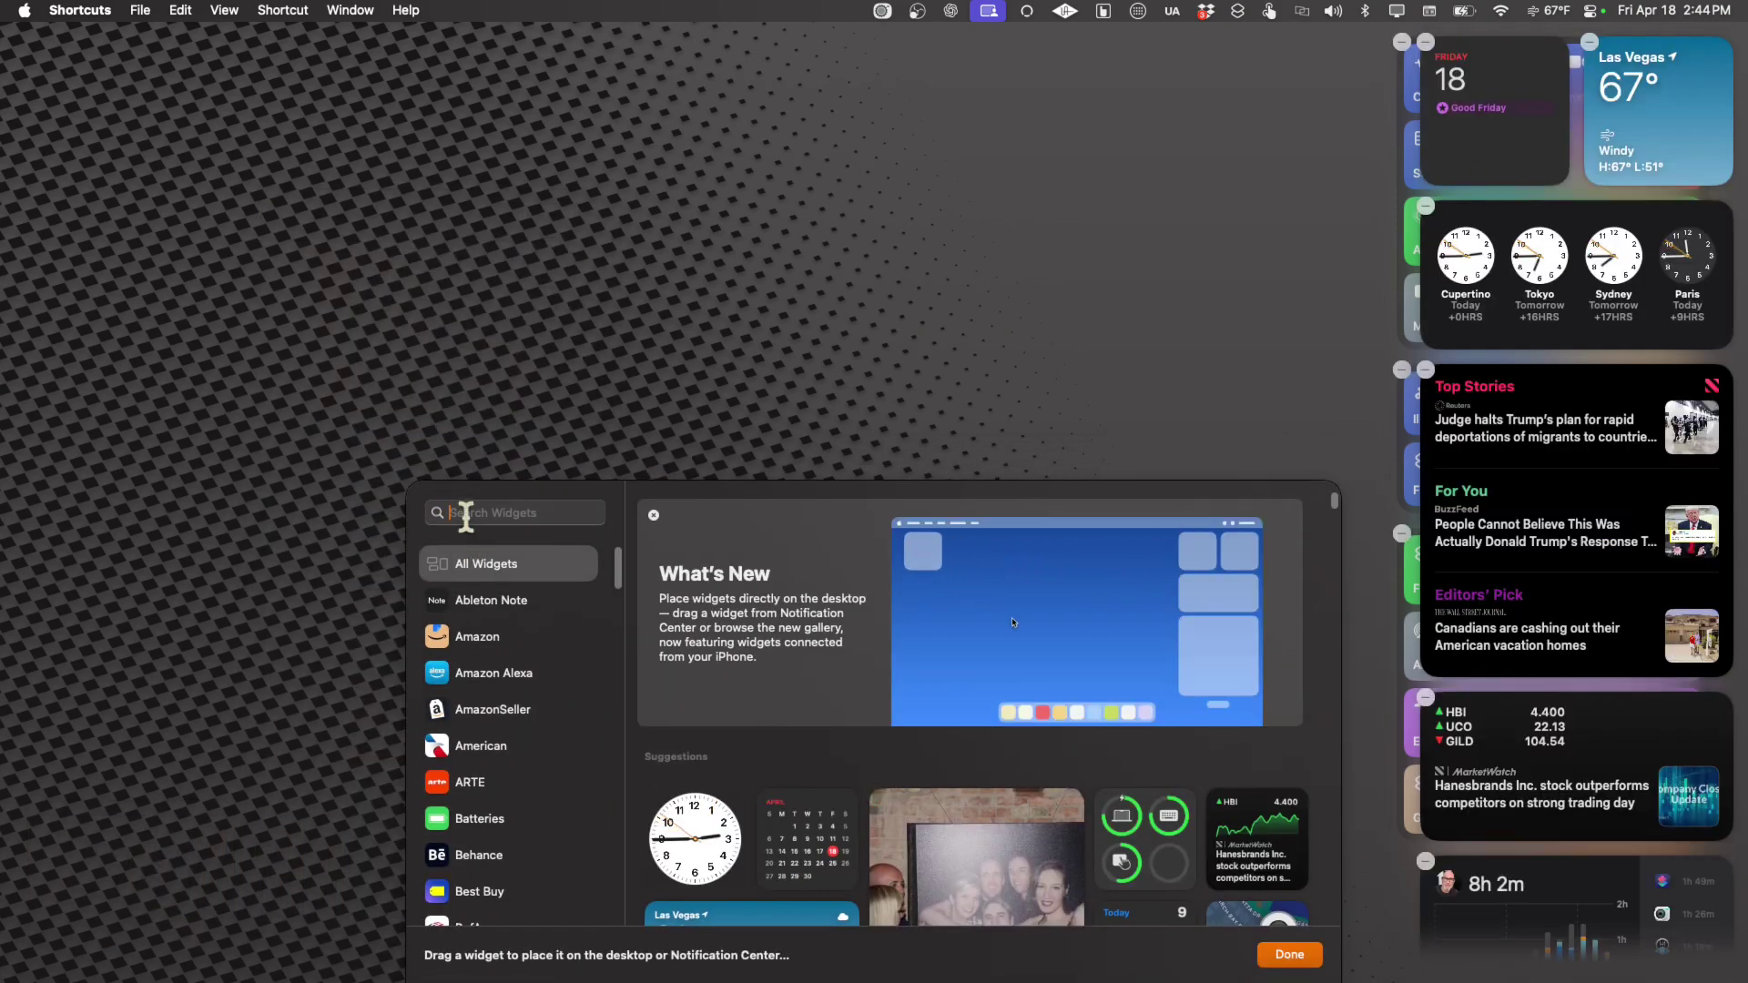
{"action": "type", "text": "shortc"}
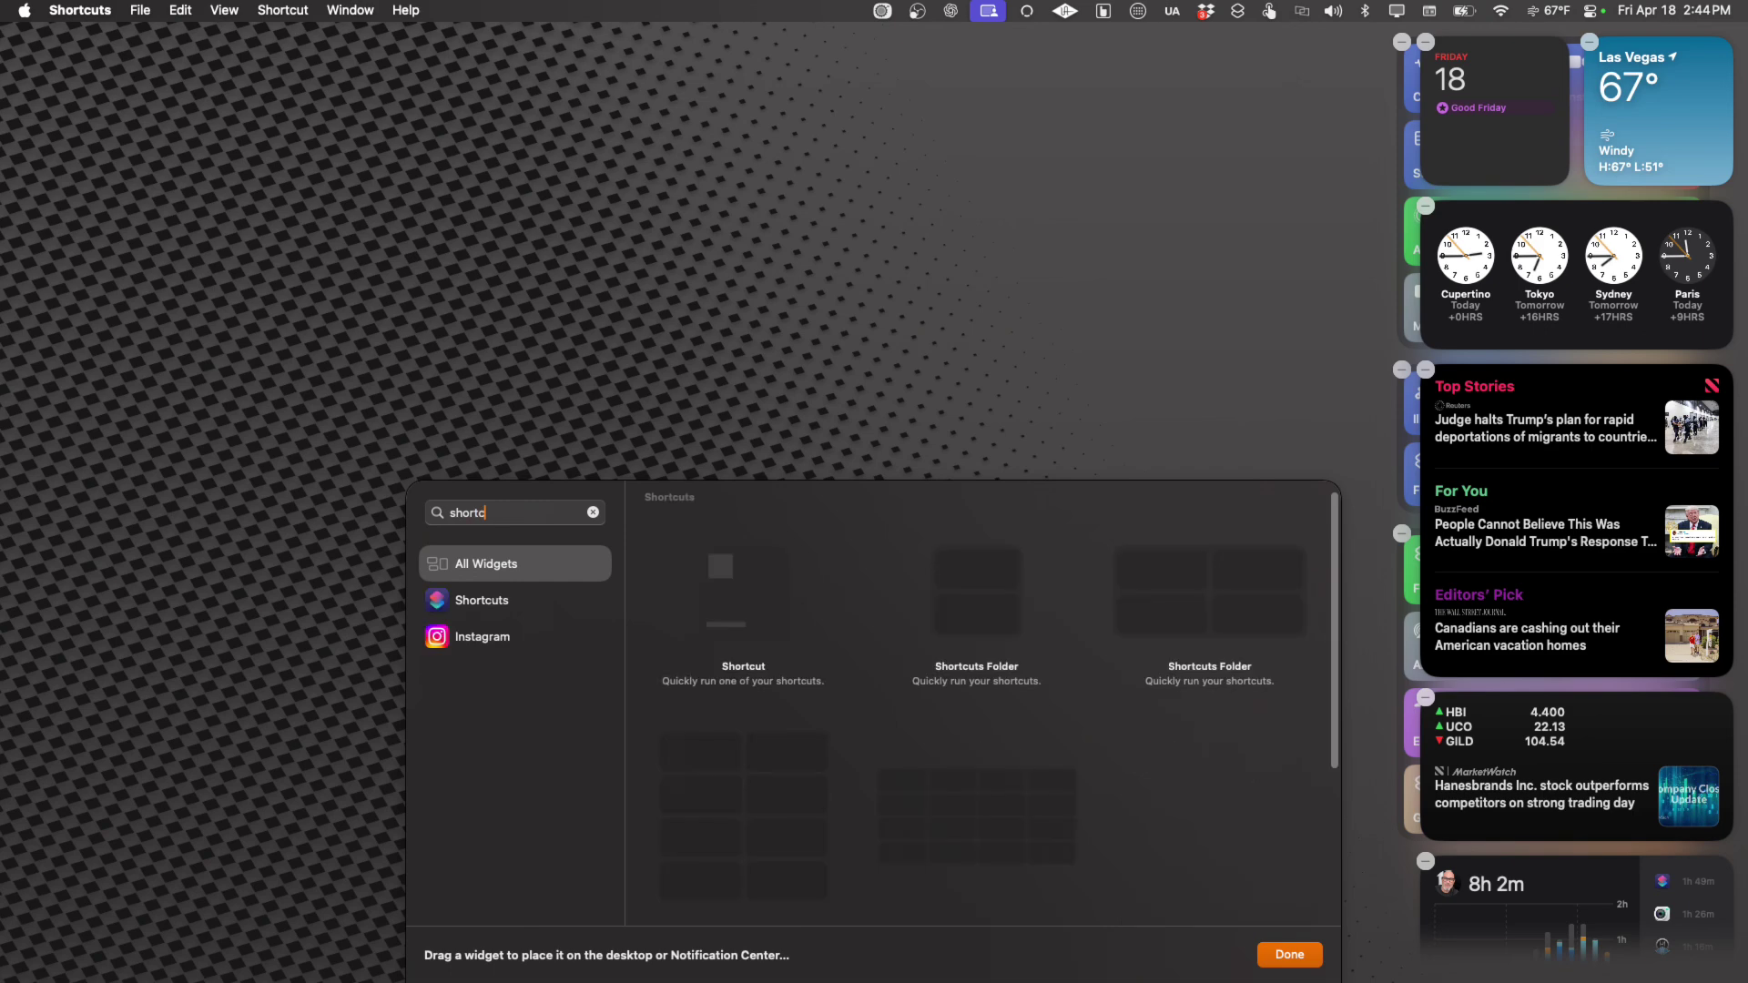
{"action": "type", "text": "uts"}
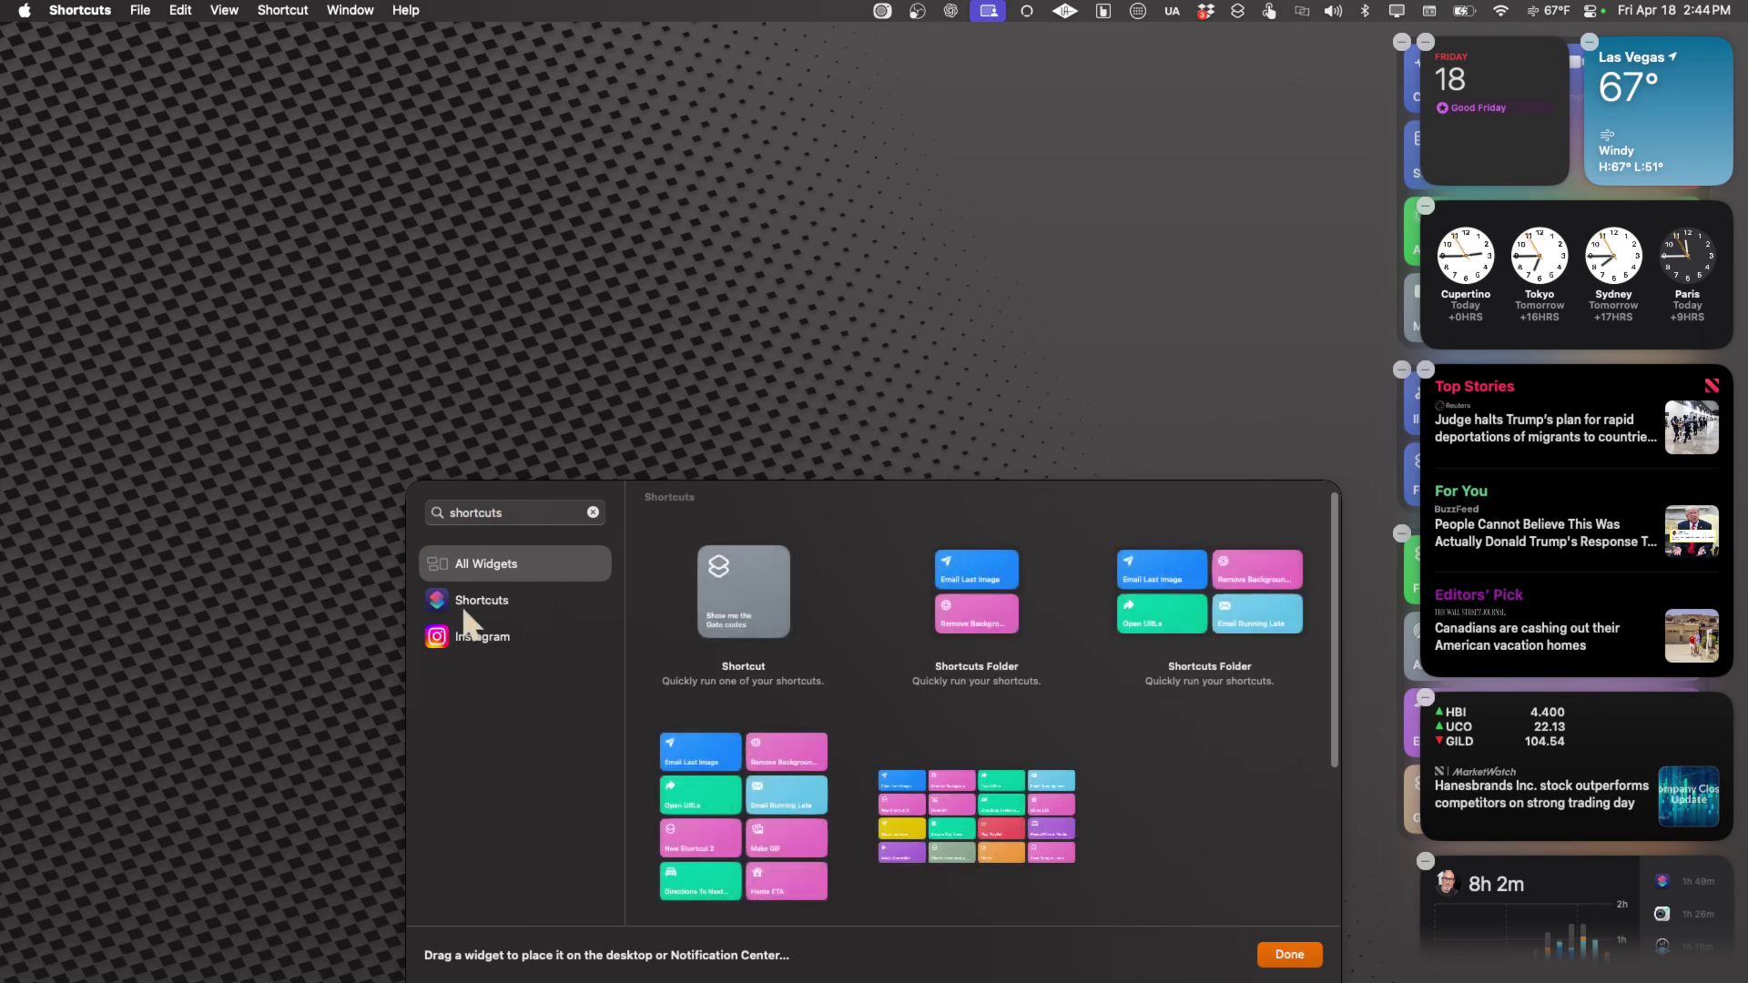
{"action": "left_click", "coordinate": [466, 599]}
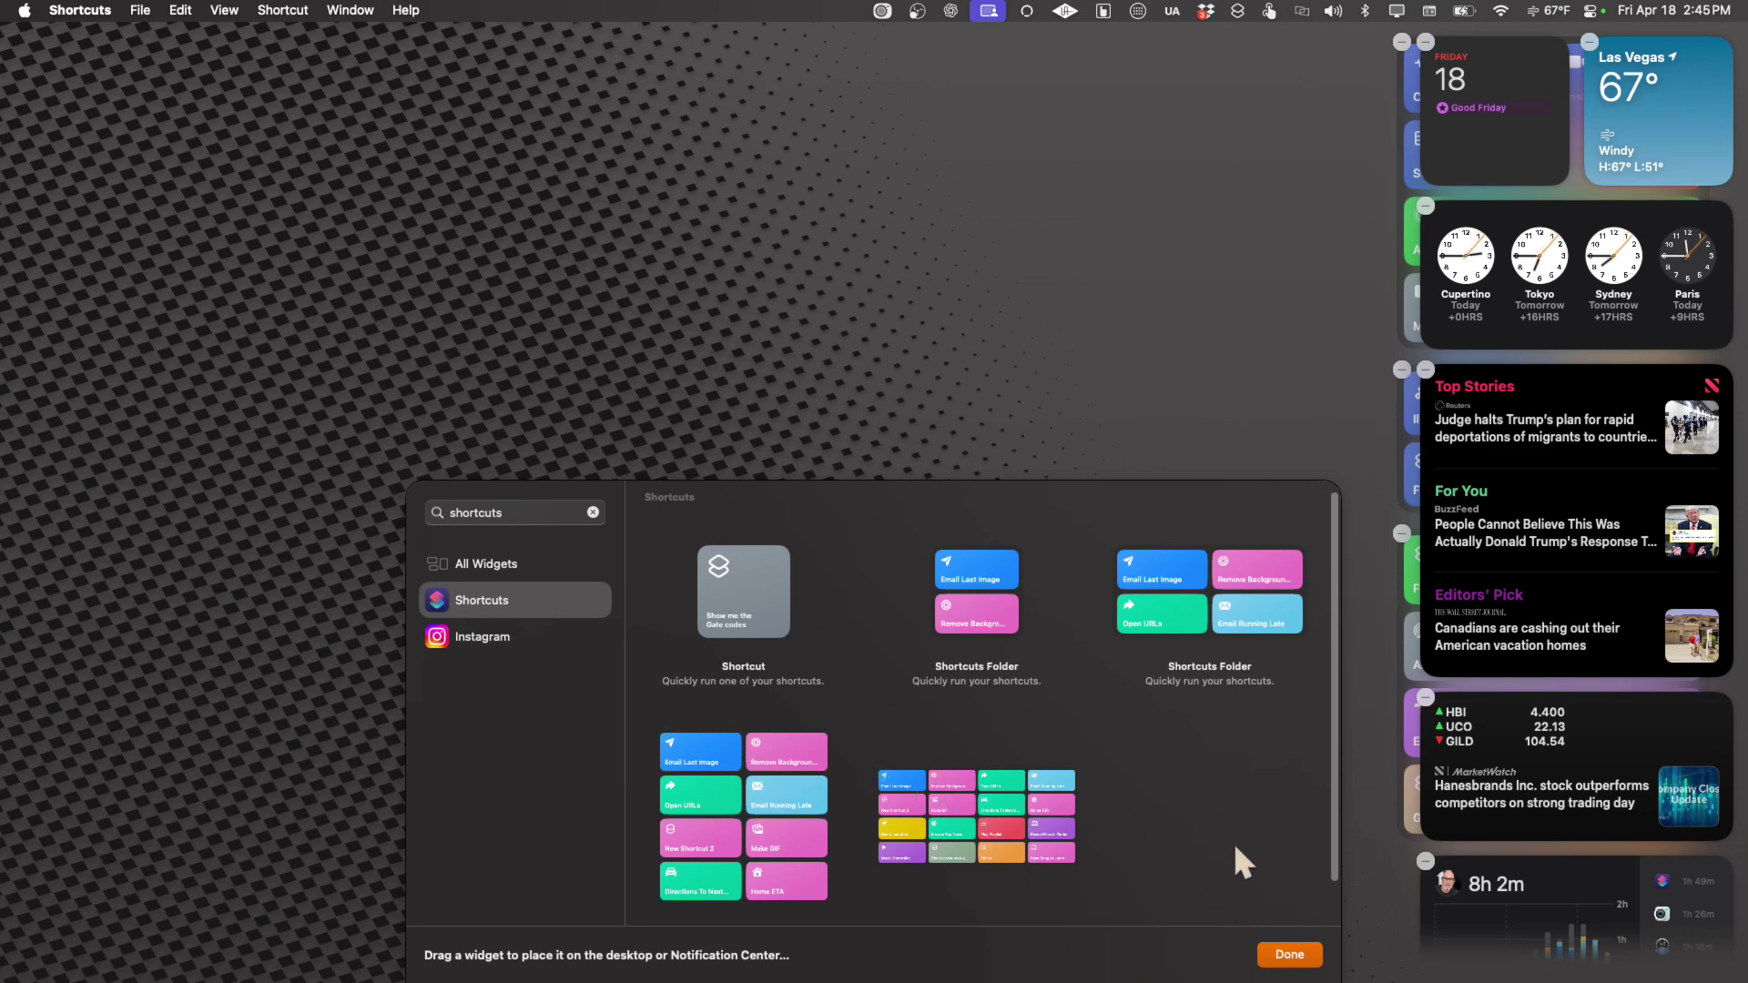
Step: Place a small Shortcuts Folder widget on the desktop, try Medium then Small size, and open its settings
{"action": "left_click_drag", "start_coordinate": [1006, 608], "coordinate": [1025, 241]}
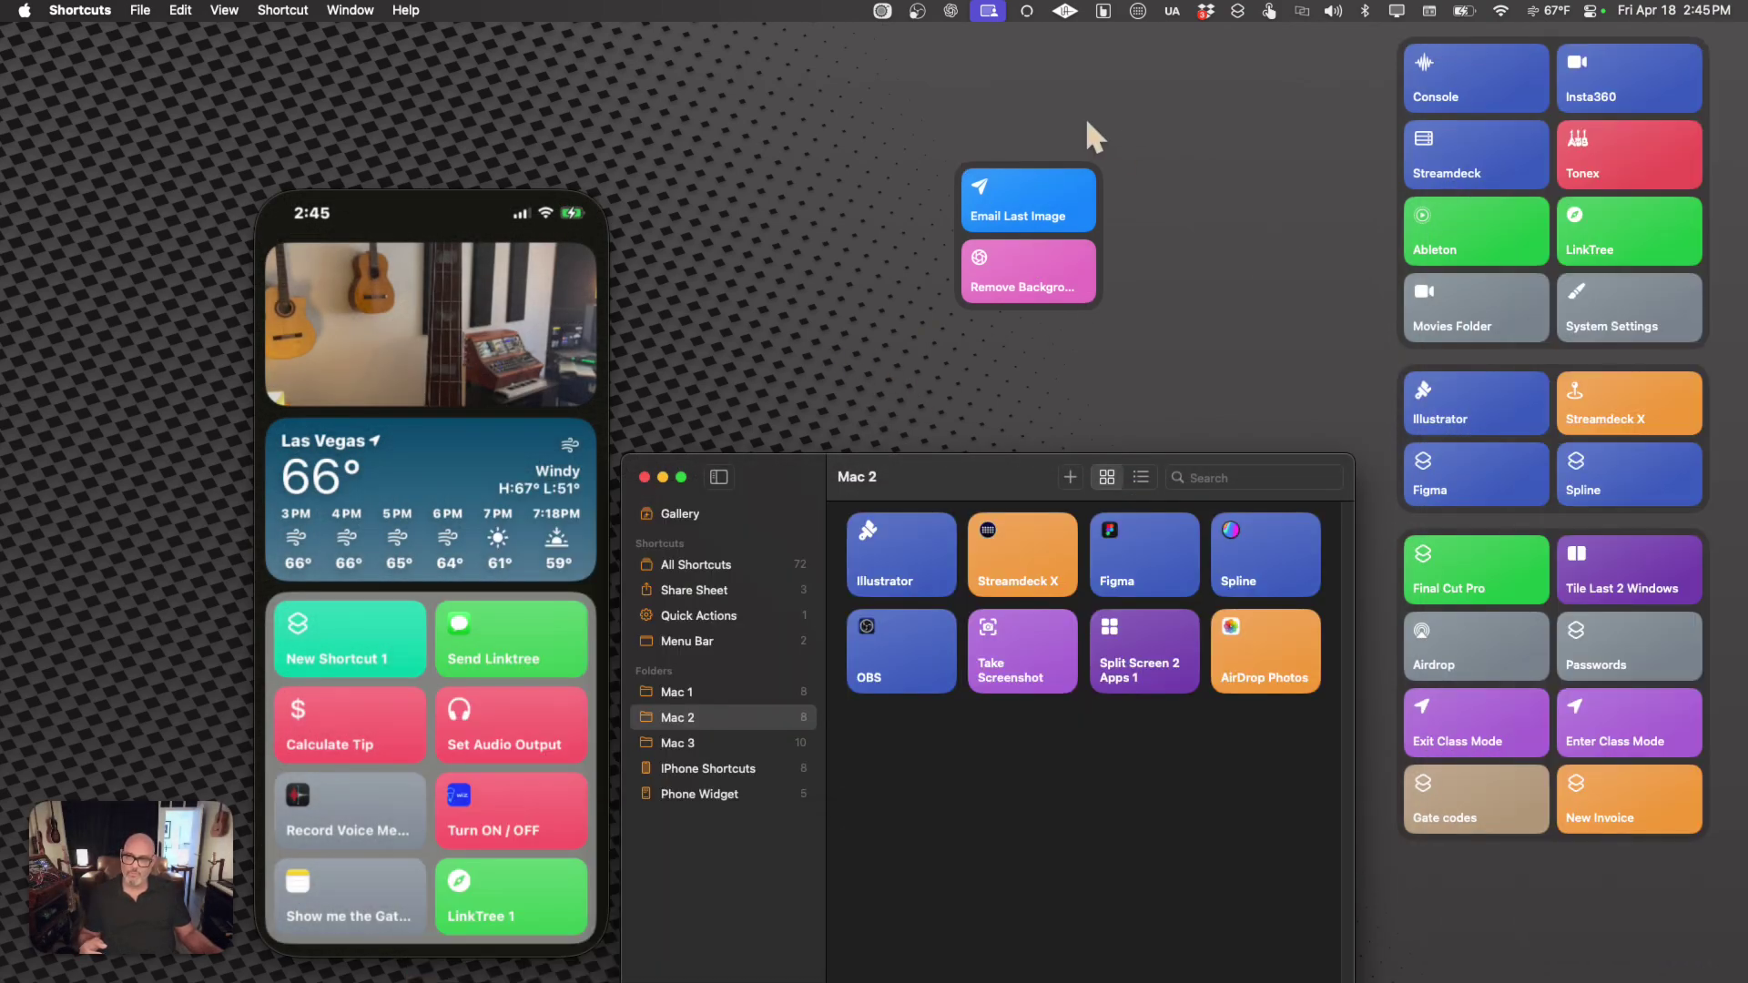
{"action": "right_click", "coordinate": [1037, 191]}
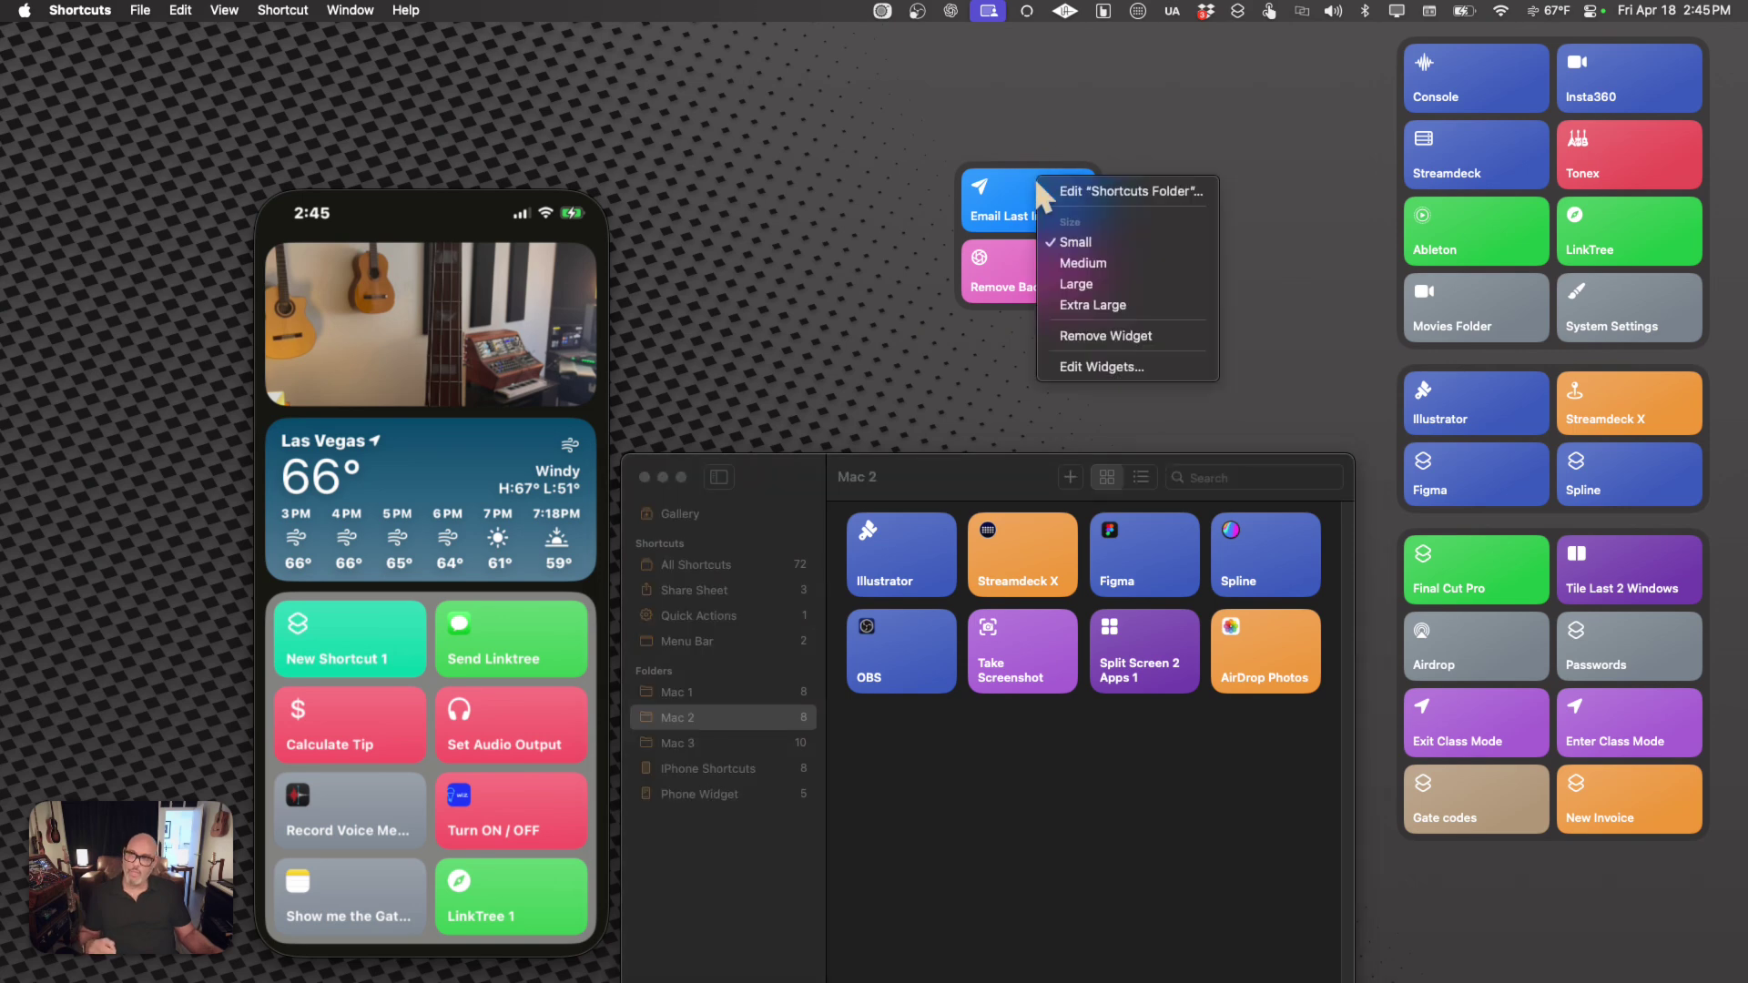
{"action": "left_click", "coordinate": [1078, 270]}
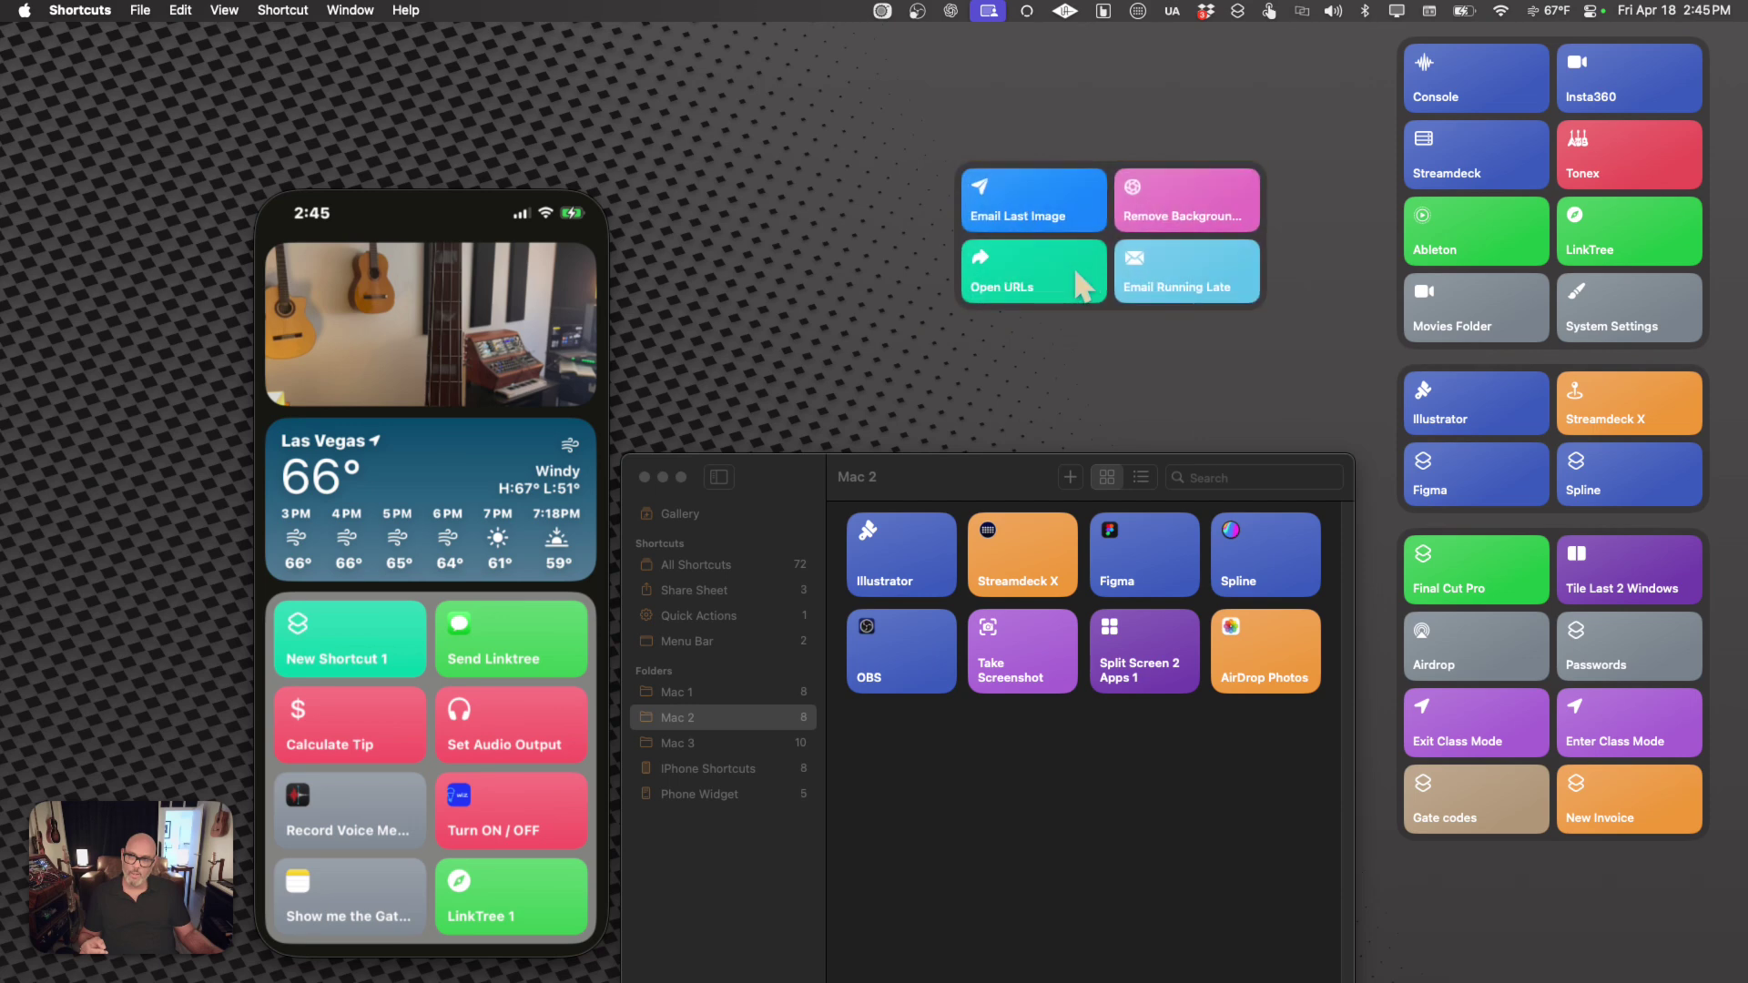
{"action": "right_click", "coordinate": [1057, 227]}
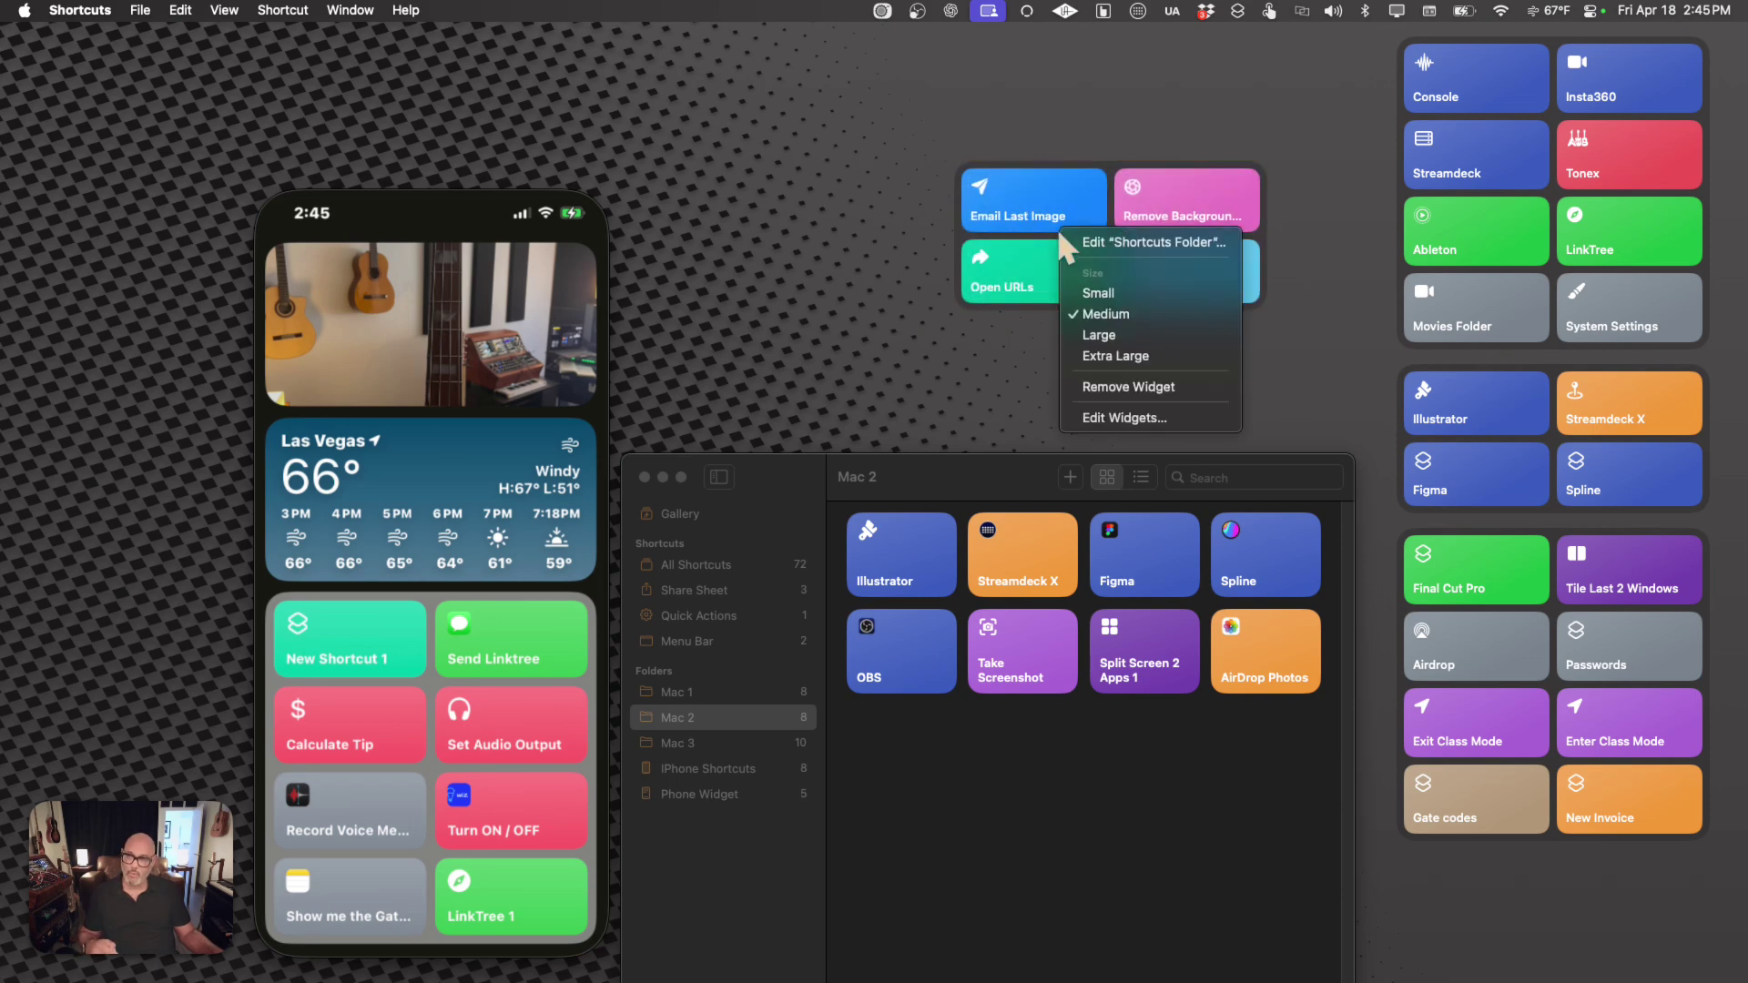
{"action": "left_click", "coordinate": [1098, 293]}
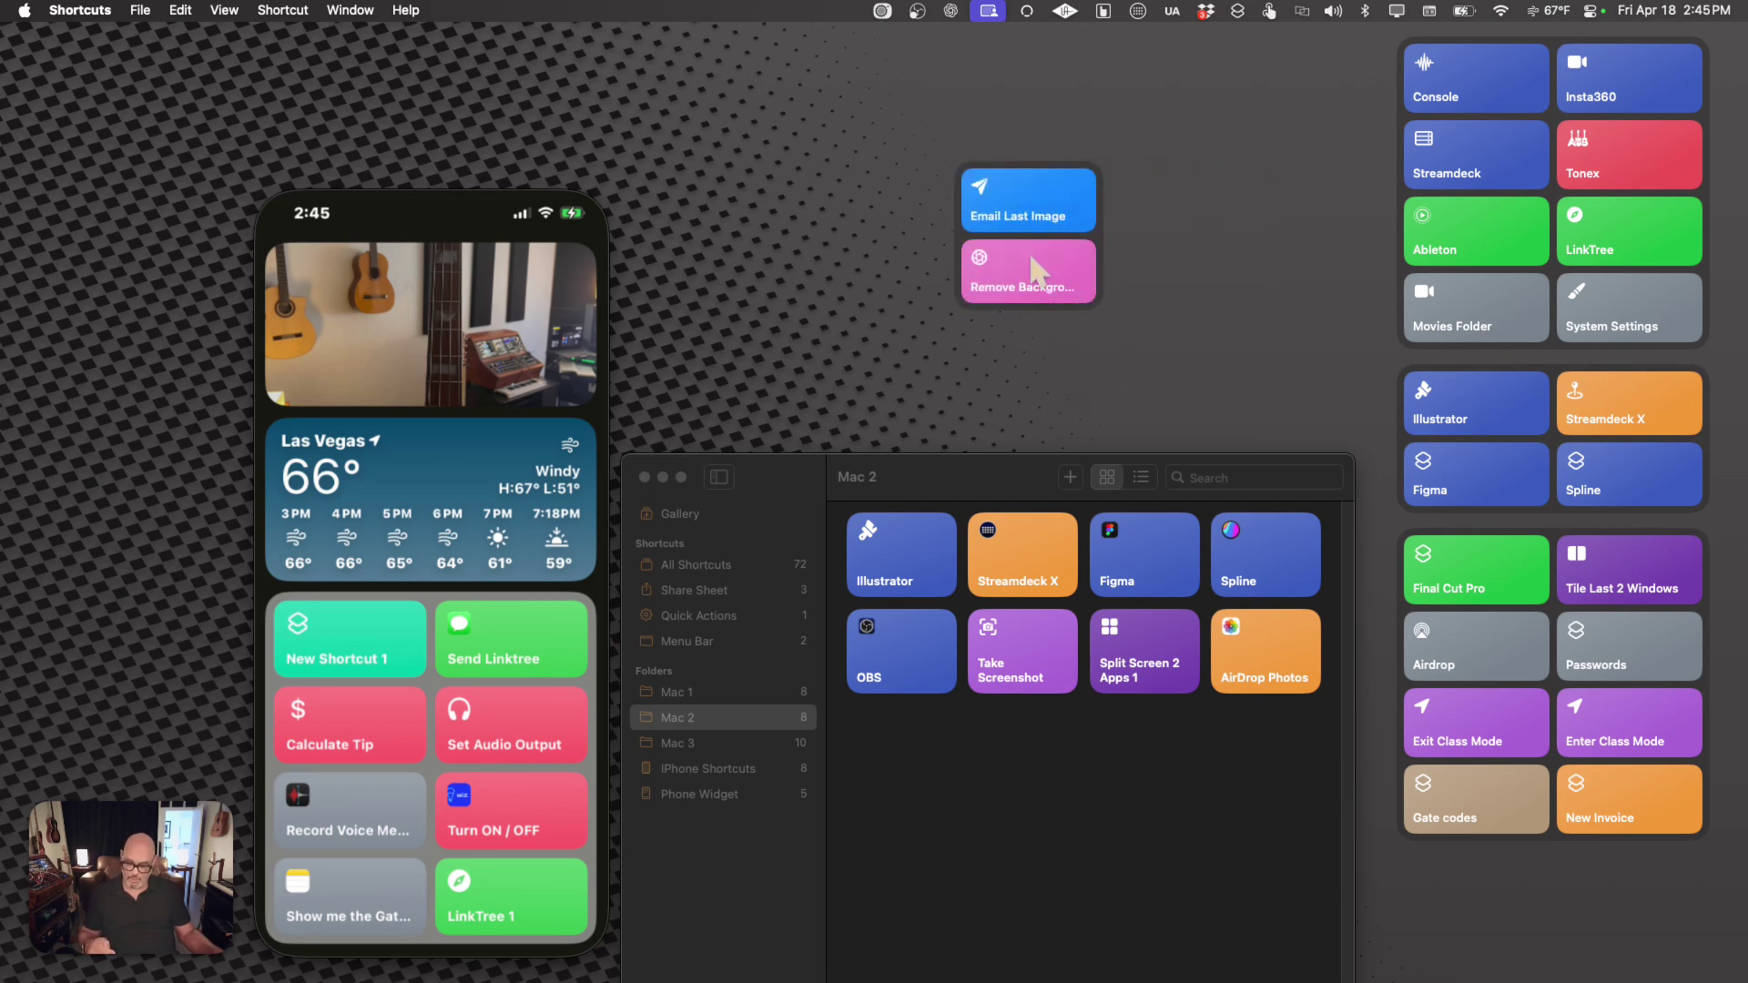
{"action": "right_click", "coordinate": [1033, 266]}
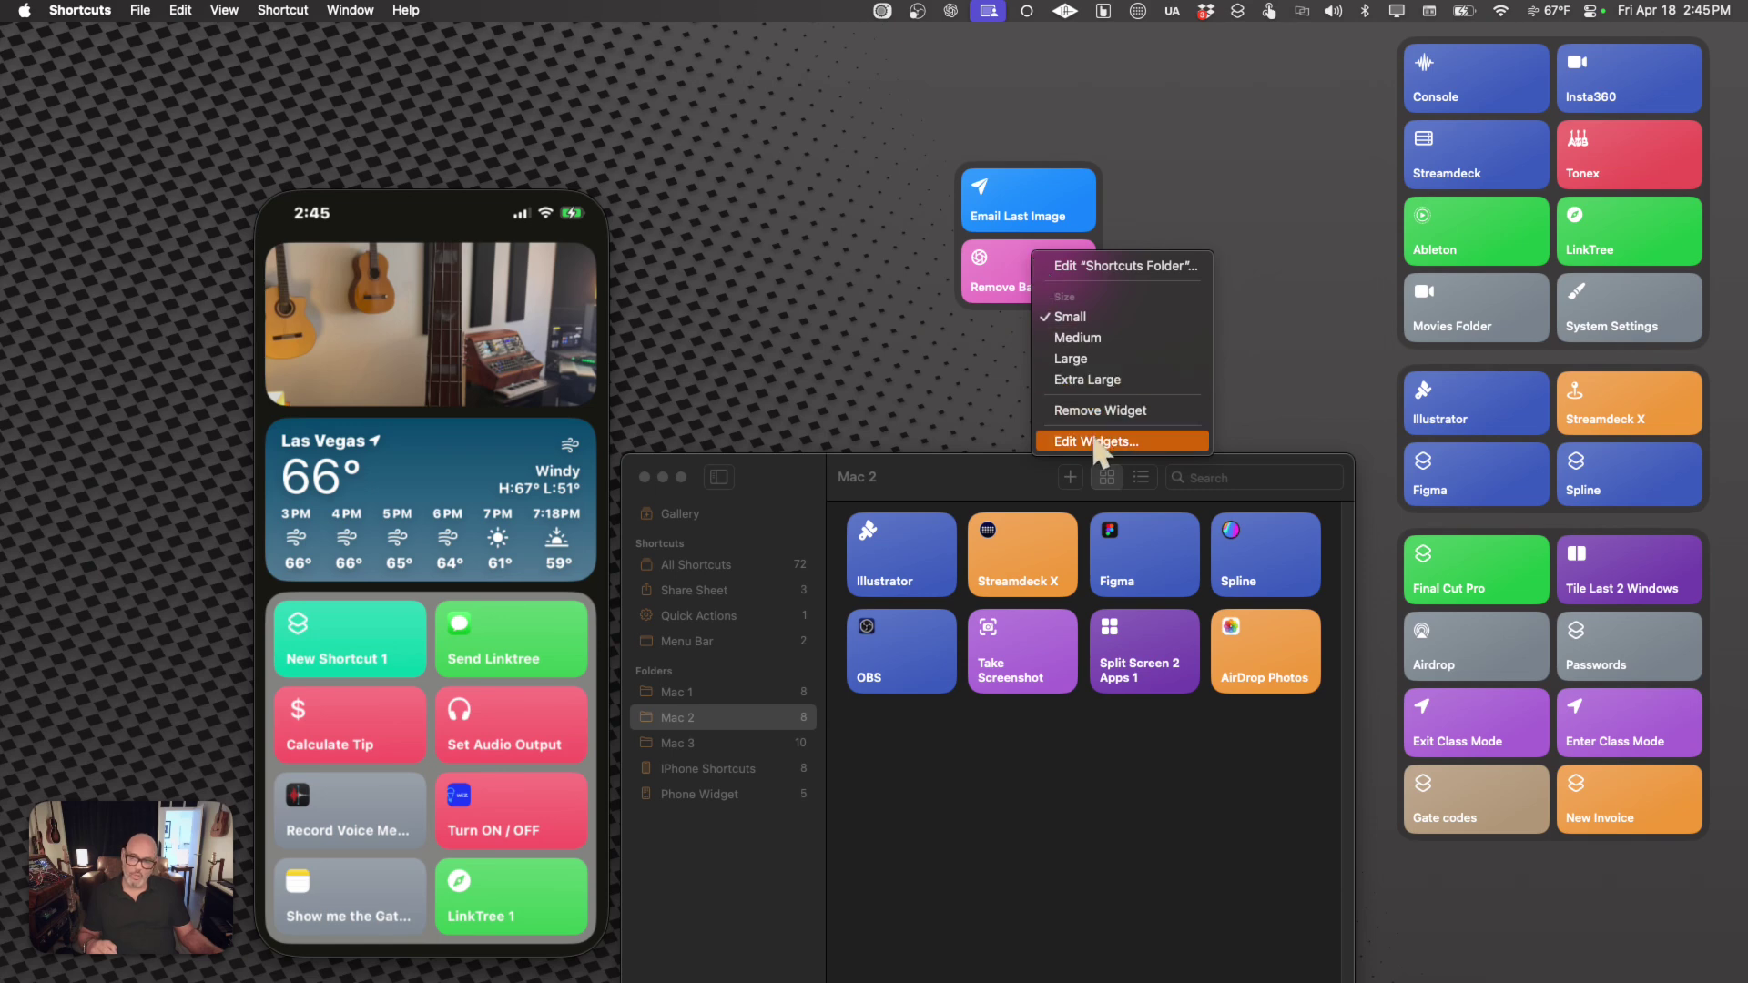
{"action": "left_click", "coordinate": [1096, 272]}
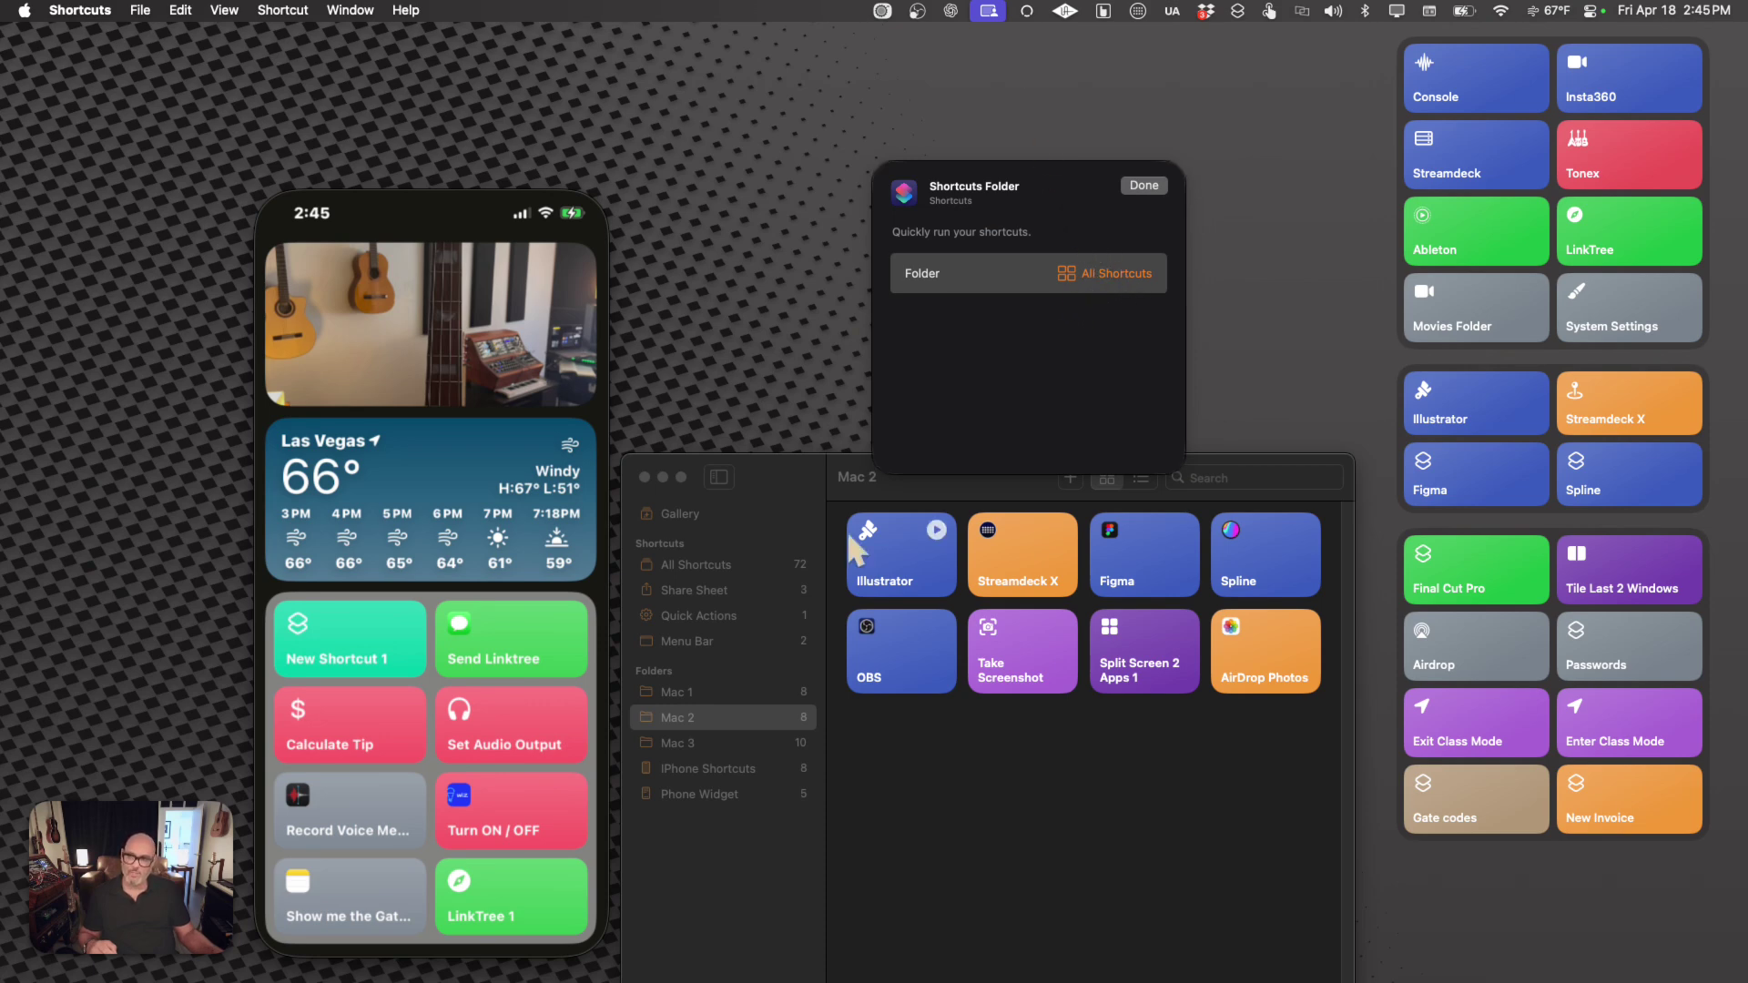
Step: Set the desktop Shortcuts Folder widget's Folder to iPhone Shortcuts
{"action": "left_click", "coordinate": [738, 459]}
{"action": "left_click_drag", "start_coordinate": [762, 461], "coordinate": [823, 368]}
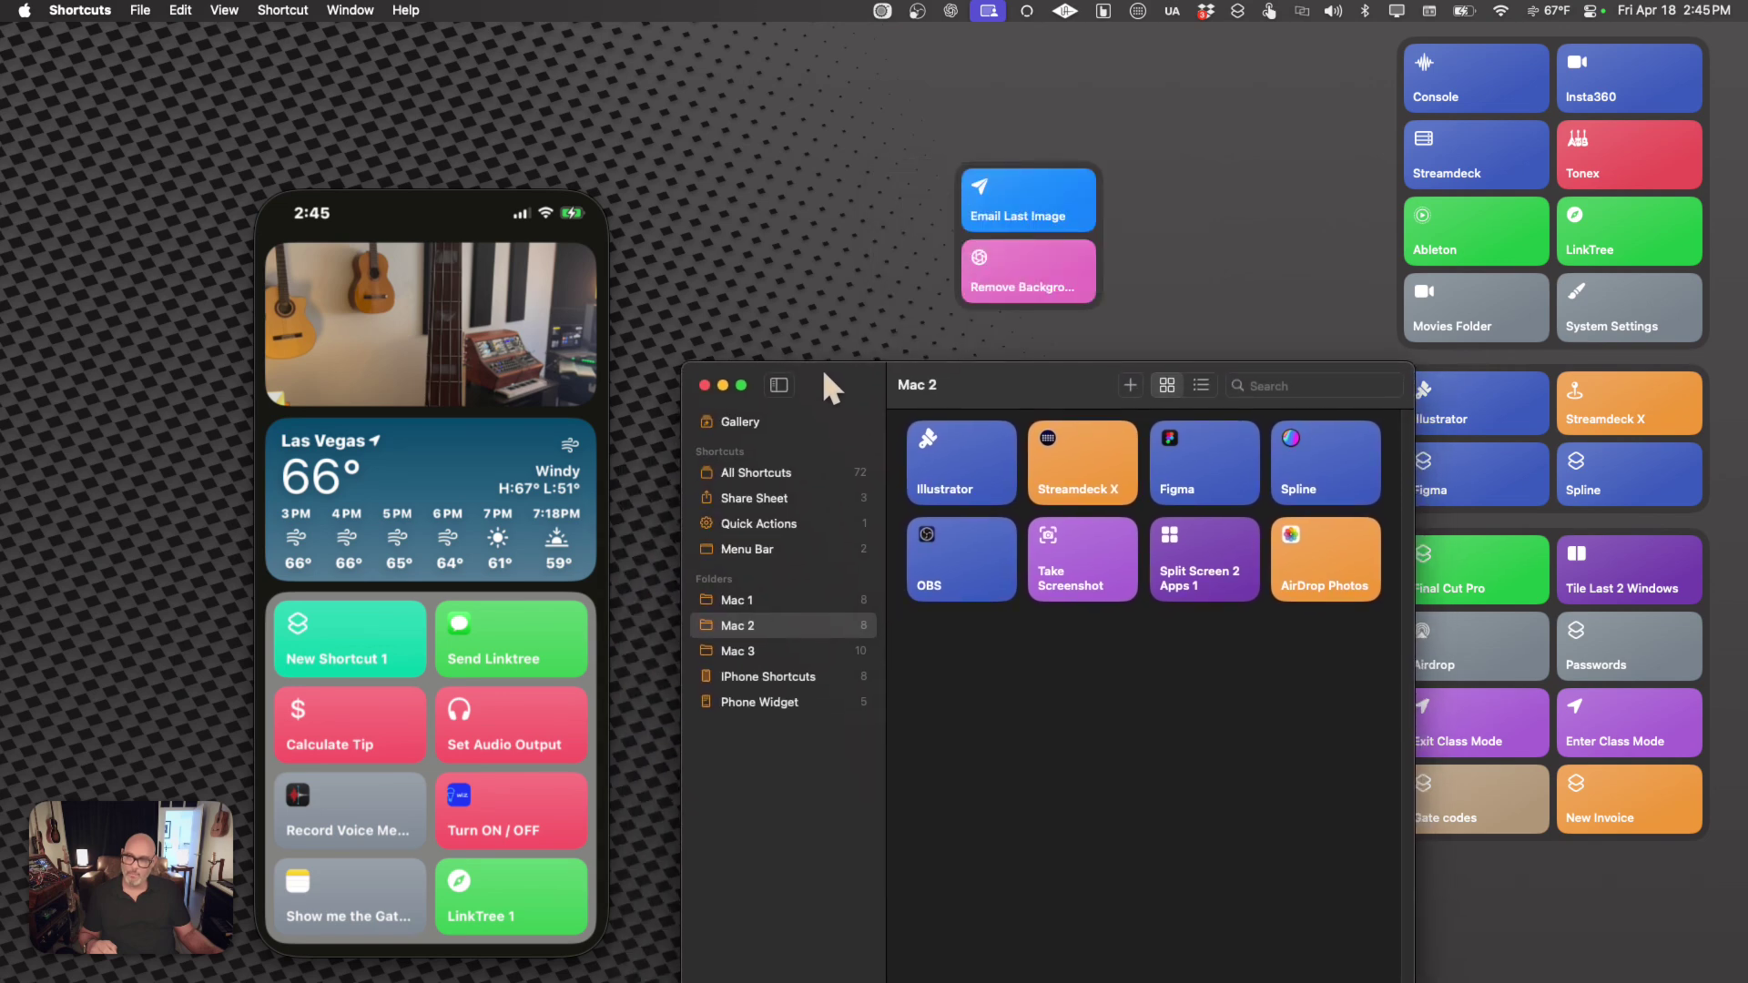
{"action": "left_click", "coordinate": [765, 472]}
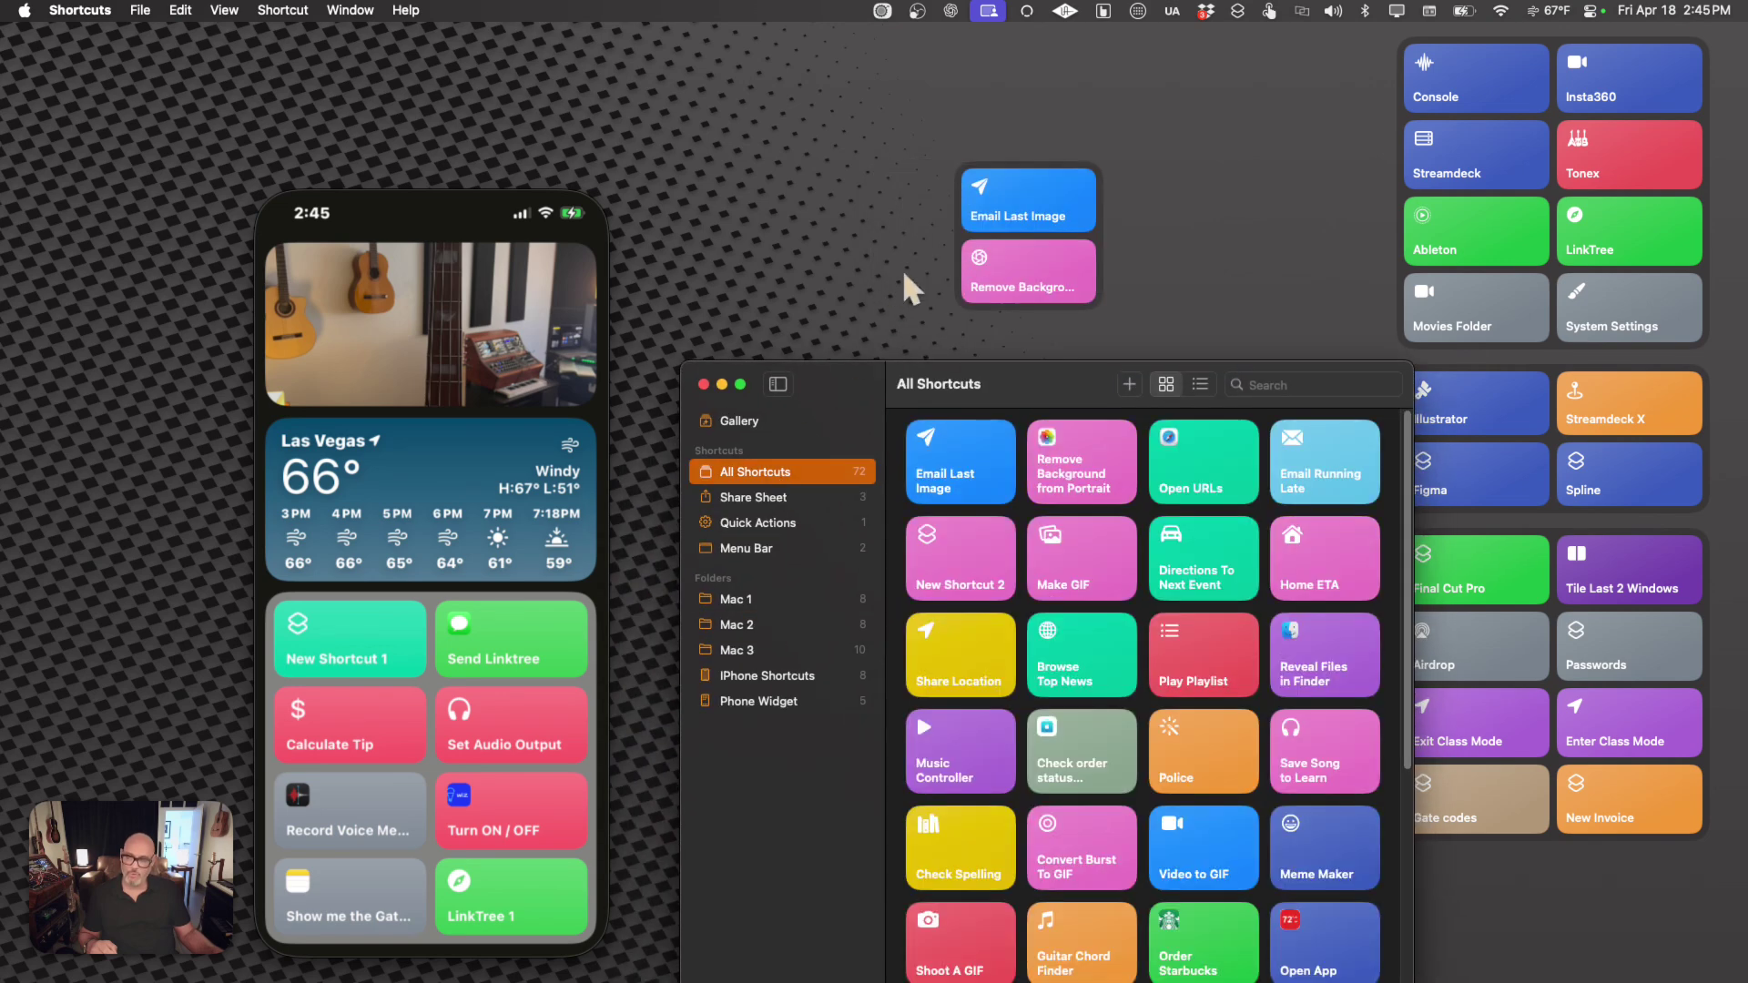
{"action": "right_click", "coordinate": [1008, 213]}
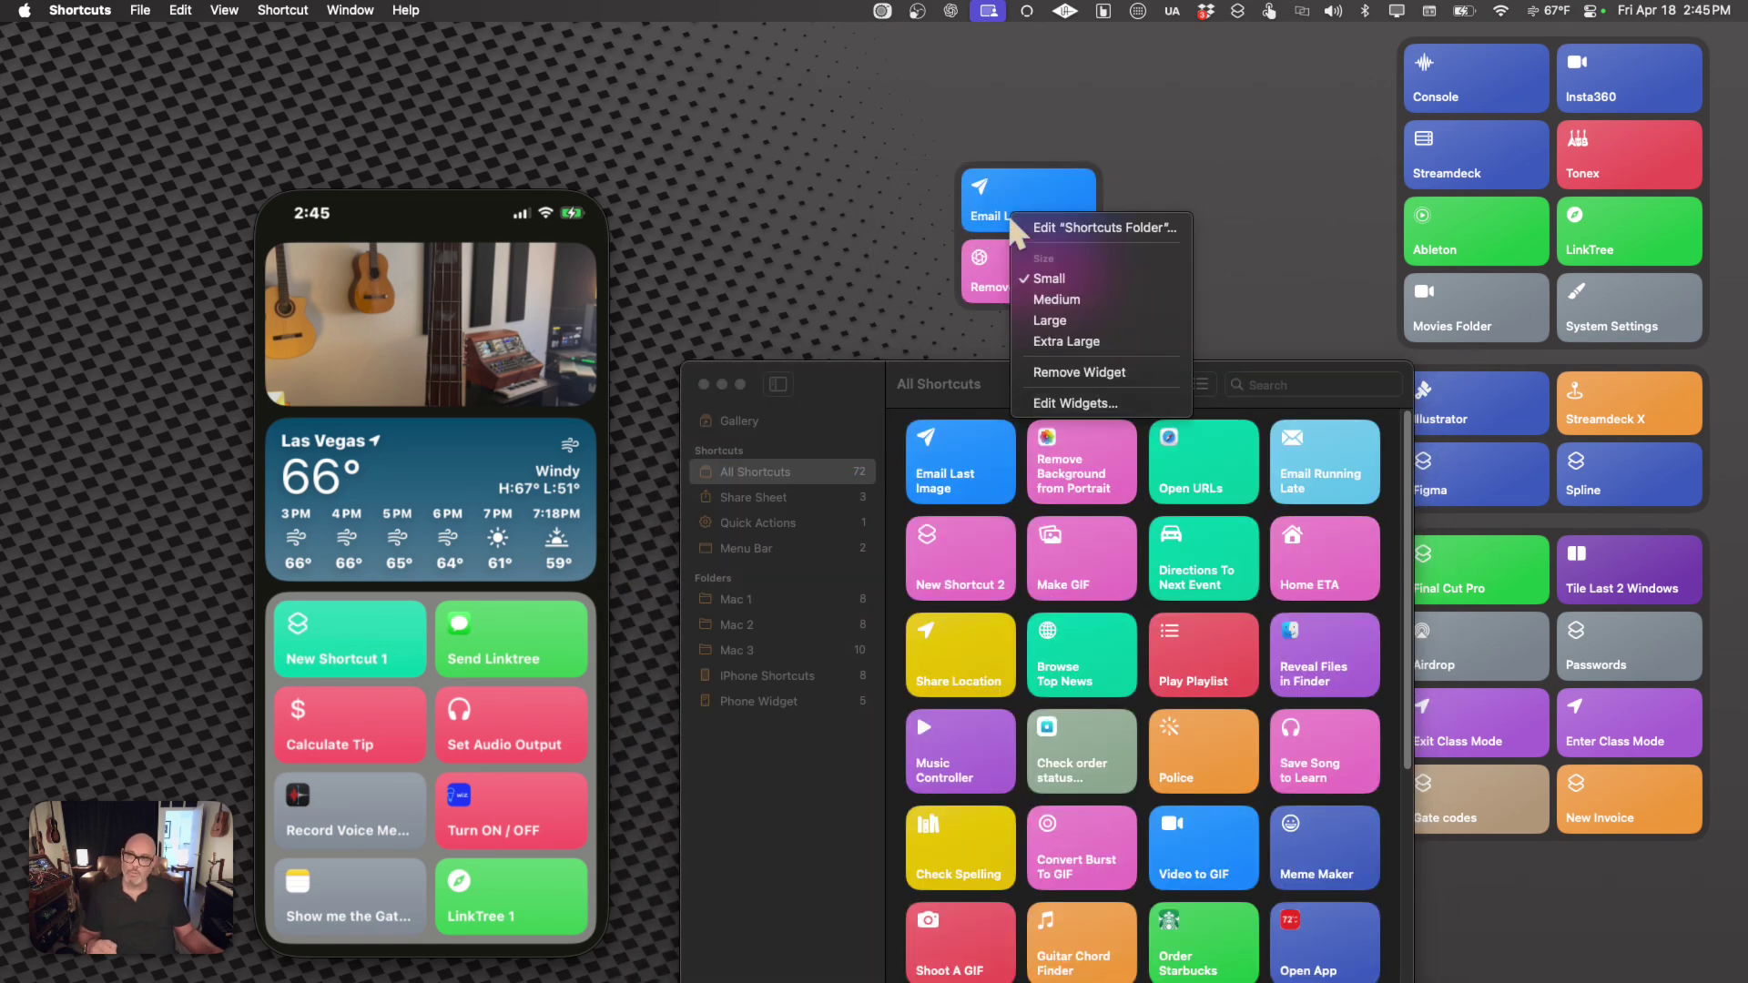
{"action": "left_click", "coordinate": [1023, 222]}
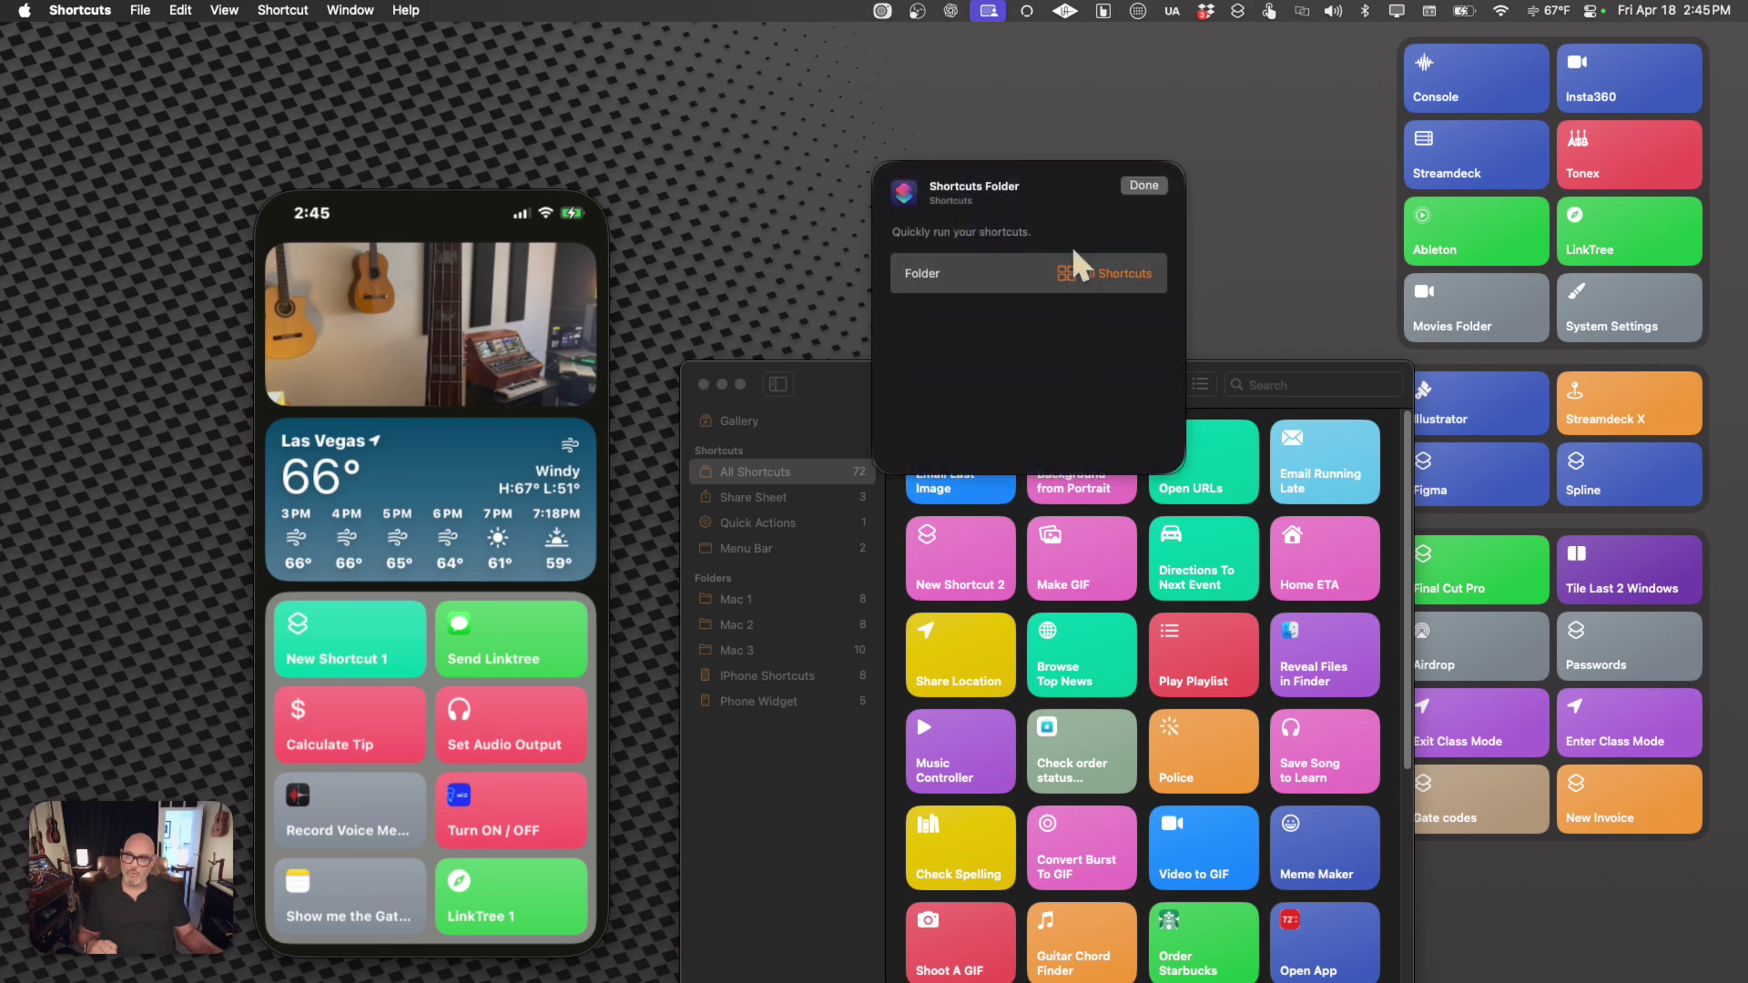
{"action": "left_click", "coordinate": [1100, 267]}
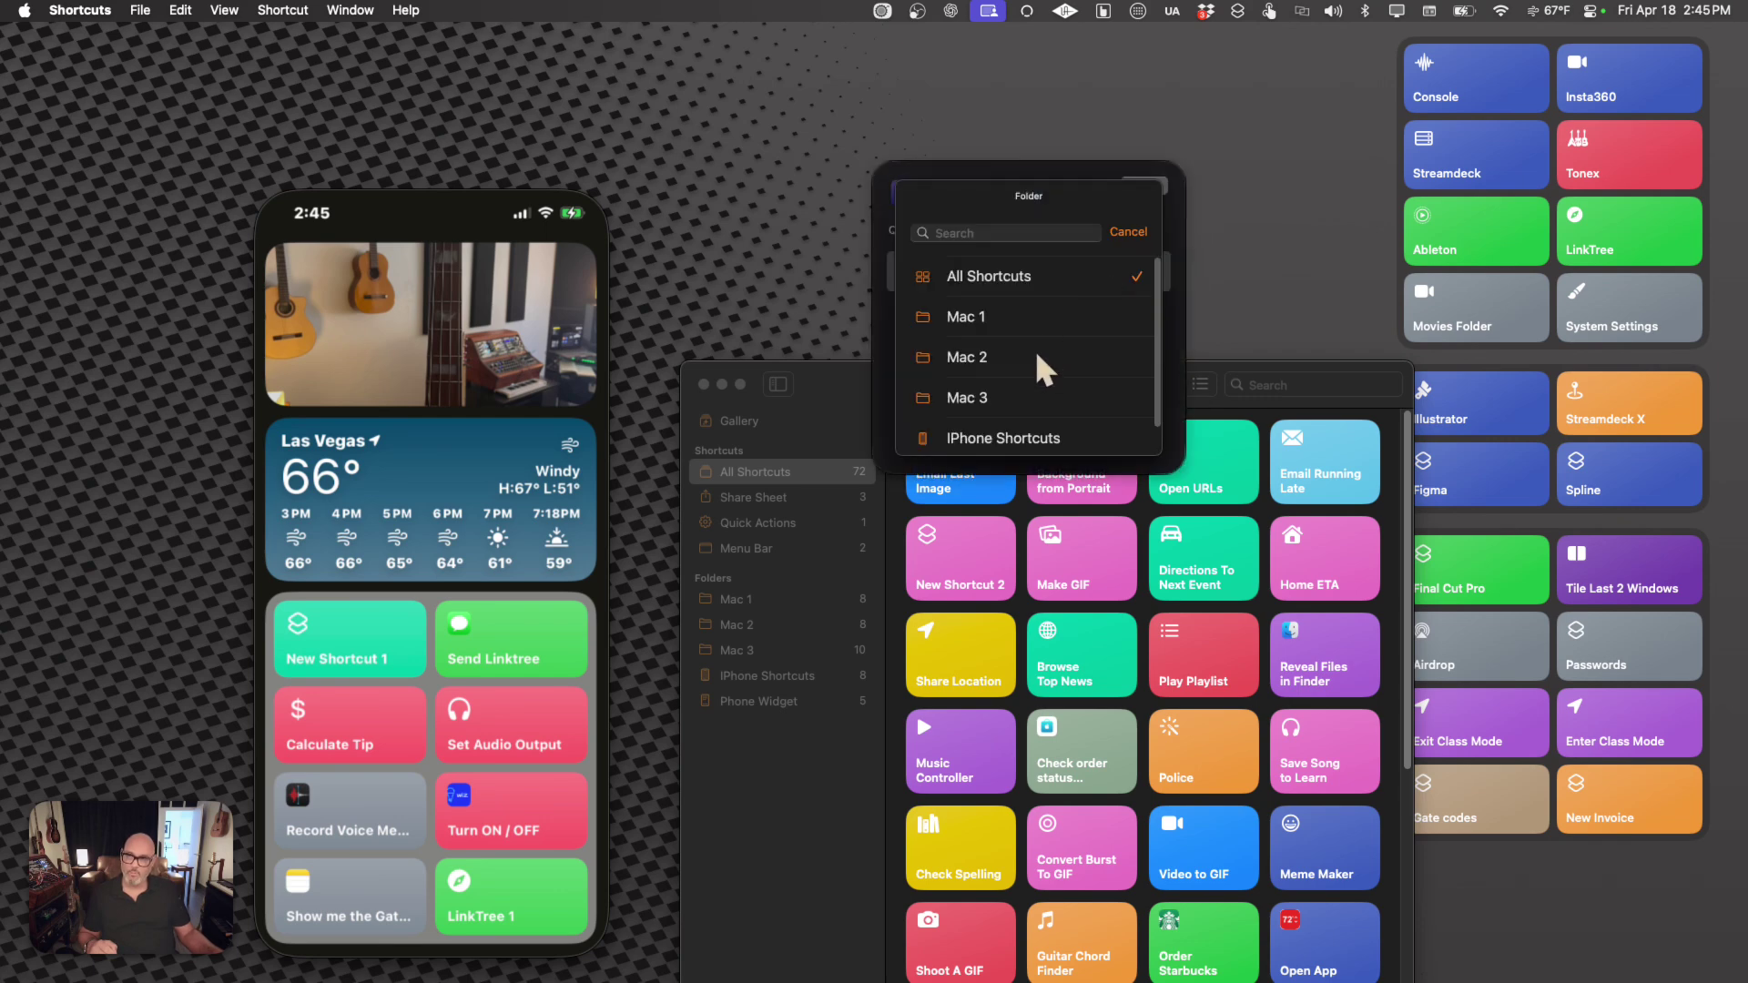
{"action": "scroll", "coordinate": [1042, 377], "scroll_direction": "down", "scroll_amount": 1}
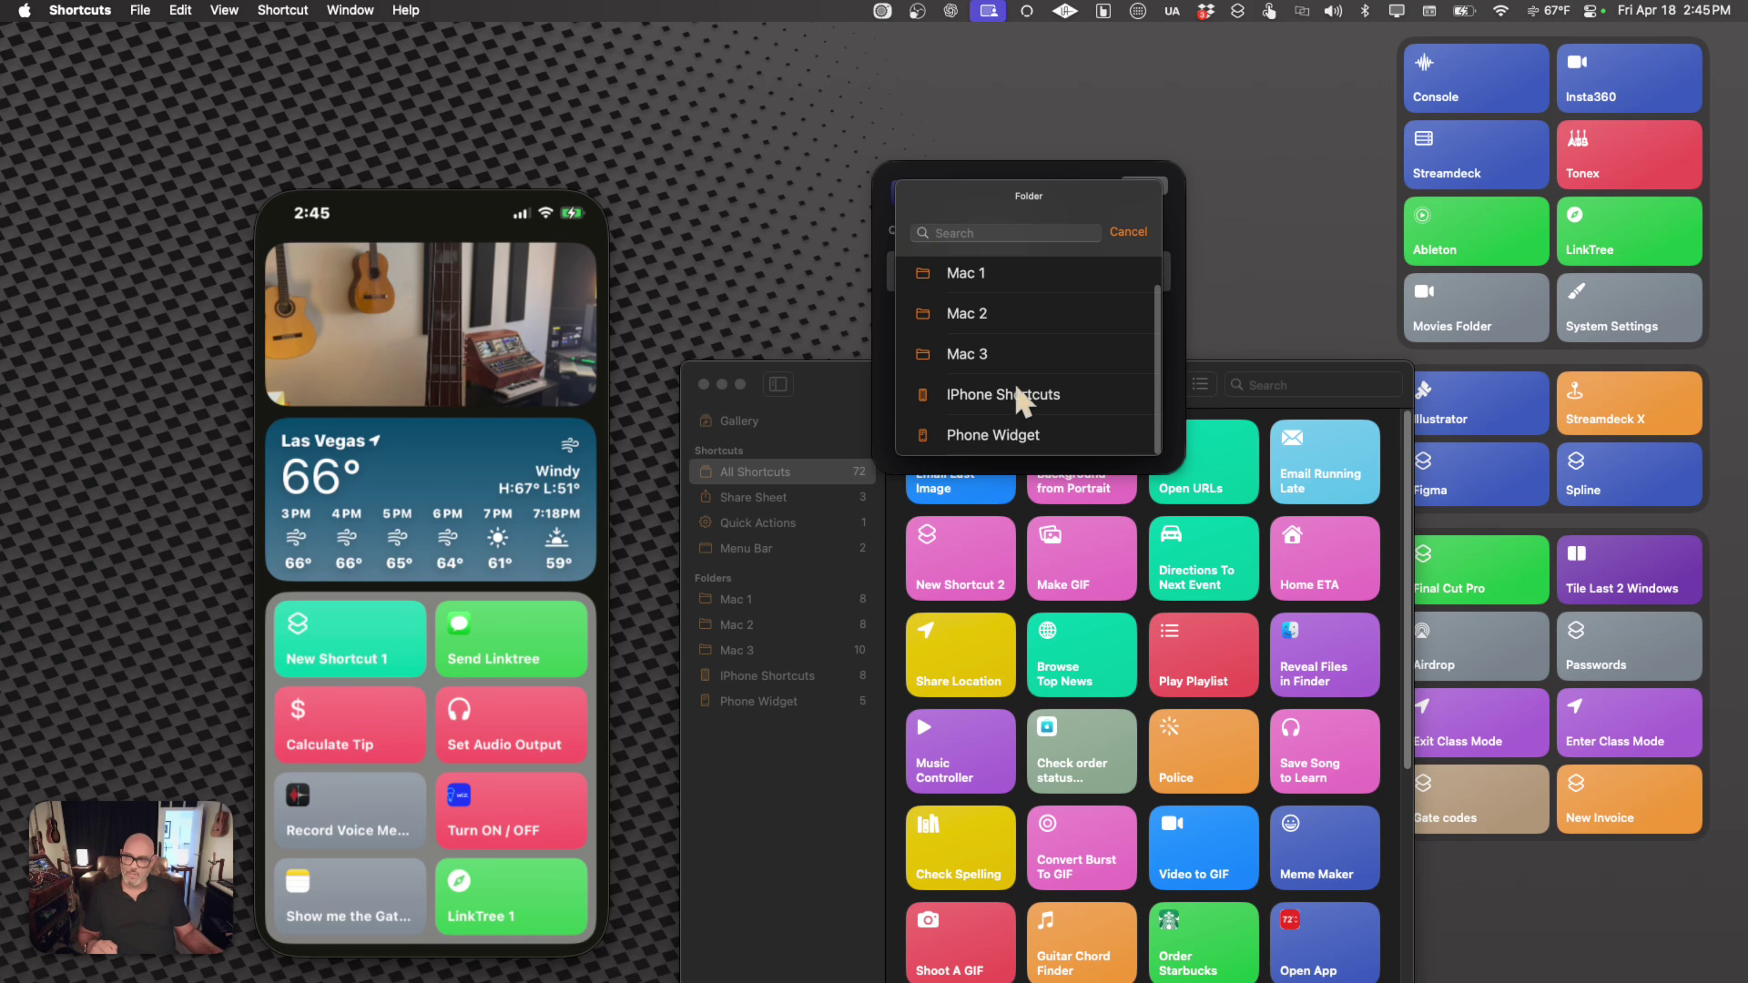
{"action": "left_click", "coordinate": [1014, 392]}
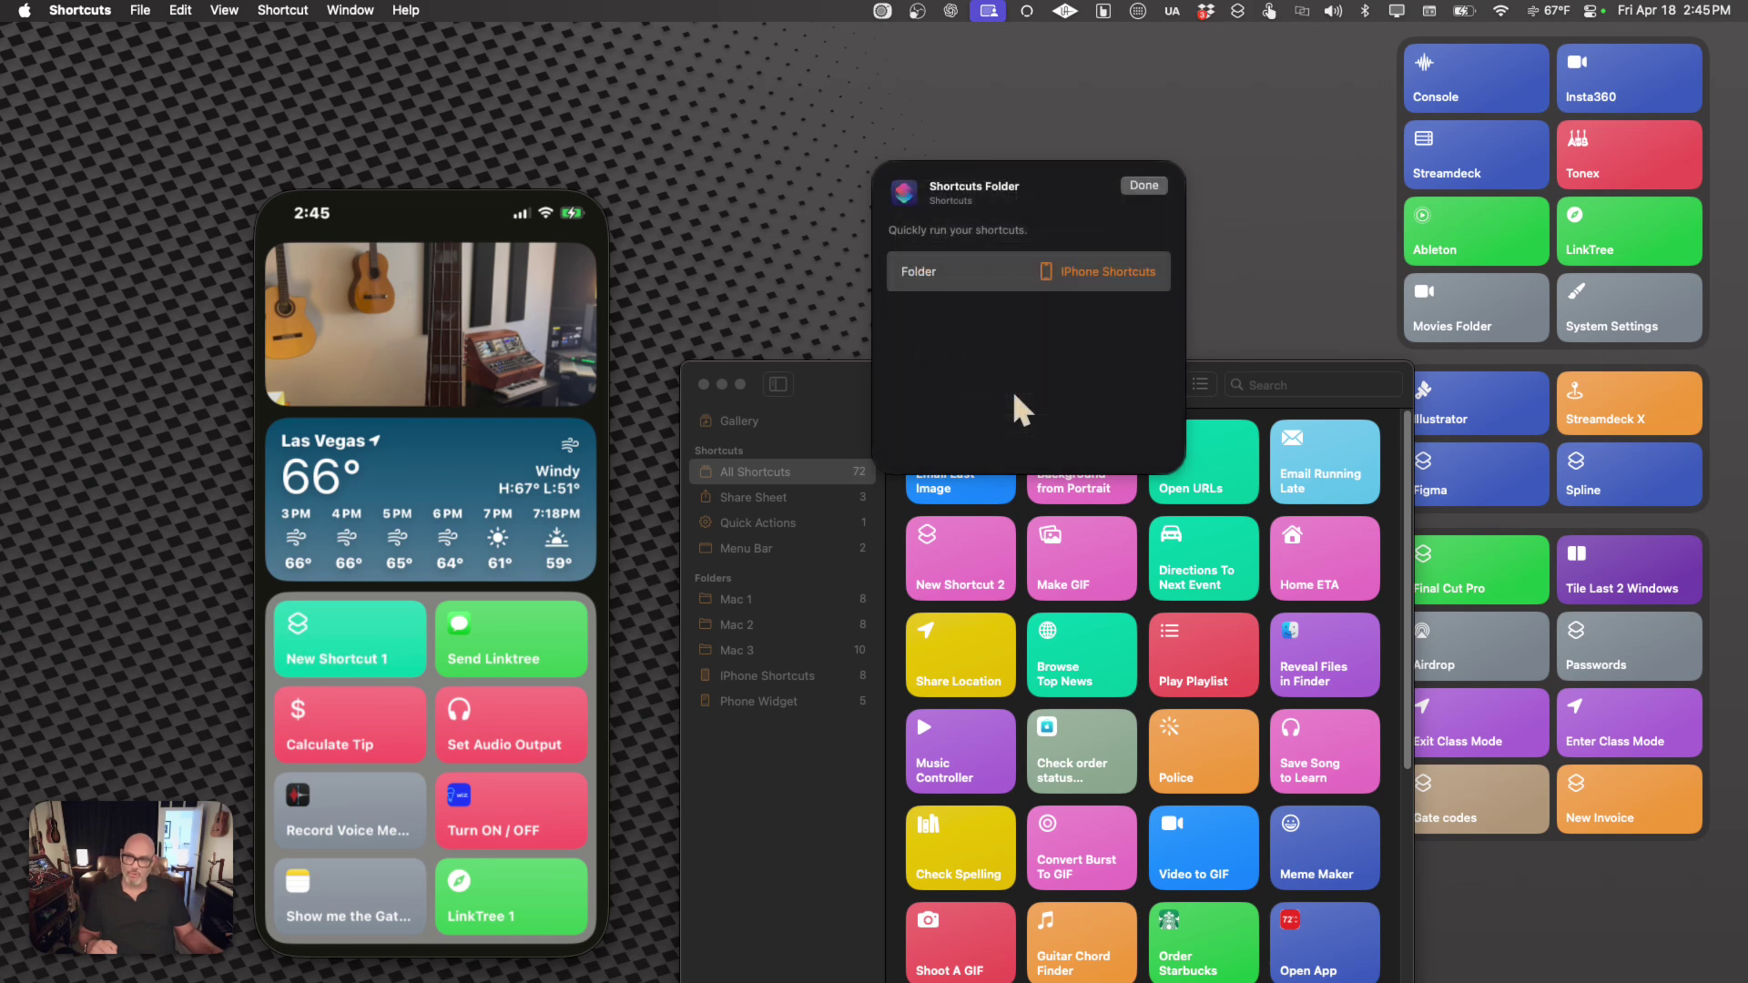
{"action": "left_click", "coordinate": [1144, 185]}
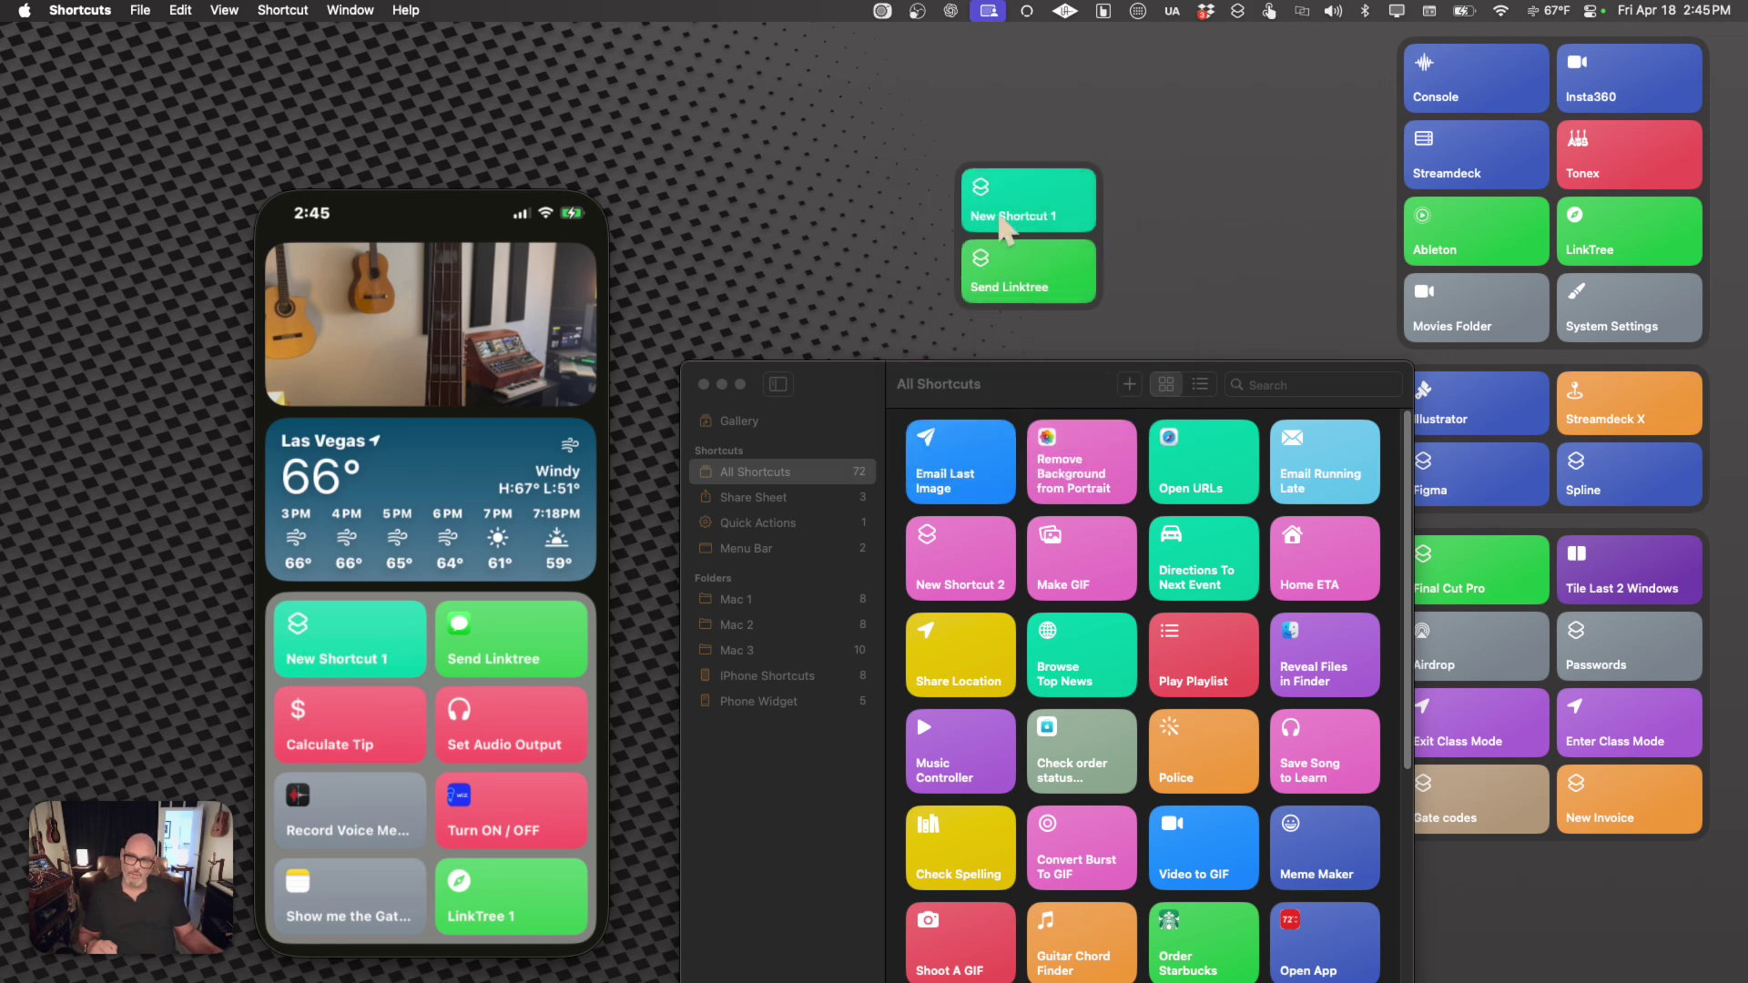
Step: Shrink the Shortcuts window and reposition it on the desktop
{"action": "left_click", "coordinate": [824, 382]}
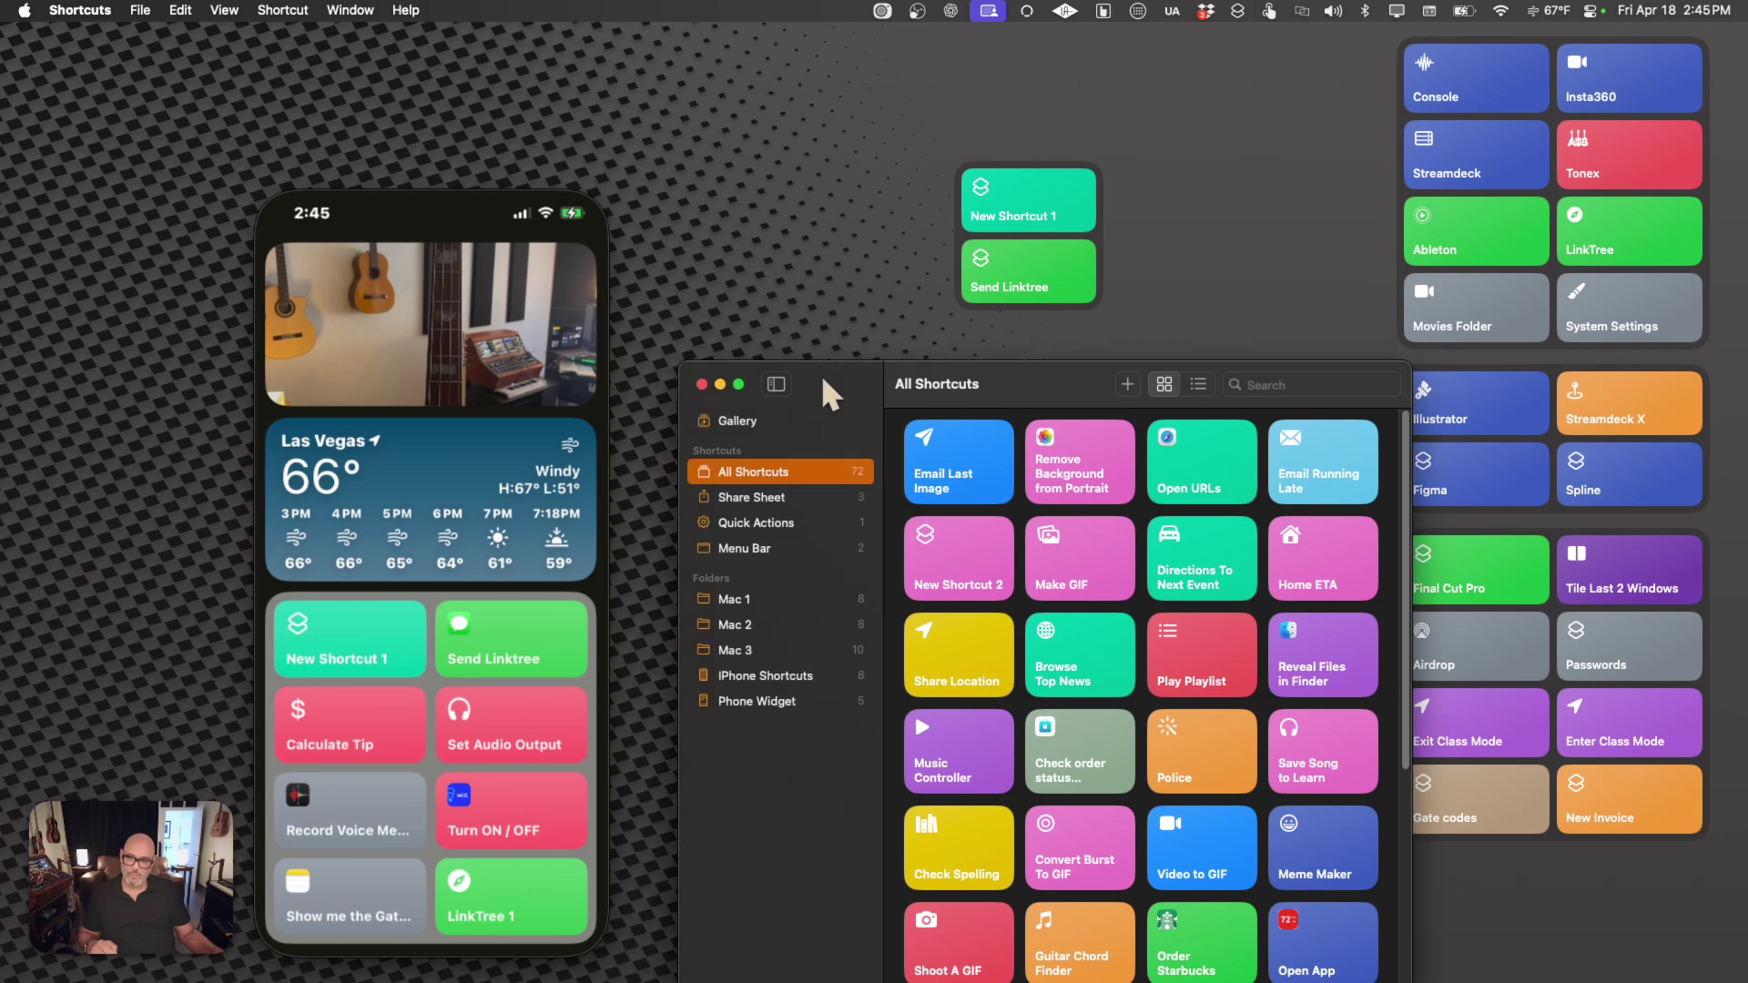
{"action": "left_click_drag", "start_coordinate": [821, 374], "coordinate": [773, 360]}
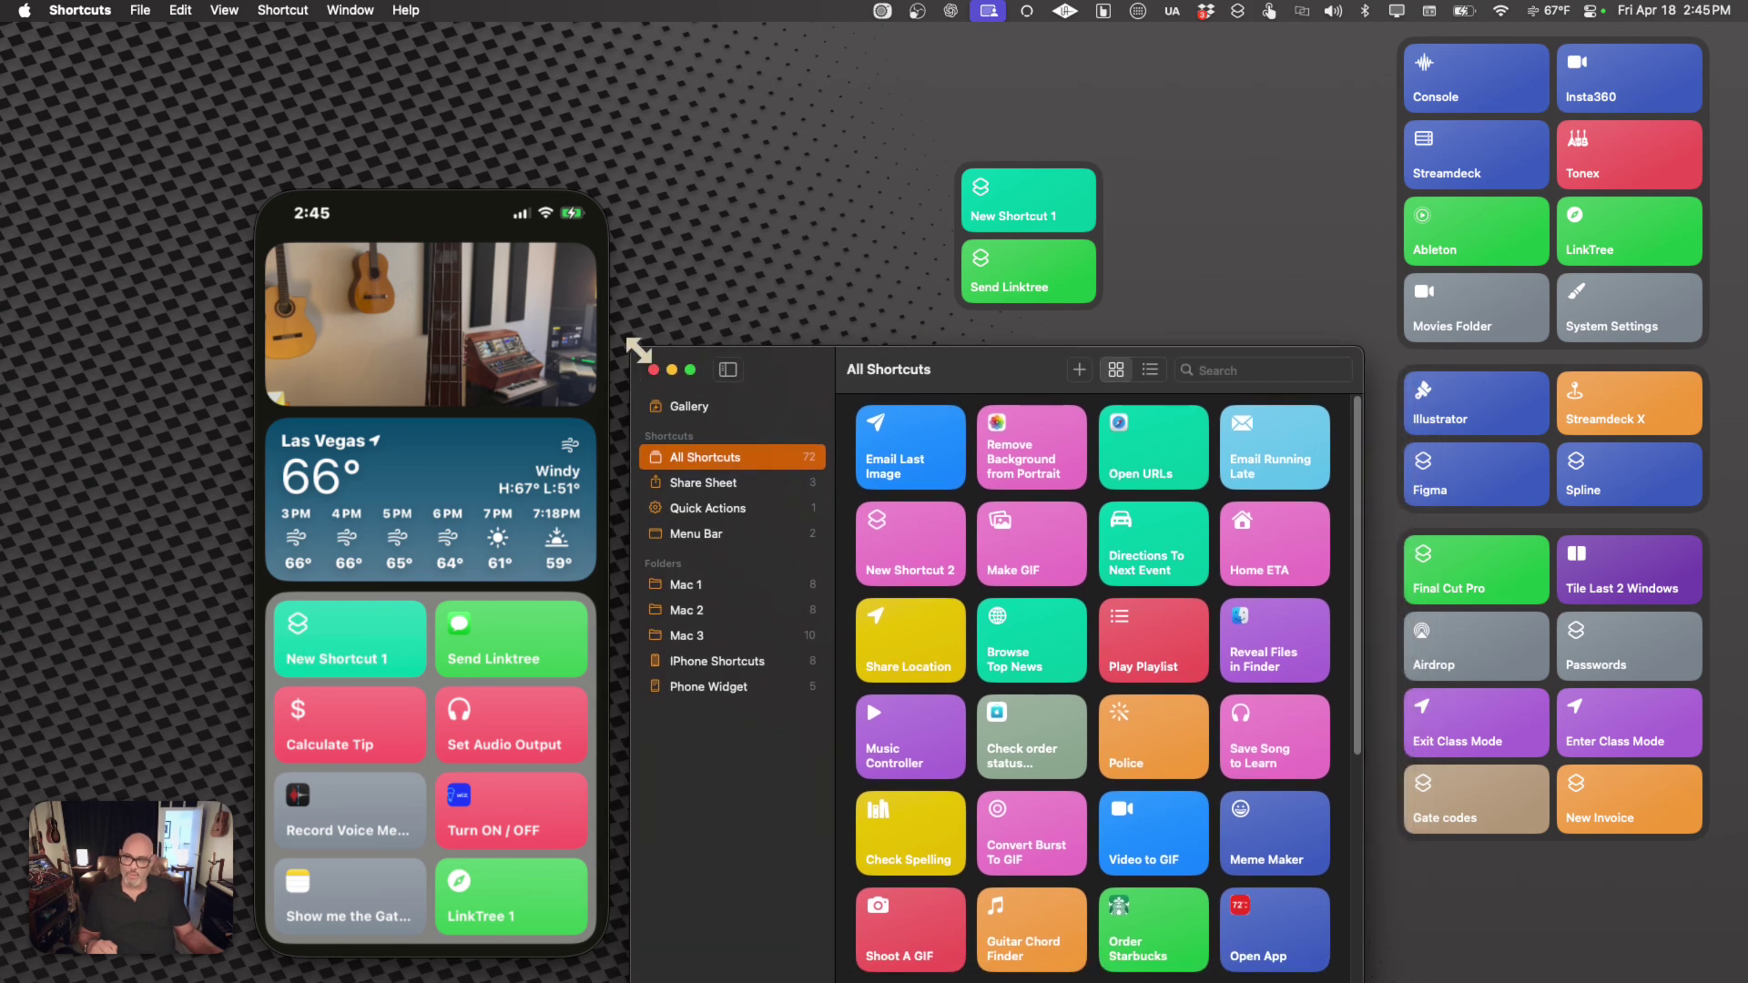
{"action": "left_click_drag", "start_coordinate": [638, 350], "coordinate": [723, 488]}
{"action": "left_click_drag", "start_coordinate": [830, 496], "coordinate": [802, 348]}
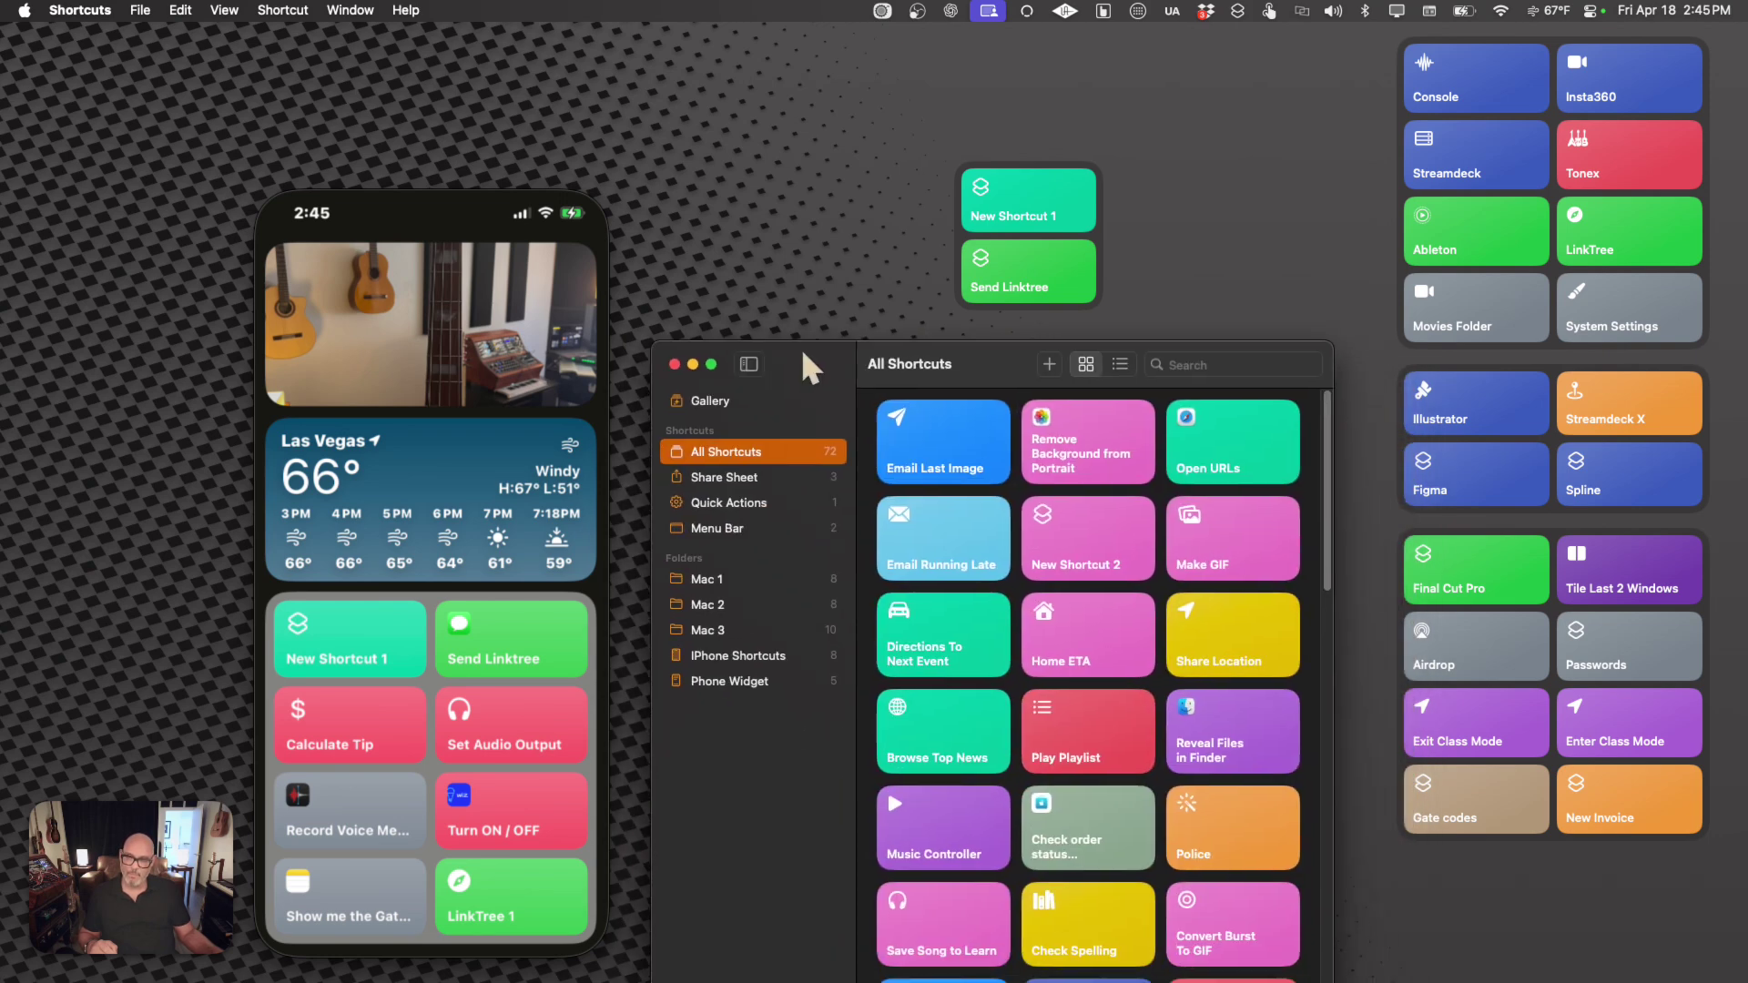
Step: Minimize the Shortcuts window, then open and dismiss the mirrored iPhone widget's options menu
{"action": "left_click", "coordinate": [693, 364]}
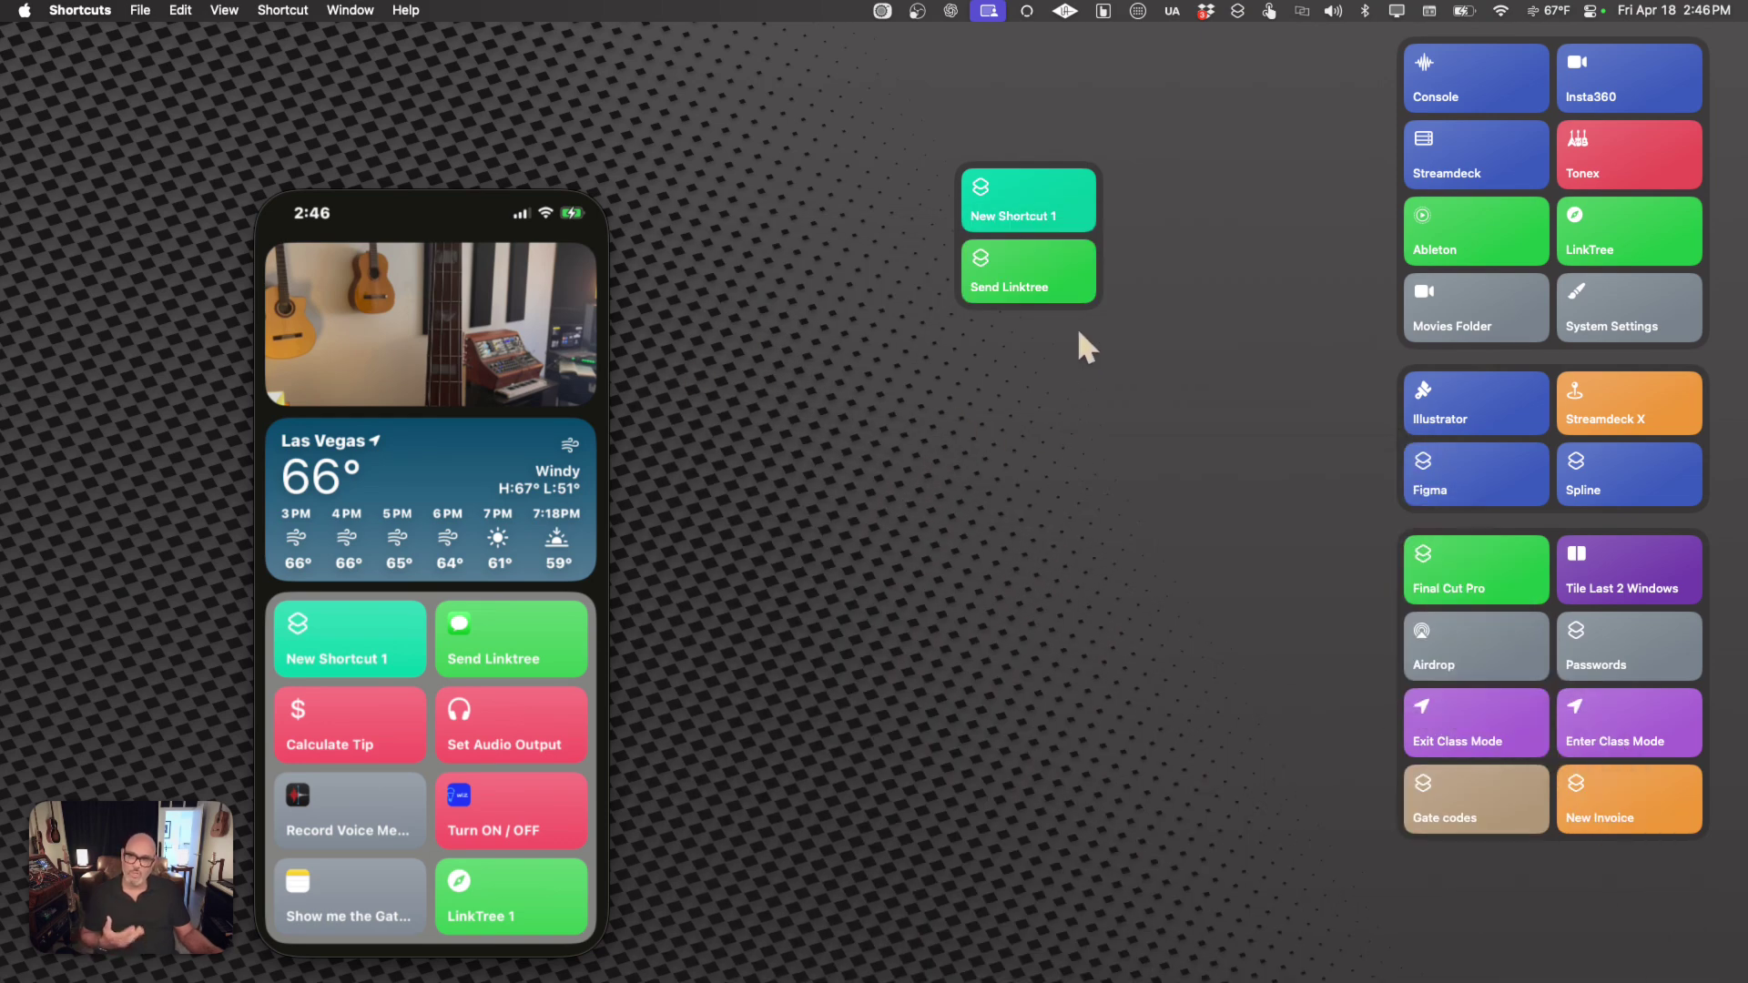
{"action": "left_click", "coordinate": [417, 675]}
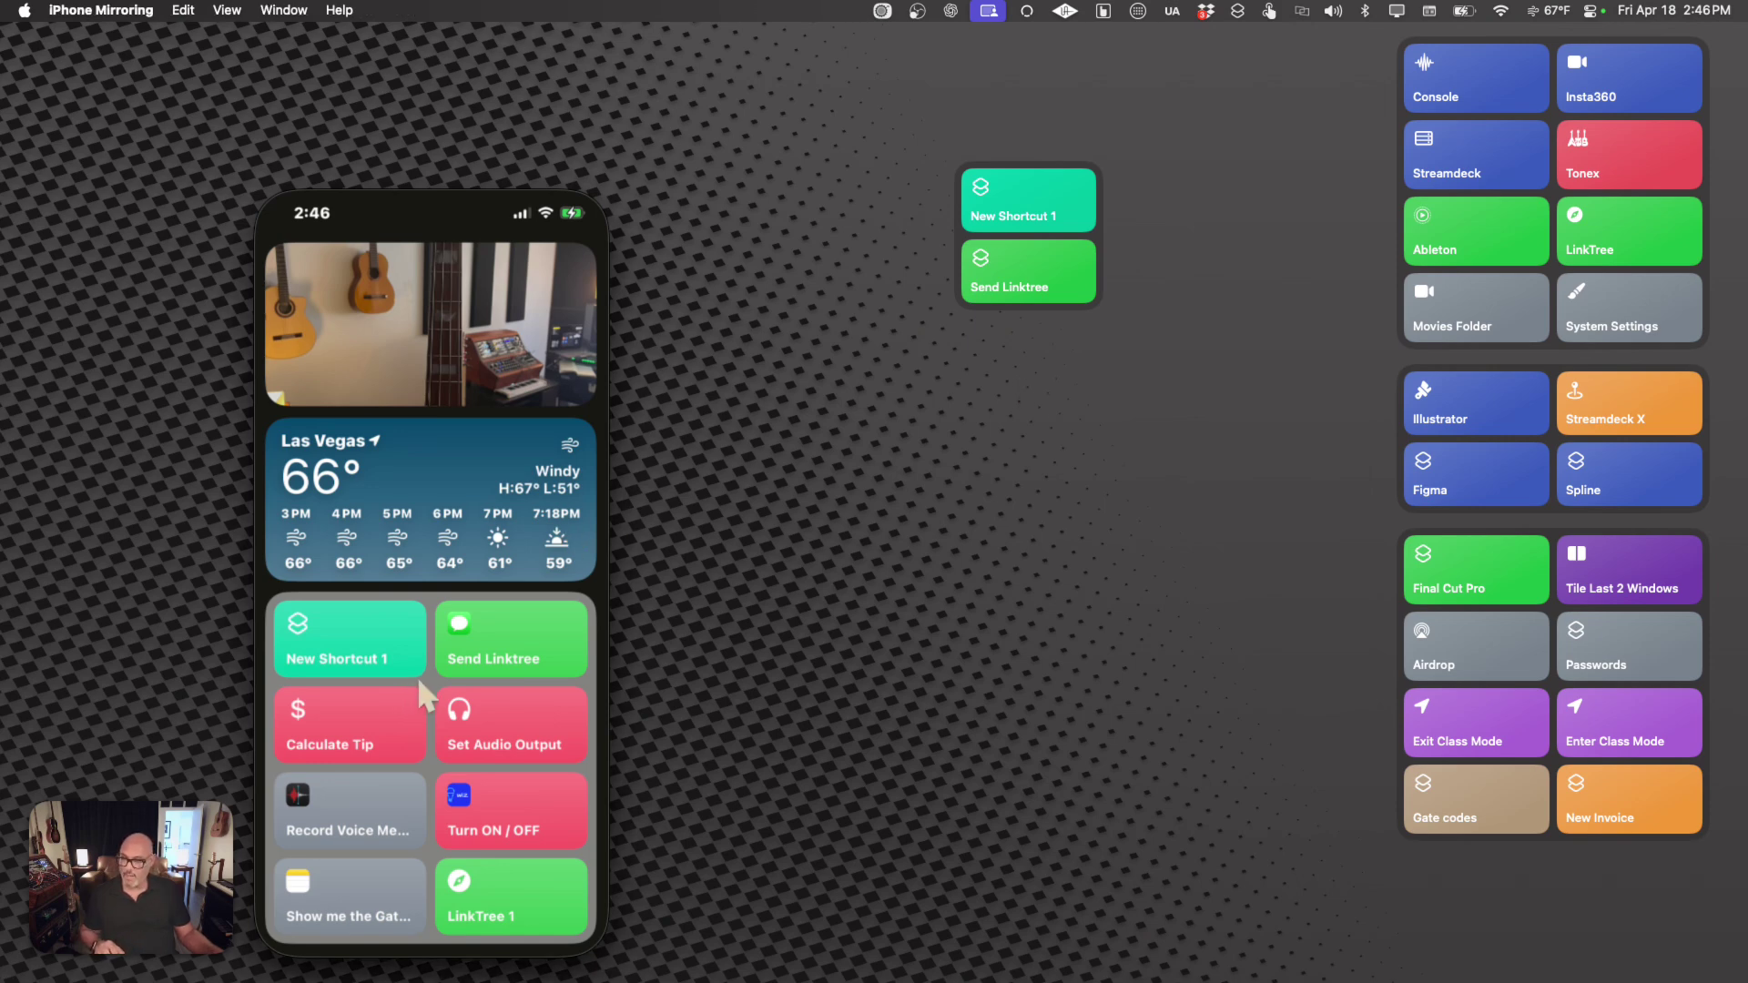
{"action": "right_click", "coordinate": [417, 675]}
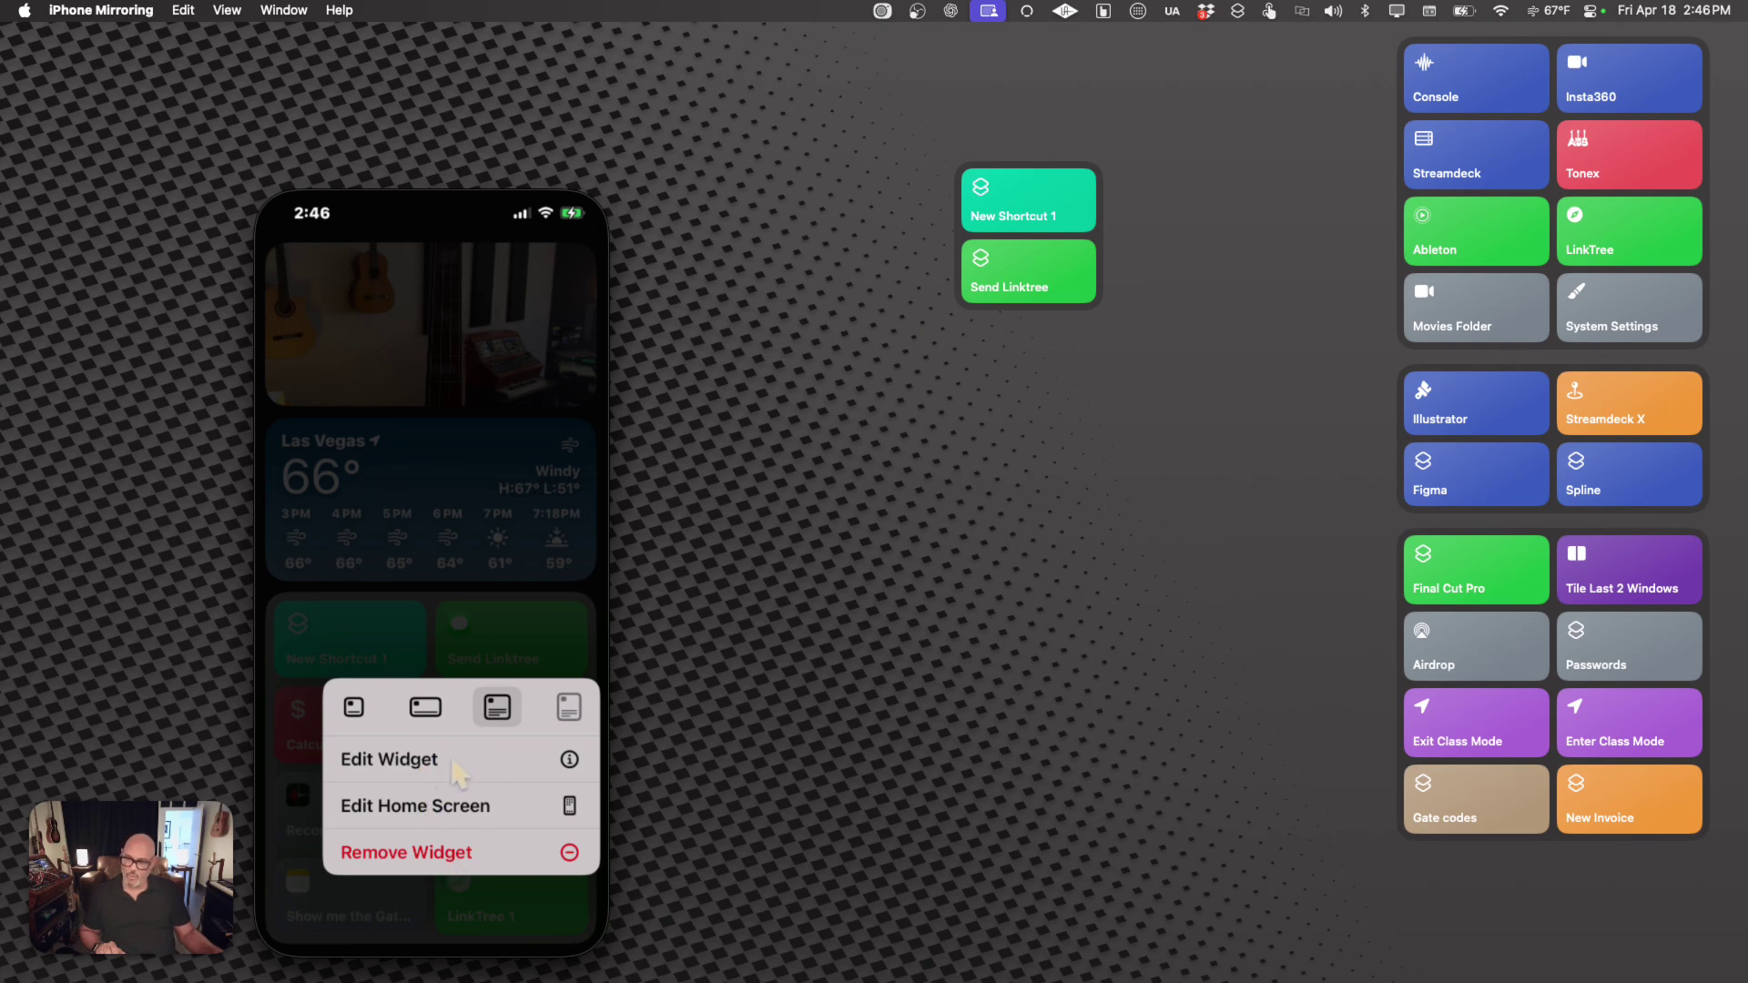
{"action": "left_click", "coordinate": [484, 639]}
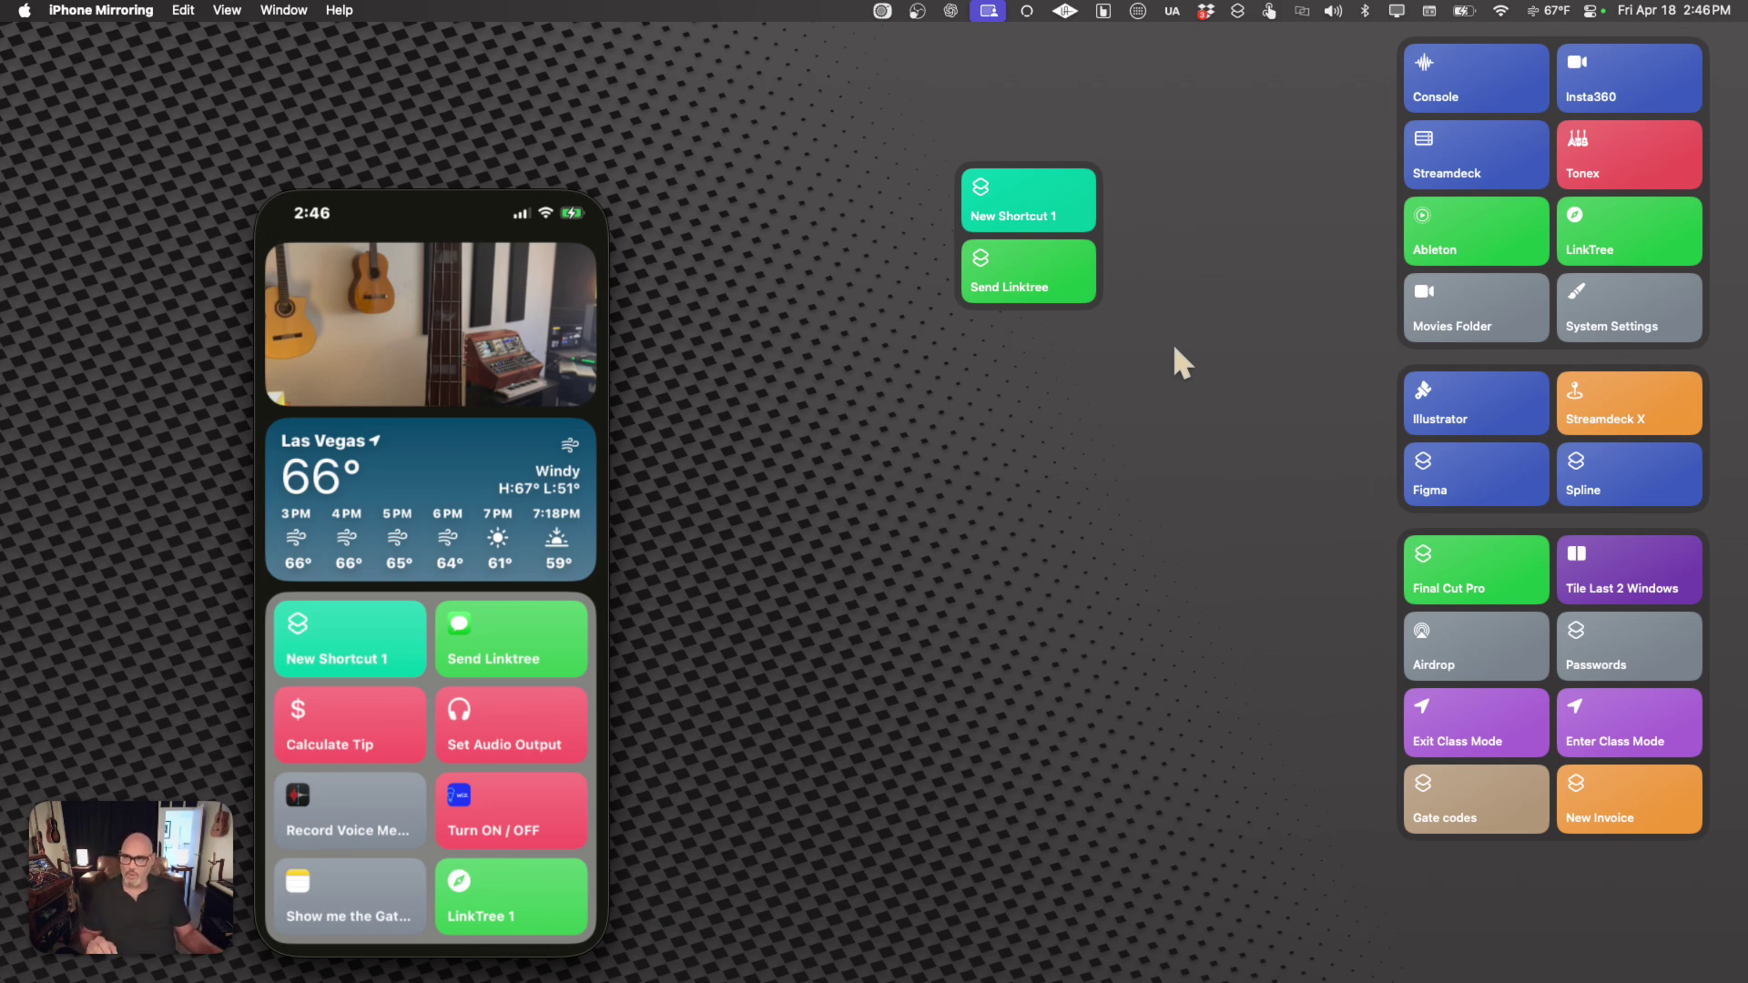
{"action": "left_click", "coordinate": [1039, 293]}
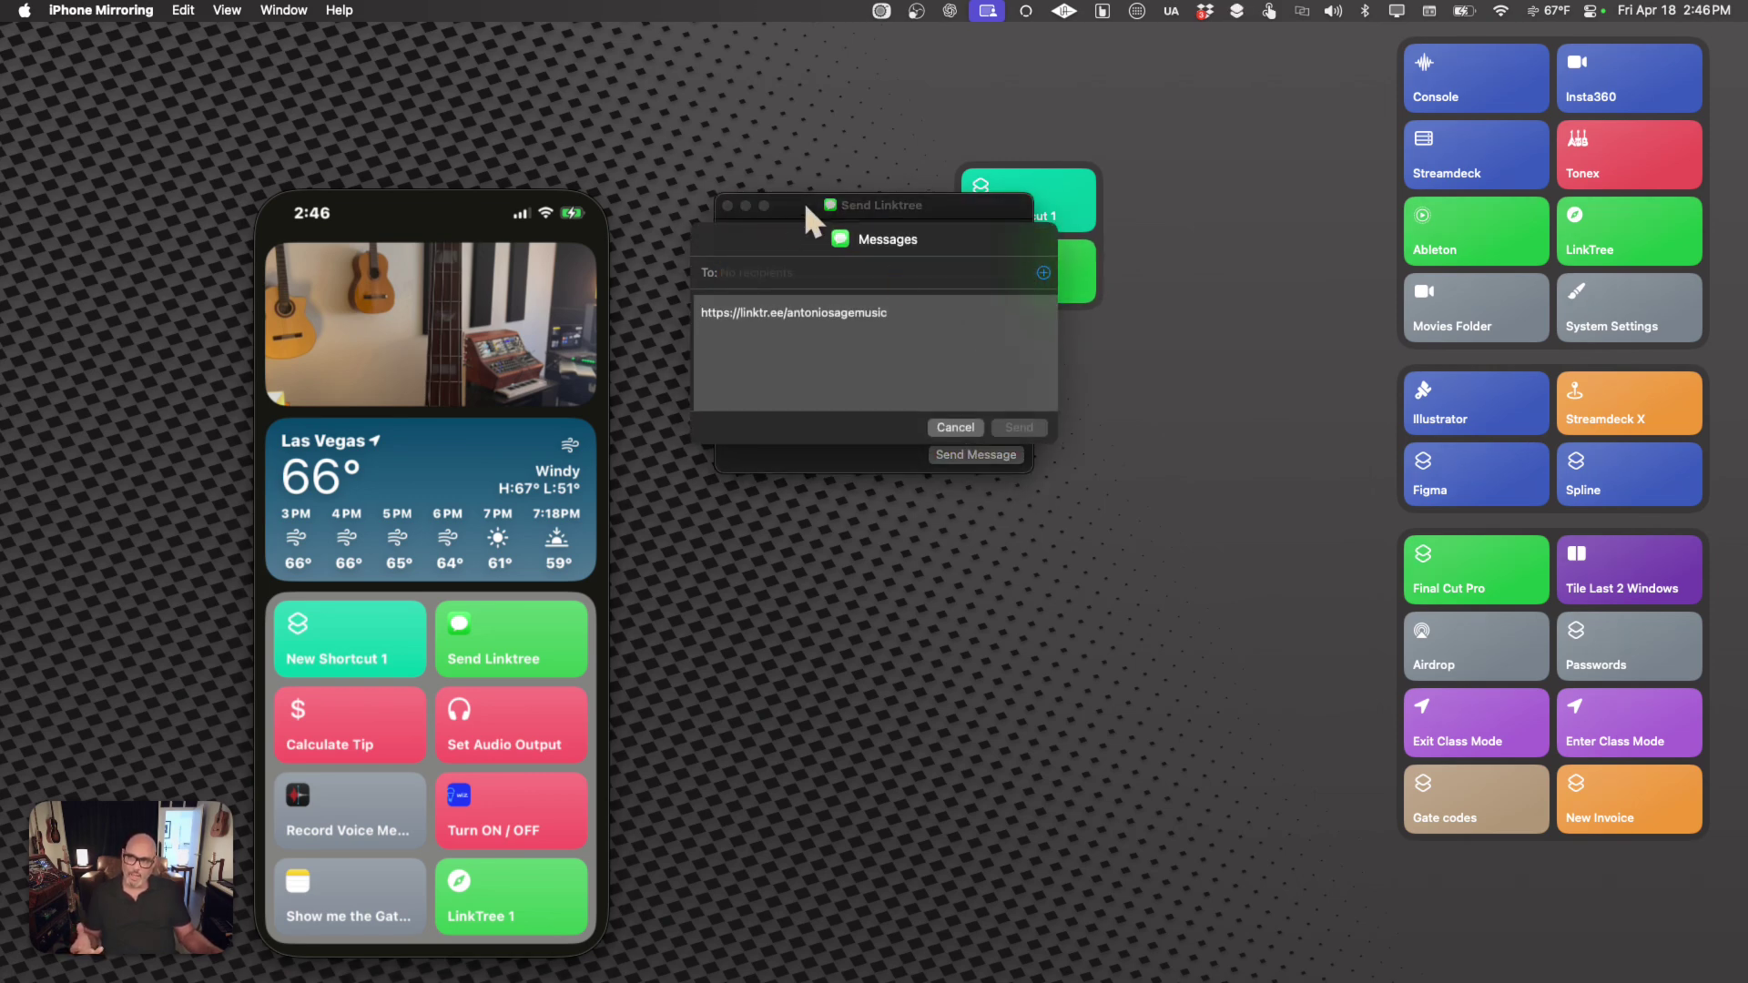
{"action": "left_click", "coordinate": [733, 273]}
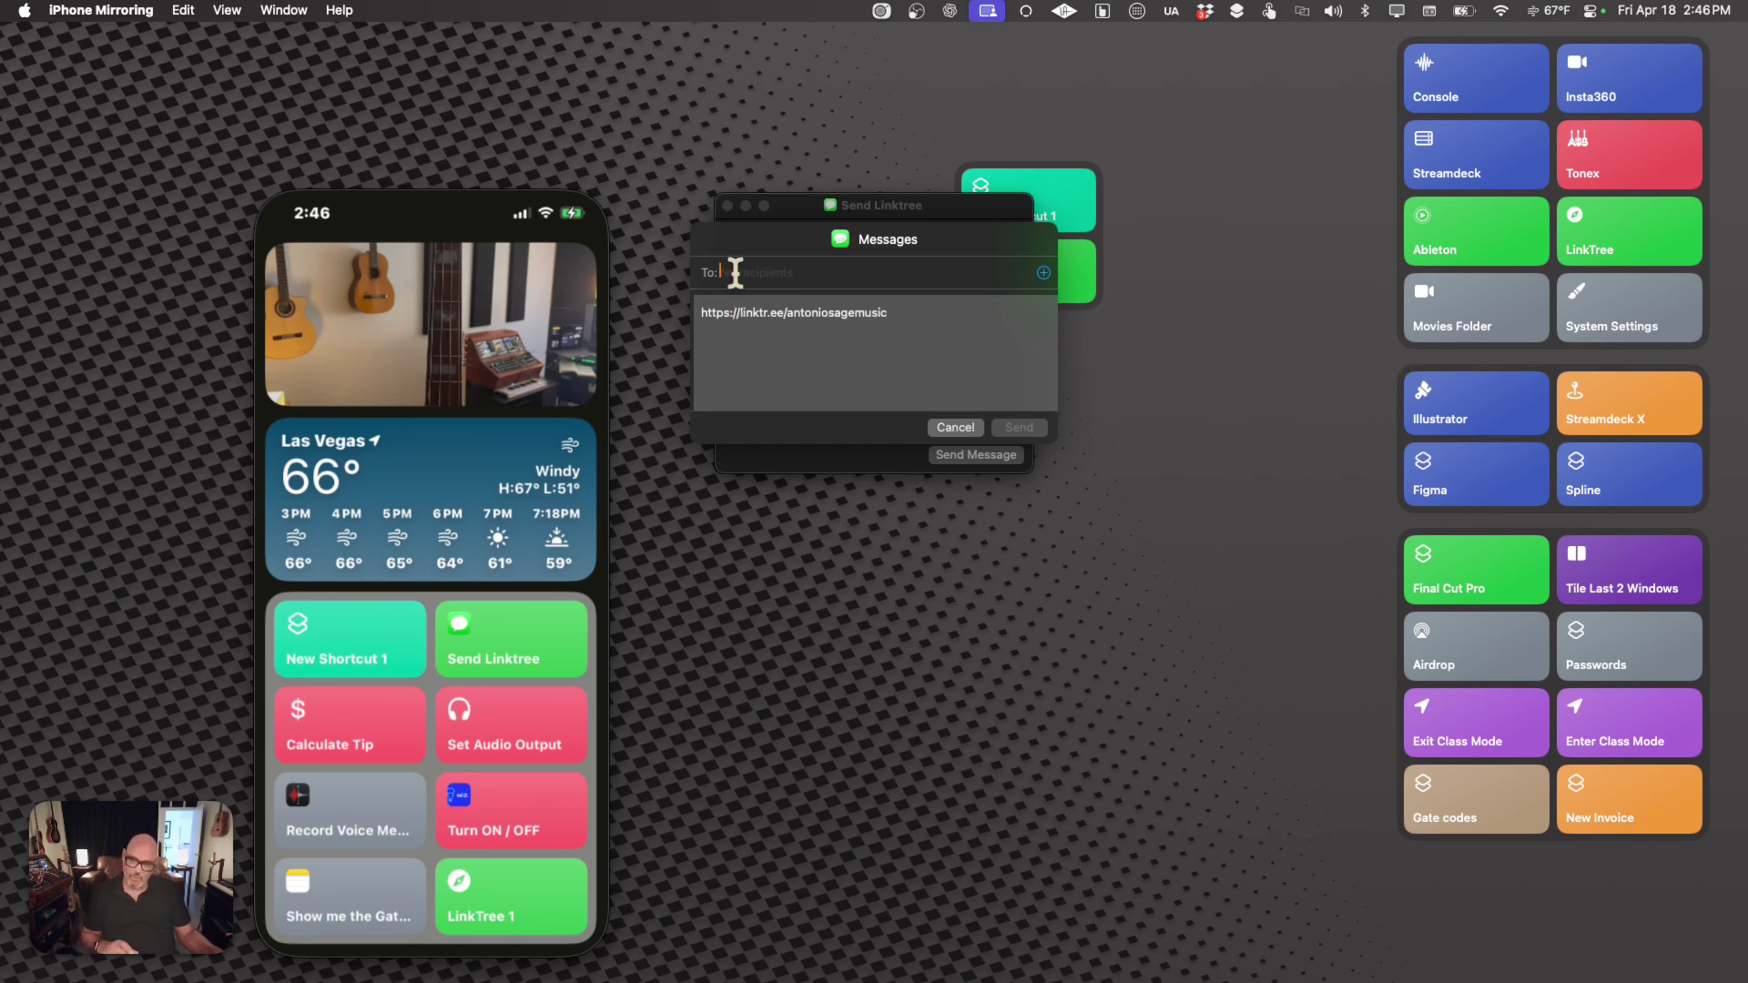
{"action": "left_click", "coordinate": [958, 428]}
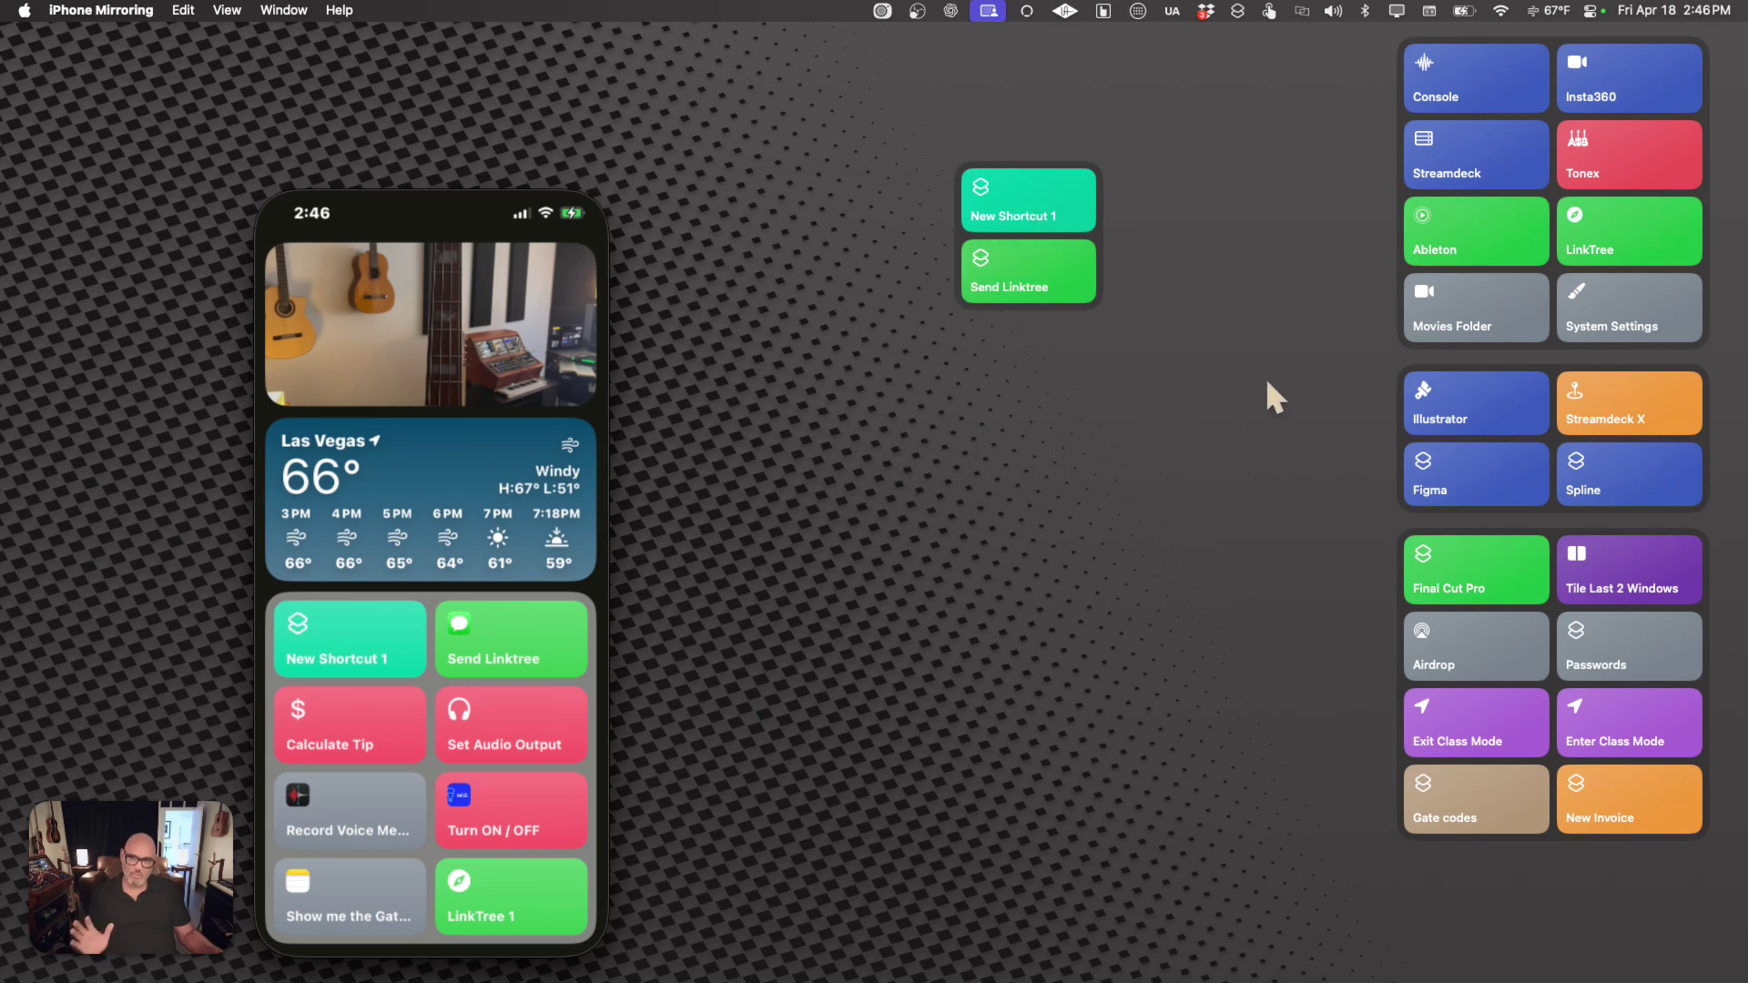
{"action": "left_click", "coordinate": [1622, 247]}
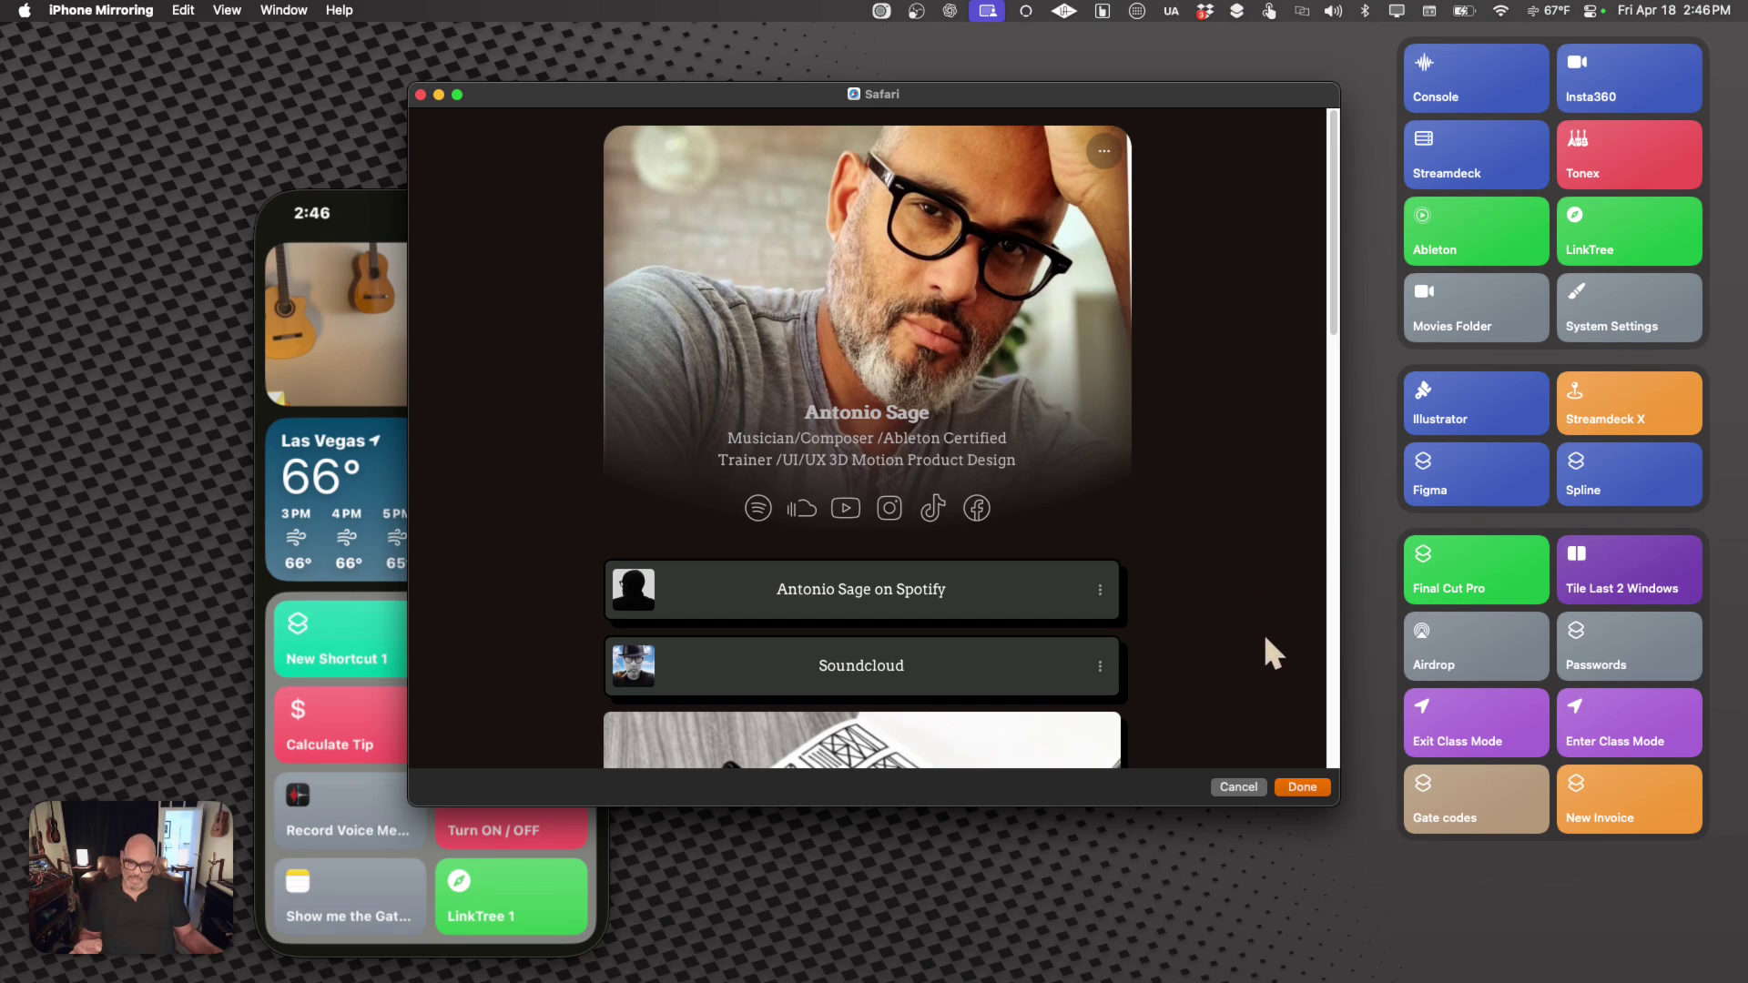
{"action": "scroll", "coordinate": [1191, 532], "scroll_direction": "down", "scroll_amount": 10}
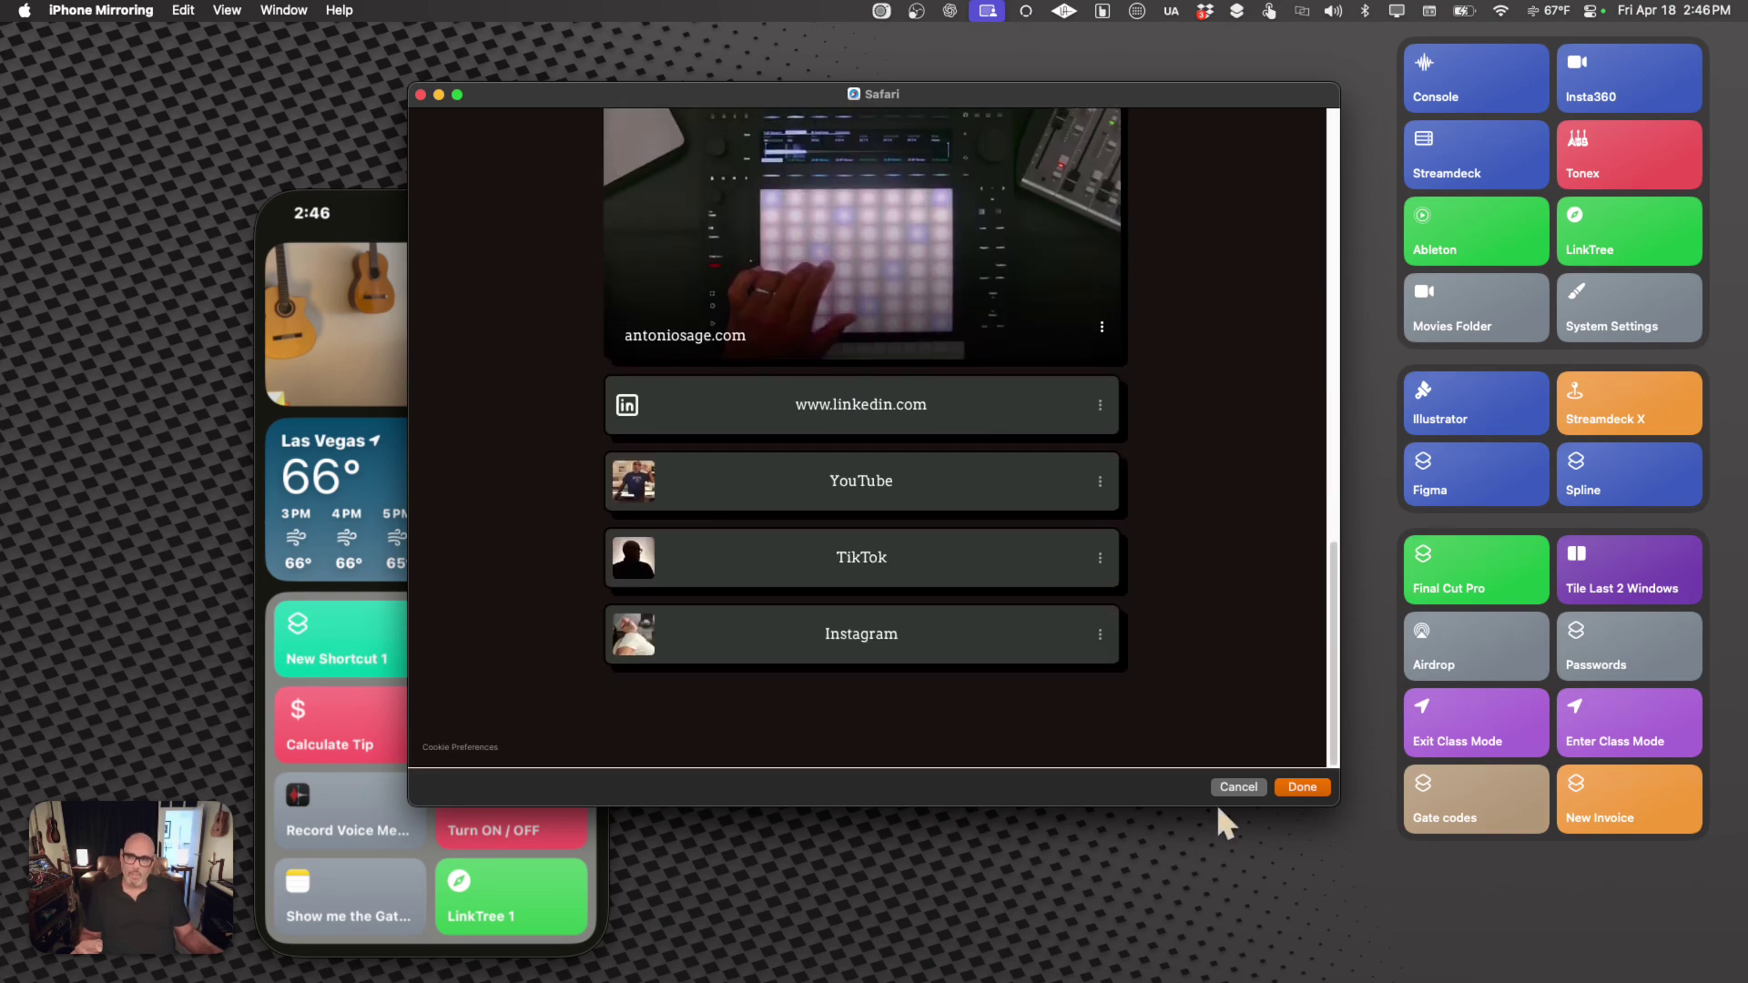
{"action": "left_click", "coordinate": [1304, 789]}
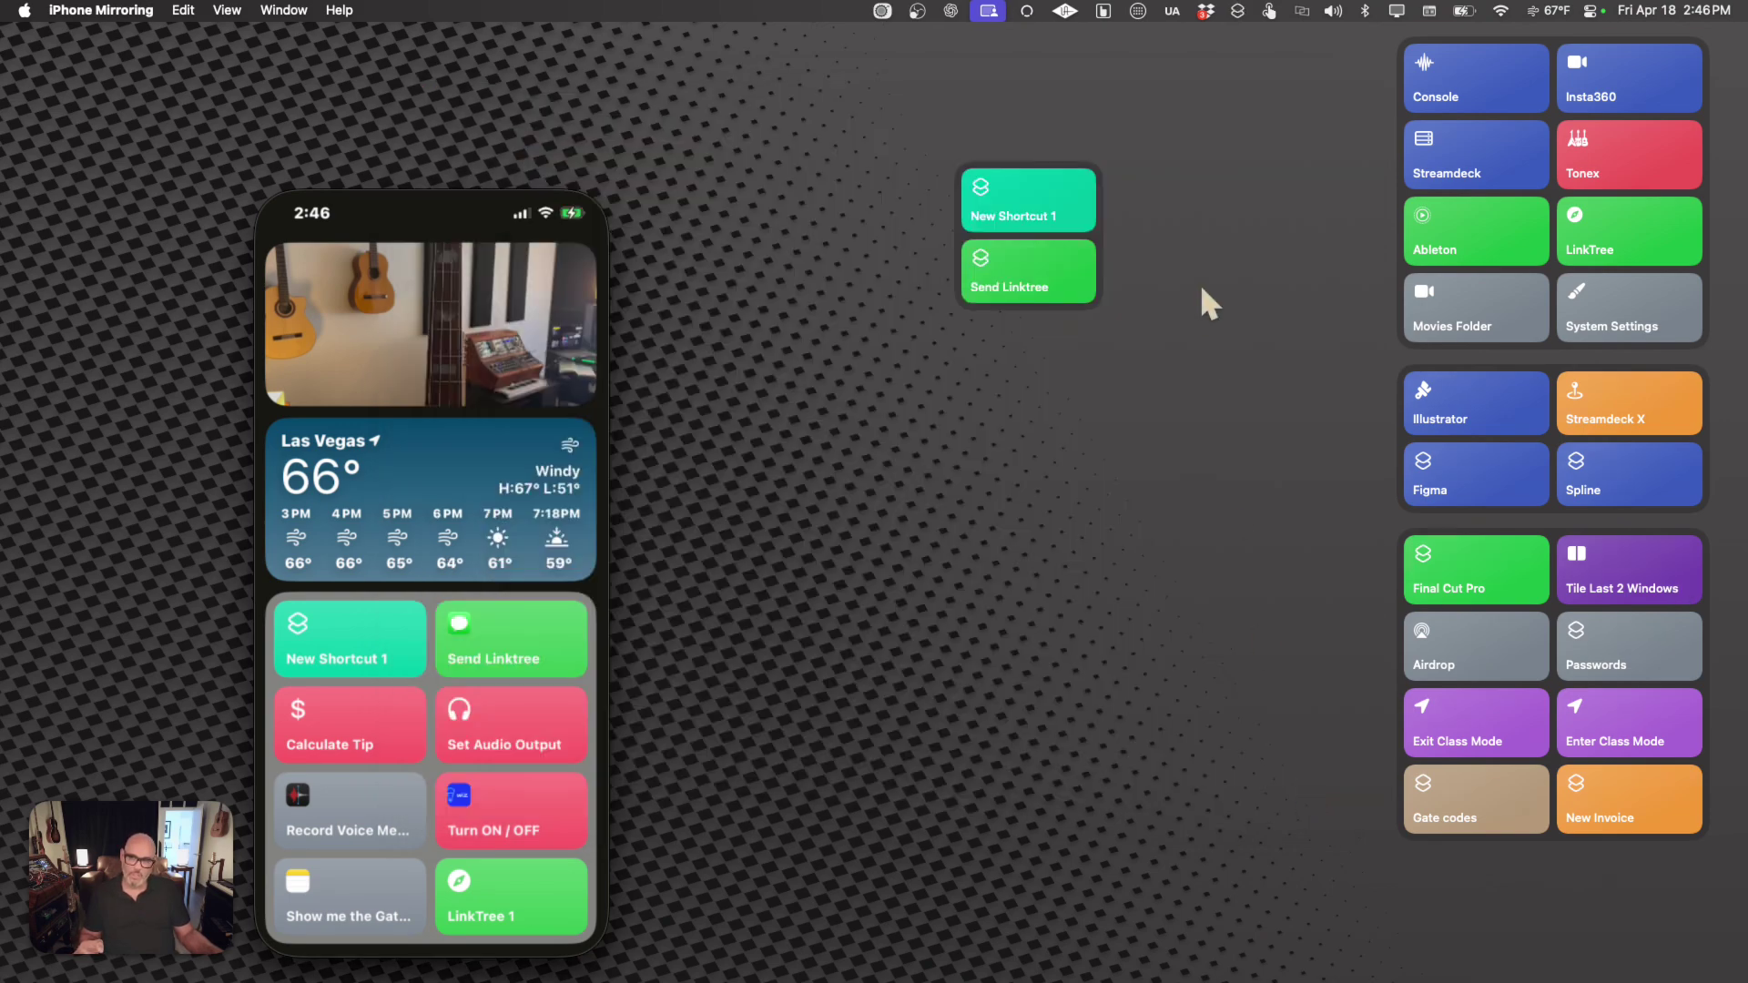